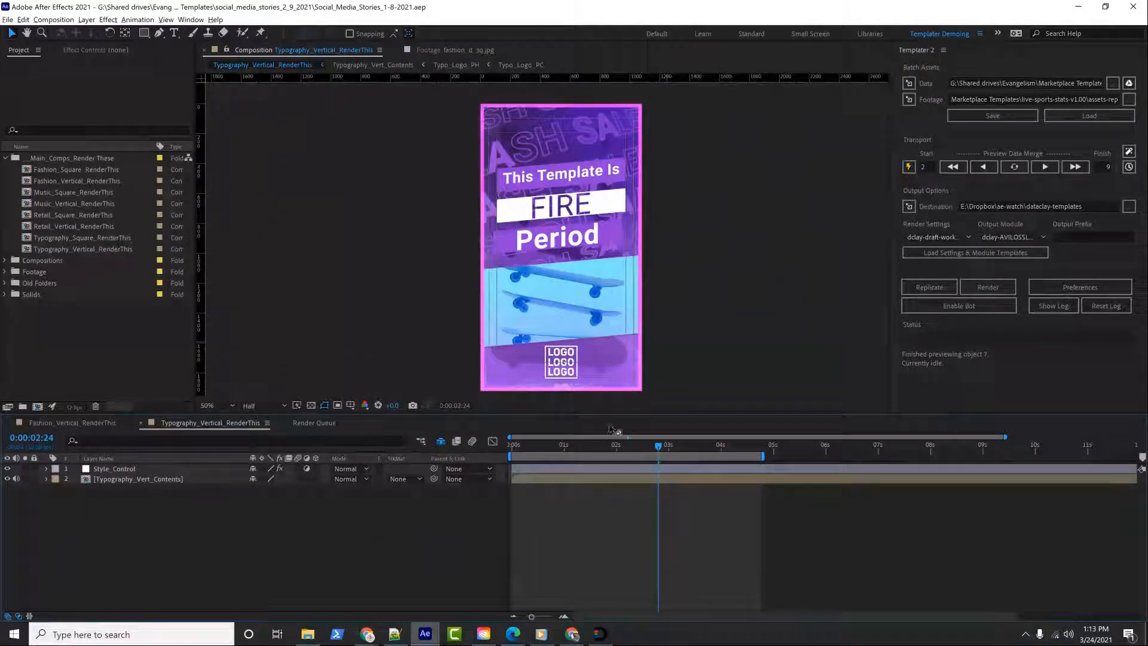
Scrub the Typography vertical comp to about 0:00:03:10 to see the #explorepage tag
left_click_drag(658, 453, 688, 425)
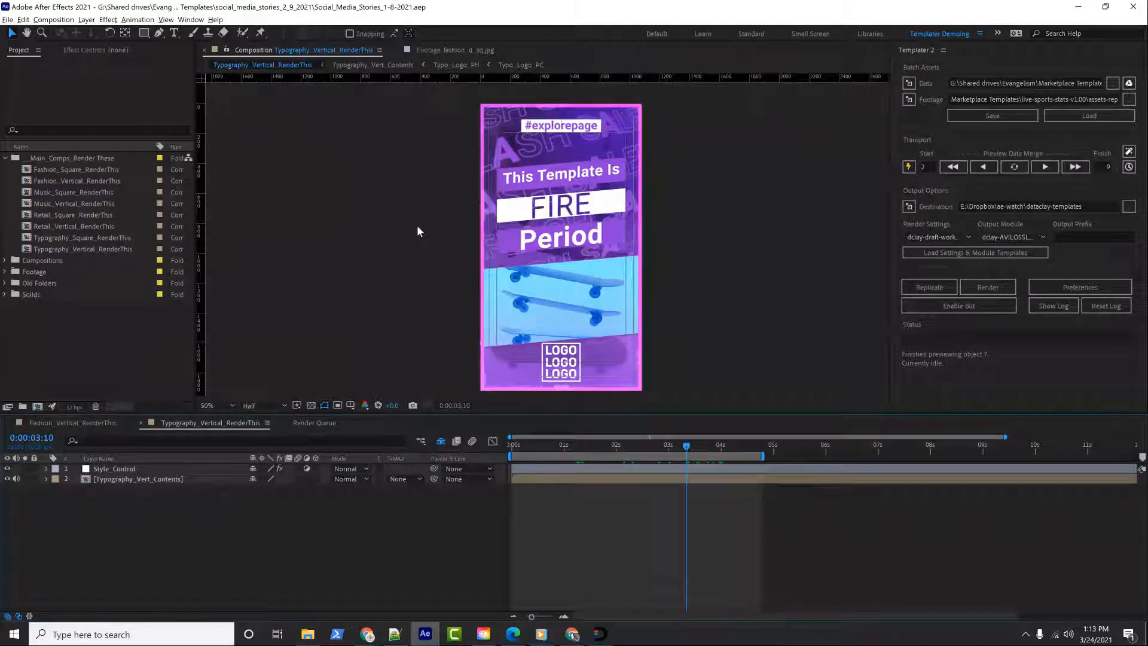
left_click(308, 634)
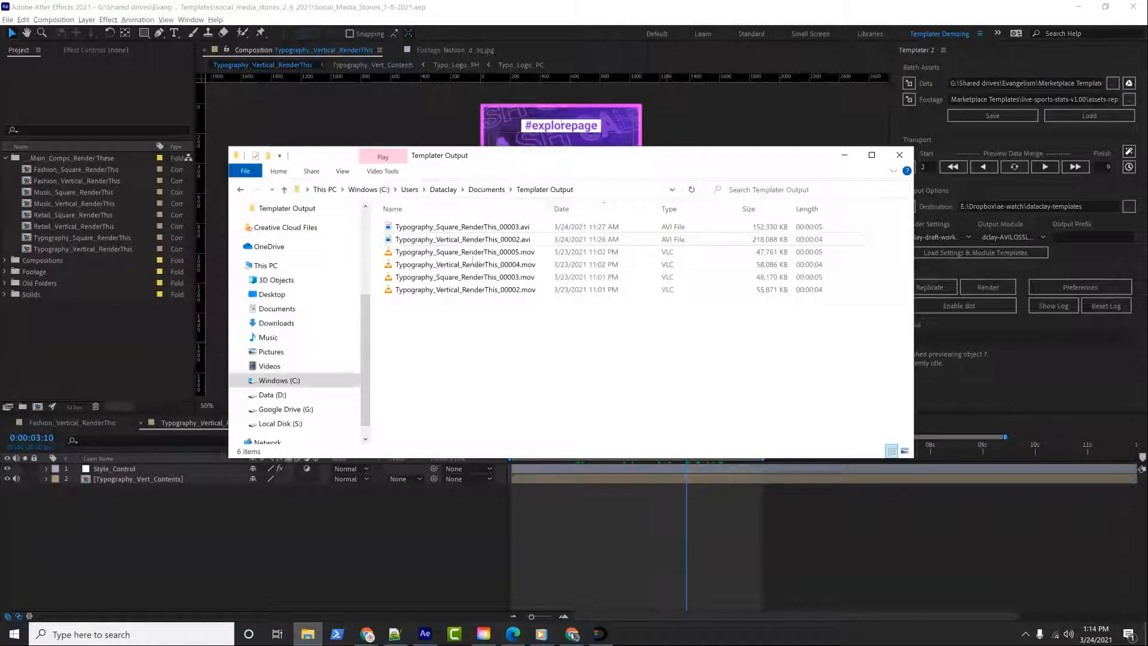
Browse the logo, photo and video folders under the template's (Footage) > Media
scroll(339, 239, "up", 3)
scroll(338, 239, "up", 1)
left_click(295, 251)
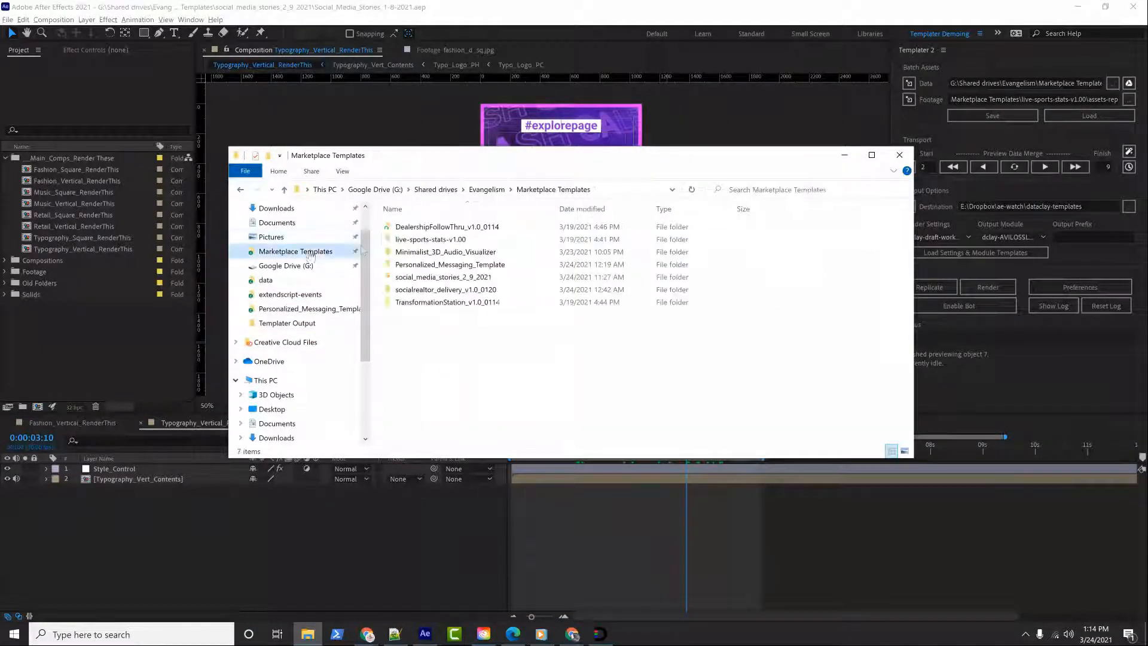
double_click(441, 277)
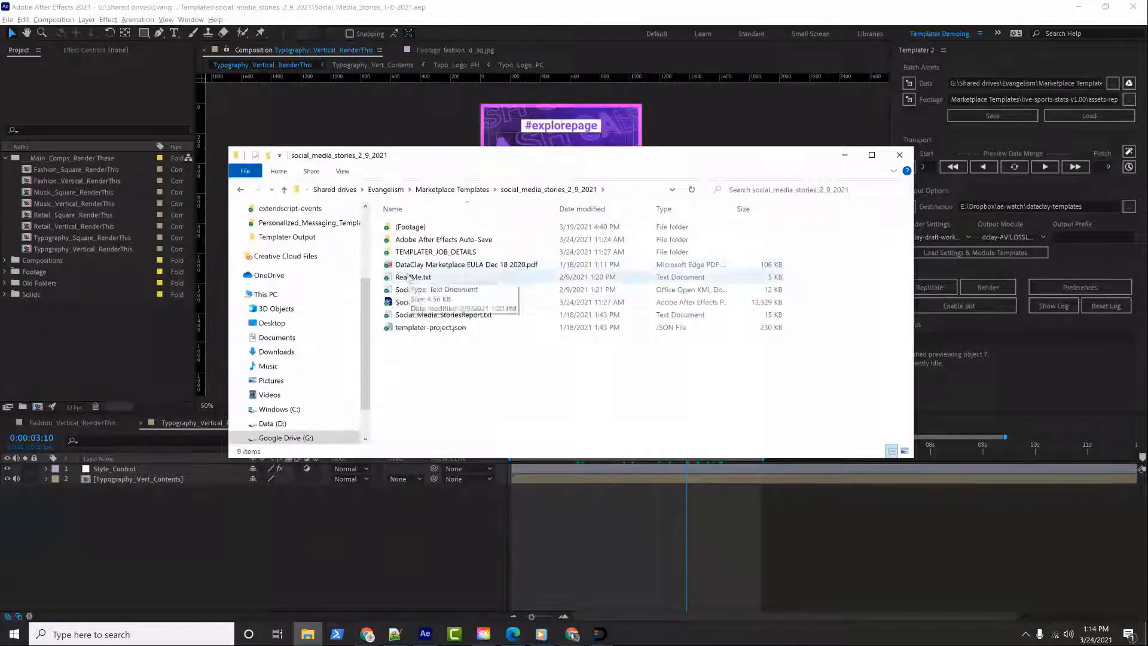
double_click(411, 228)
double_click(411, 238)
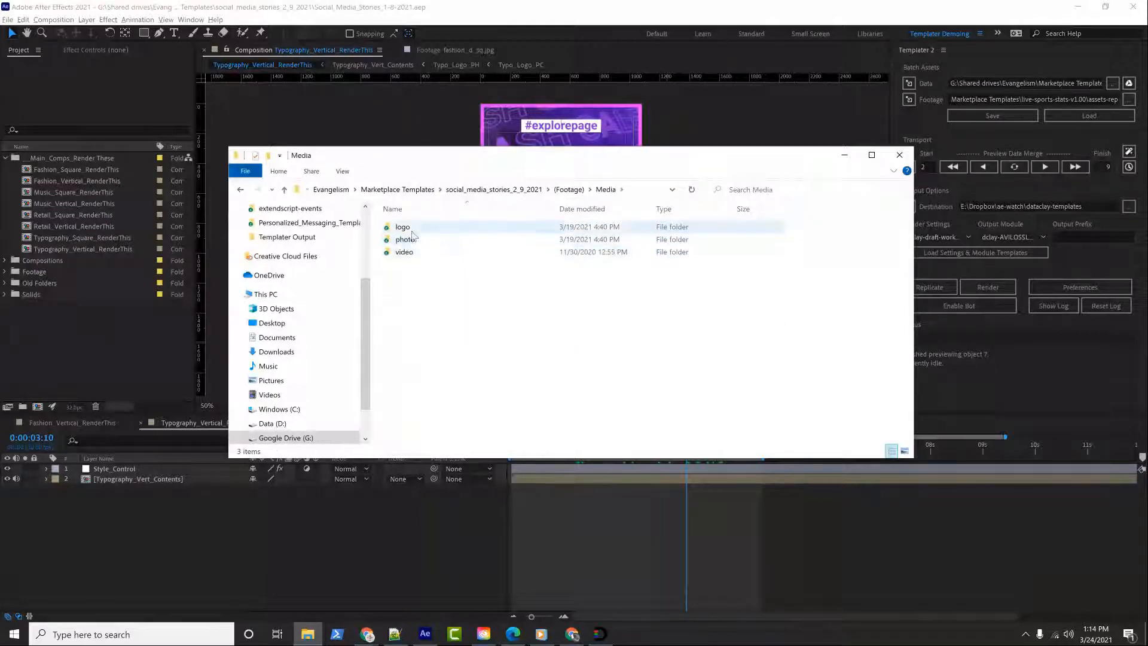
double_click(412, 231)
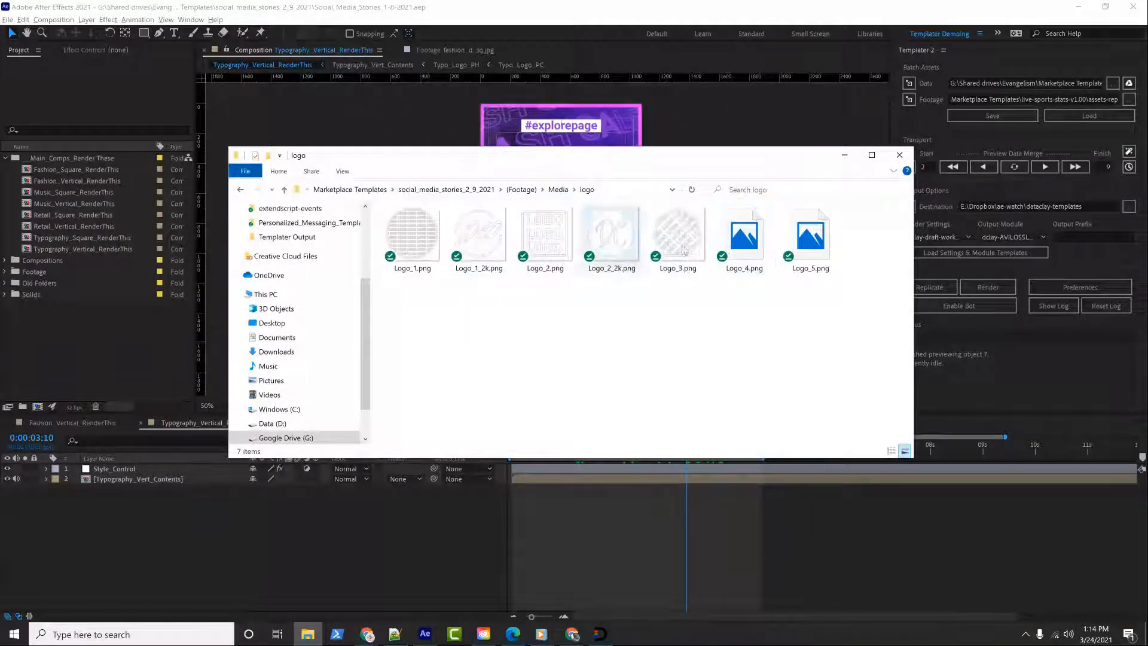
left_click(556, 189)
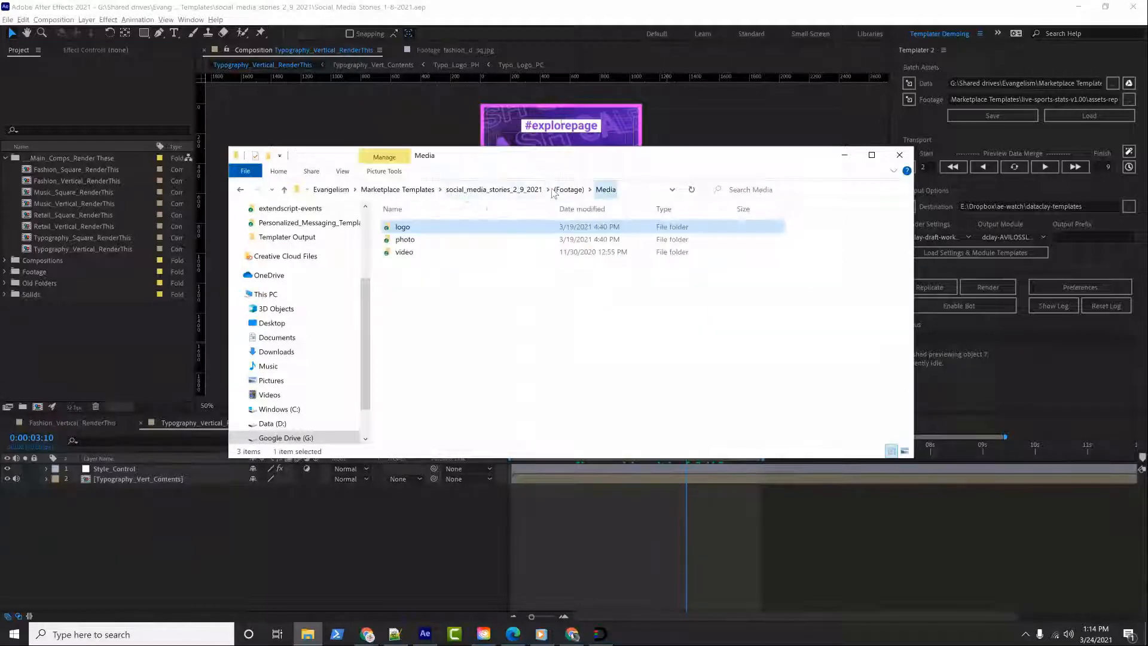
double_click(419, 239)
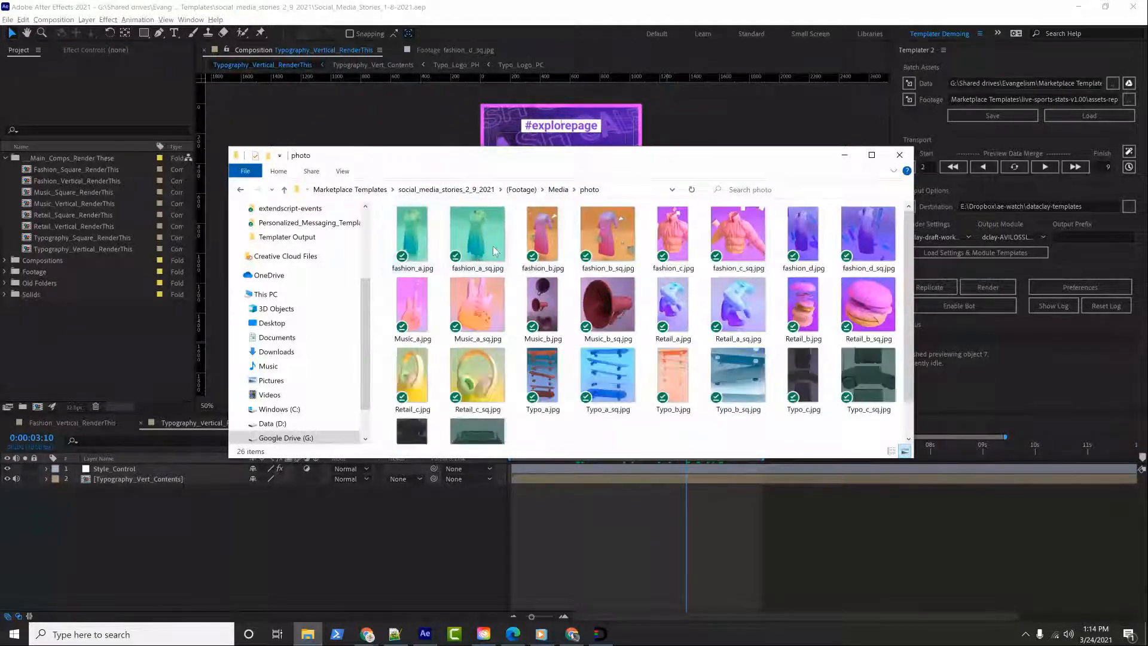
left_click(557, 190)
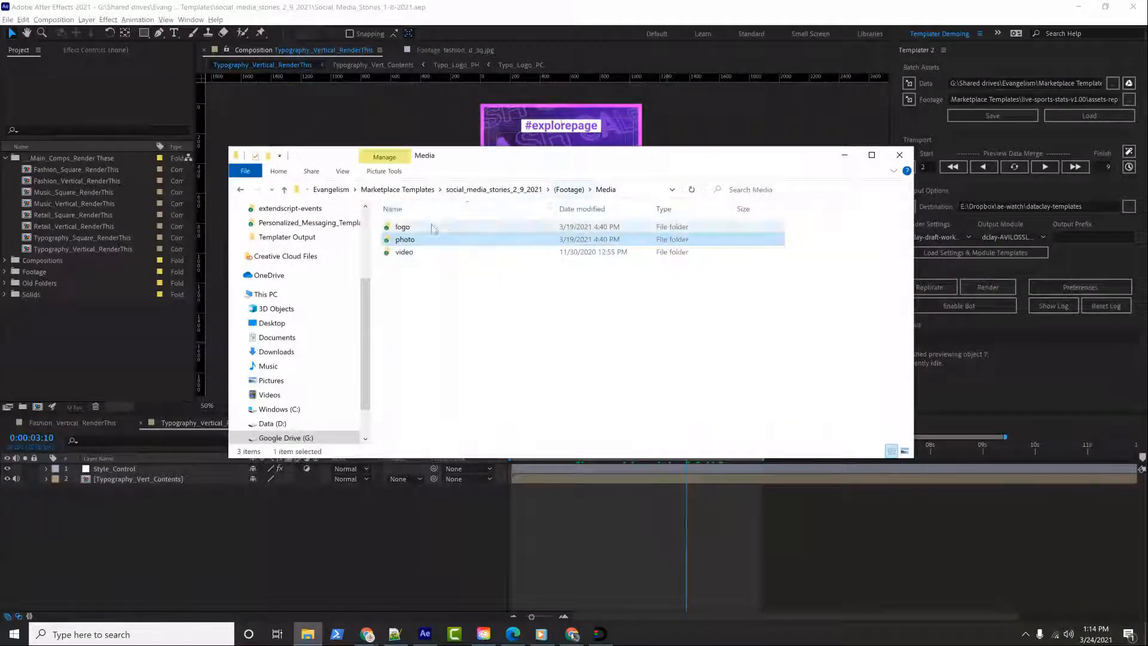
double_click(421, 253)
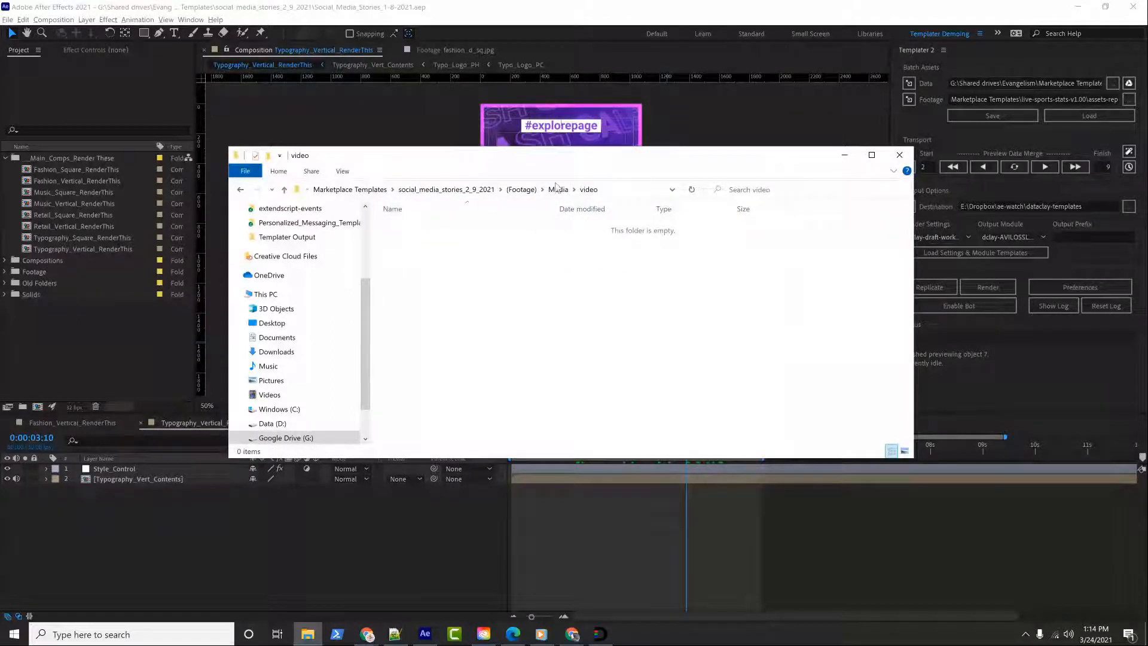
left_click(557, 189)
Return to the social_media_stories_2_9_2021 folder and open ReadMe.txt
left_click(570, 190)
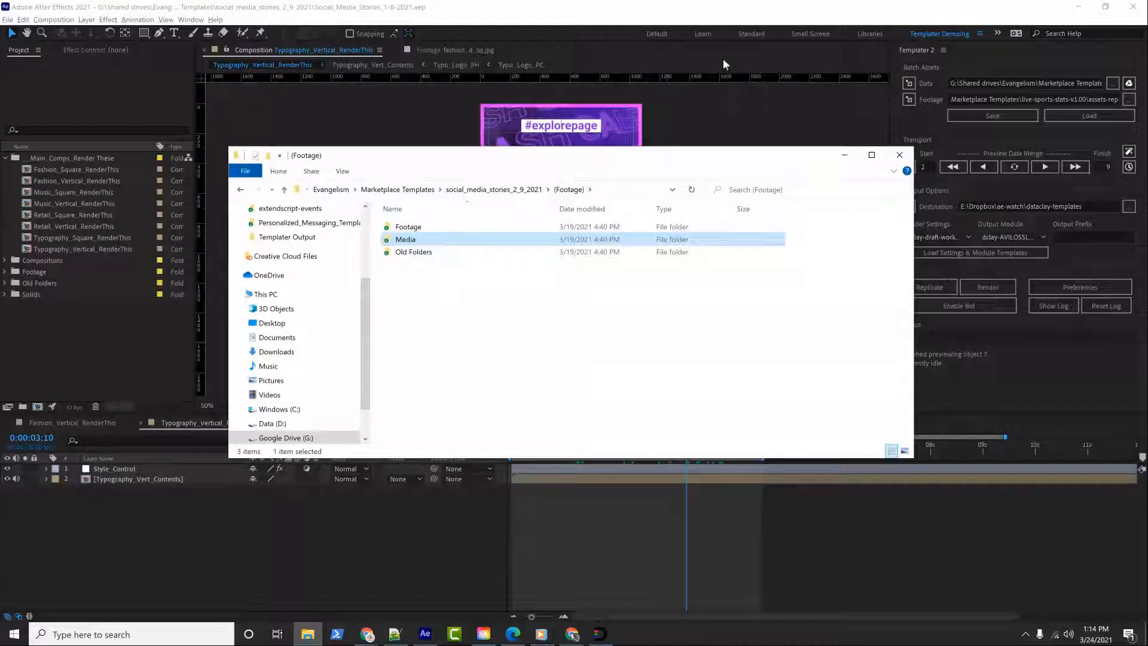
left_click(494, 189)
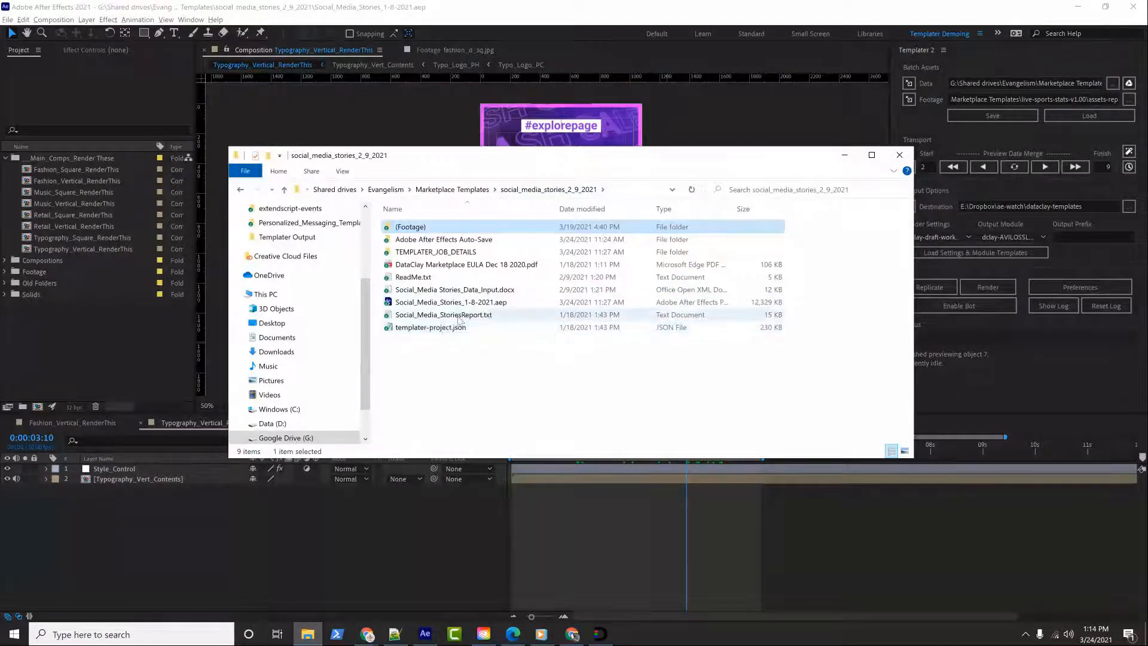
double_click(418, 277)
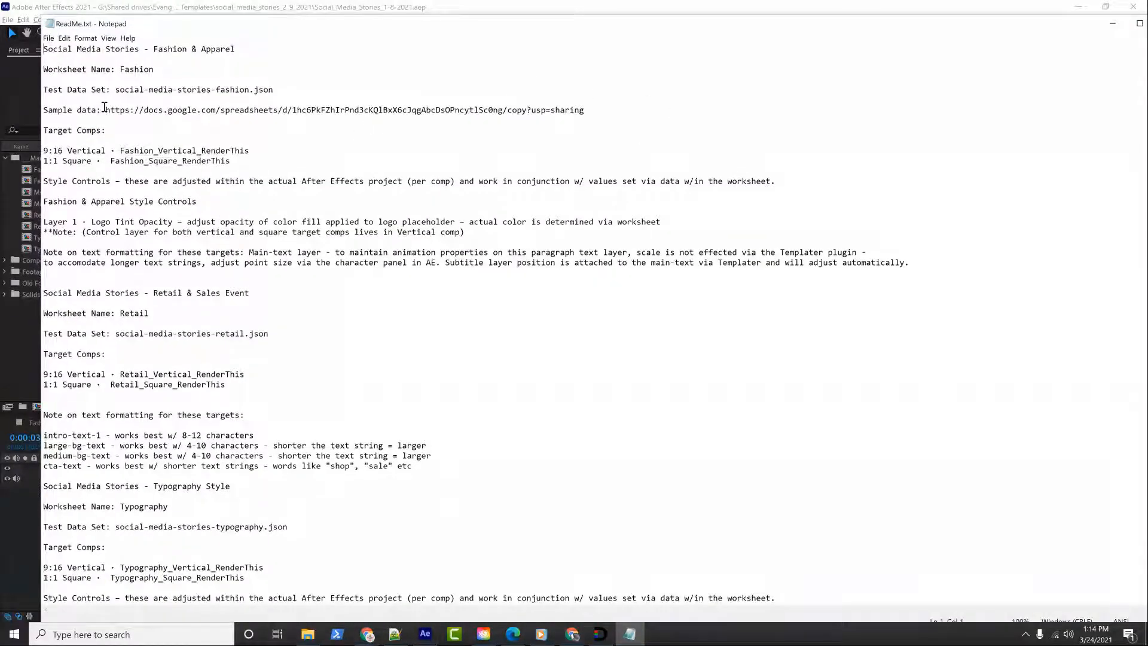
Copy the Fashion section's sample data Google Sheets URL from the readme
left_click_drag(110, 110, 590, 111)
right_click(550, 110)
left_click(571, 143)
left_click(26, 96)
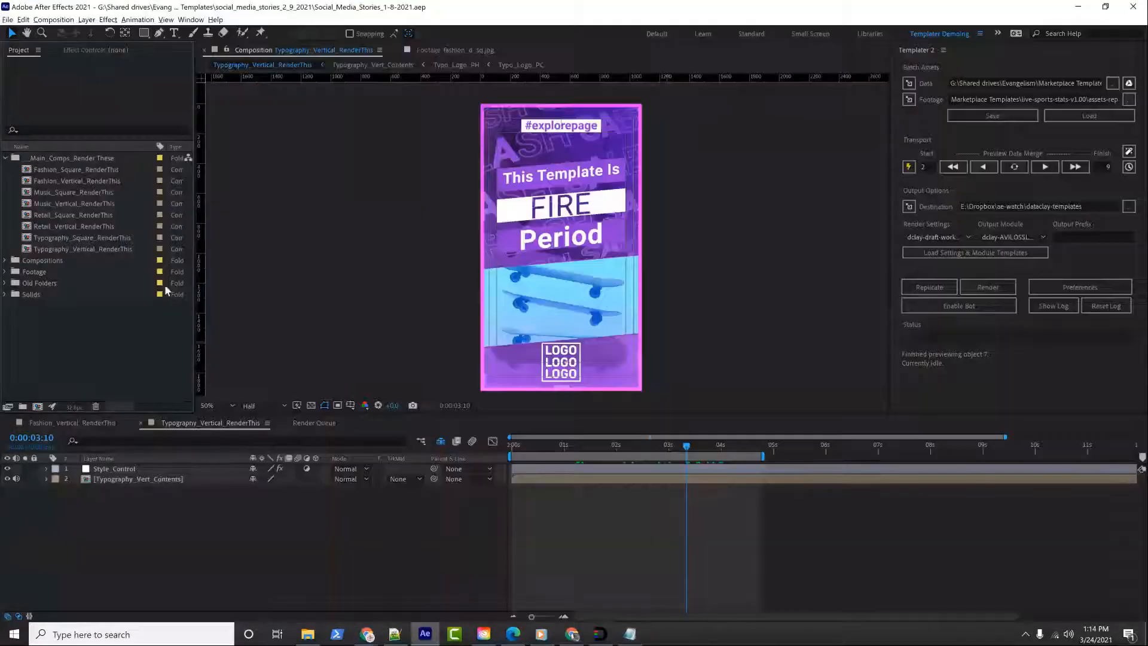
Load the copied sample spreadsheet link in a new browser tab
mouse_move(369, 637)
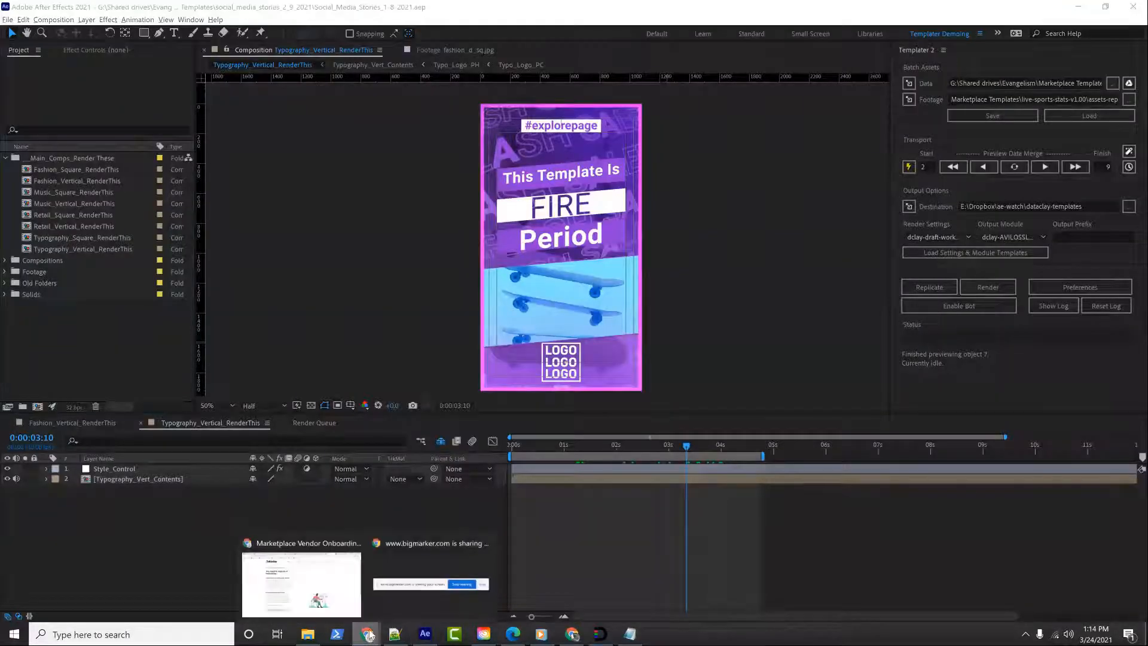
left_click(302, 577)
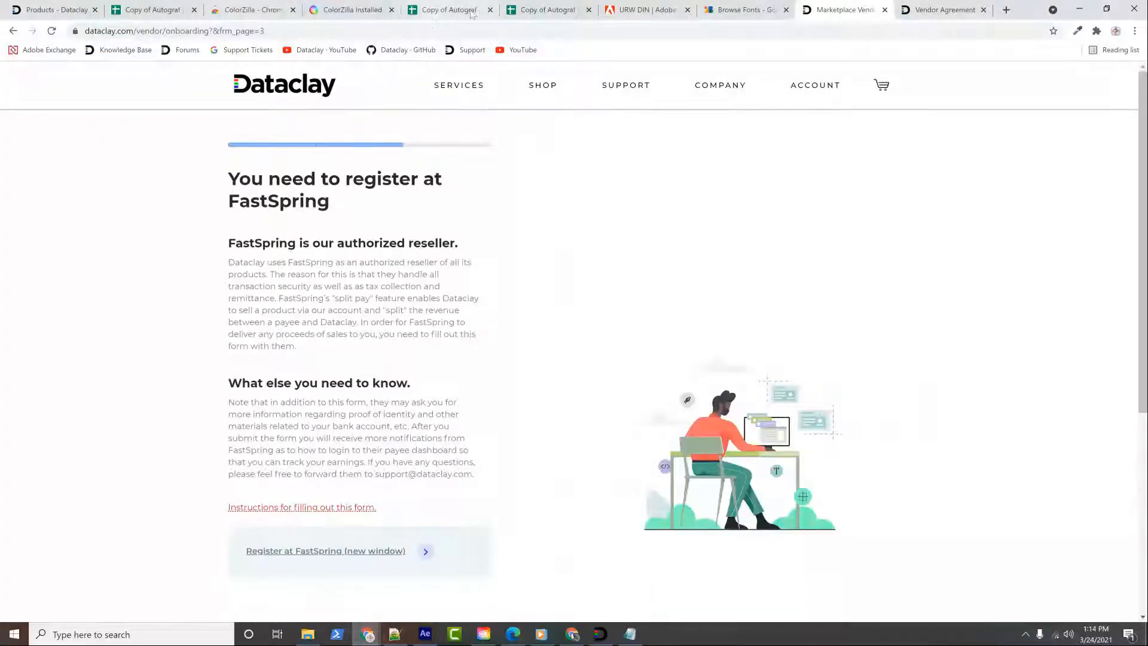
left_click(547, 12)
left_click(533, 28)
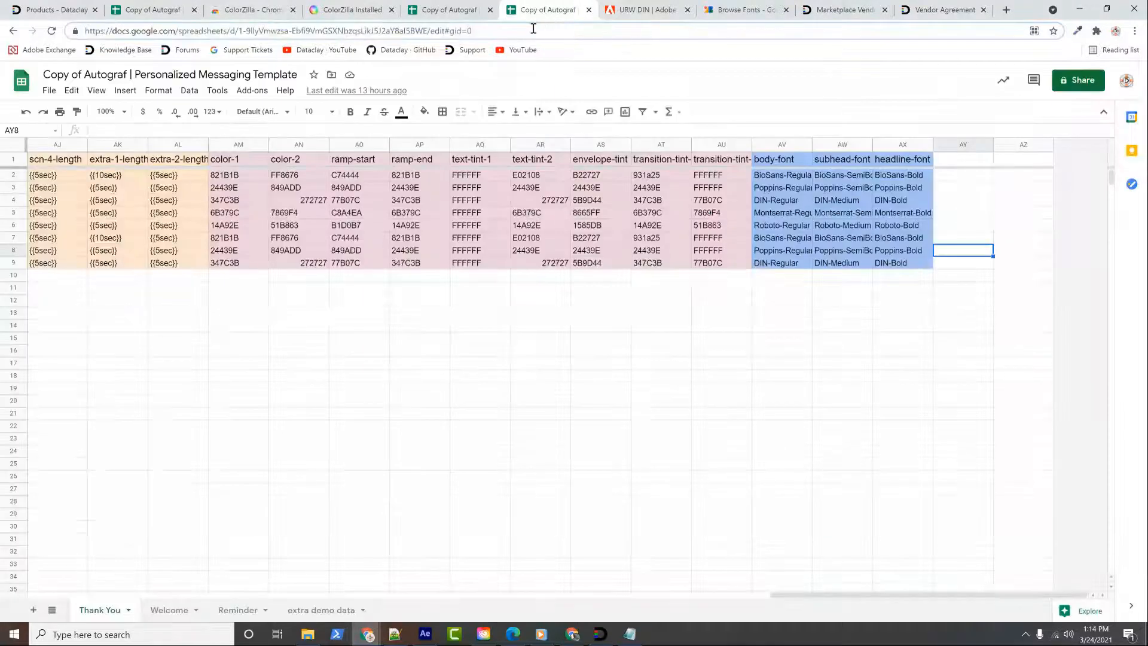
key("ctrl+t")
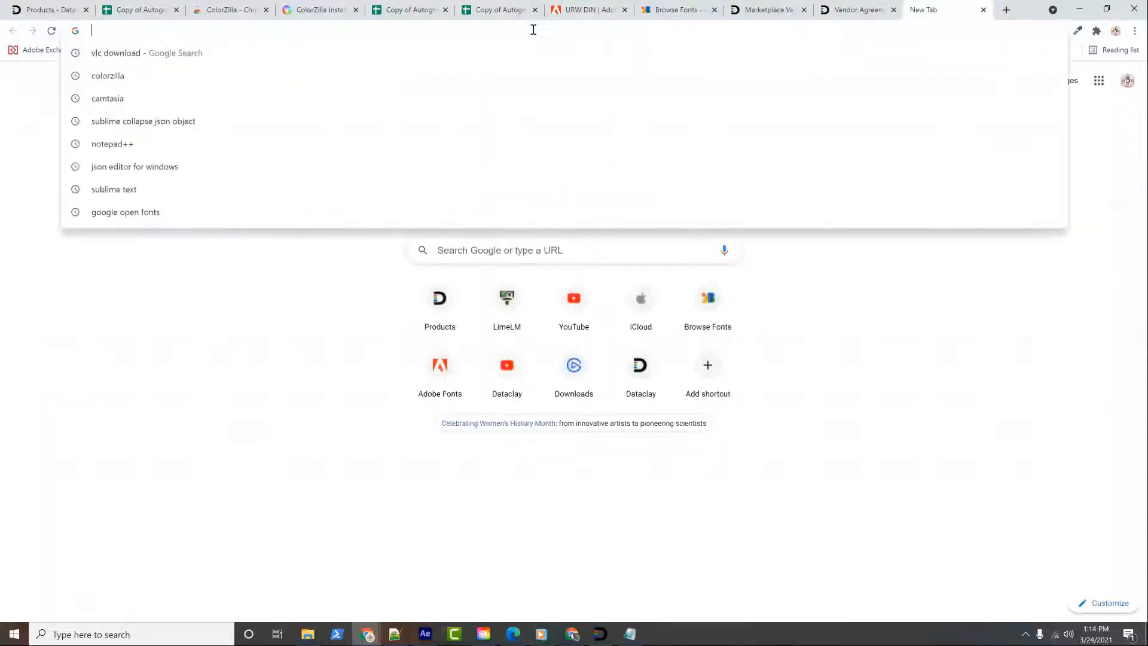
key("ctrl+v")
key("Return")
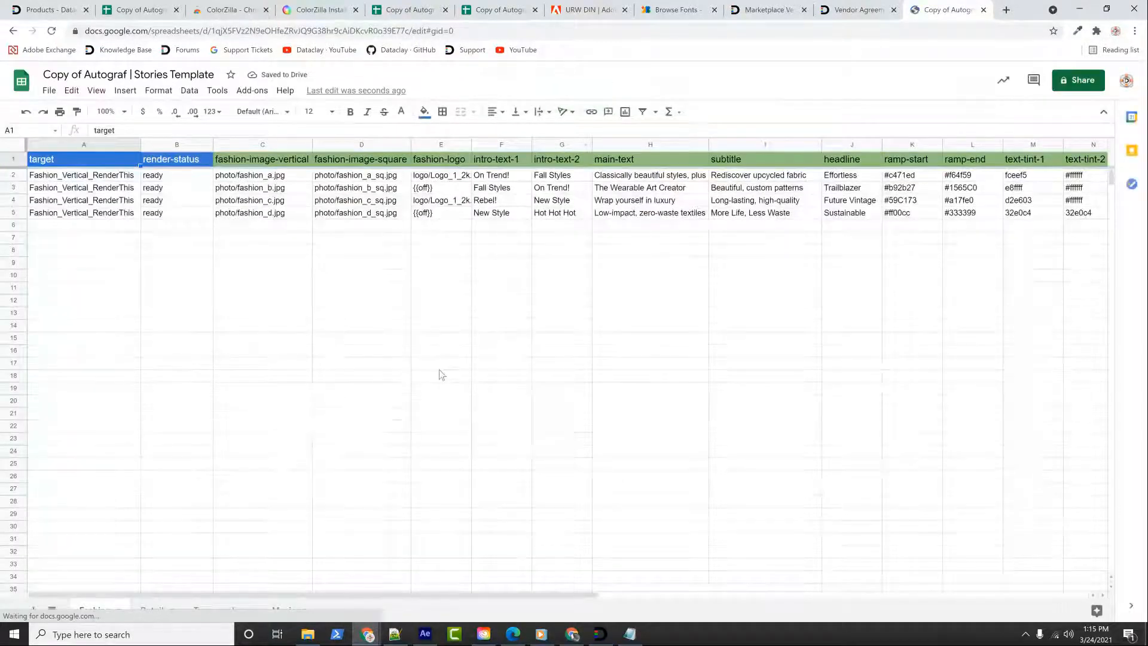
Browse the Fashion, Retail, Typography and Music worksheets of the spreadsheet copy
left_click(166, 614)
left_click(217, 610)
left_click(282, 610)
left_click(103, 615)
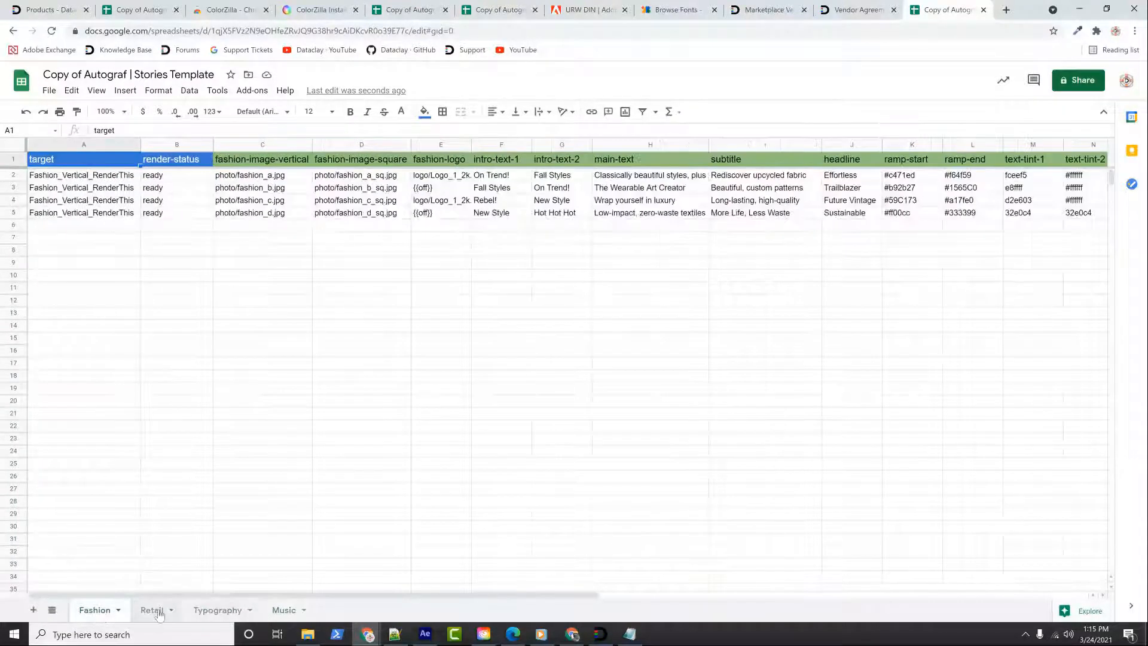
left_click(159, 612)
left_click(210, 611)
left_click(283, 611)
left_click(206, 611)
left_click(96, 614)
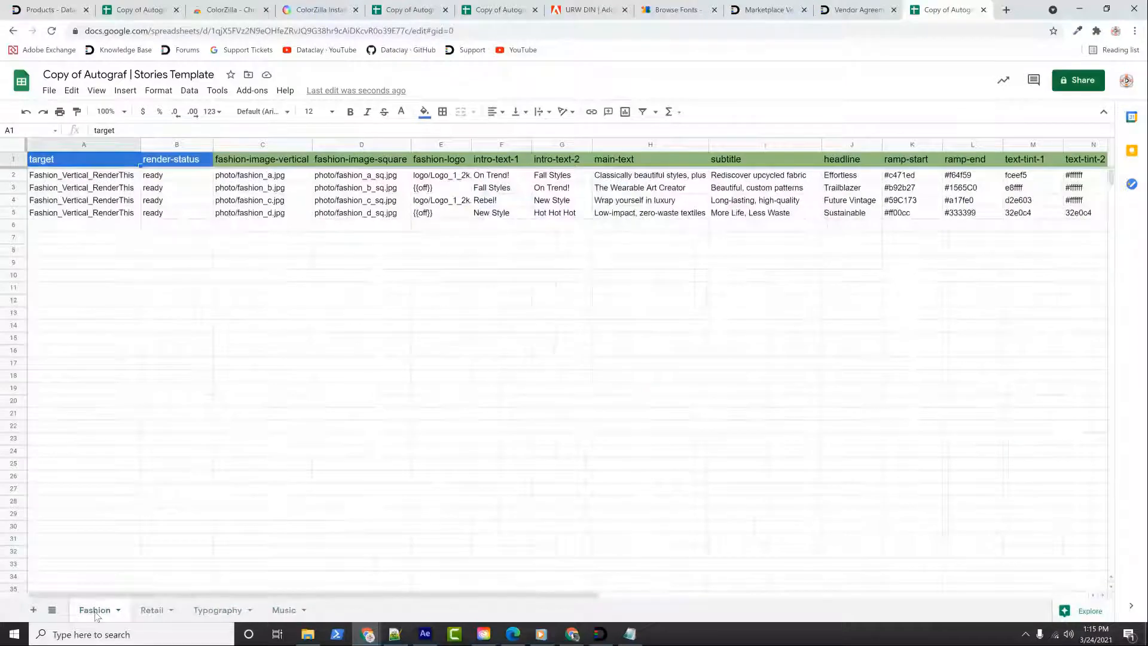
Compare the Typography worksheet against the After Effects comp
left_click(417, 637)
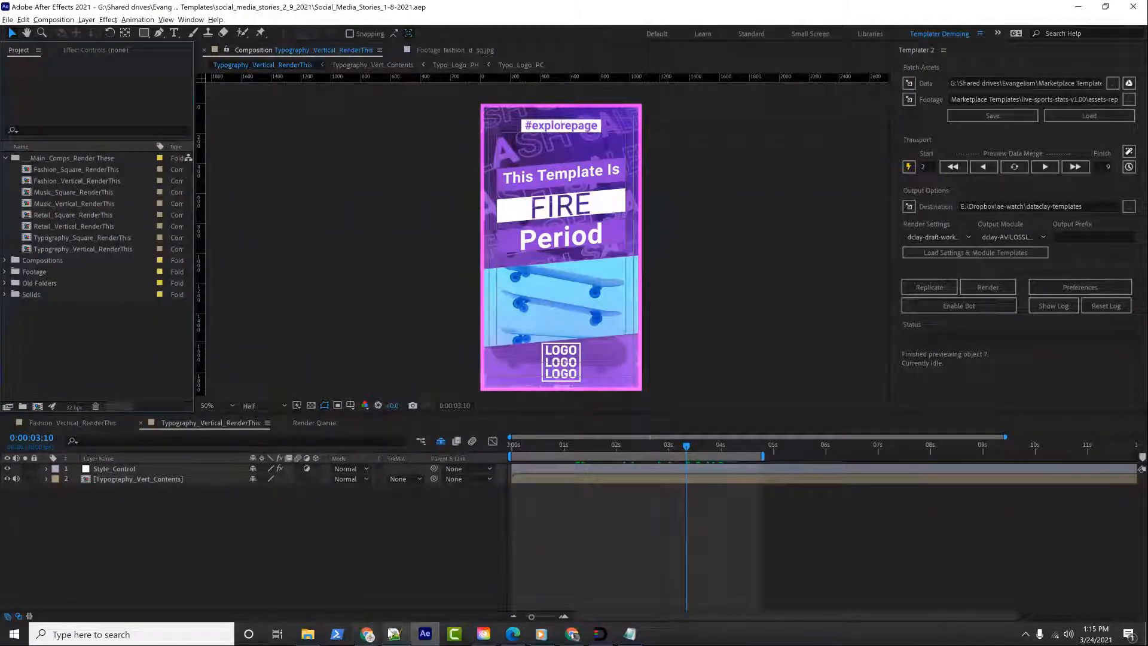
mouse_move(368, 634)
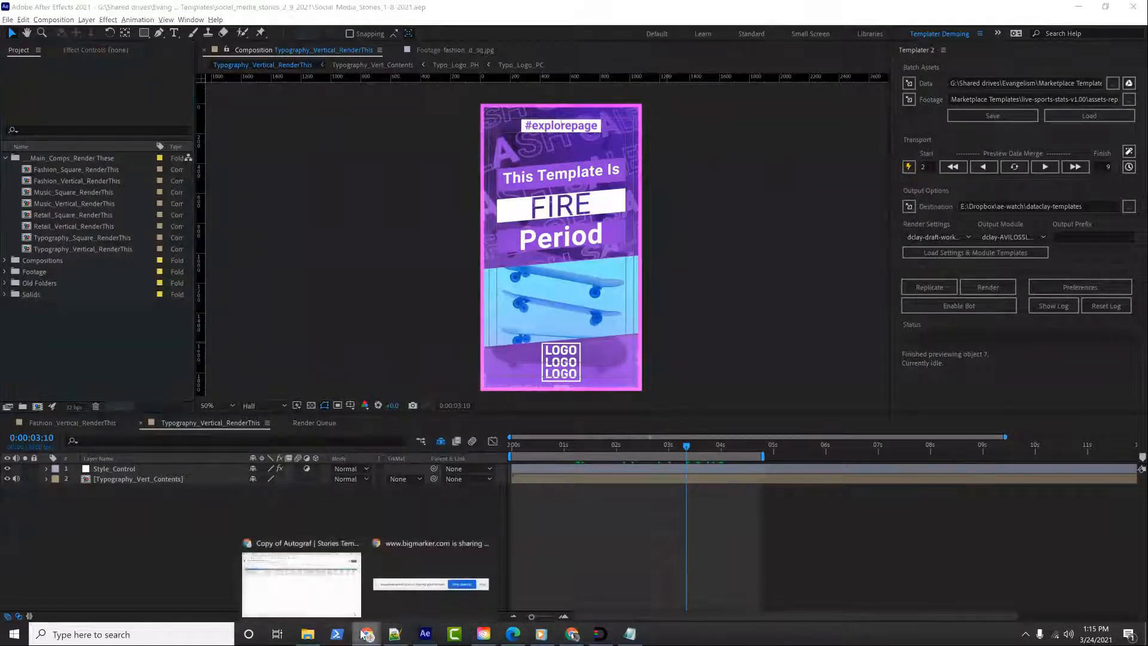
left_click(305, 586)
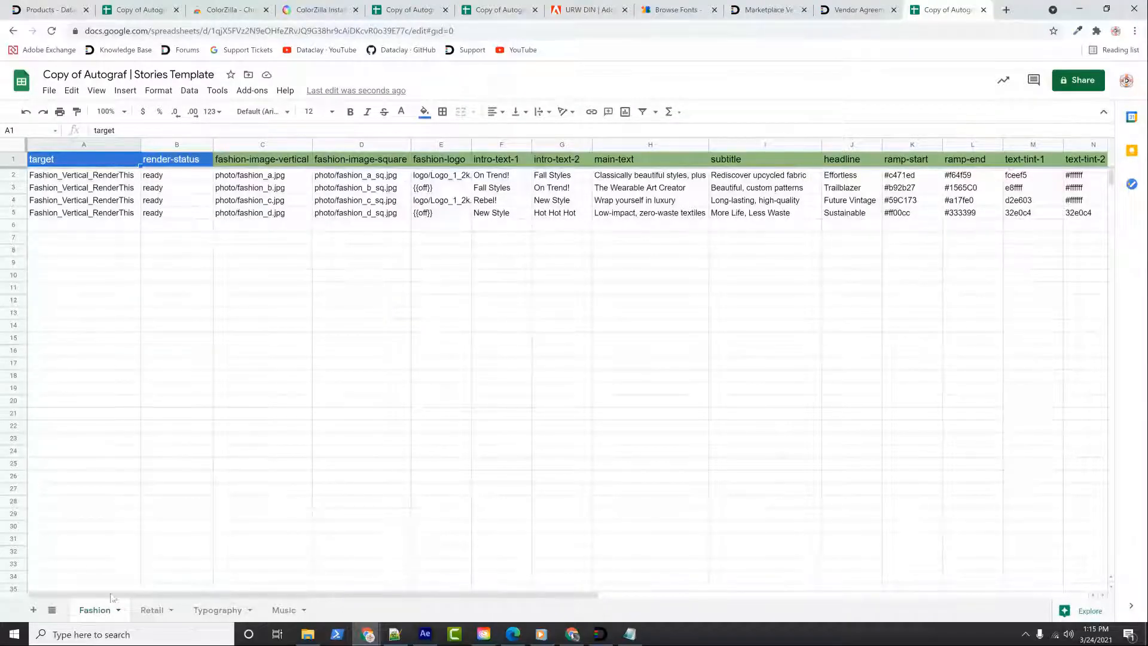
left_click(216, 610)
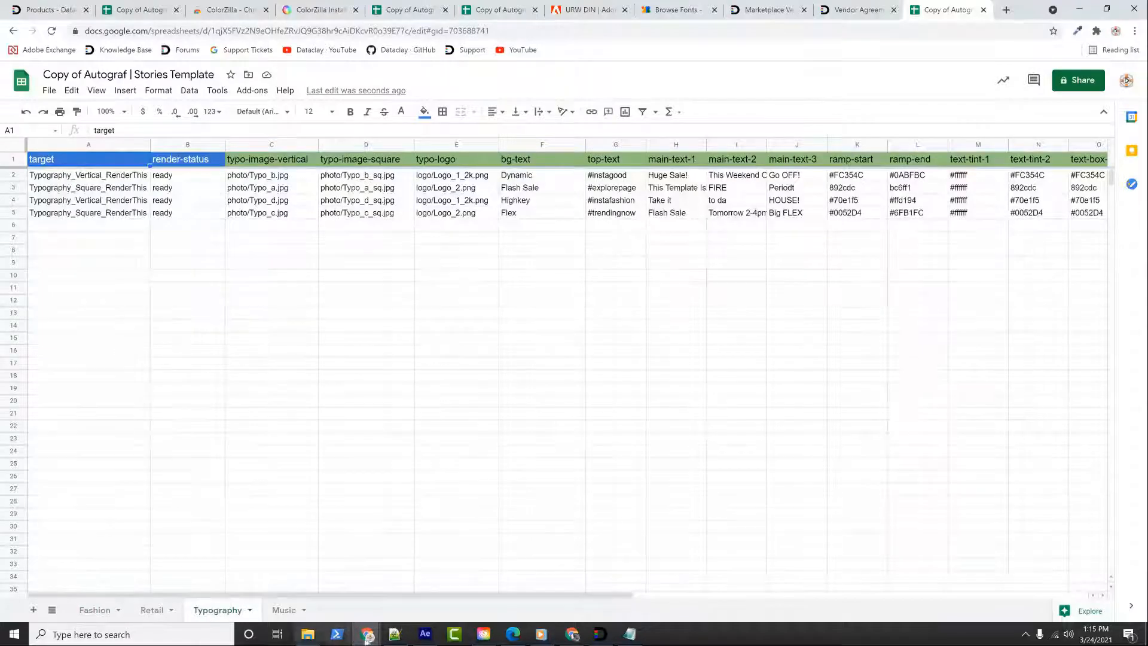
left_click(425, 633)
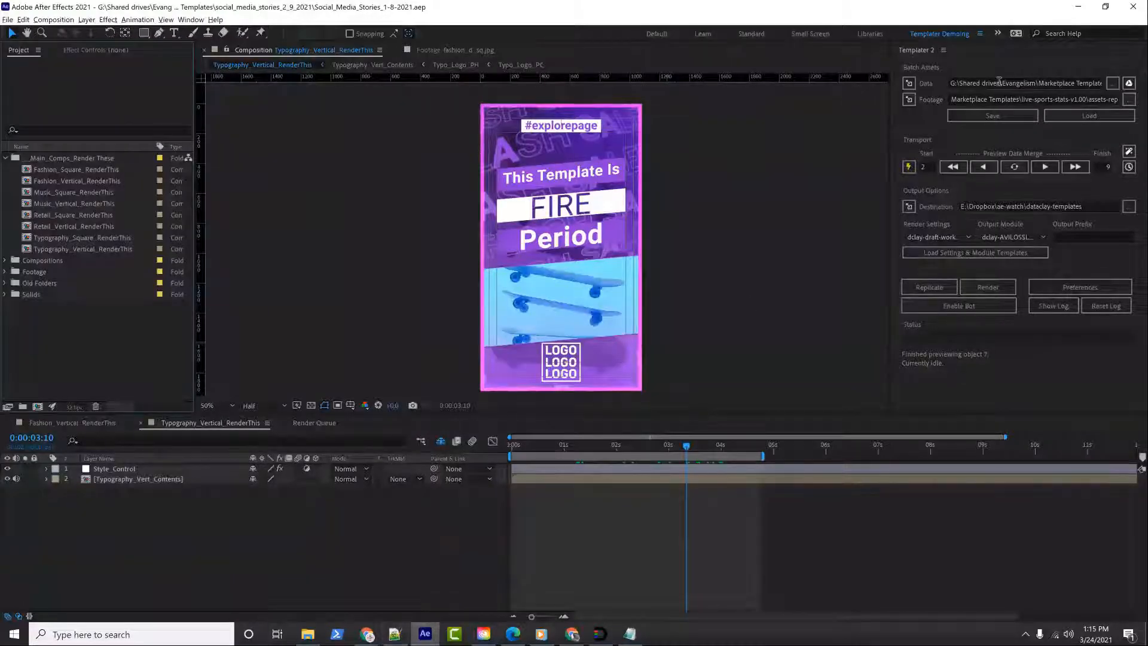
Link Templater's Google Sheets data to the Typography worksheet of Copy of Autograf | Stories Template
left_click(1129, 87)
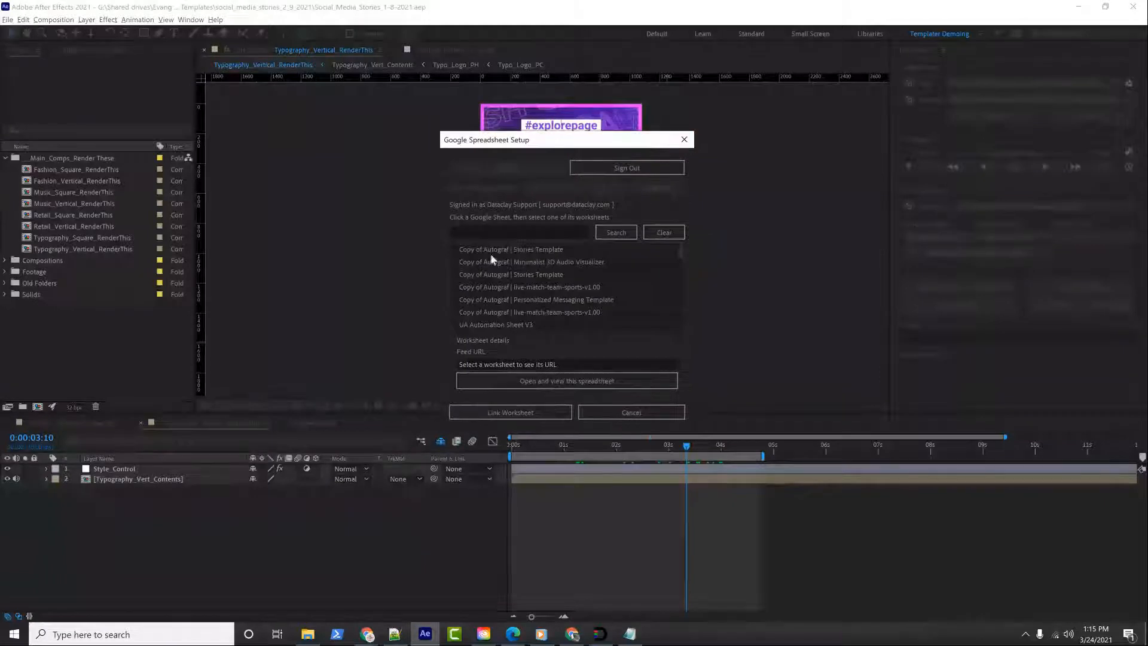
left_click(564, 250)
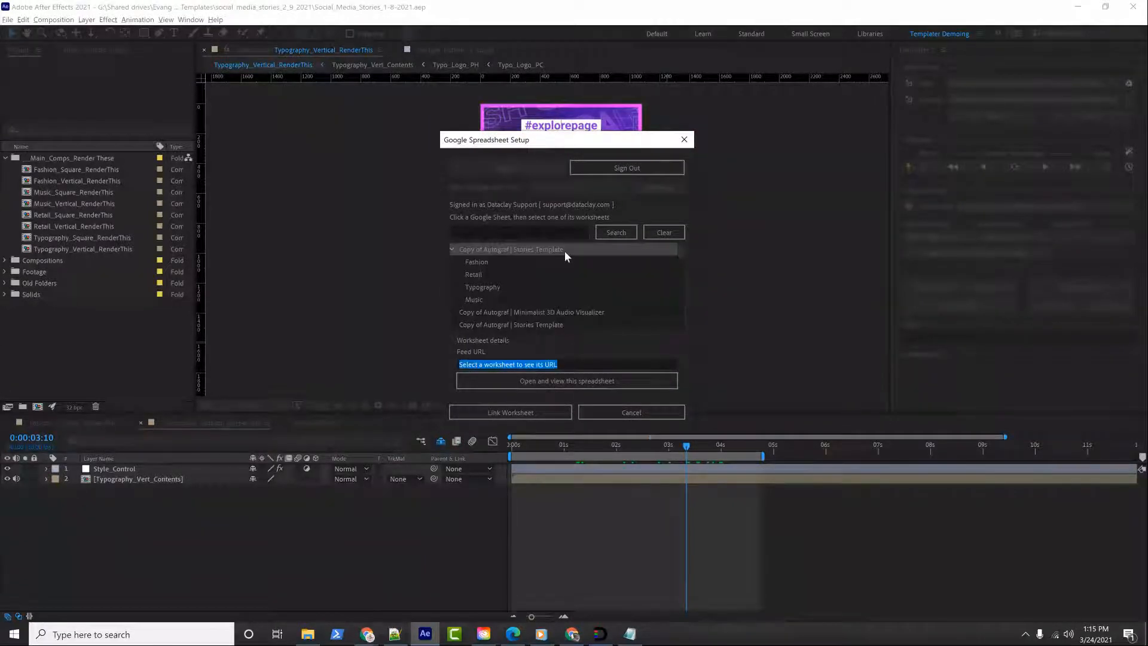
left_click(482, 286)
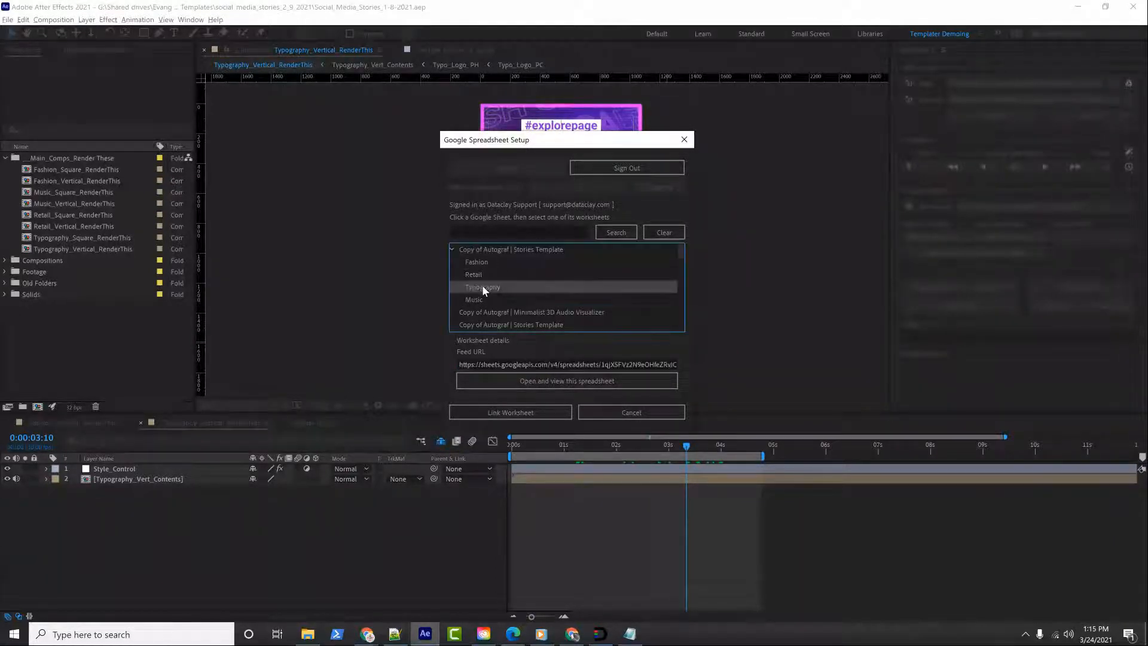
left_click(508, 412)
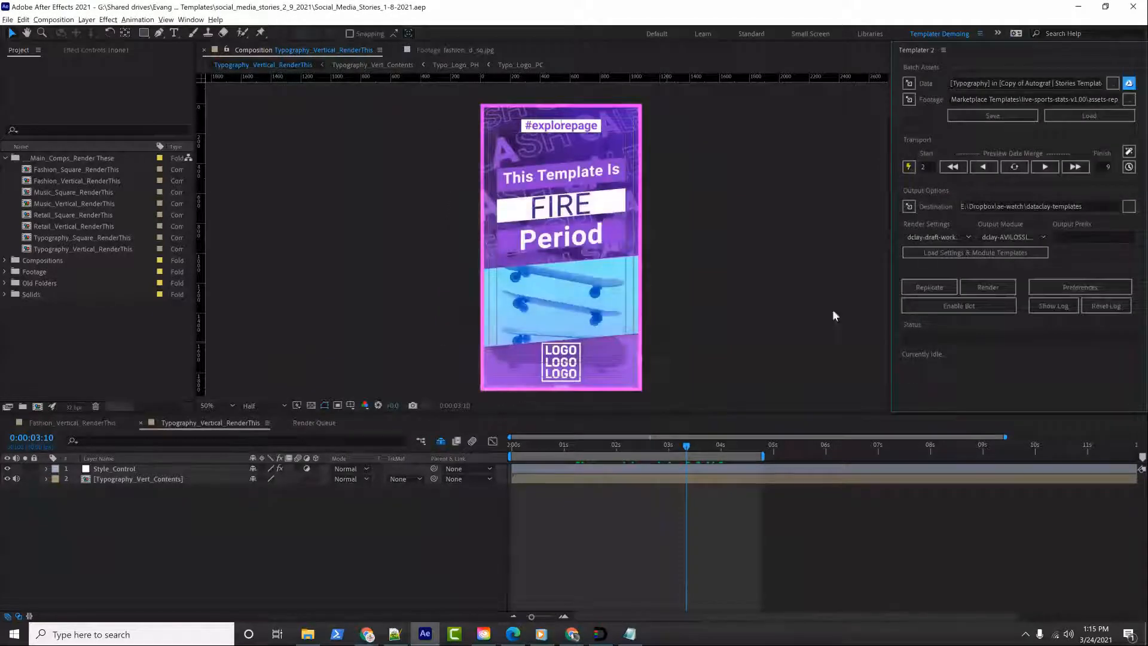
left_click(953, 168)
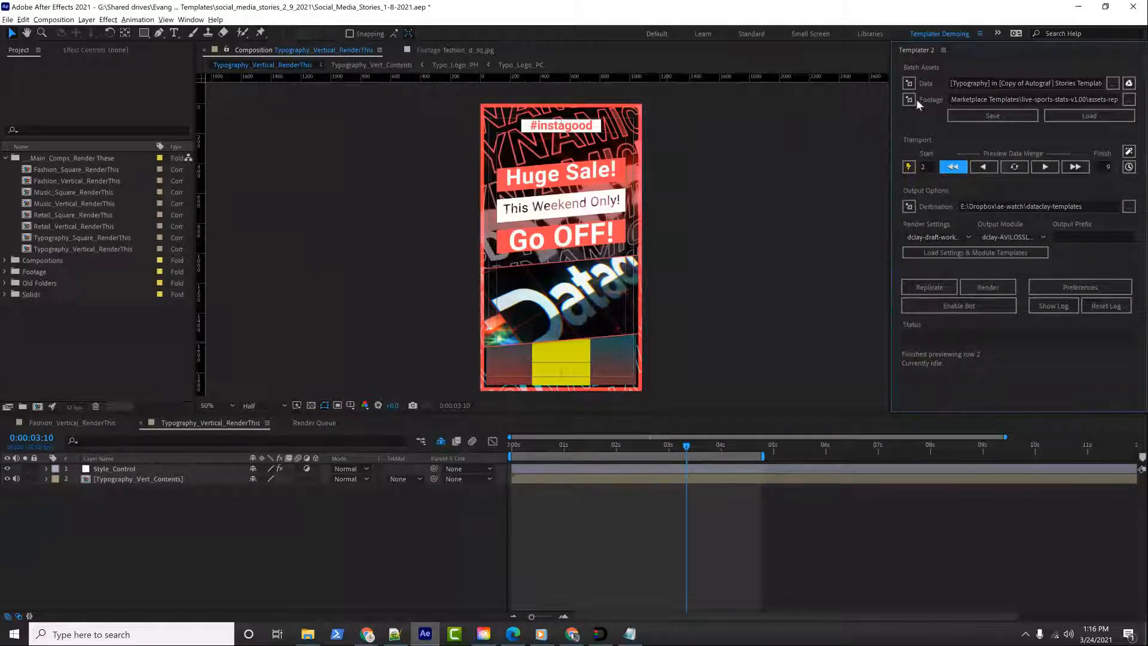
left_click(957, 99)
left_click_drag(951, 100, 1127, 99)
left_click(1072, 98)
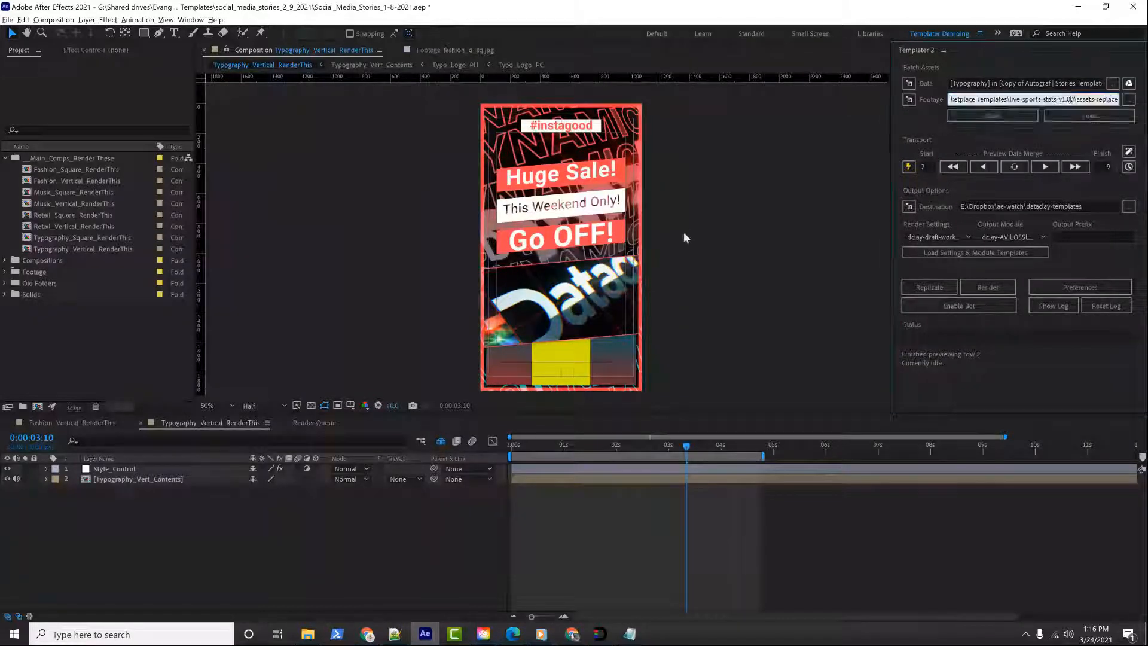
Browse Google Drive (G:) > Shared drives for the footage folder, checking the Stories folder
left_click(1128, 99)
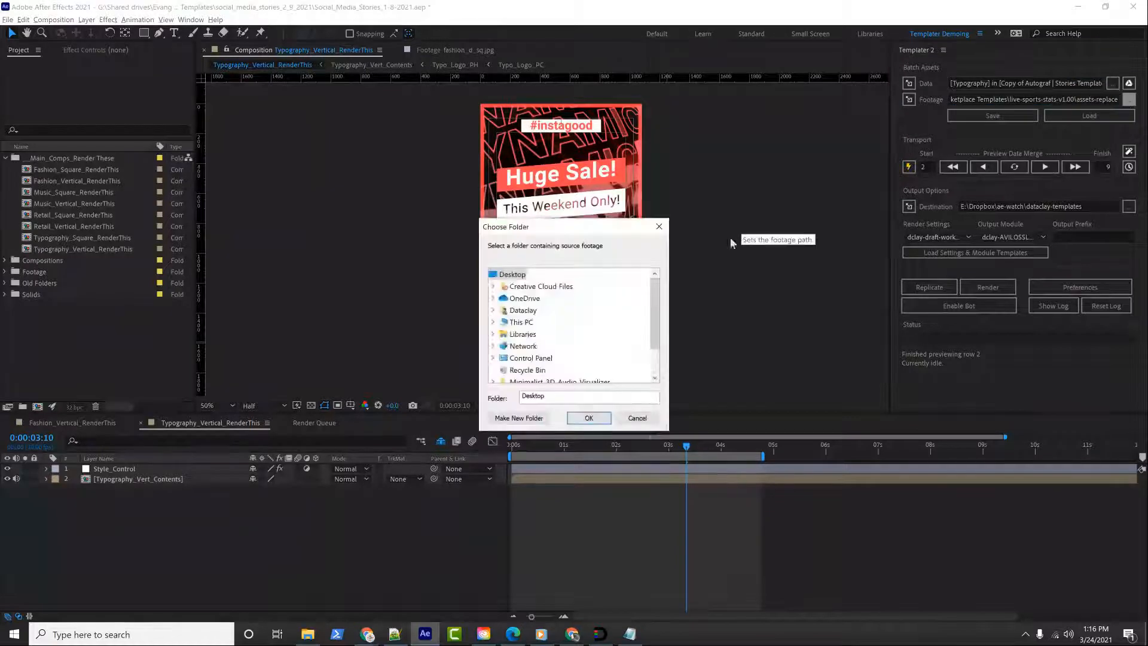
scroll(579, 351, "down", 1)
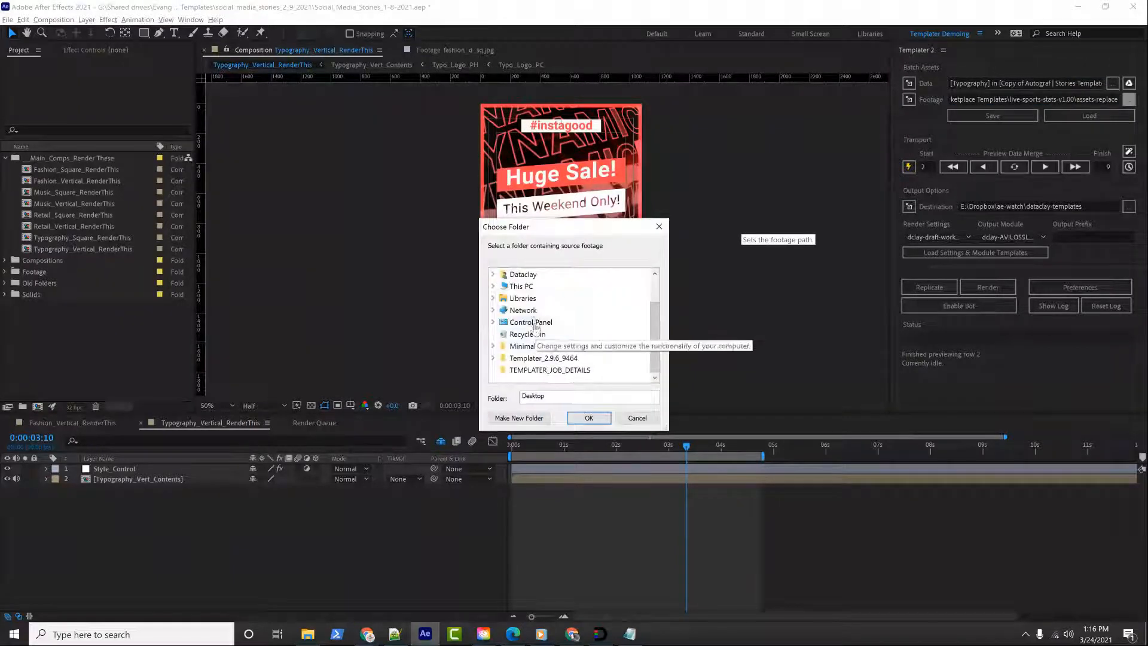
double_click(529, 289)
left_click_drag(655, 334, 655, 353)
double_click(544, 322)
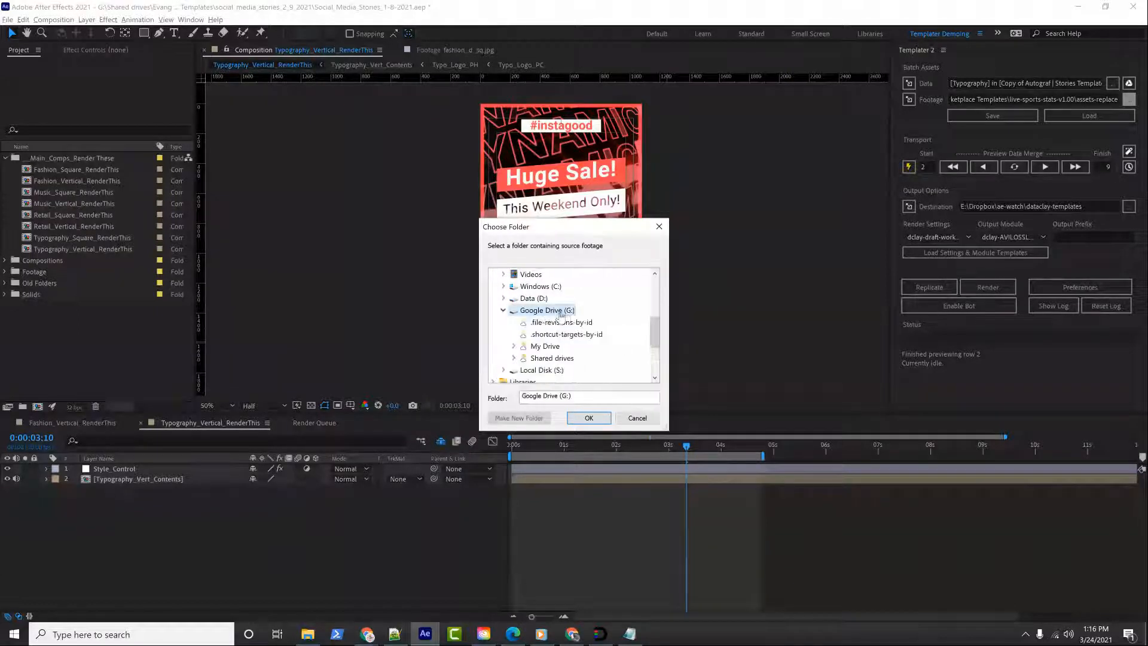
double_click(546, 357)
scroll(598, 330, "down", 1)
double_click(578, 298)
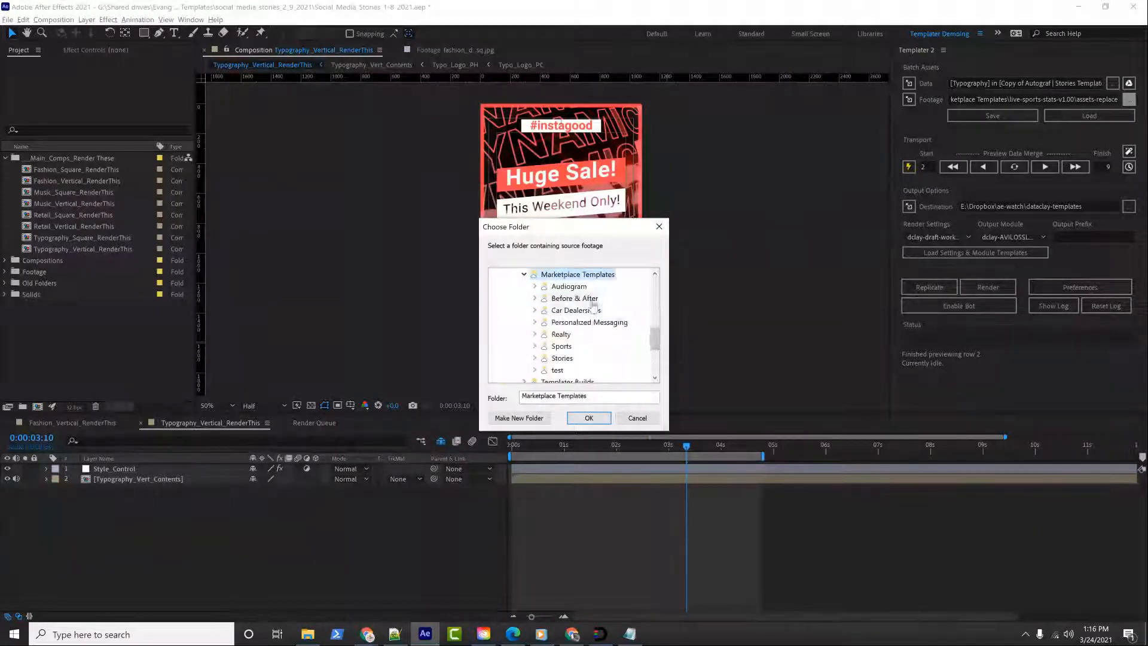
double_click(565, 358)
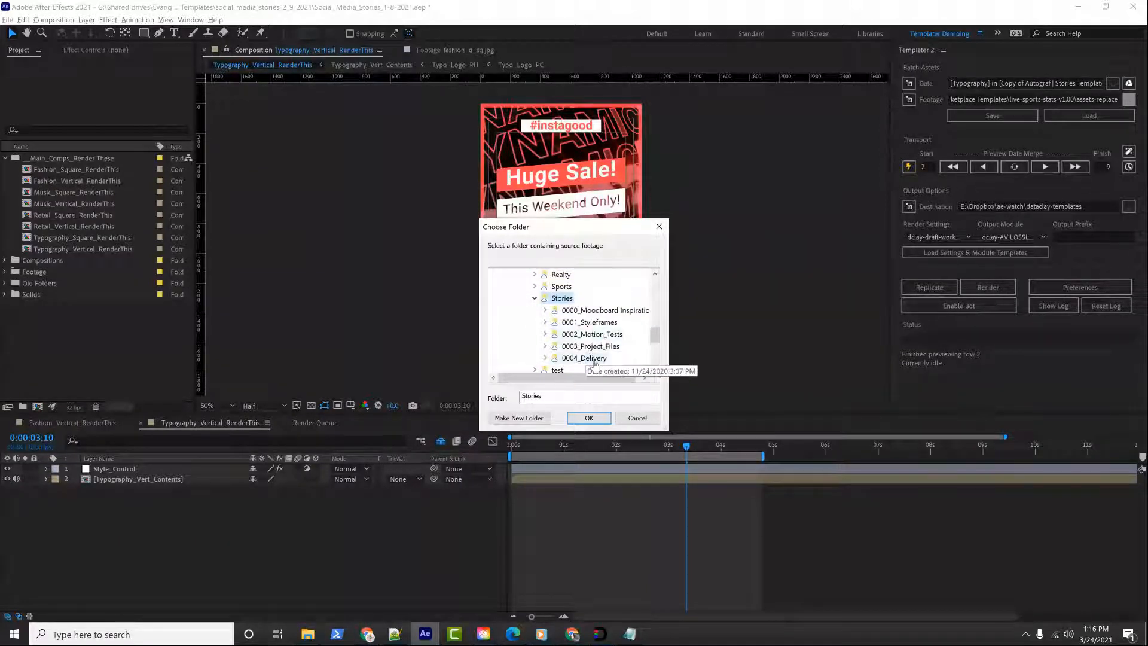
left_click(534, 297)
Choose Evangelism > Marketplace Templates > social_media_stories_2_9_2021 > (Footage) > Media as the footage folder
scroll(537, 324, "up", 4)
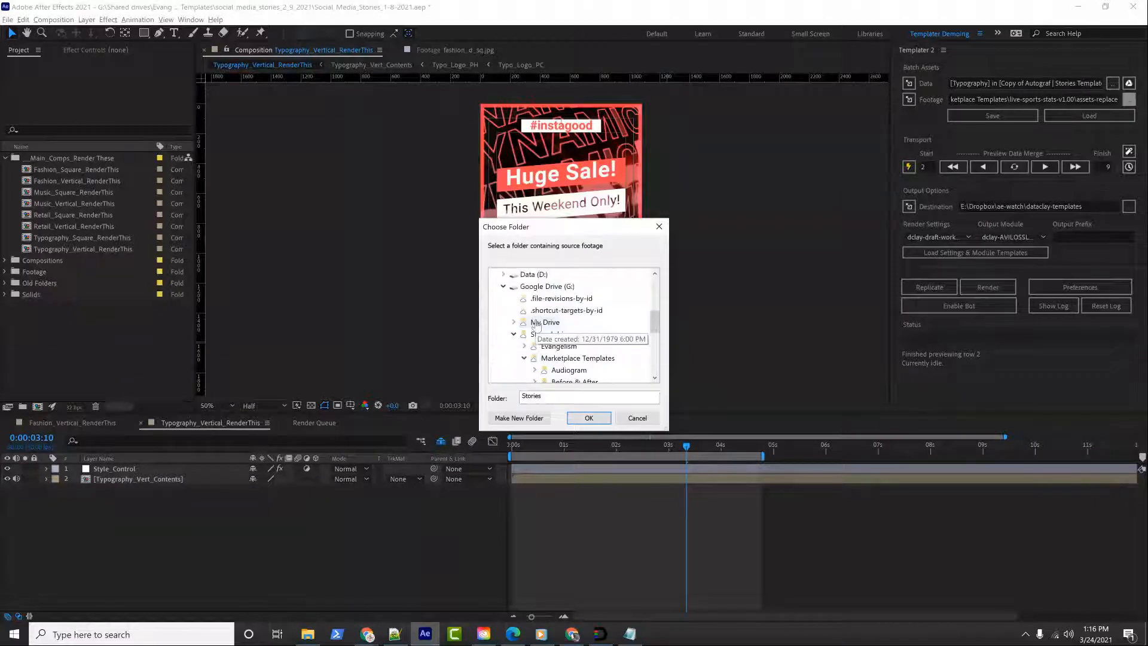
left_click(513, 336)
left_click(525, 346)
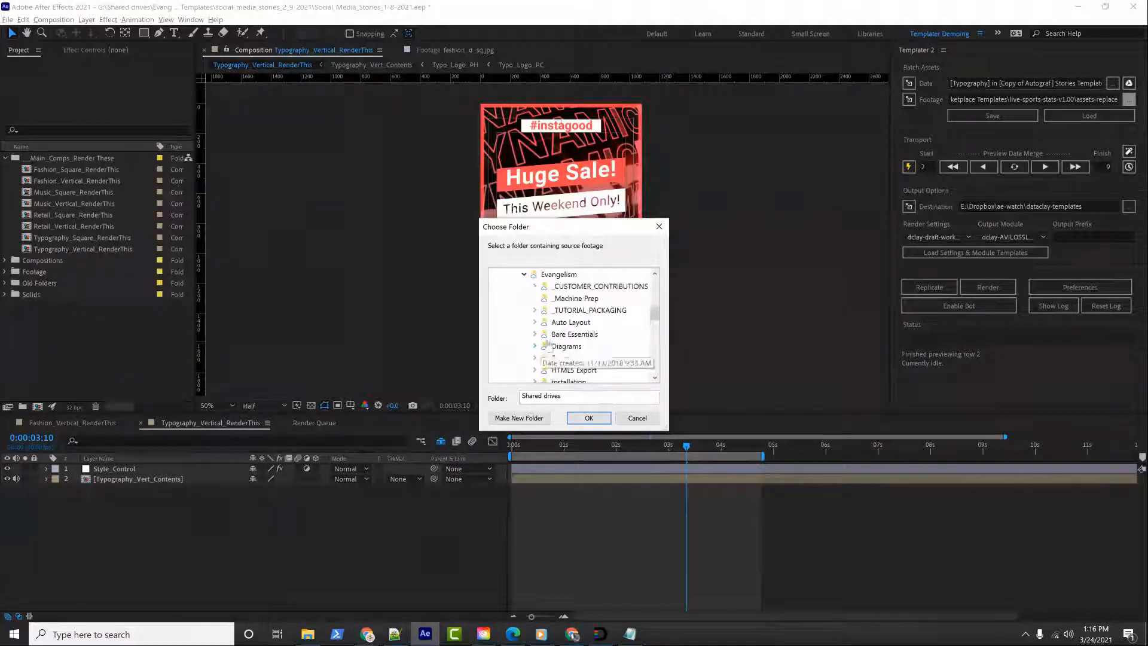
scroll(578, 343, "down", 2)
double_click(583, 336)
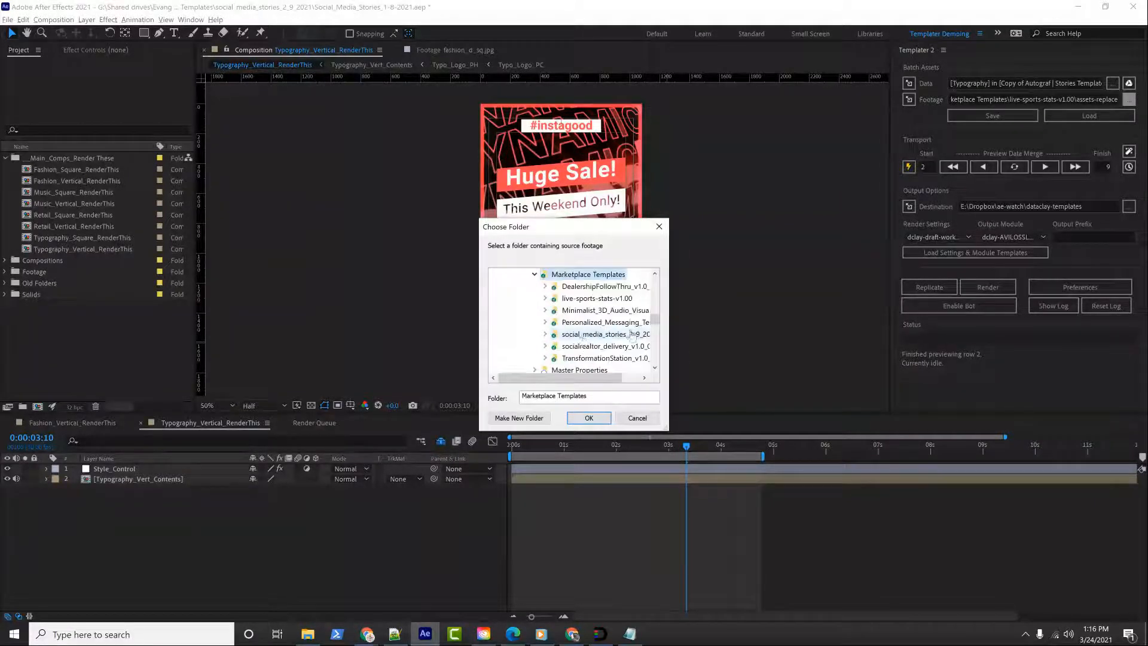
double_click(568, 335)
double_click(564, 336)
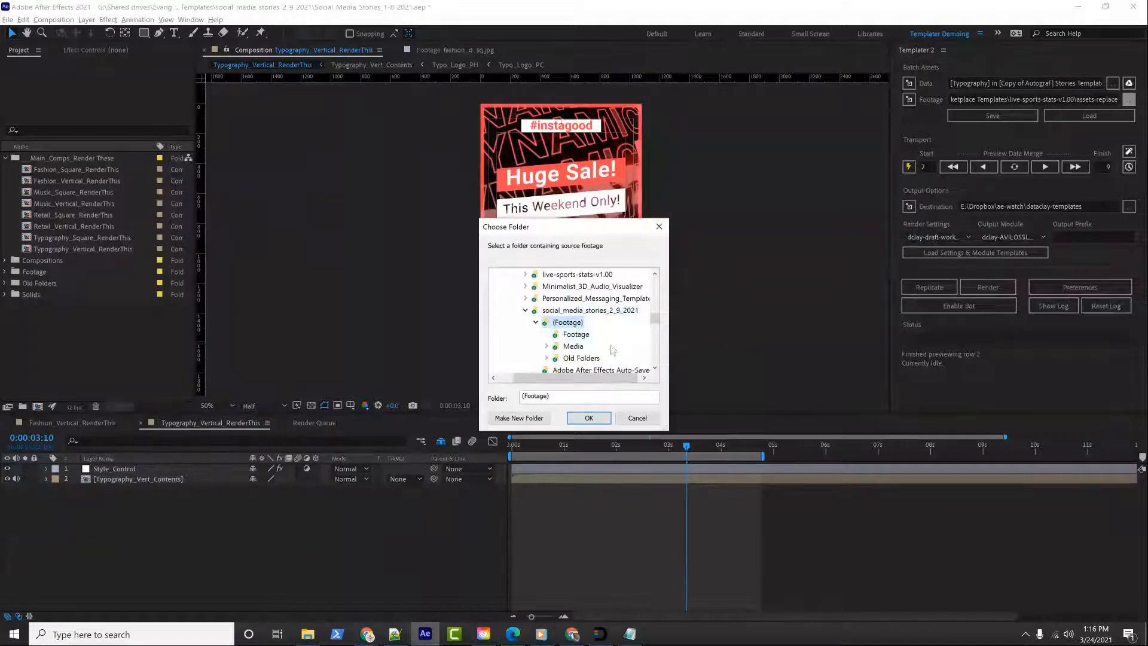
double_click(572, 346)
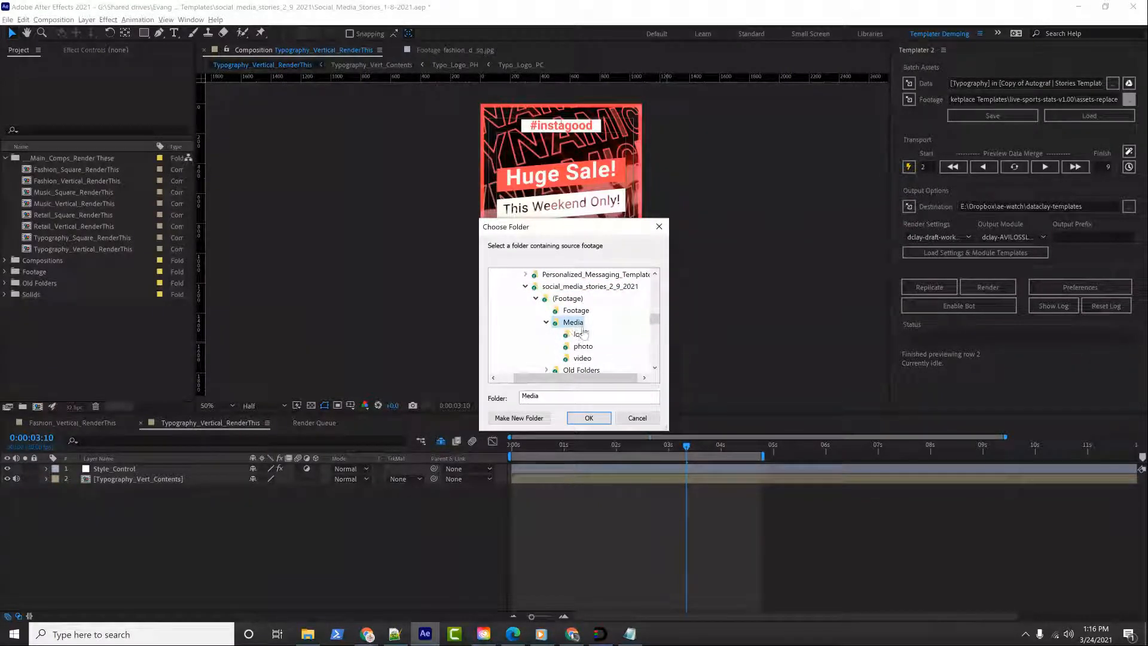
left_click(586, 418)
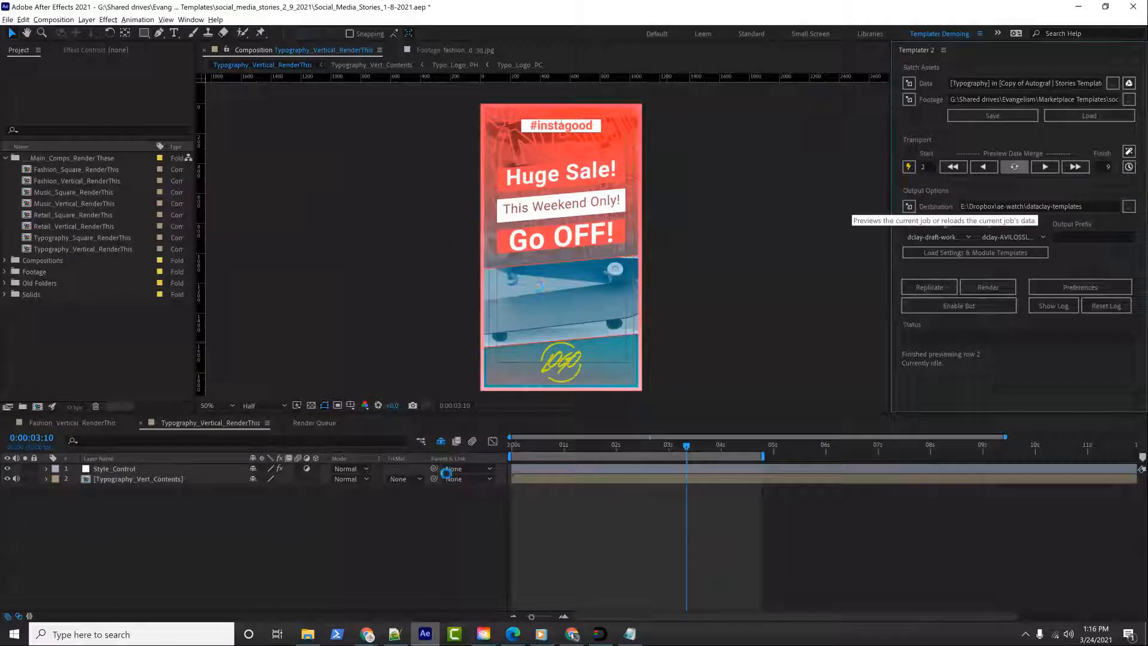
Bring the Copy of Autograf | Stories Template Chrome window forward
mouse_move(307, 632)
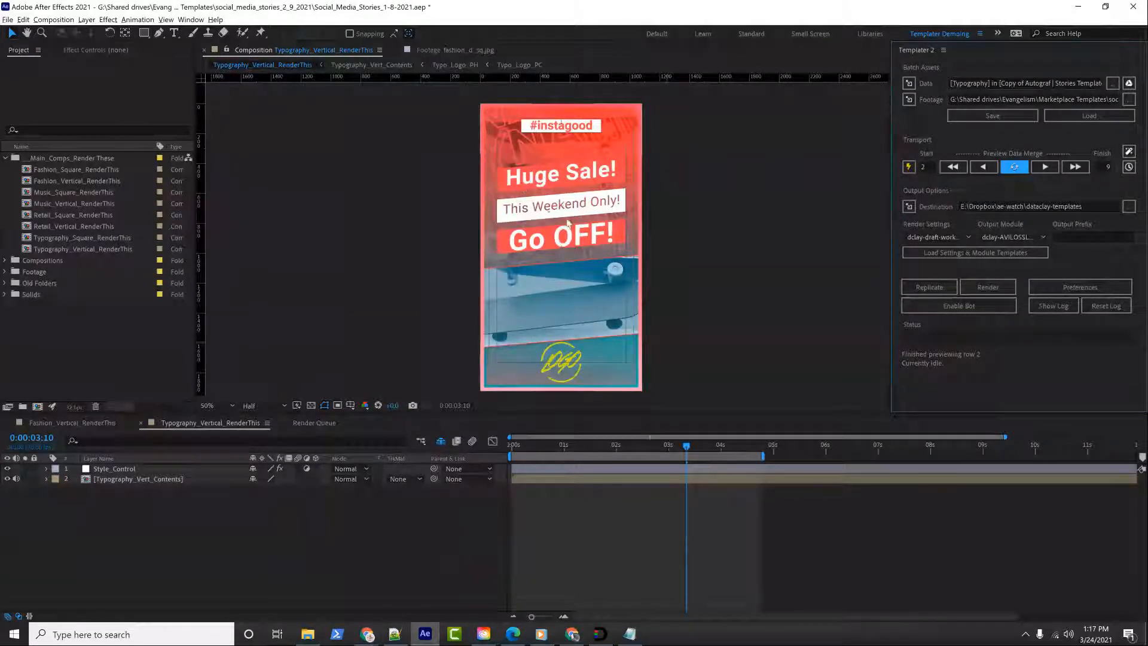
mouse_move(367, 636)
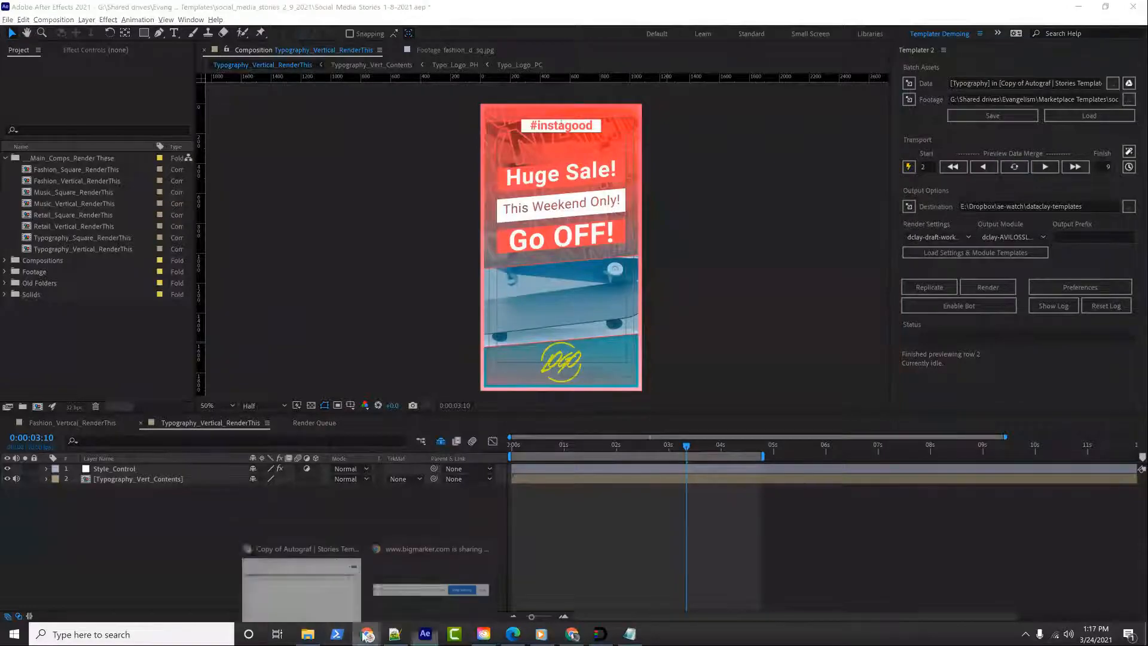
left_click(320, 592)
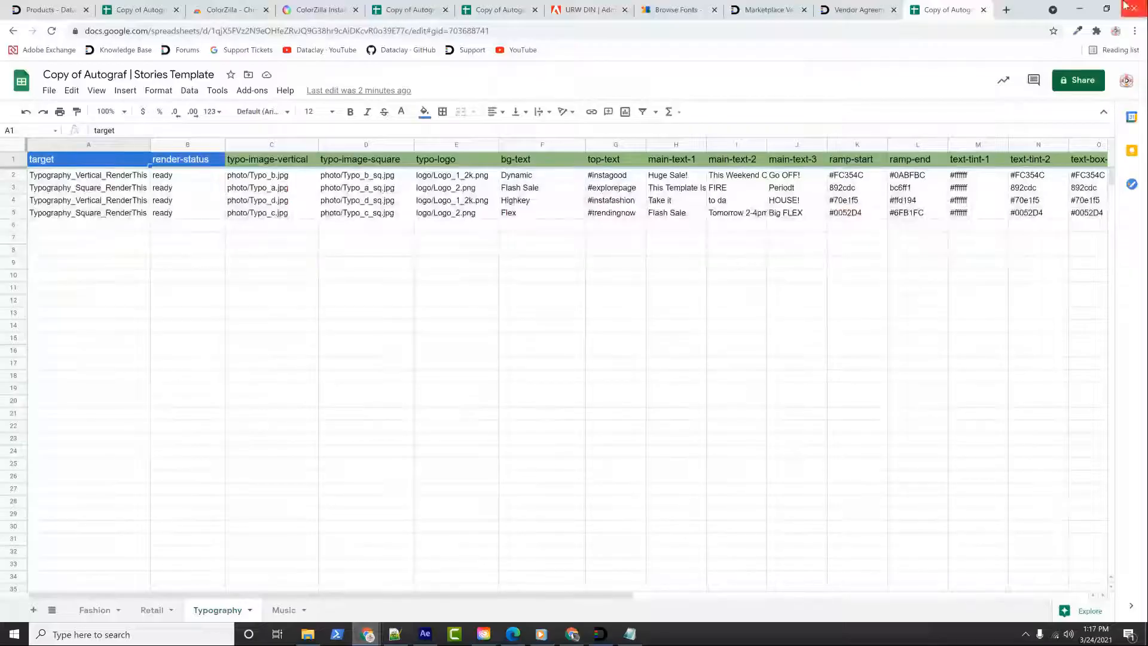
Shrink the spreadsheet window beside the After Effects preview and select row 2
left_click(1106, 8)
left_click_drag(1048, 8, 871, 53)
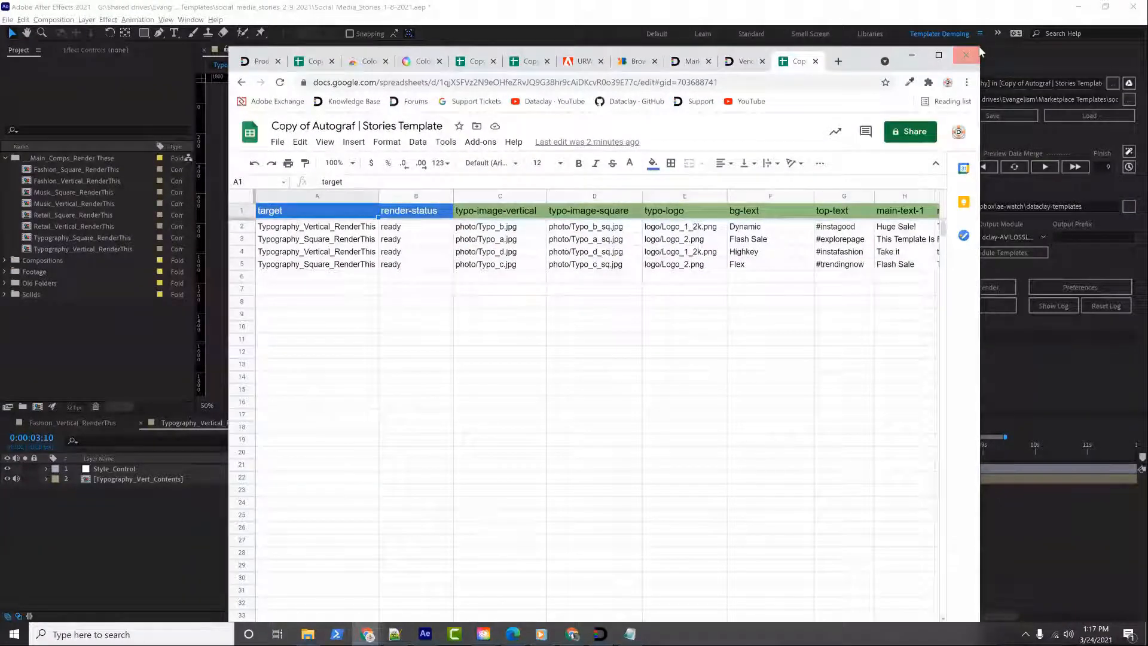
left_click_drag(981, 53, 834, 200)
left_click_drag(719, 205, 424, 76)
left_click(607, 227)
Pan the comp view, inspect cells E3 and F2, and move the playhead earlier
left_click(768, 175)
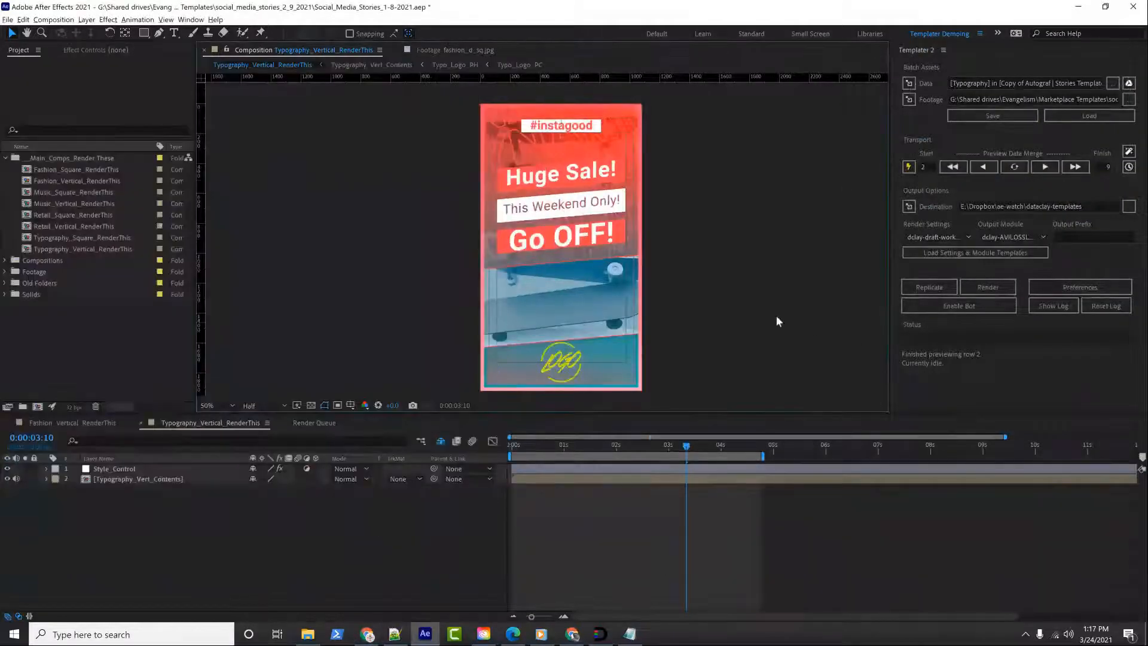
left_click_drag(661, 295, 822, 296)
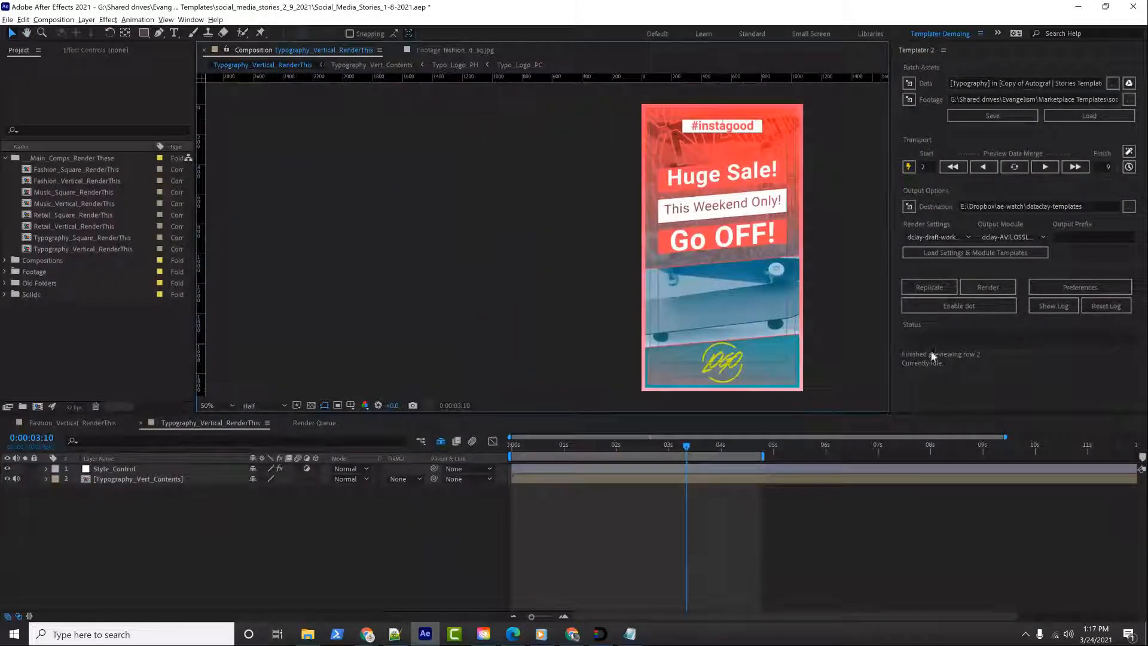
left_click(368, 634)
left_click(309, 584)
left_click(389, 256)
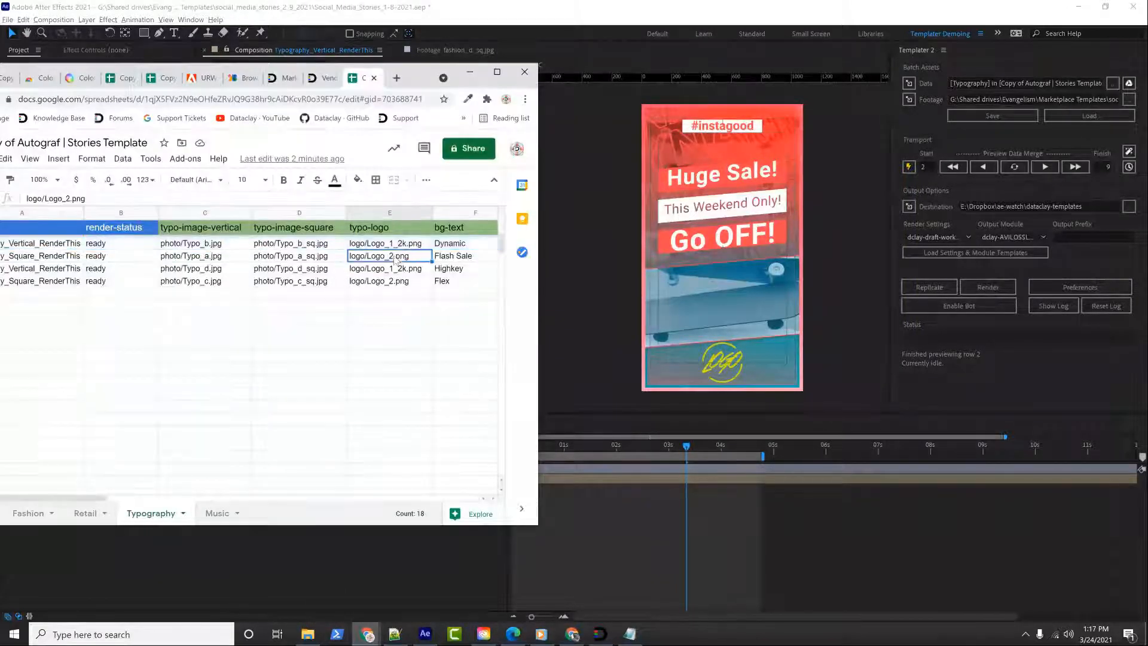
left_click(449, 245)
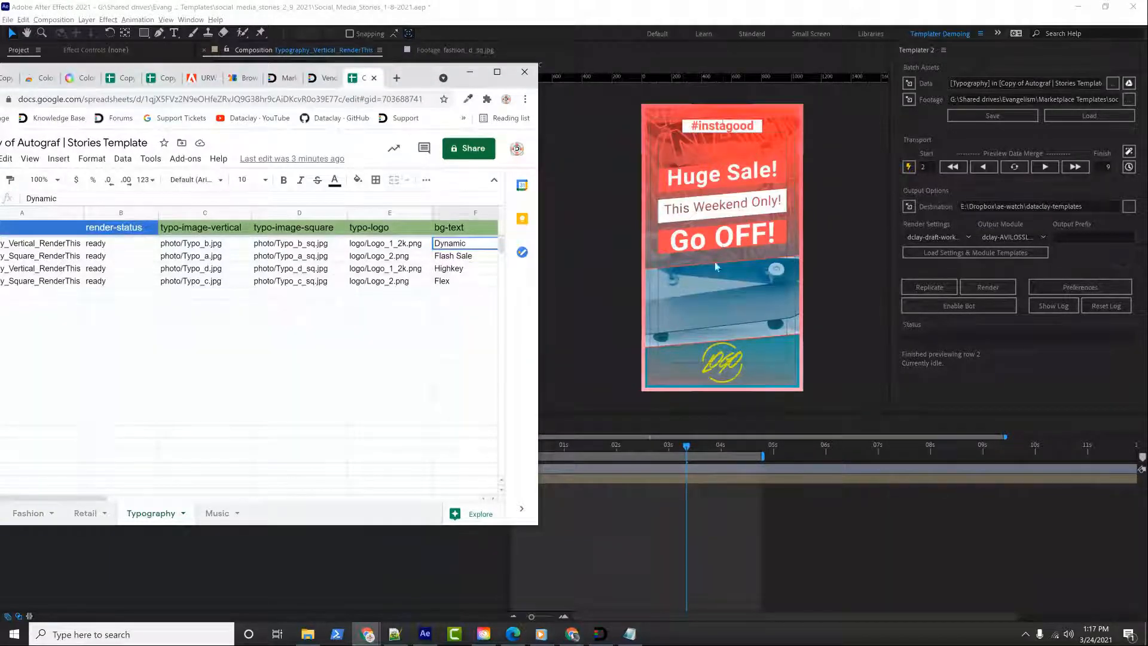
left_click_drag(686, 447, 659, 442)
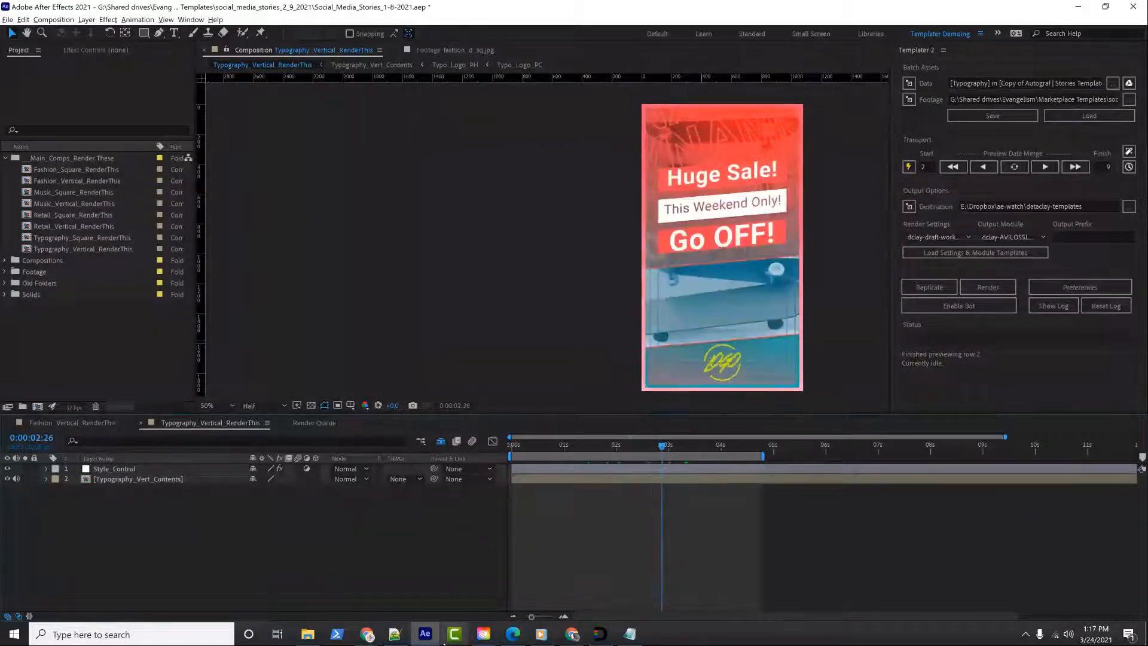
Enter SALE NOW as row 2's bg-text and reload the Templater preview to view it
mouse_move(367, 637)
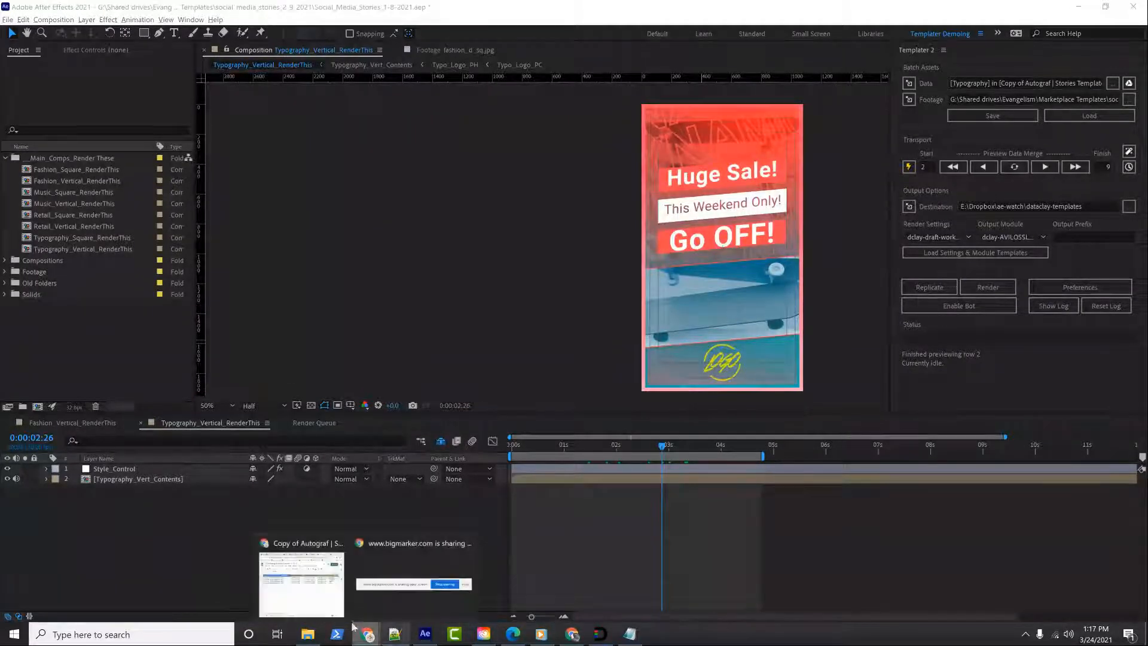
left_click(321, 559)
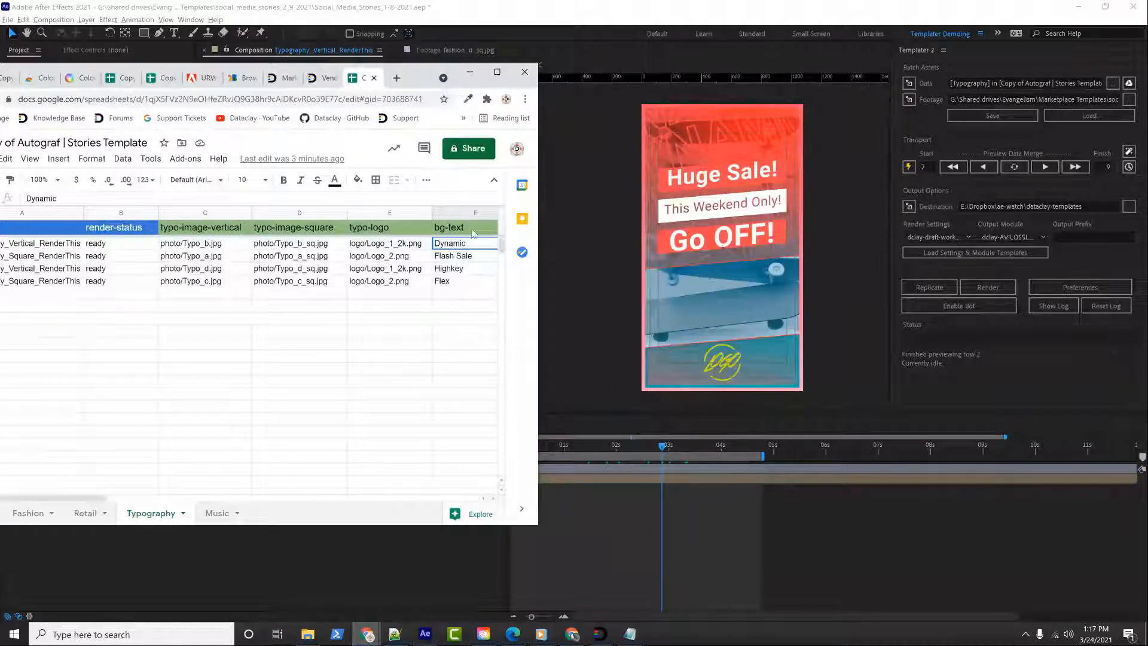
type("SALE NOW")
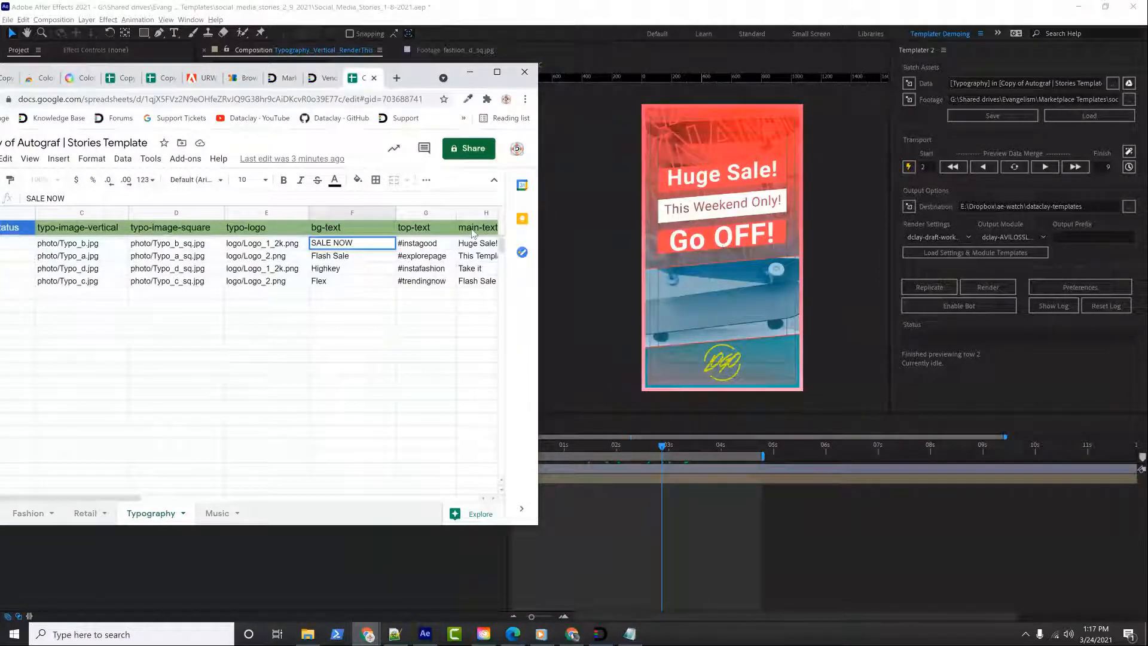
key("Return")
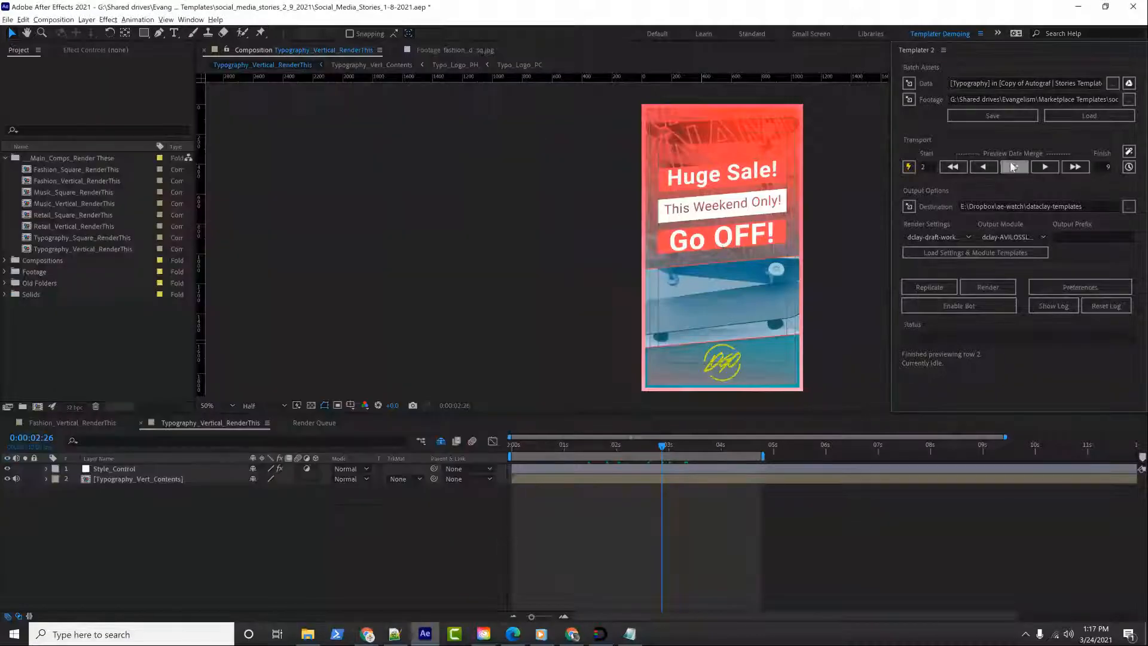
left_click(1014, 166)
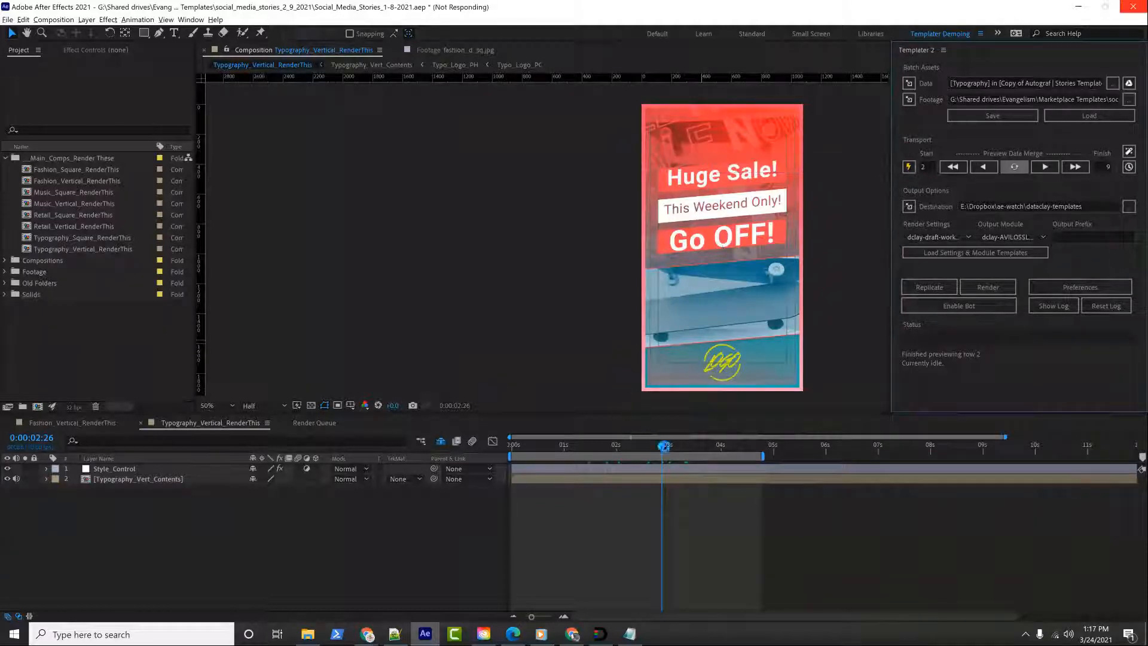
left_click_drag(663, 446, 701, 431)
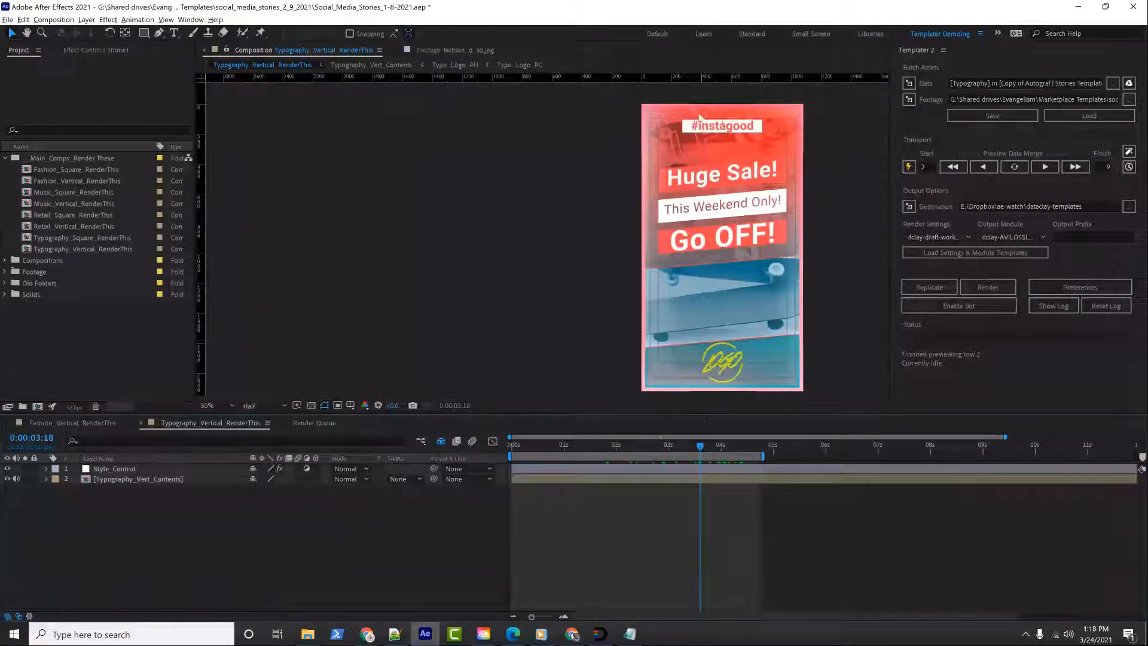
Change row 2's top-text from #instagood to #hurrysoon and reload the preview
key("alt+Tab")
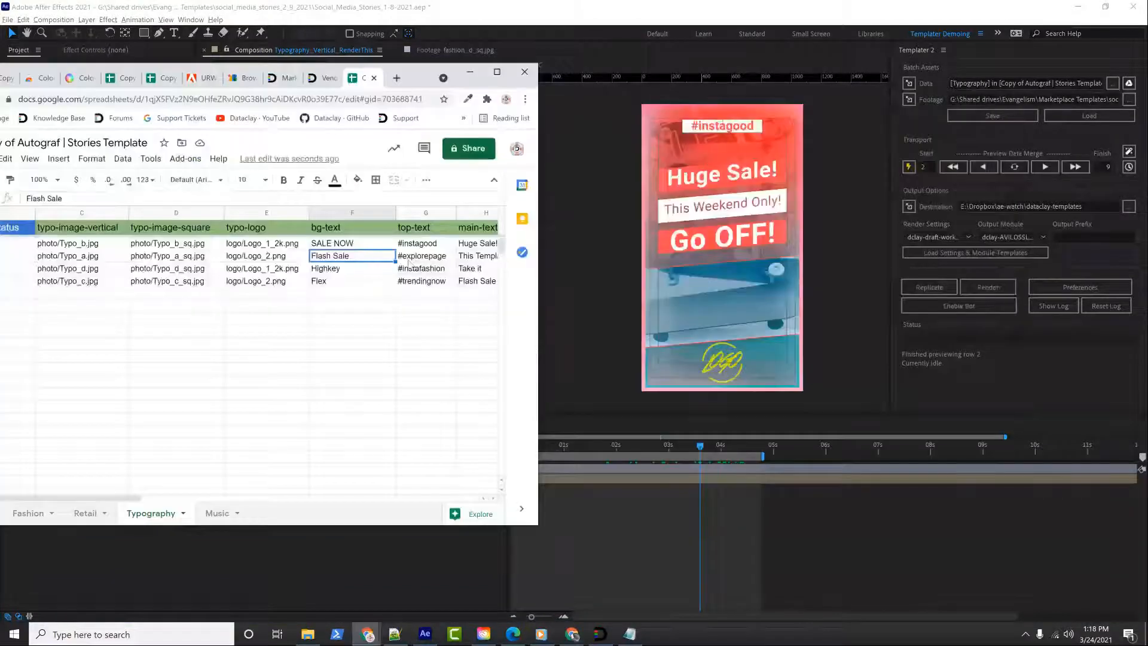
left_click(439, 243)
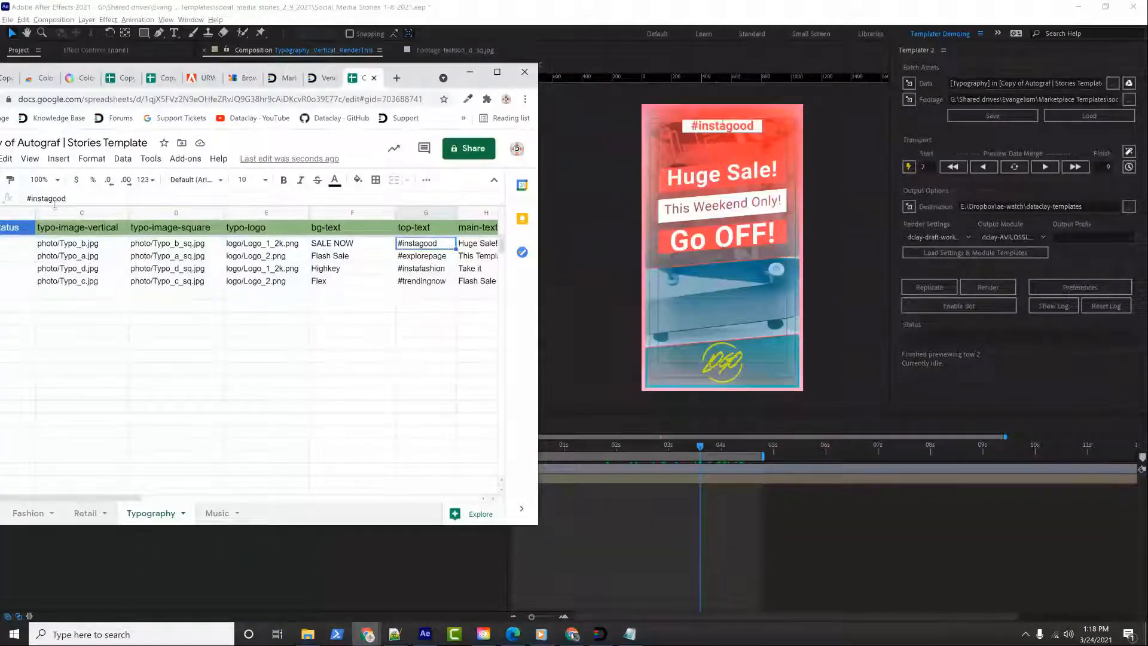
left_click_drag(32, 198, 125, 193)
type("hurrysoon")
key("Return")
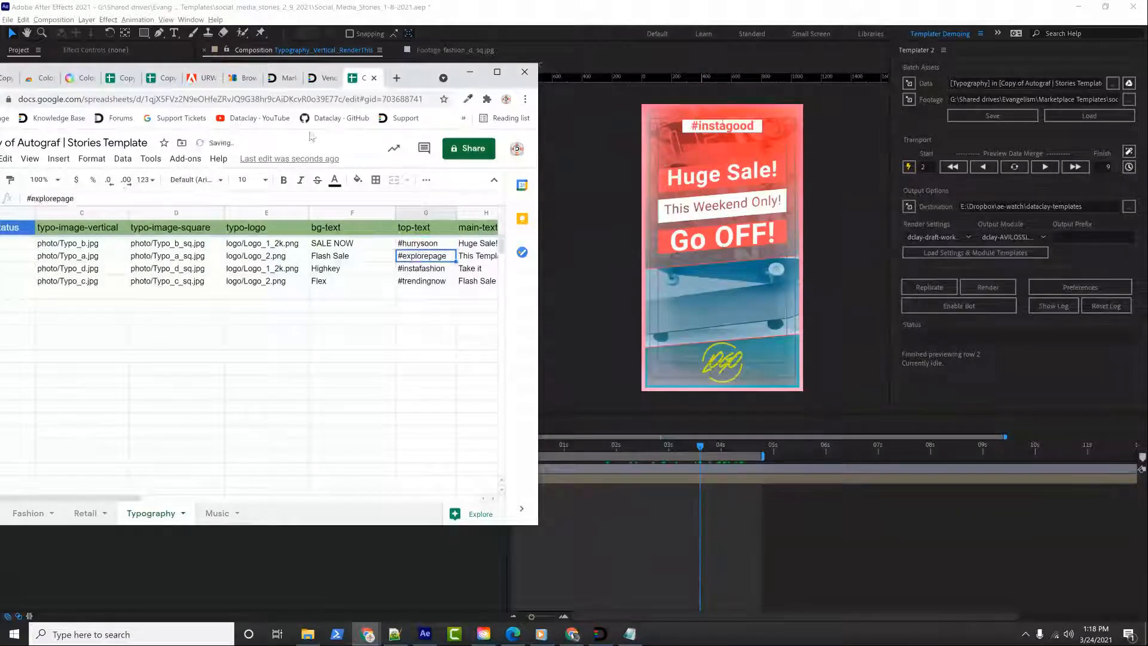
left_click(1015, 168)
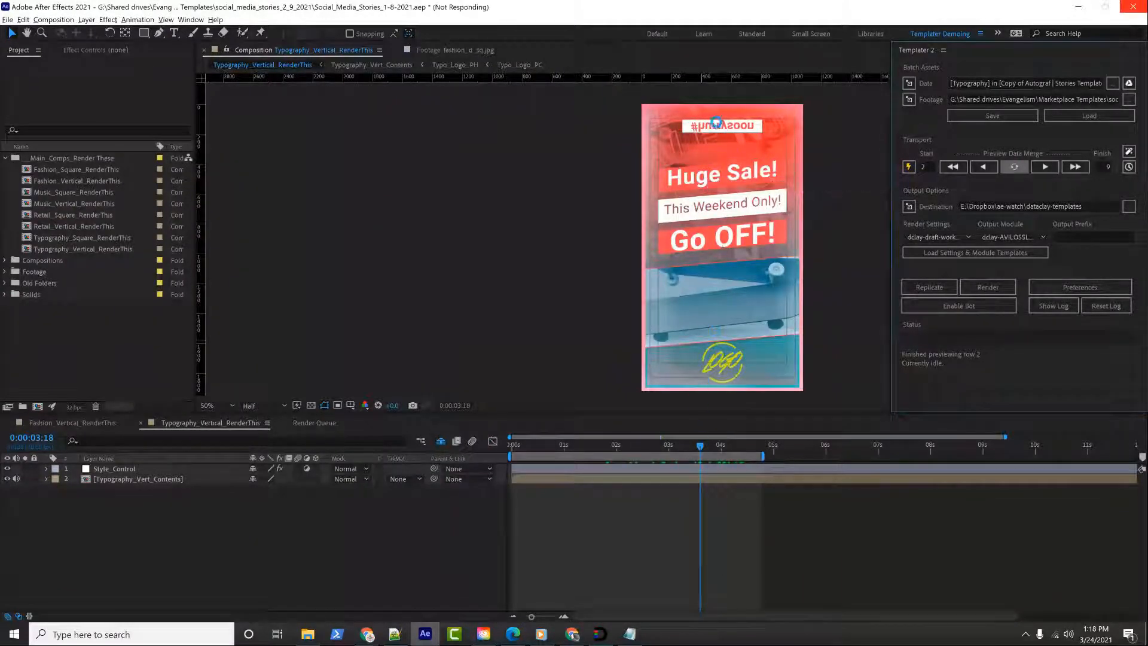
left_click_drag(702, 444, 726, 431)
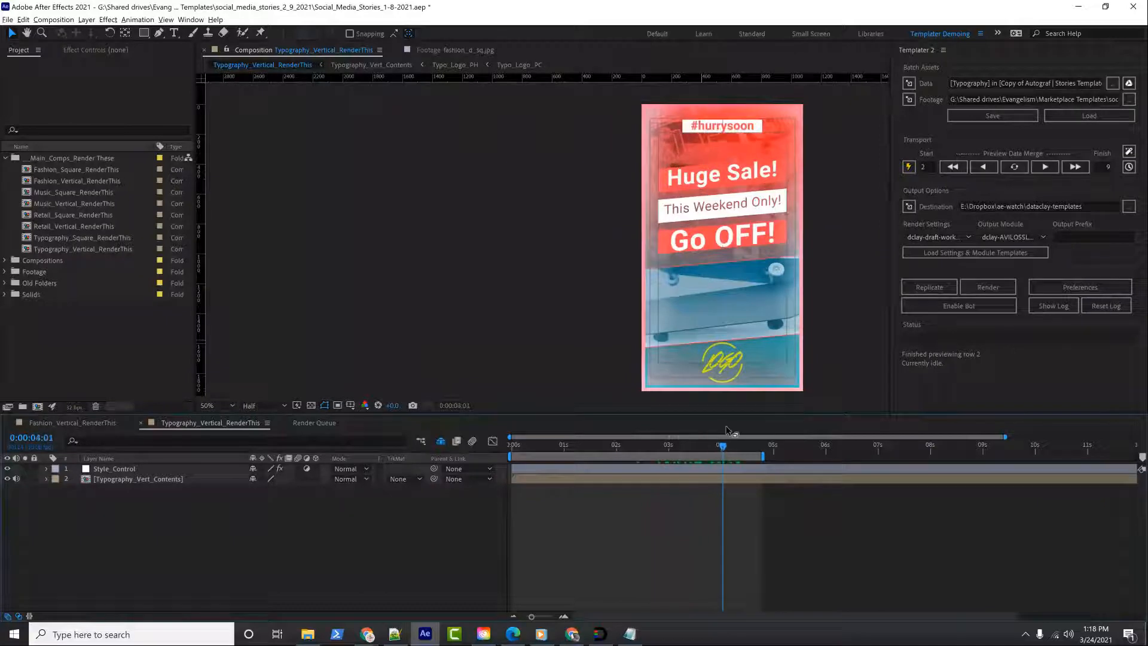
key("alt+Tab")
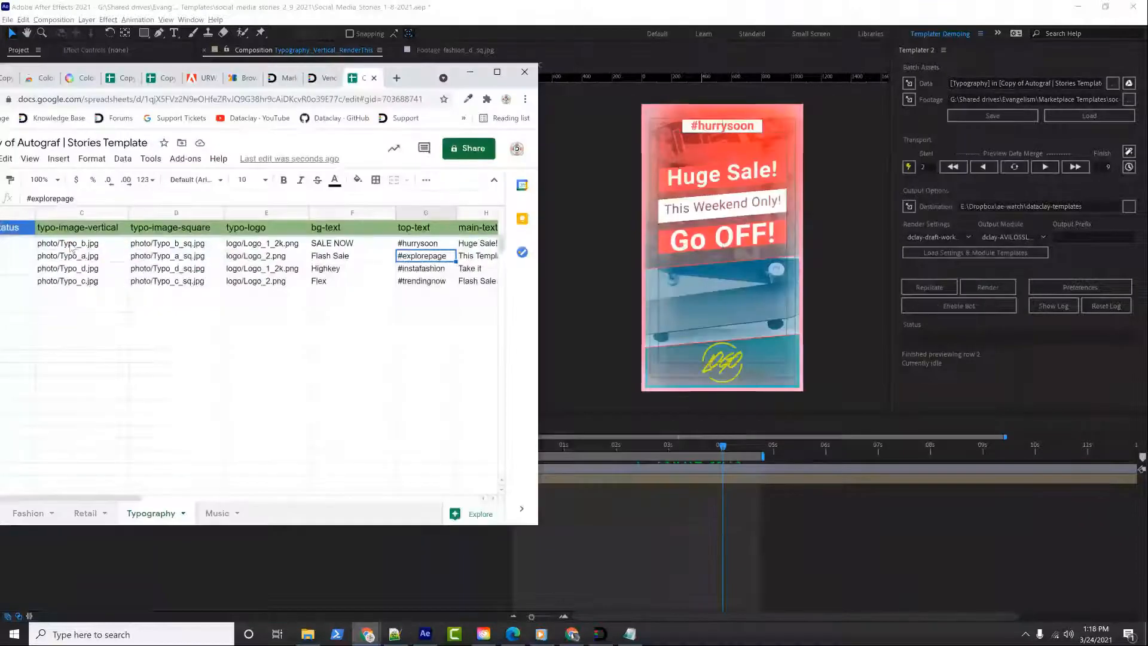
Preview row 3 in the vertical typography comp and scrub to check 'This Template Is FIRE Periodt'
left_click_drag(421, 77, 504, 75)
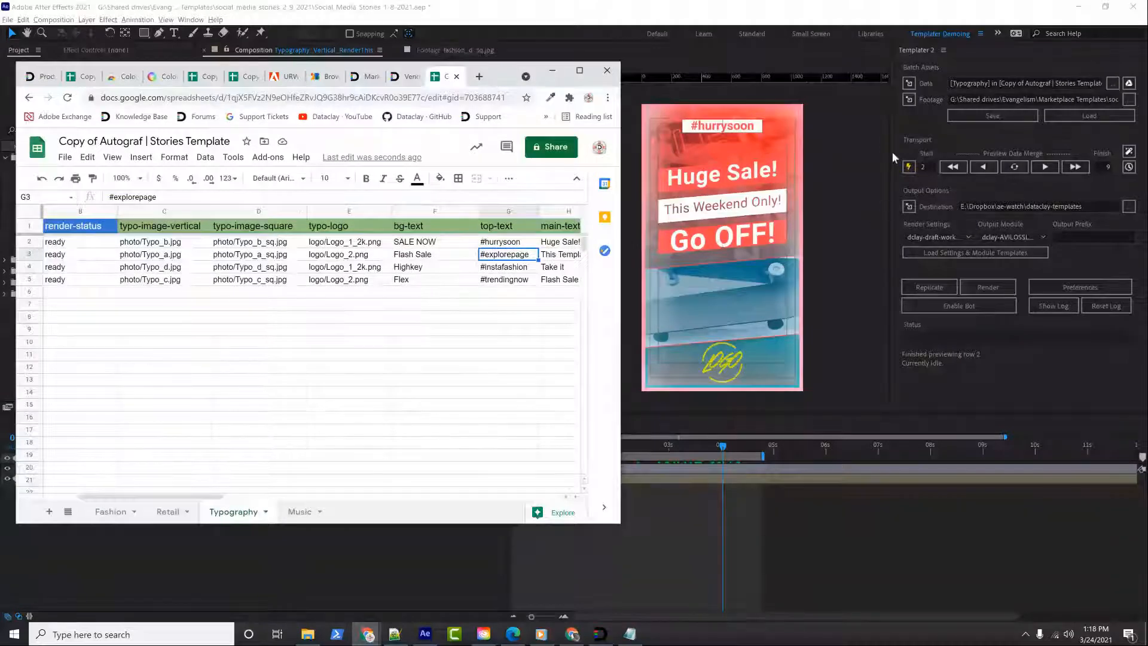
left_click(928, 136)
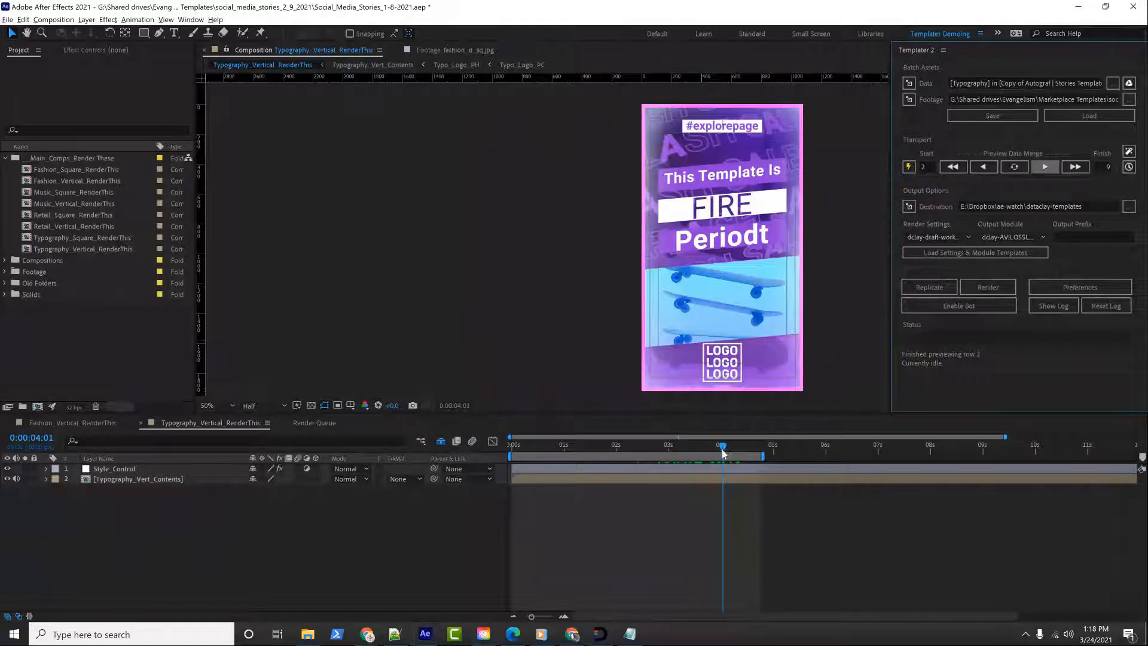
left_click(605, 435)
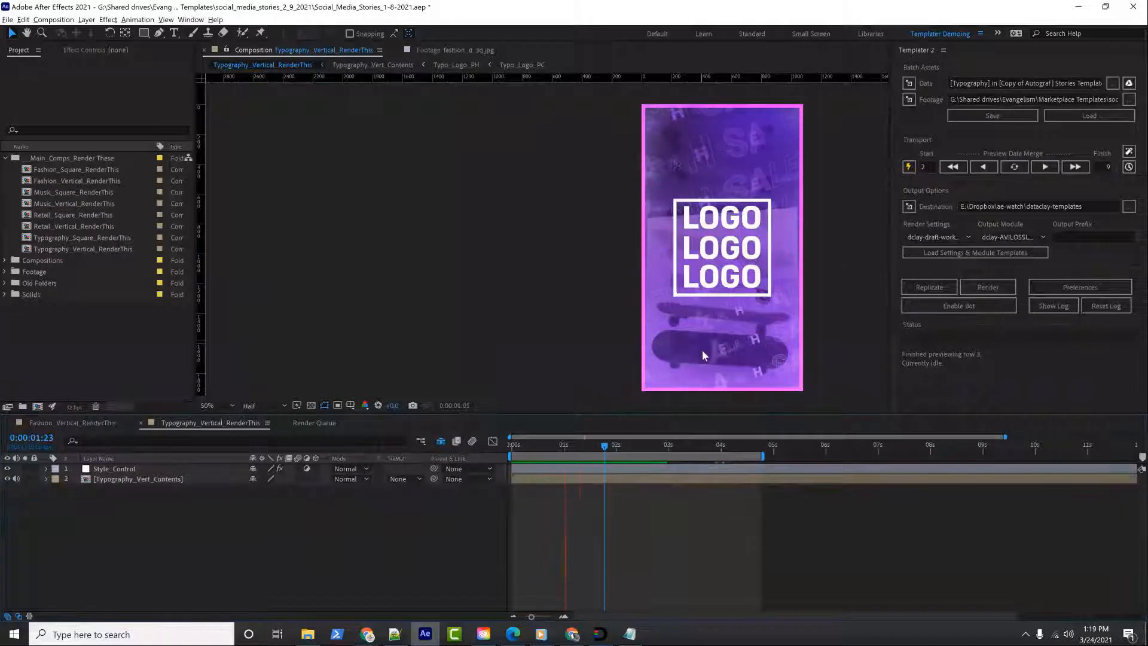
key("space")
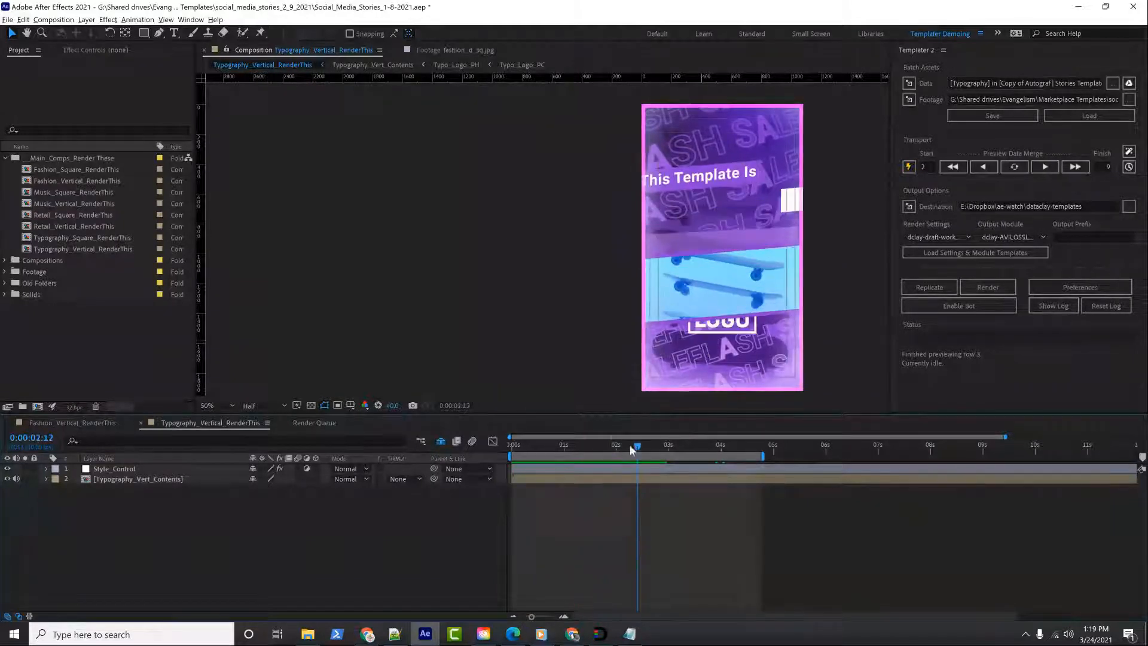
left_click(653, 446)
mouse_move(661, 449)
left_mouse_down()
mouse_move(694, 438)
mouse_move(655, 435)
left_mouse_up()
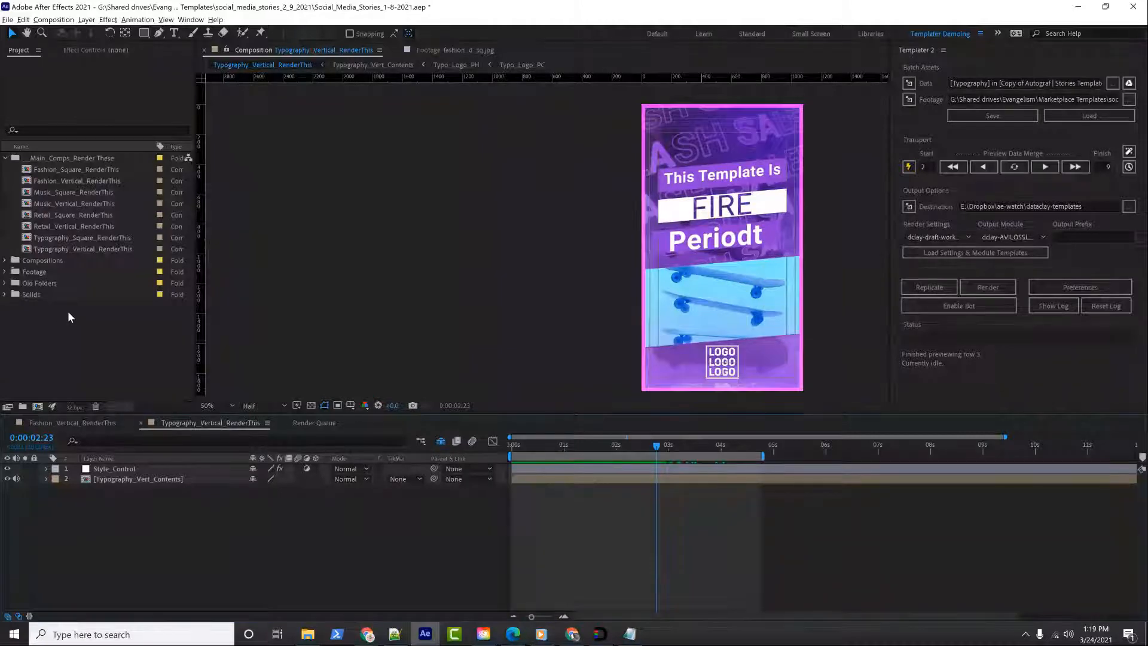
key("alt+Tab")
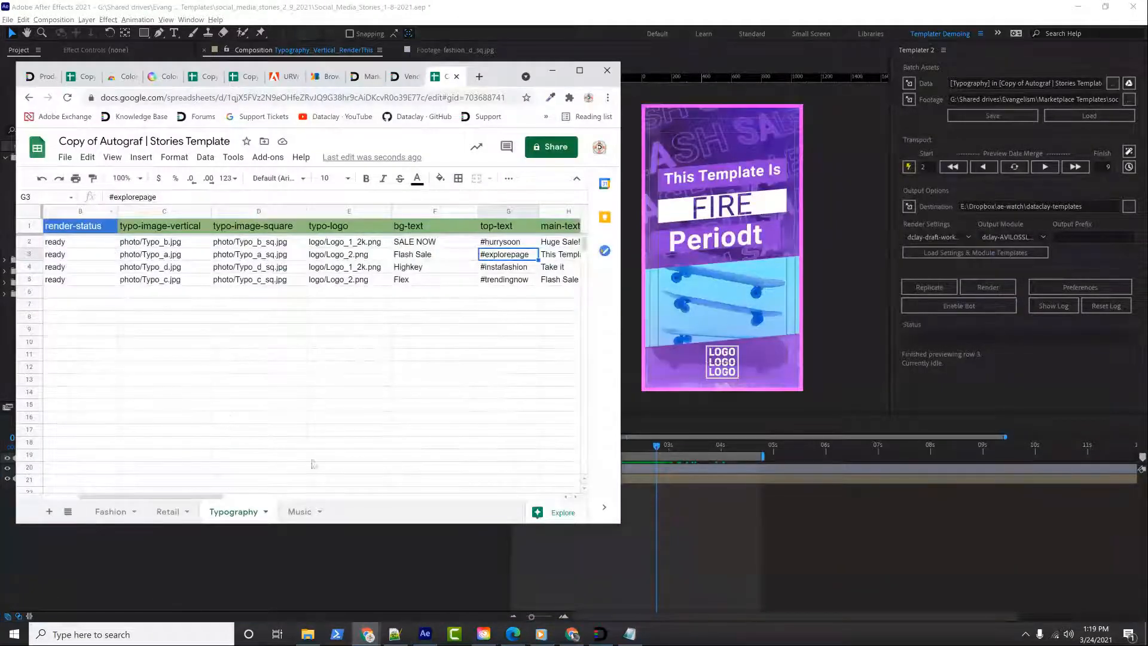
Widen column A so the target comp names fit
left_click_drag(198, 498, 120, 498)
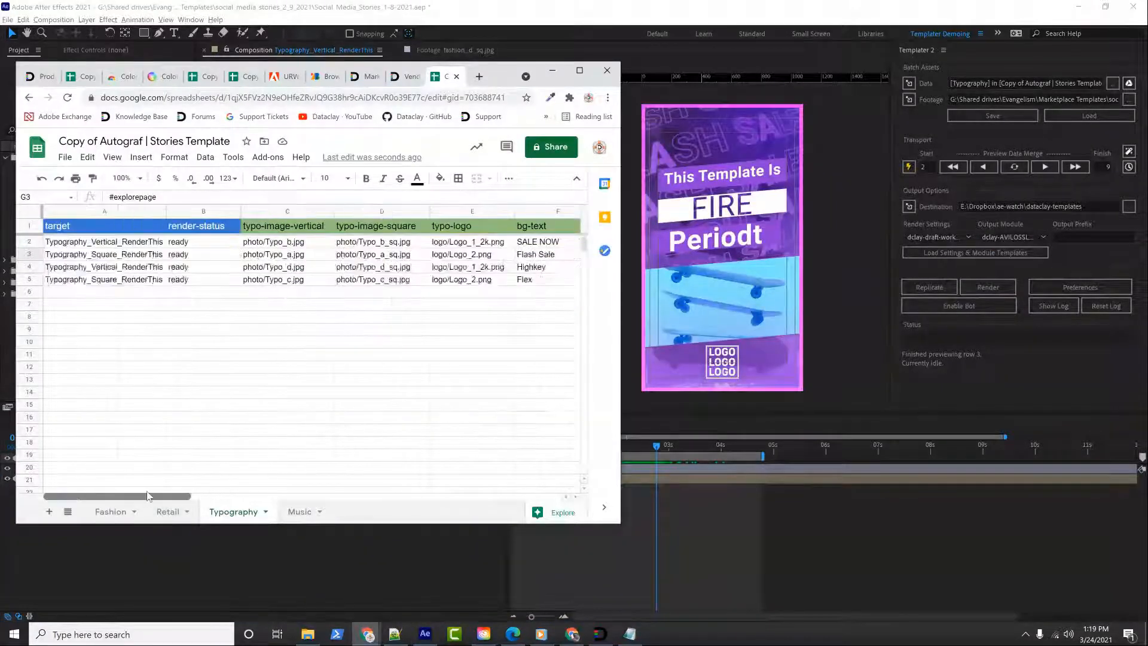
left_click(93, 228)
left_click_drag(164, 212, 184, 214)
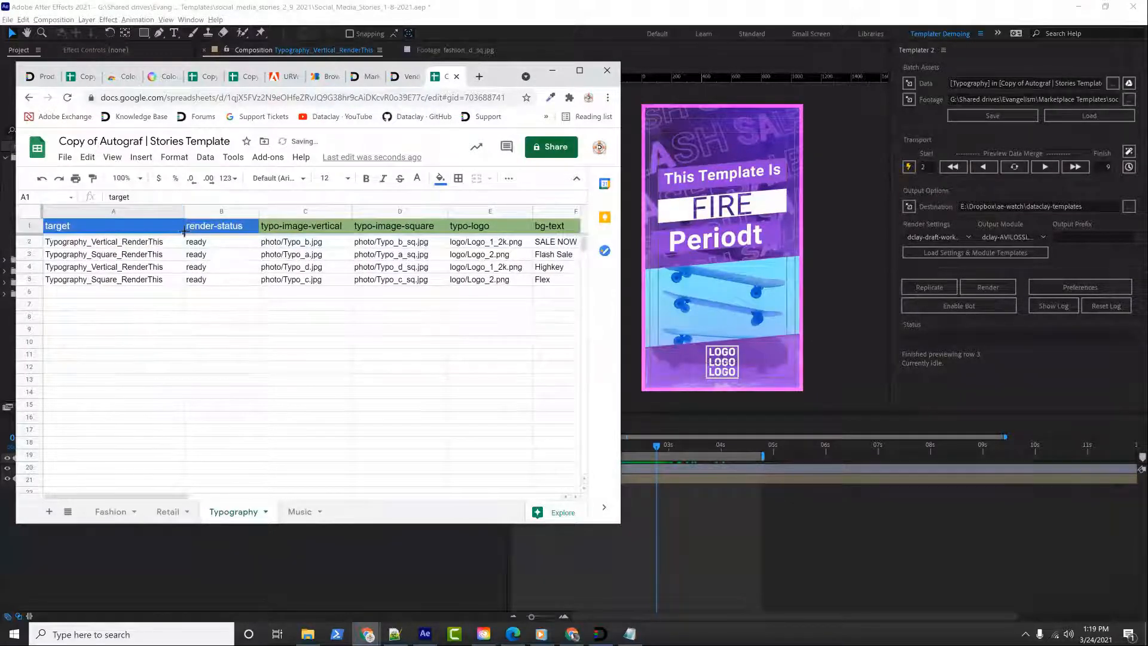
Review rows 2–5 and their Typography_Vertical/Square_RenderThis targets
left_click(136, 242)
left_click(144, 258)
left_click(143, 268)
left_click(29, 242)
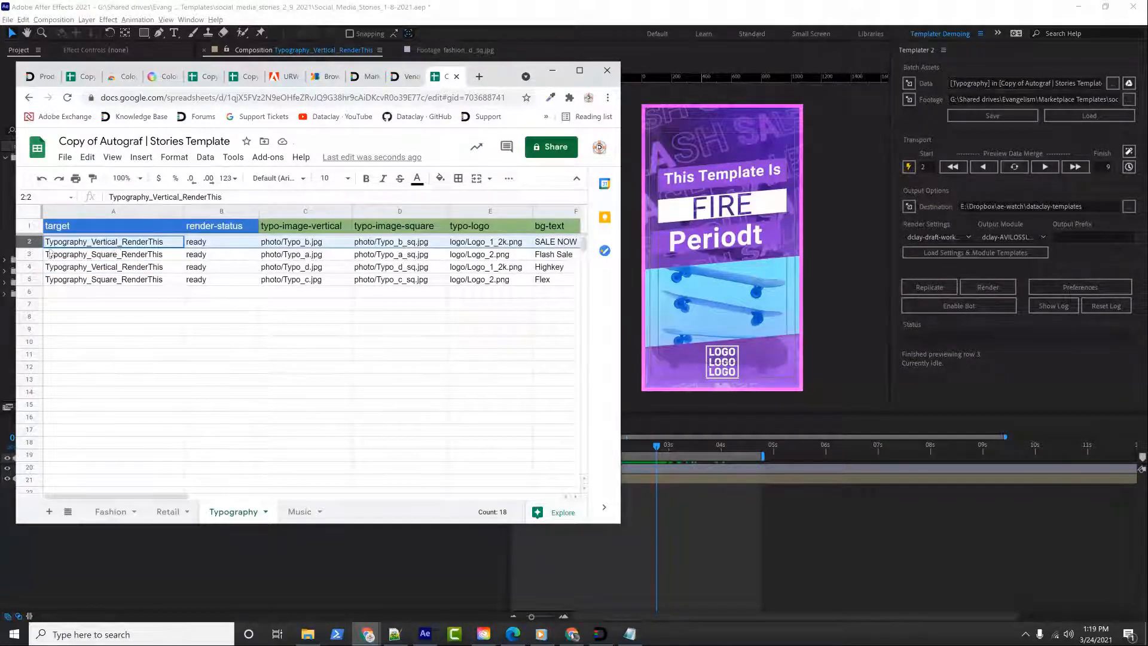
left_click(36, 256)
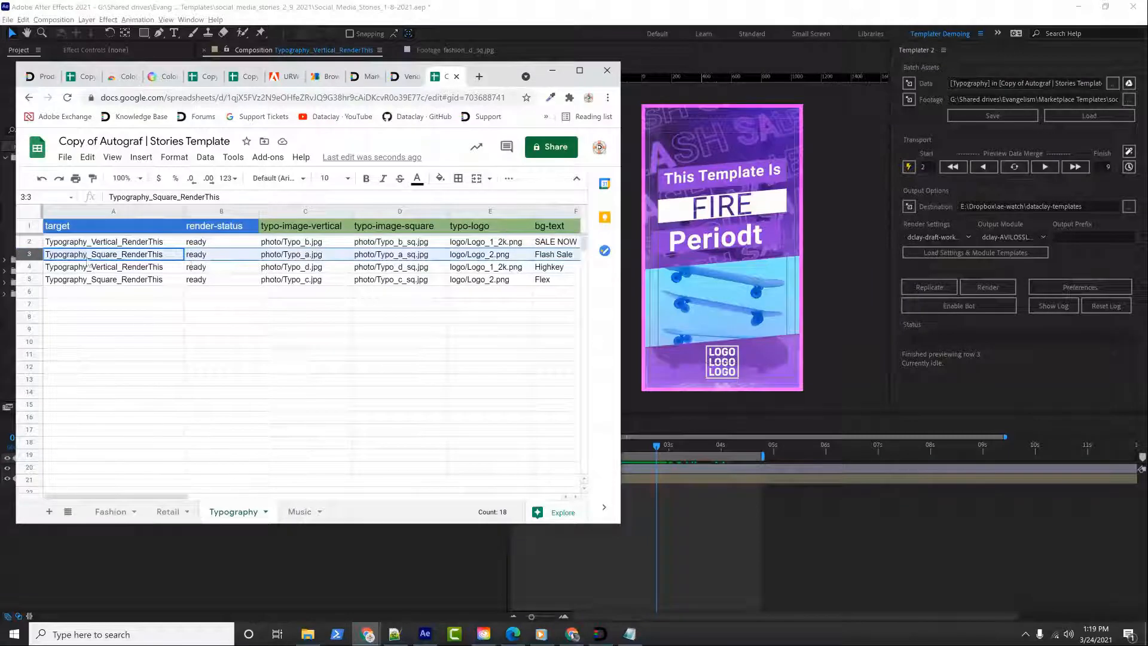
left_click(30, 266)
left_click(36, 279)
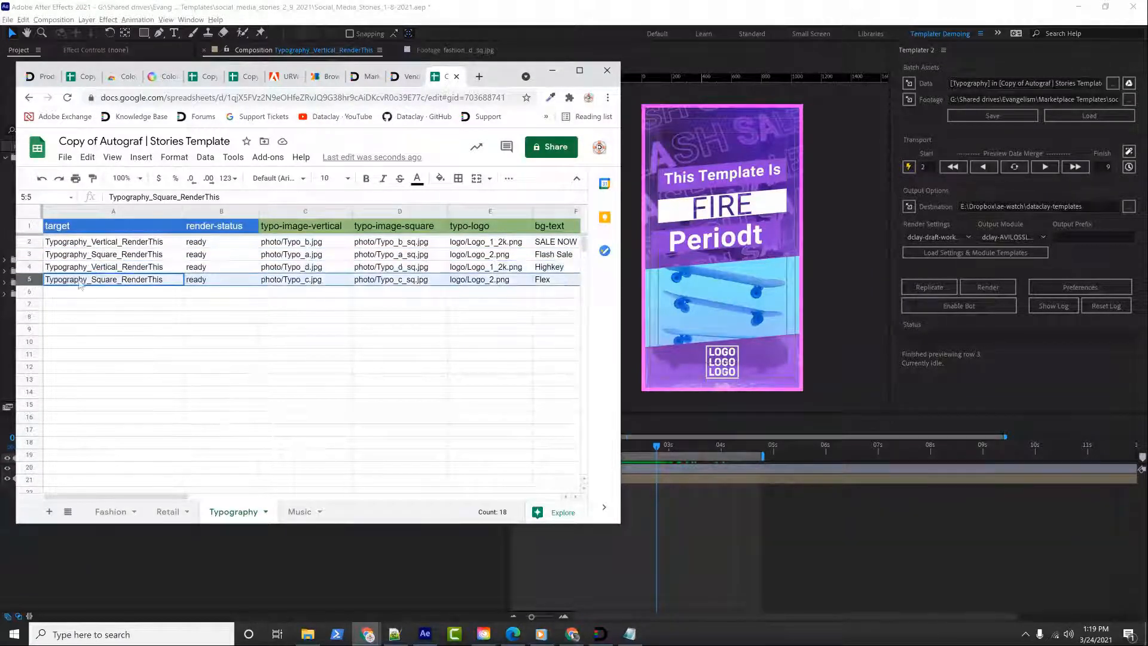
left_click(1114, 346)
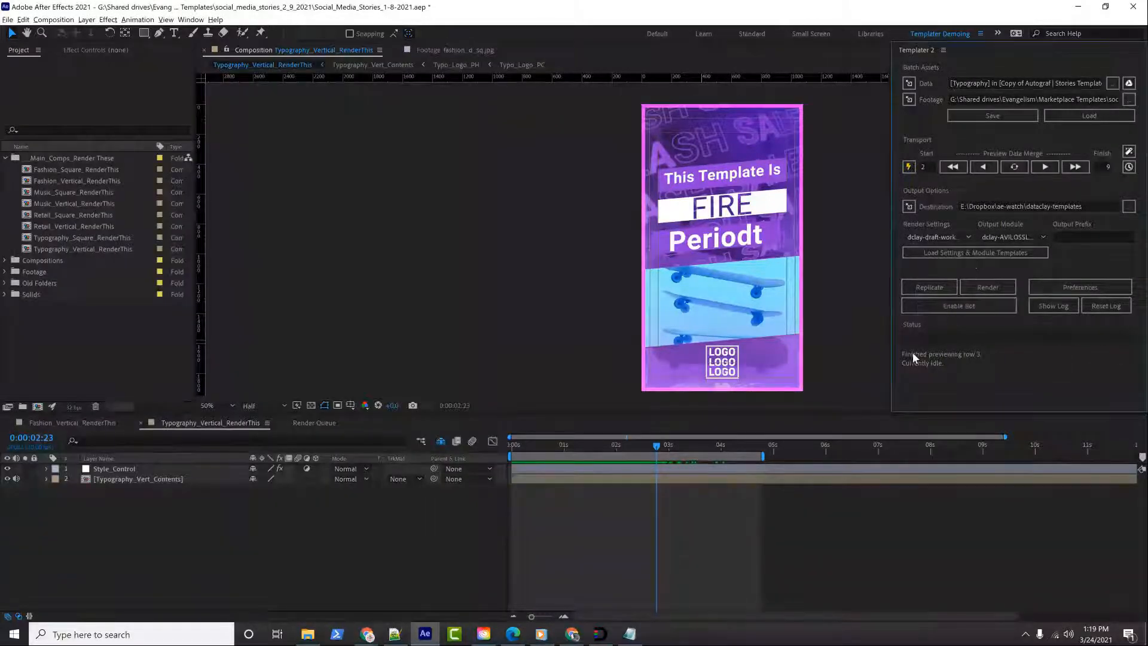
left_click(652, 445)
left_click_drag(651, 446, 664, 421)
left_click(986, 236)
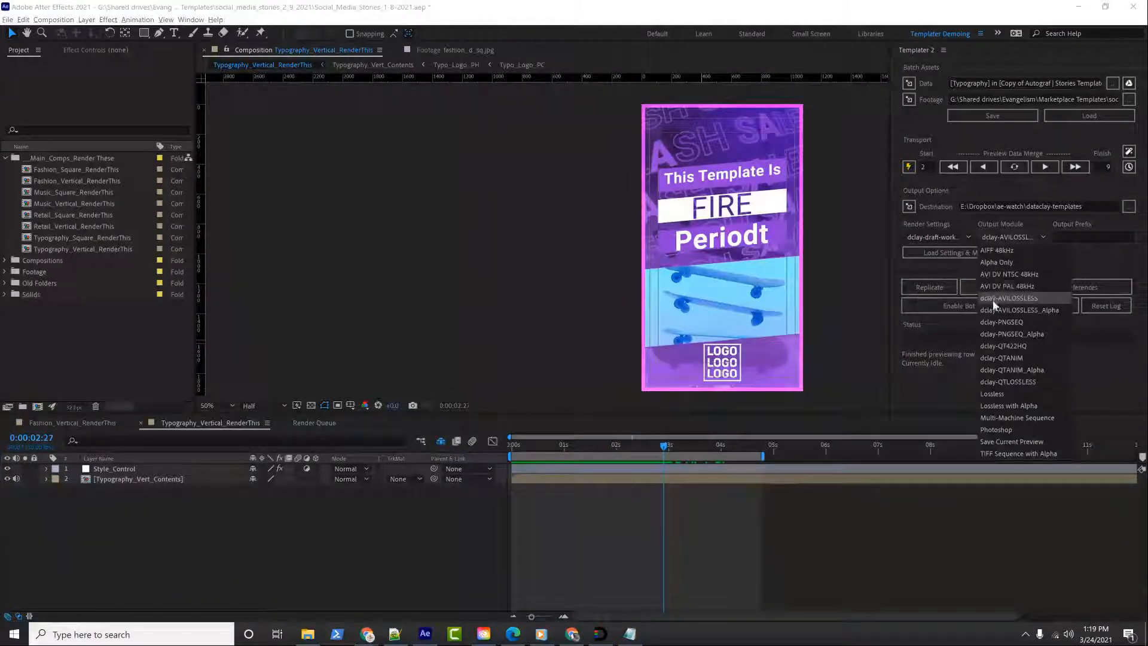
left_click(992, 298)
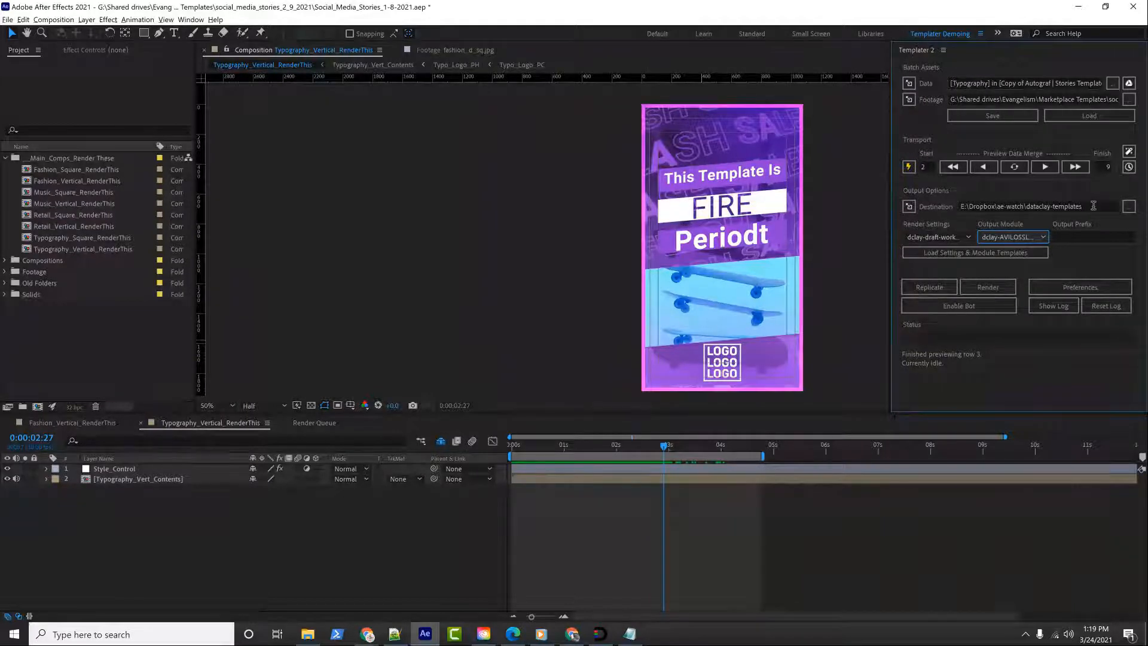
Point the batch render destination to This PC > Documents > Templater Output
left_click(1129, 208)
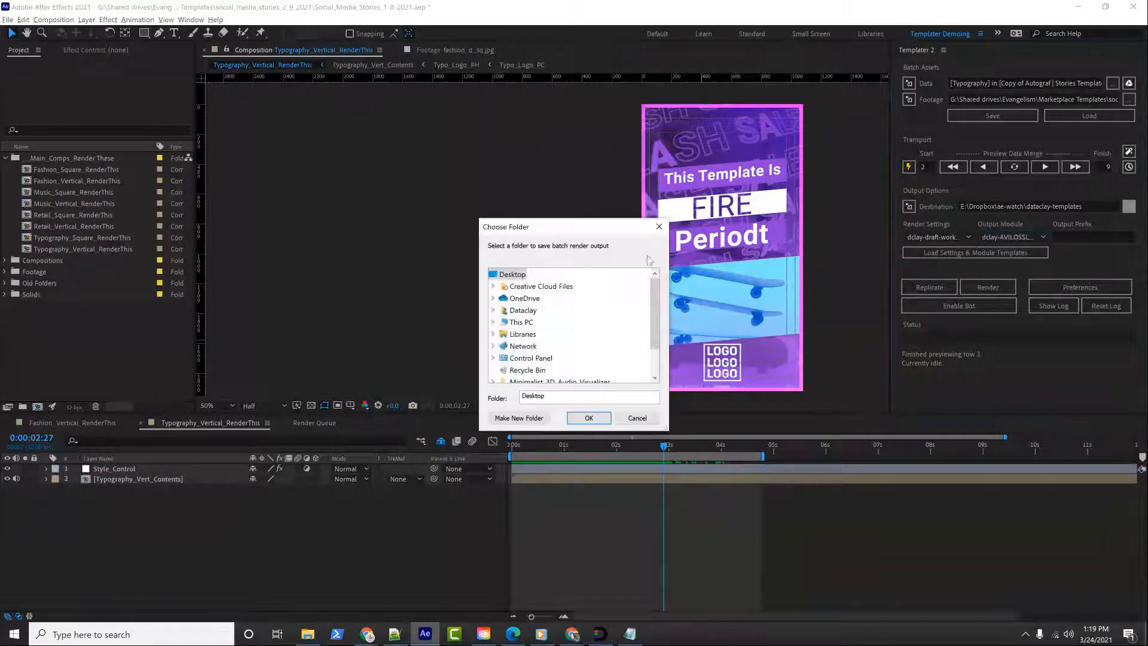
double_click(521, 321)
double_click(538, 310)
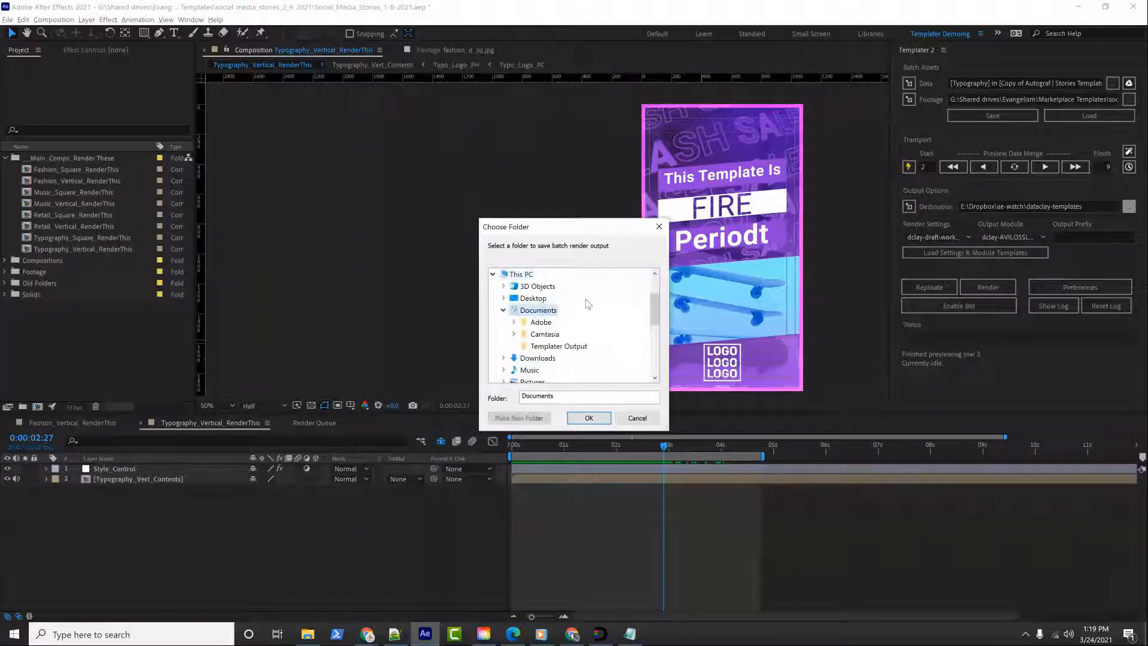
left_click(546, 345)
left_click(589, 418)
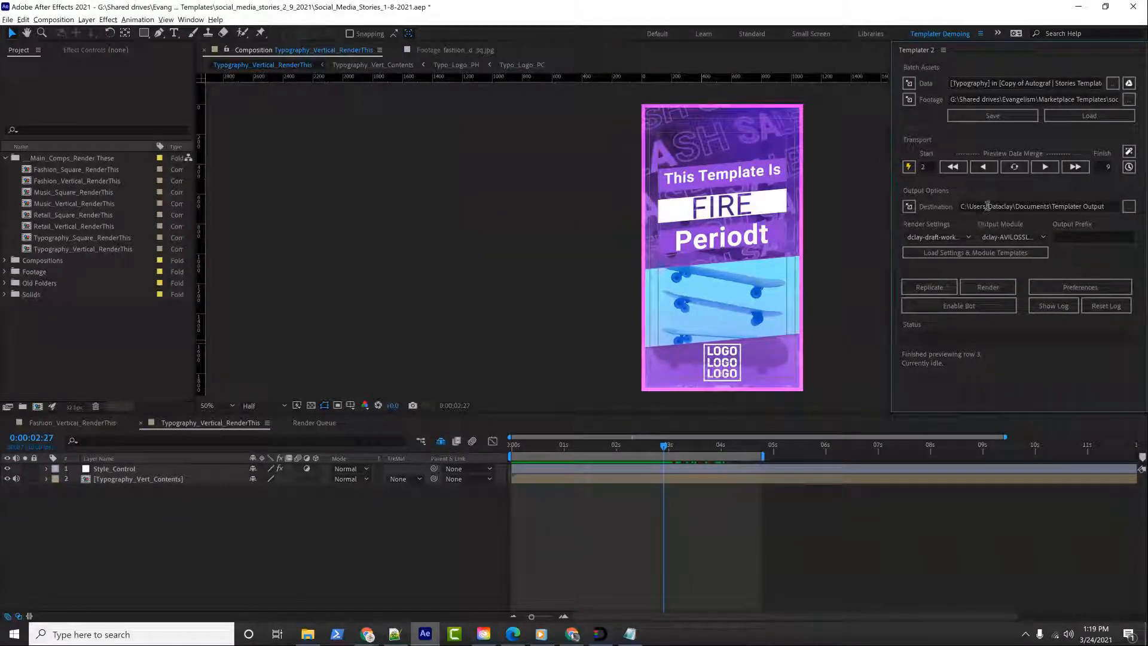
left_click(1006, 235)
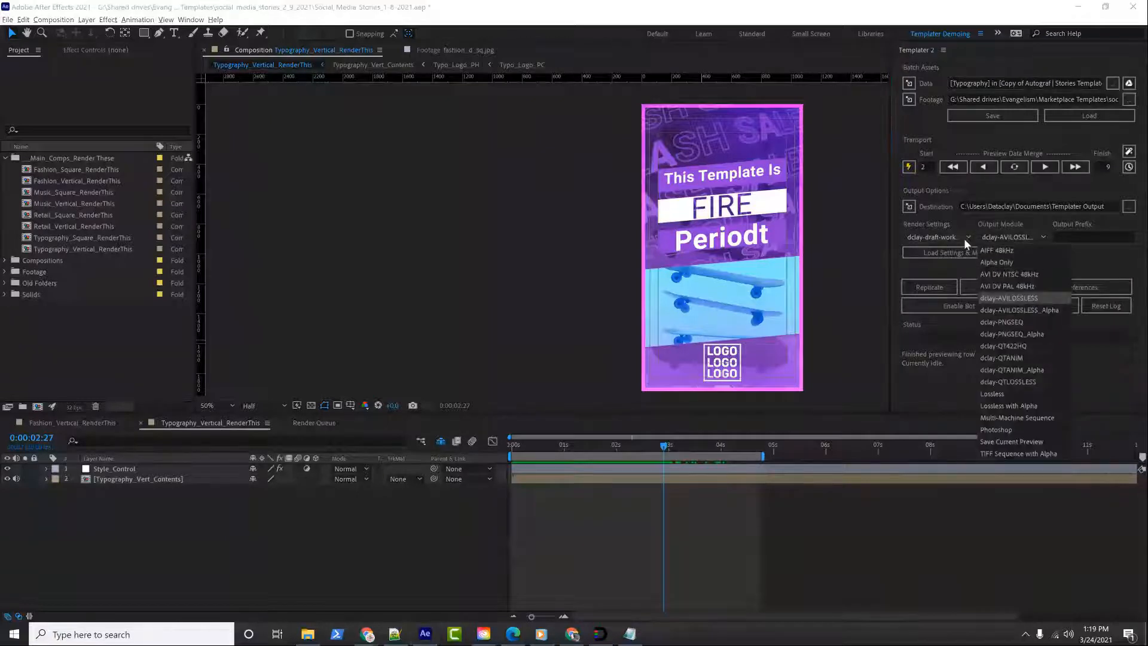
Keep the draft render setting, set the Finish row to 5, and render rows 2–5
left_click(934, 238)
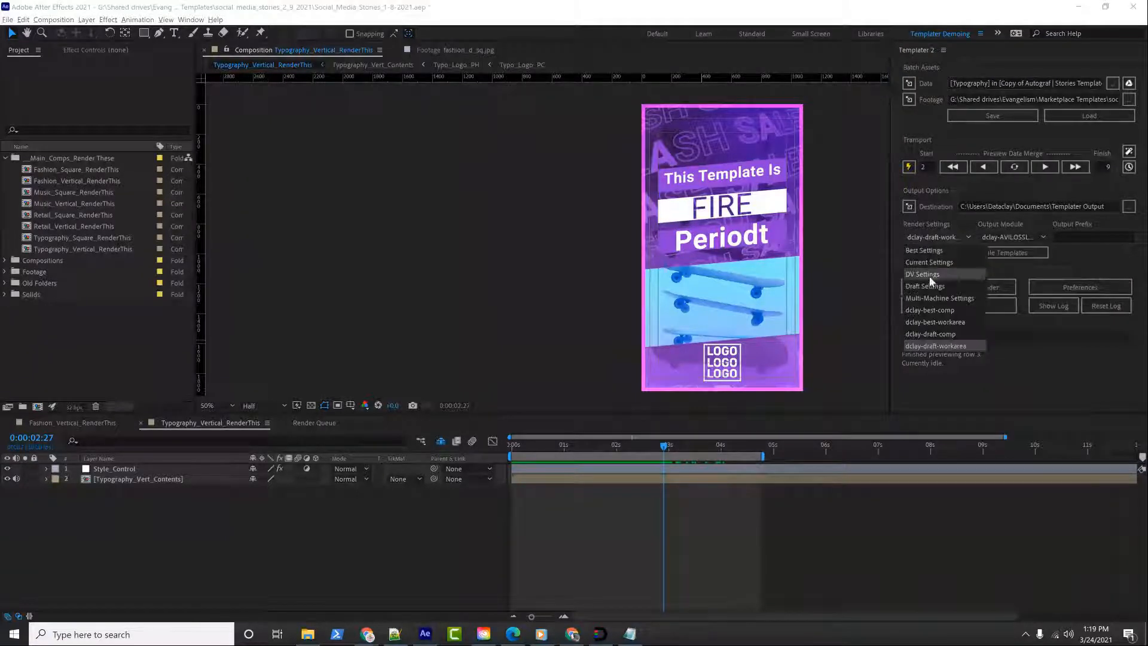
left_click(954, 347)
left_click(981, 286)
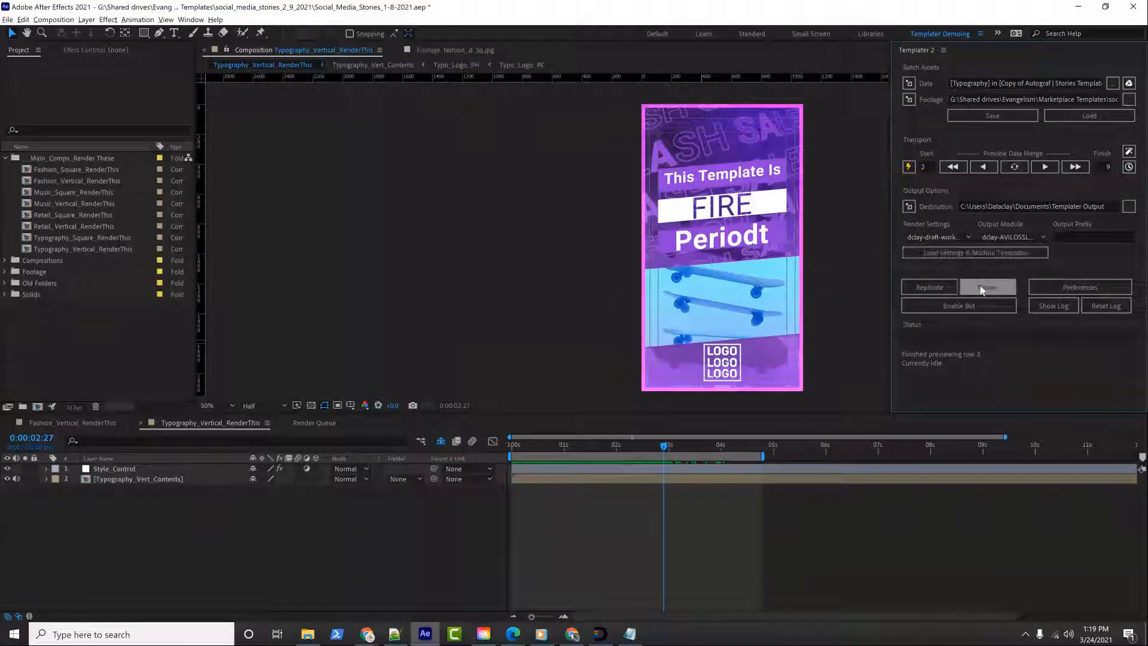
left_click_drag(1101, 165, 1132, 168)
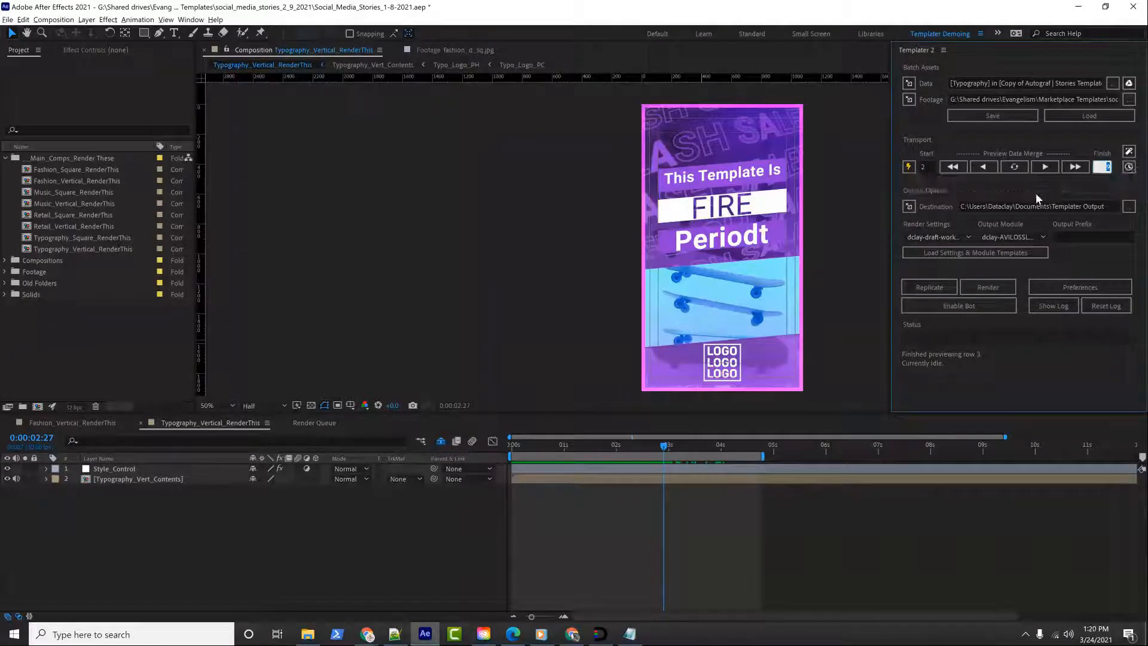
type("5")
key("Return")
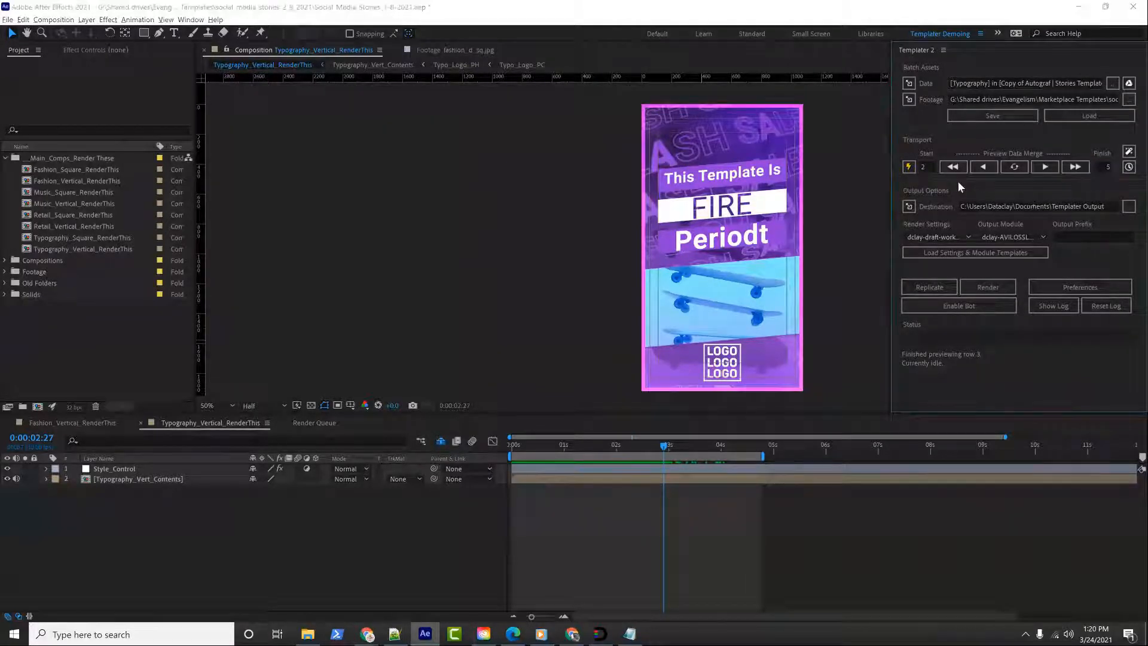
key("alt+Tab")
key("alt+Tab")
left_click(979, 287)
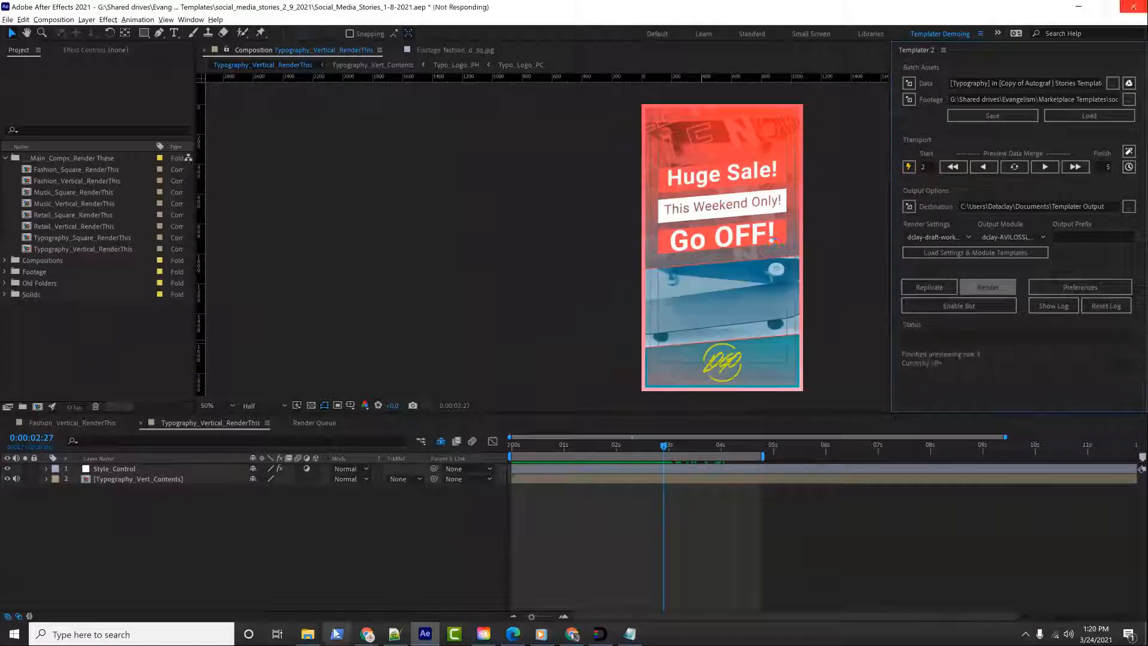
Open the Templater Output folder in details view, sorted by date newest first
left_click(312, 638)
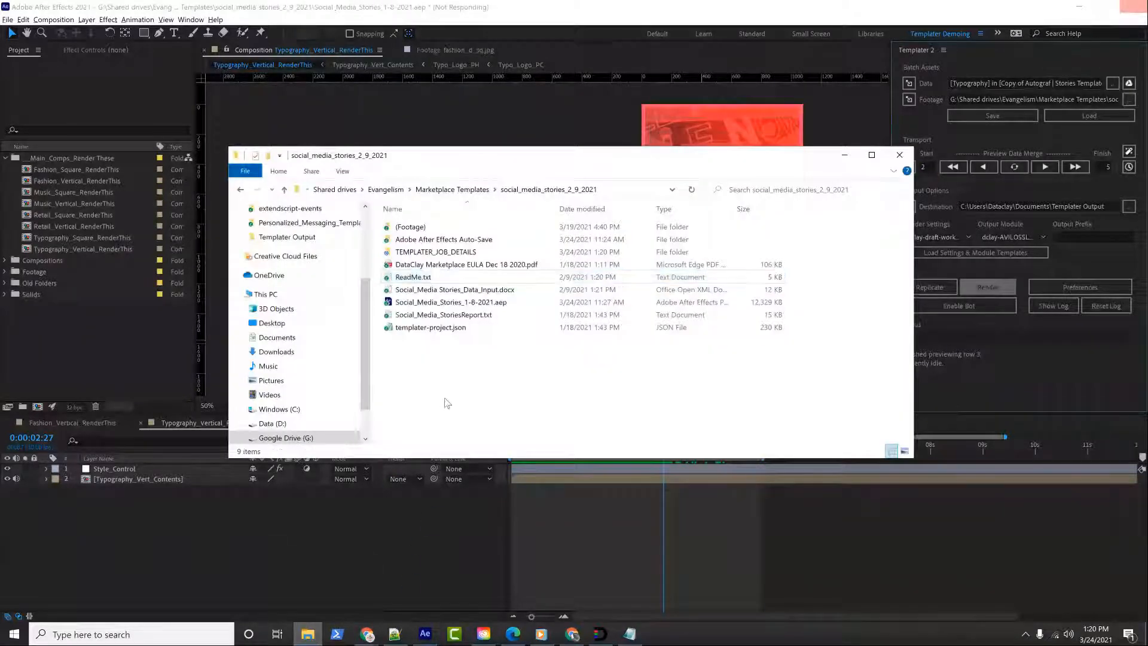
left_click(287, 237)
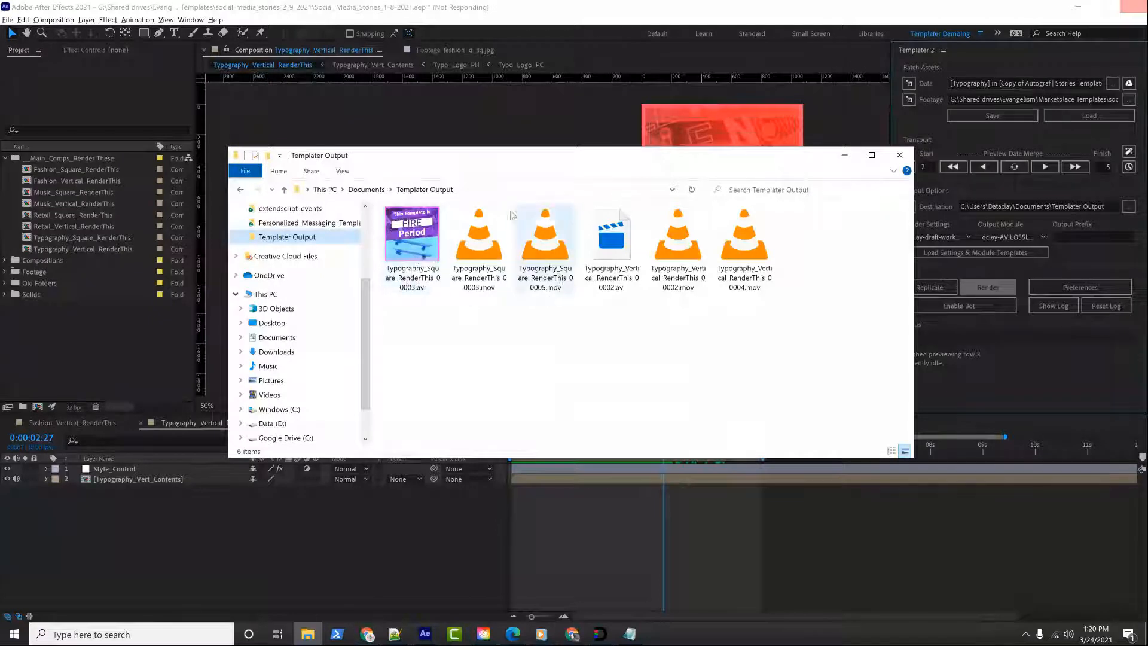
left_click(341, 172)
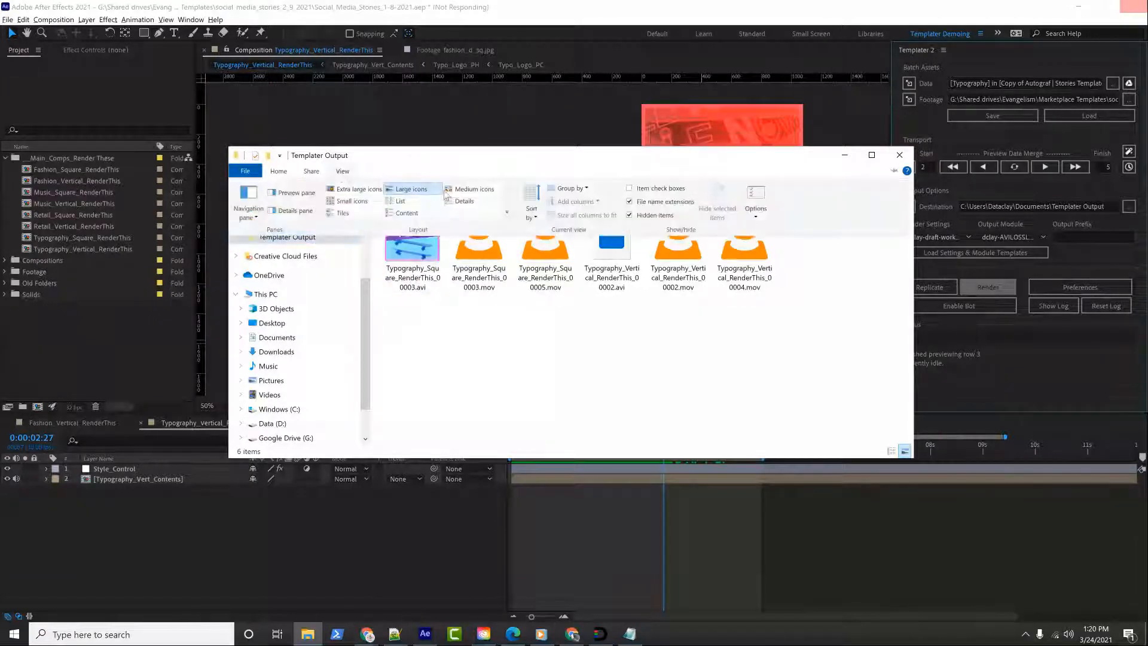
left_click(461, 201)
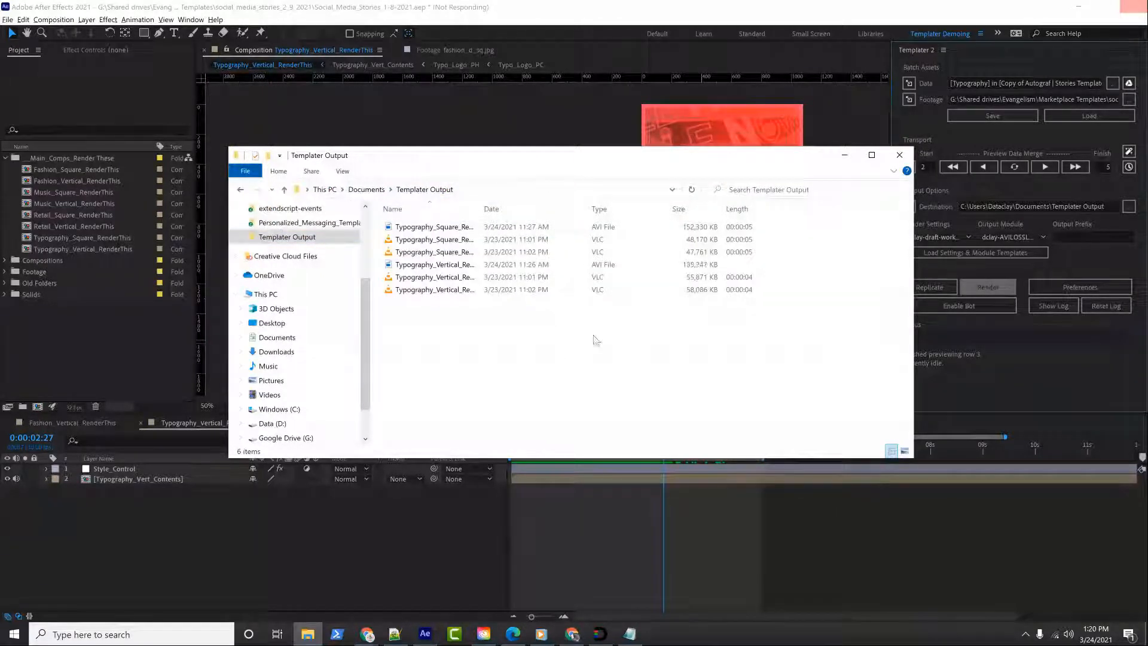
left_click_drag(815, 162, 721, 266)
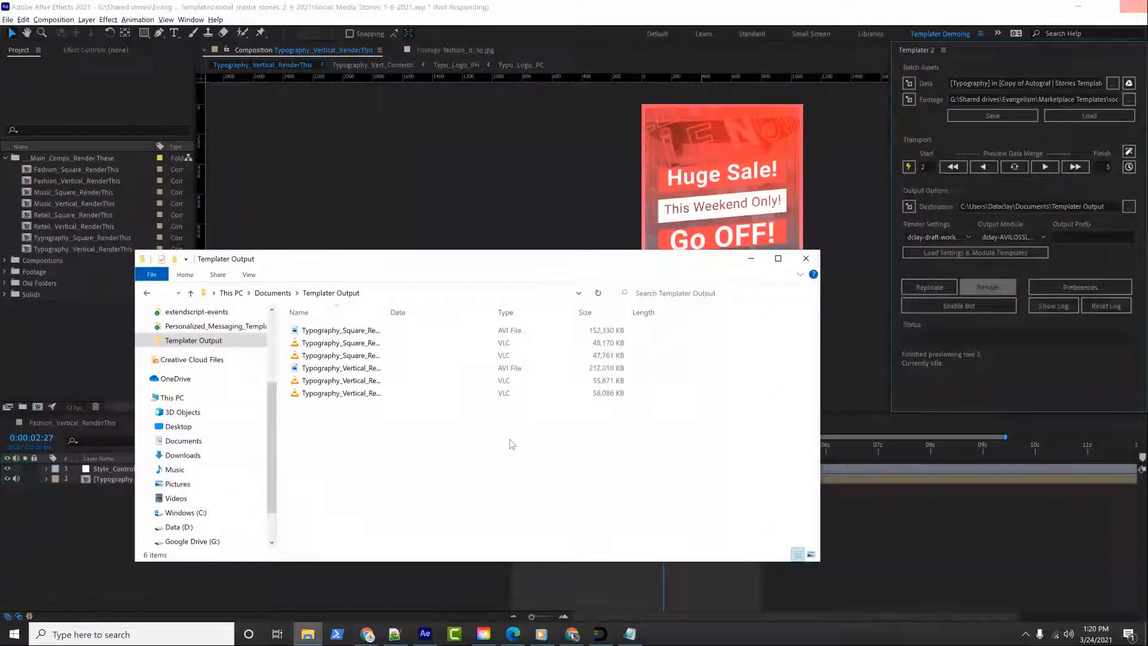
left_click(607, 370)
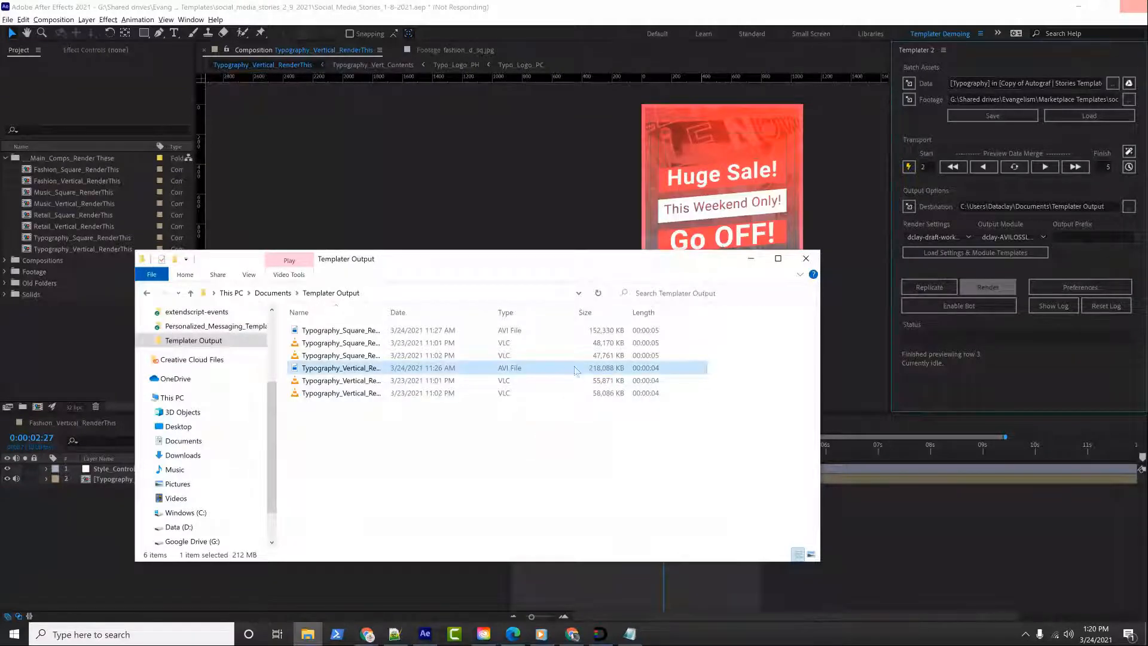
left_click(436, 312)
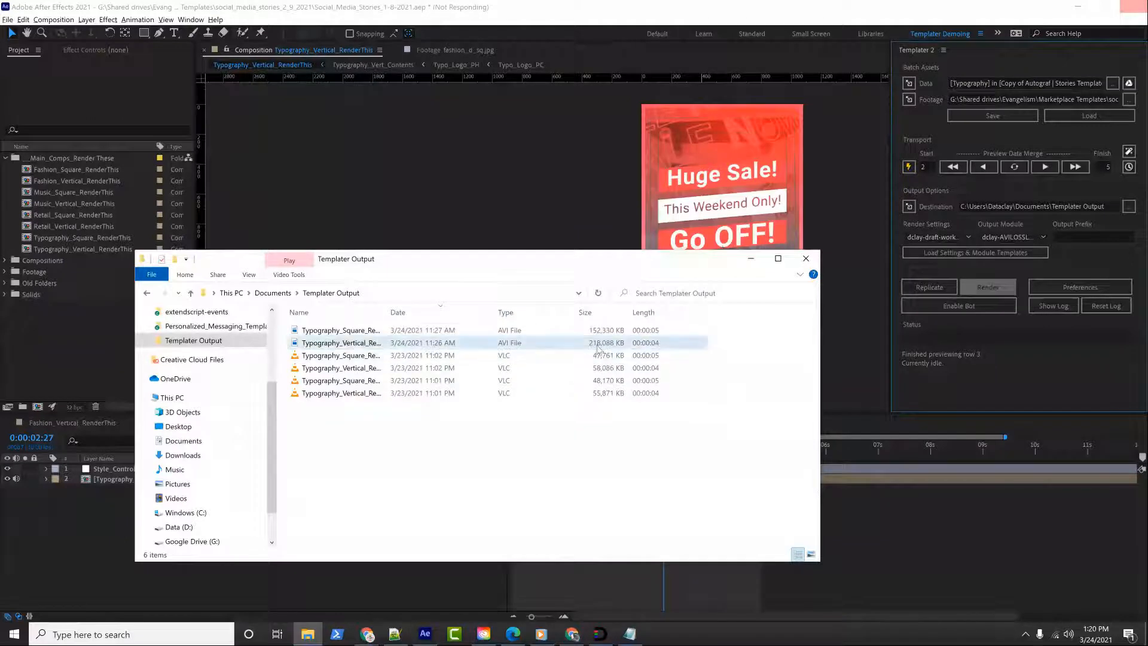
left_click(617, 330)
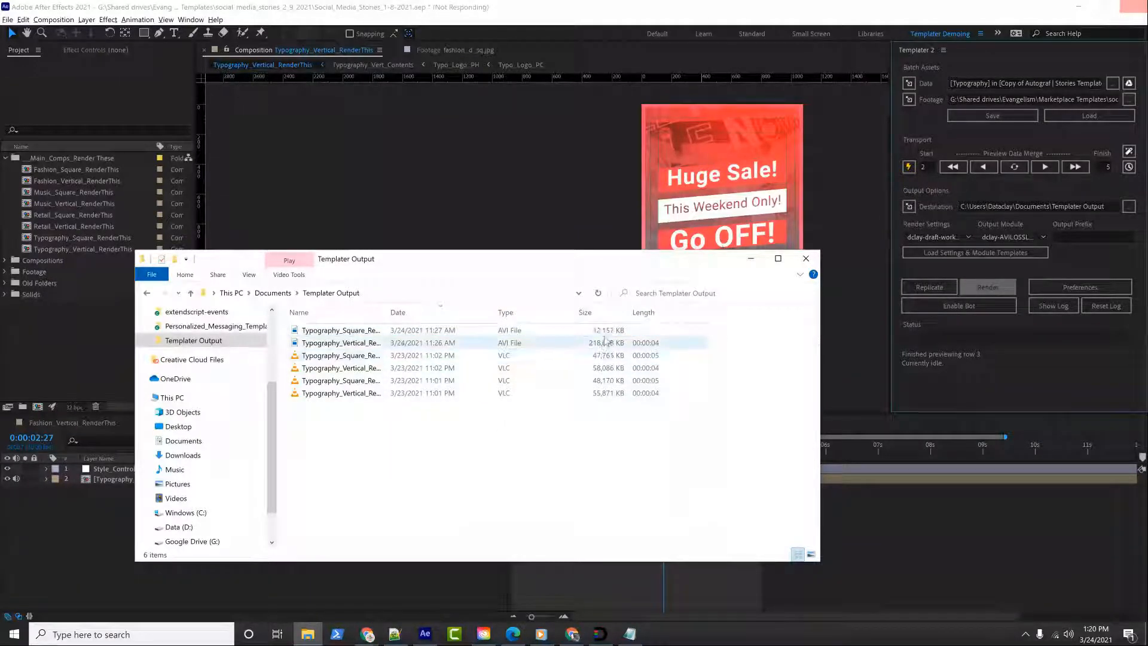
Widen the Name column and select the new Typography_Vertical_RenderThis_00004.avi render
left_click_drag(698, 257, 821, 526)
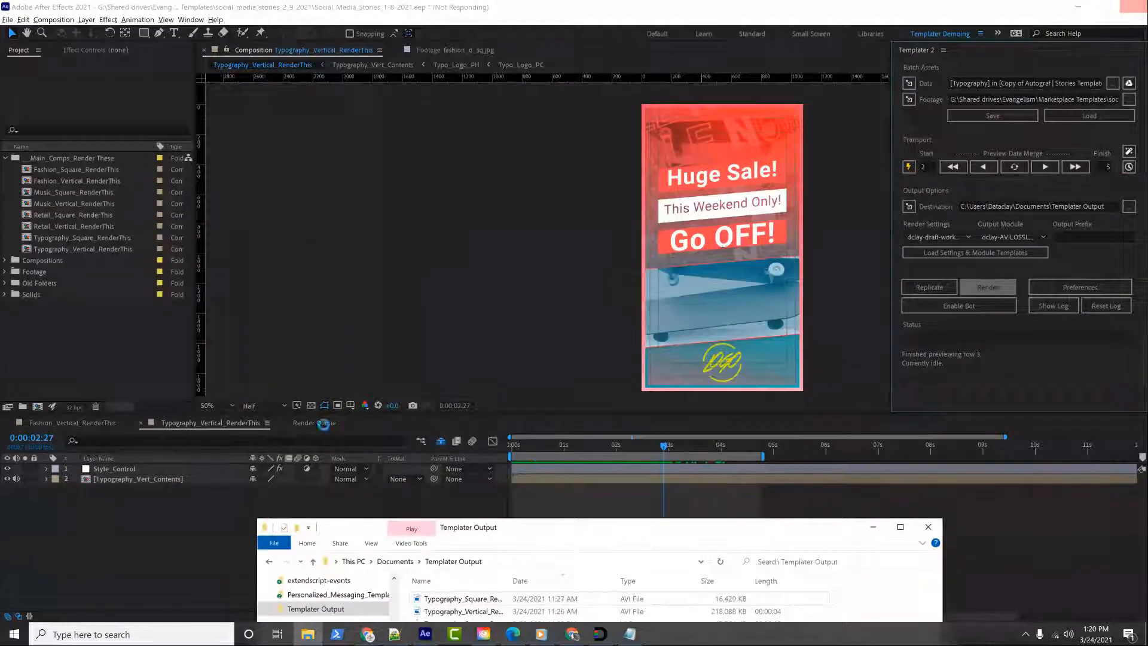
left_click_drag(524, 526, 502, 202)
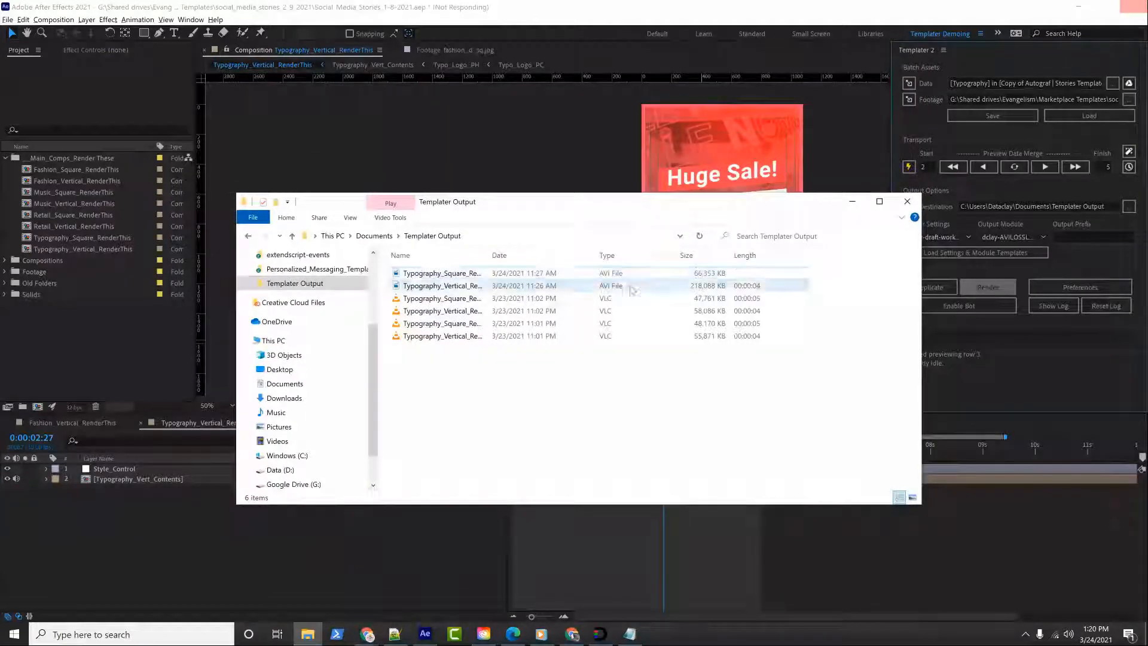
left_click(600, 634)
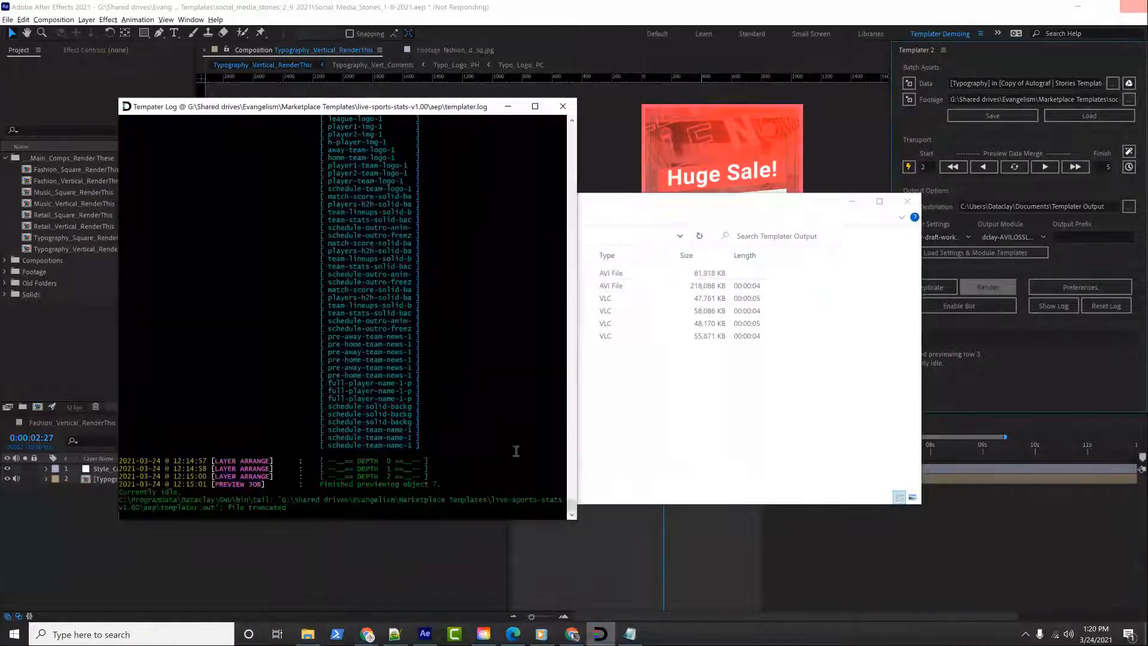
left_click_drag(486, 113, 602, 260)
left_click_drag(639, 201, 606, 184)
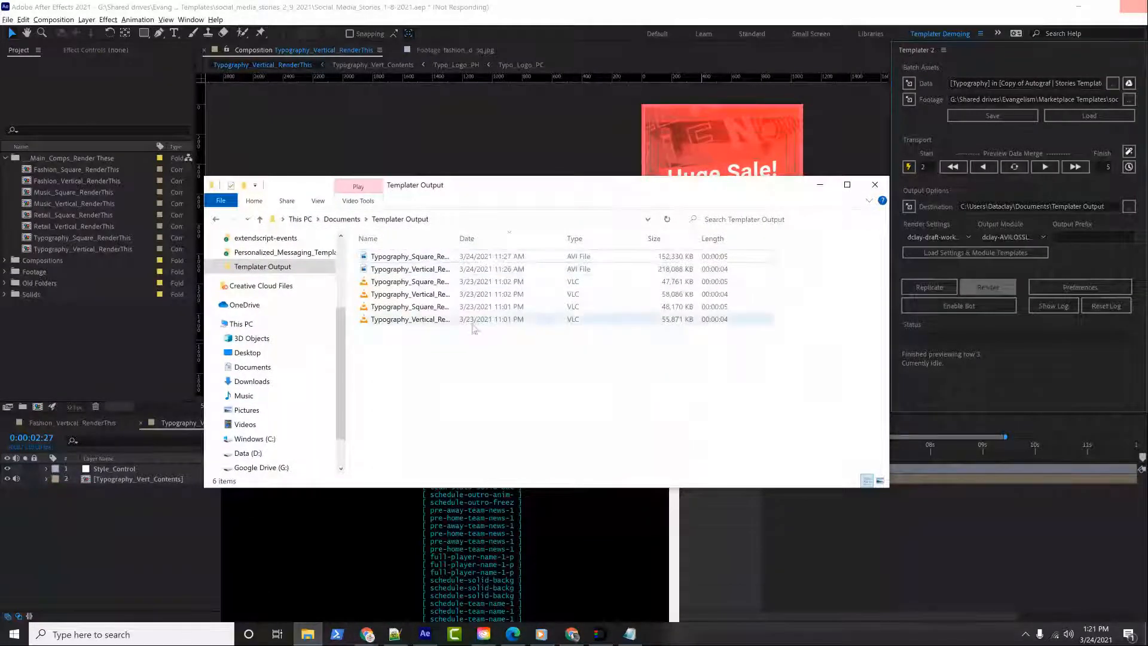
left_click(439, 269)
left_click_drag(456, 238, 560, 237)
left_click(419, 258)
left_click(420, 271)
left_click(419, 259)
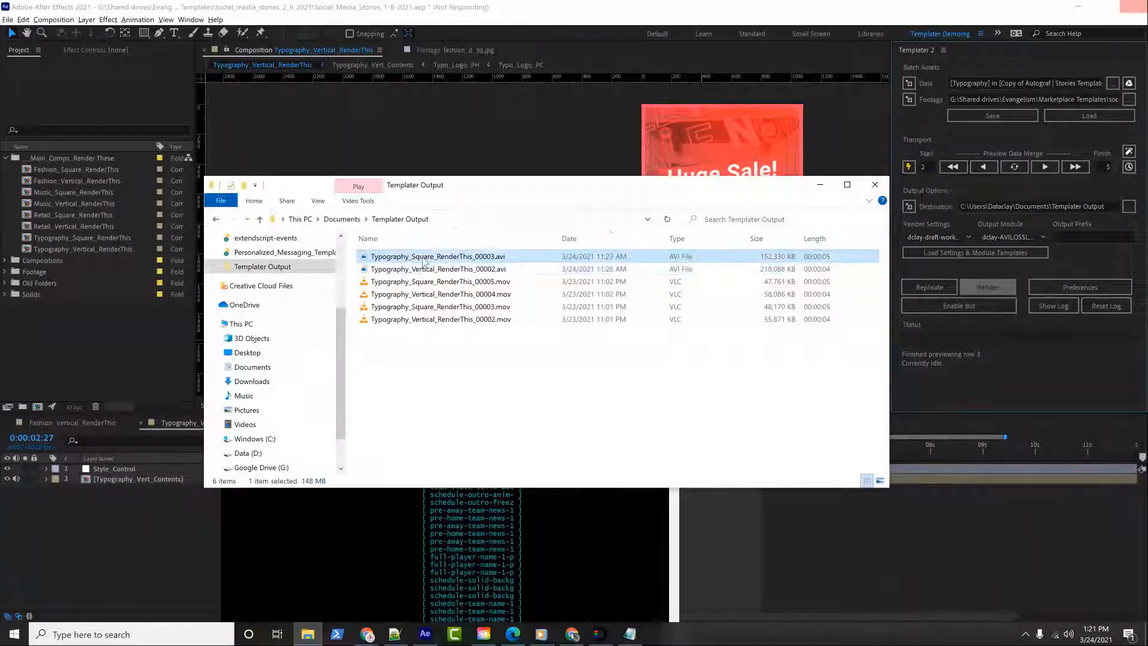
left_click(411, 259)
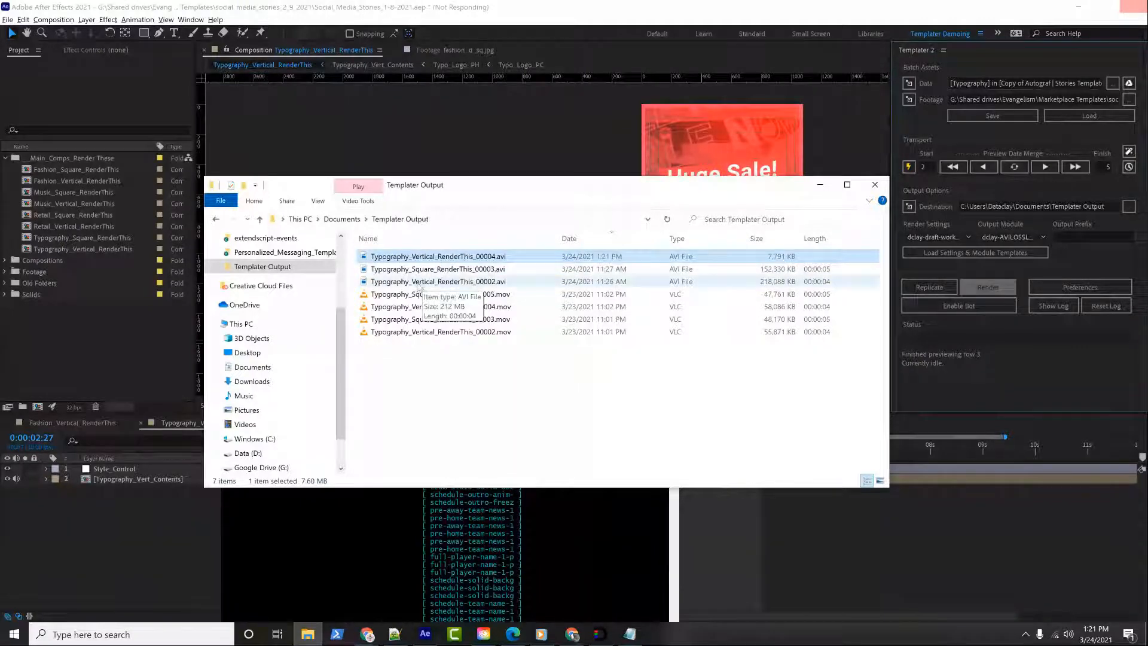
double_click(363, 283)
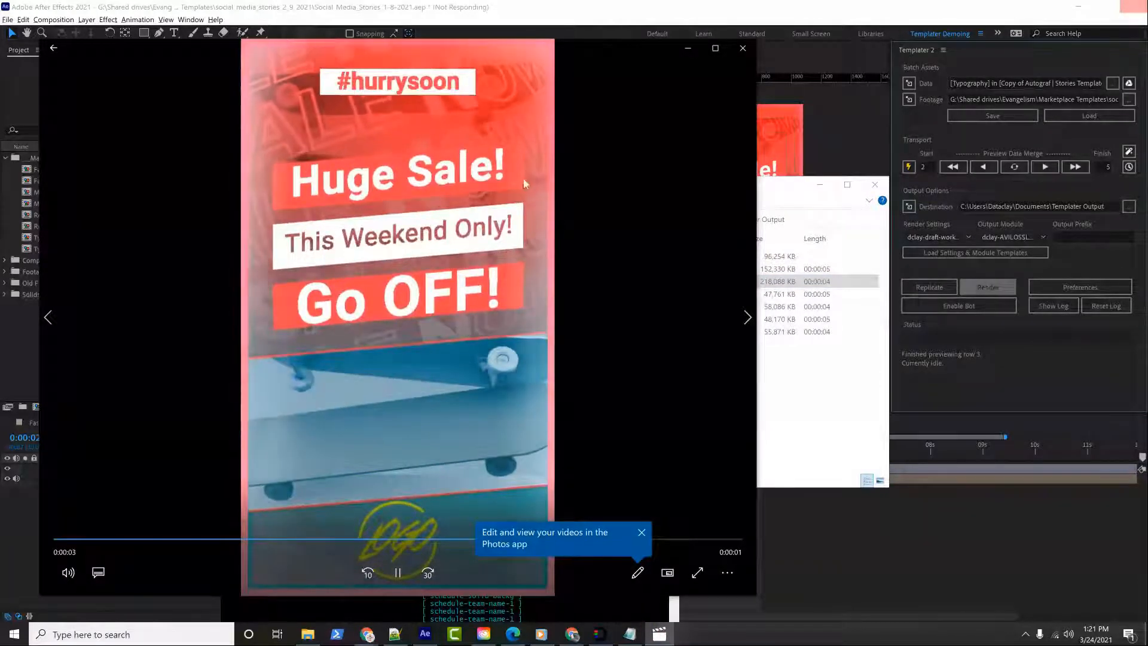
left_click(743, 49)
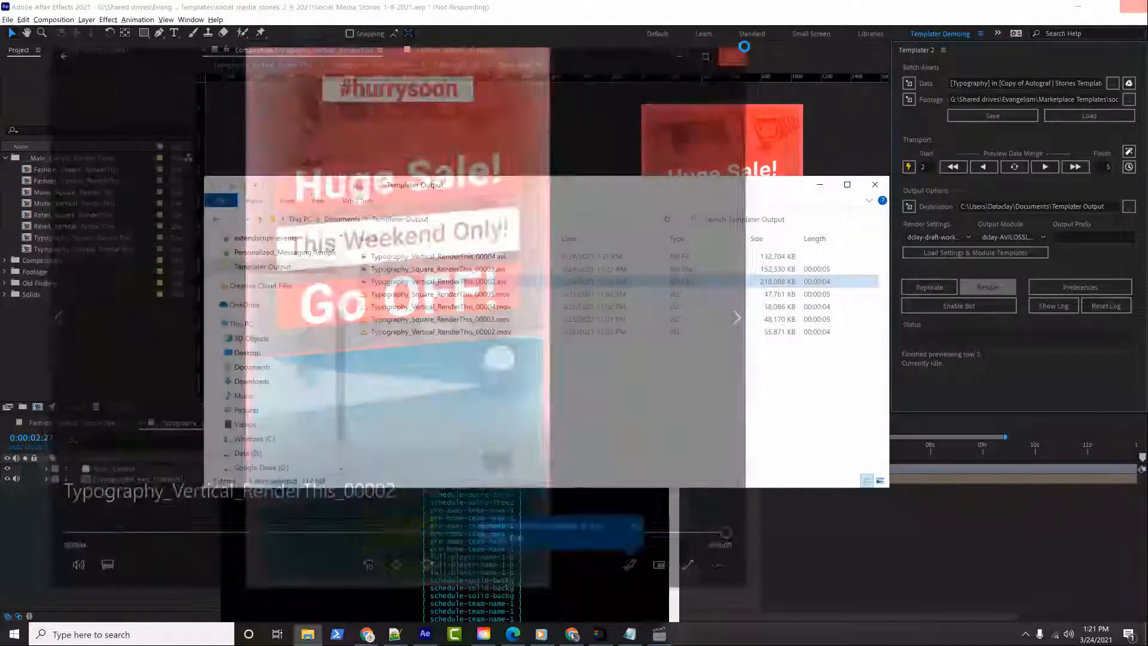
left_click_drag(590, 188, 714, 327)
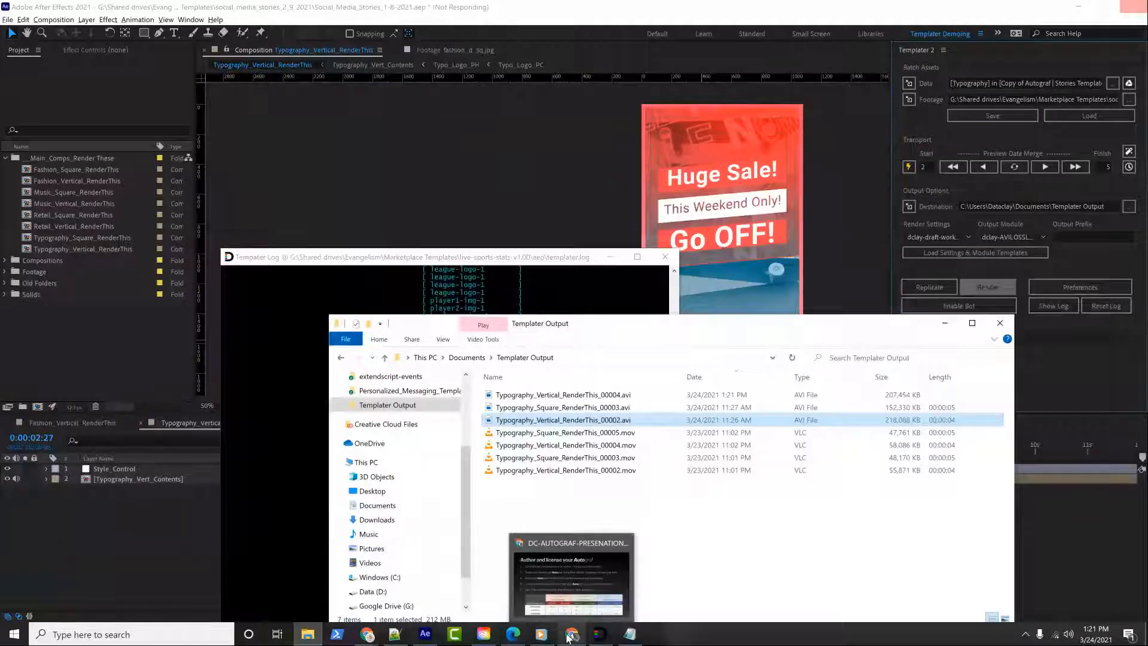
mouse_move(480, 636)
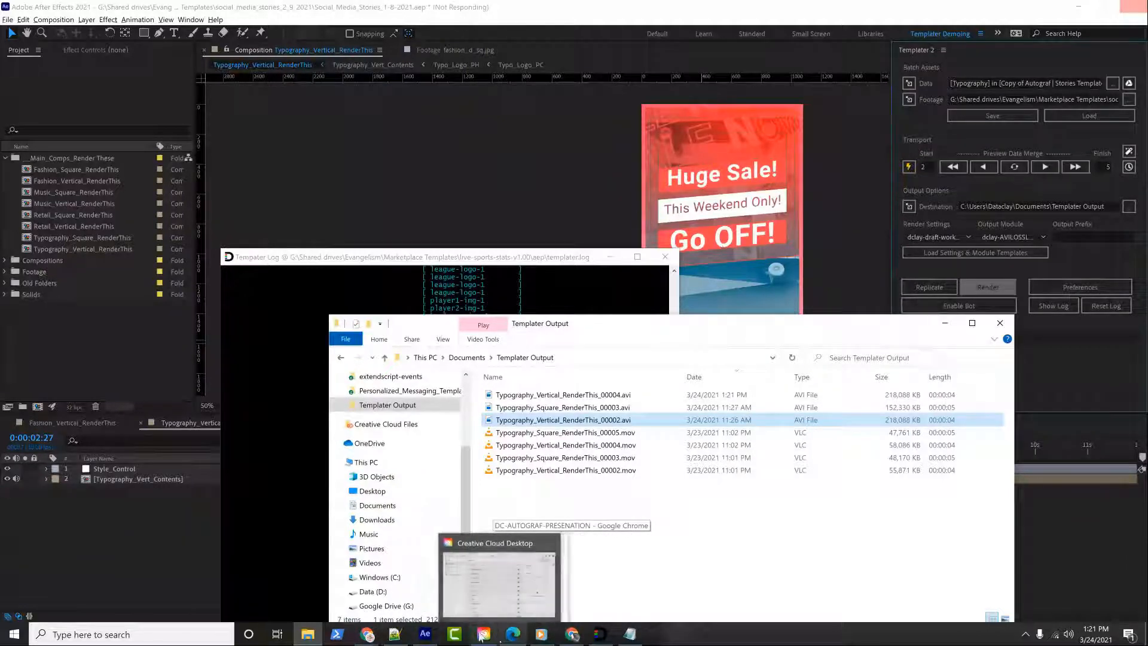
Bring the Stories Template sheet forward and review its bg-text and top-text columns
left_click(367, 634)
left_click(299, 583)
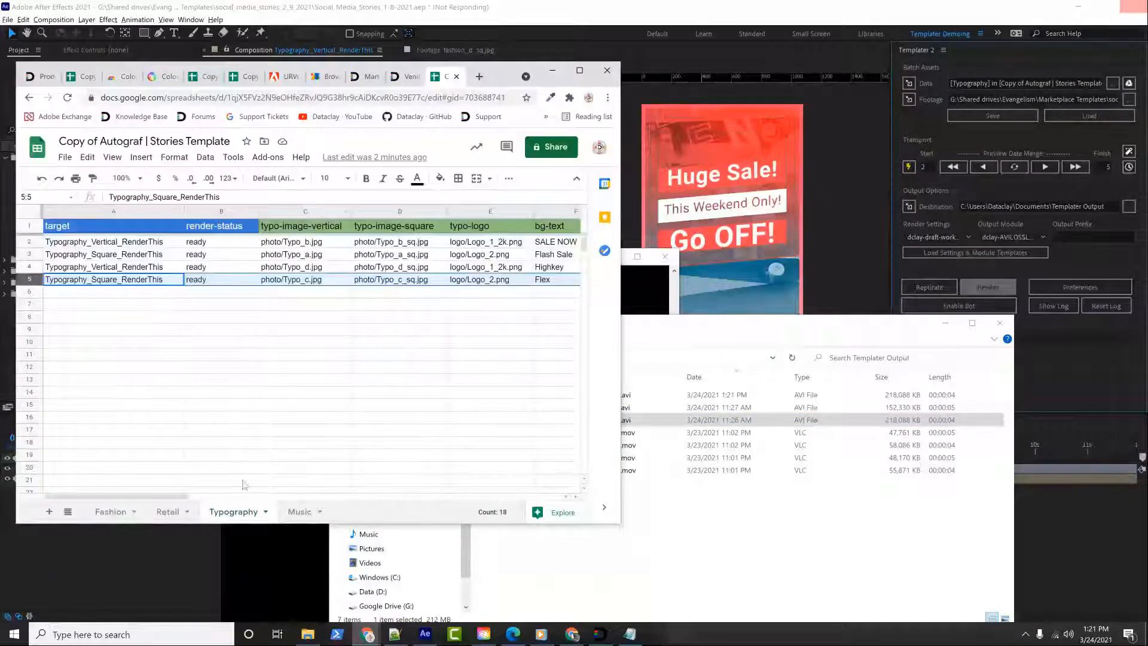
left_click_drag(207, 499, 261, 498)
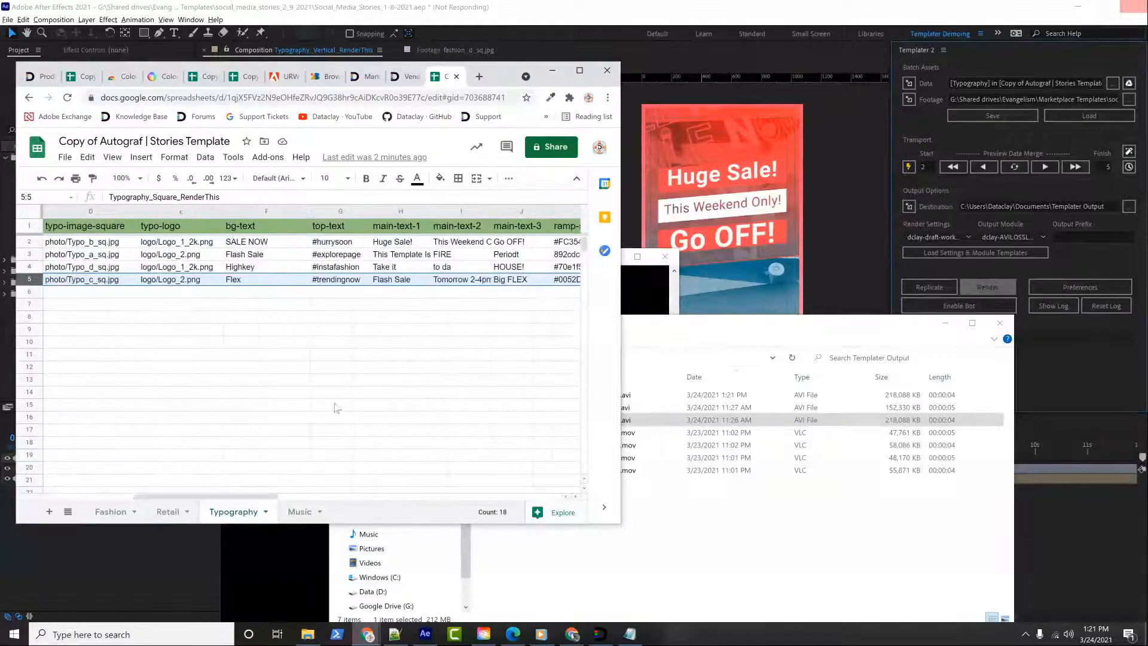
left_click(336, 232)
key("Right")
key("Right")
key("Right")
key("Right")
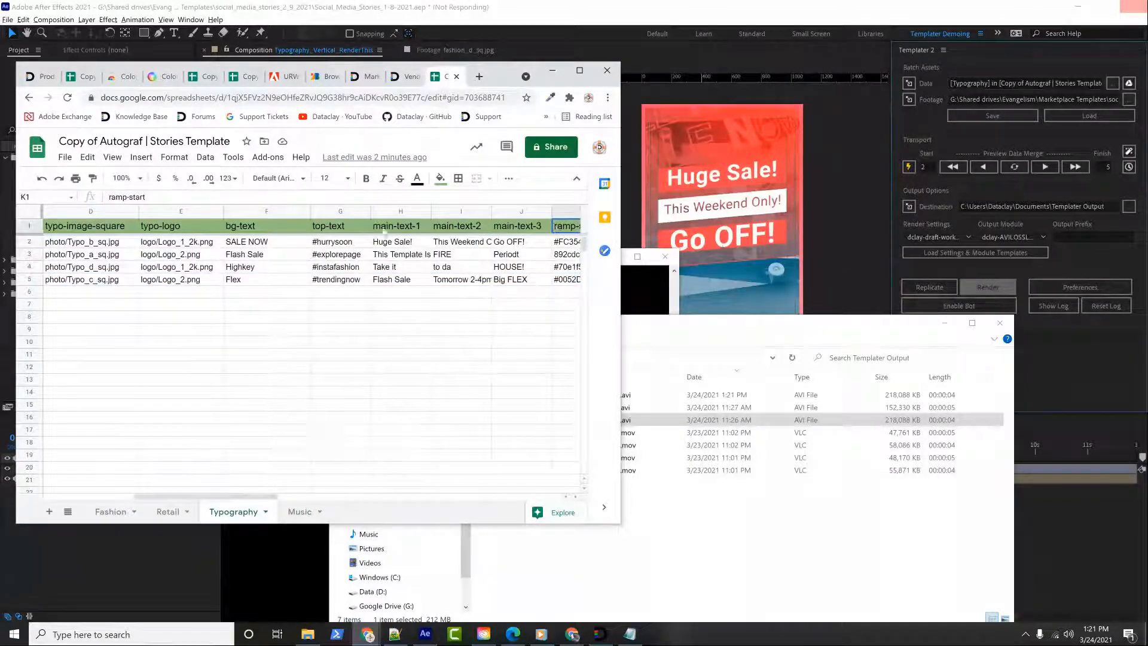
left_click_drag(247, 227, 521, 226)
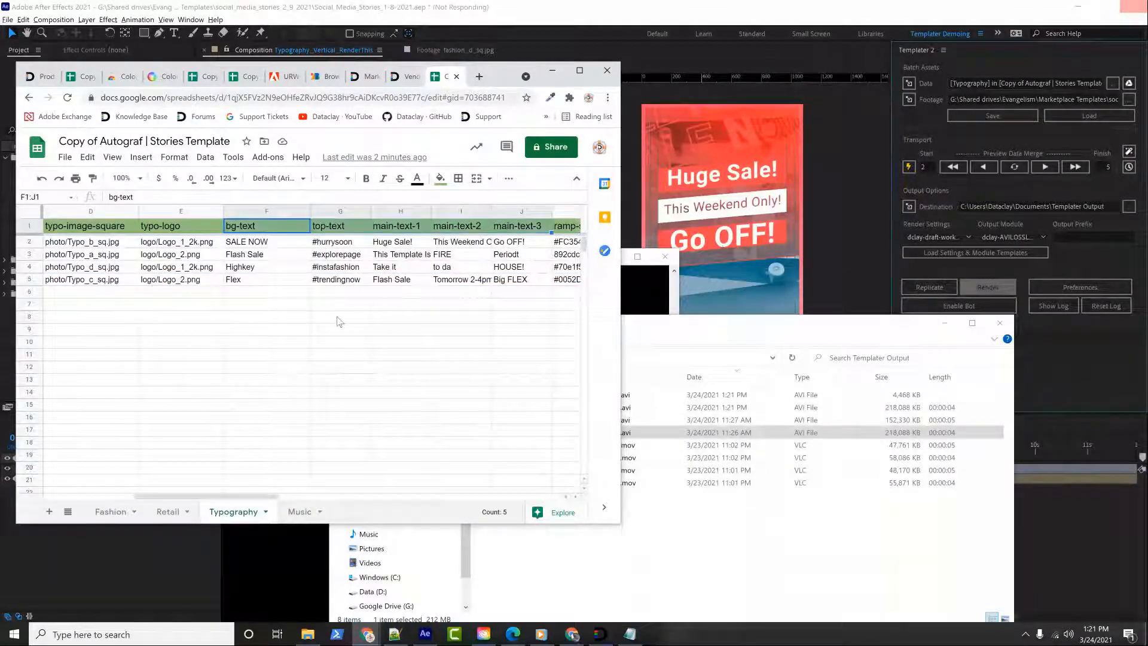
left_click(339, 321)
left_click_drag(253, 243, 256, 280)
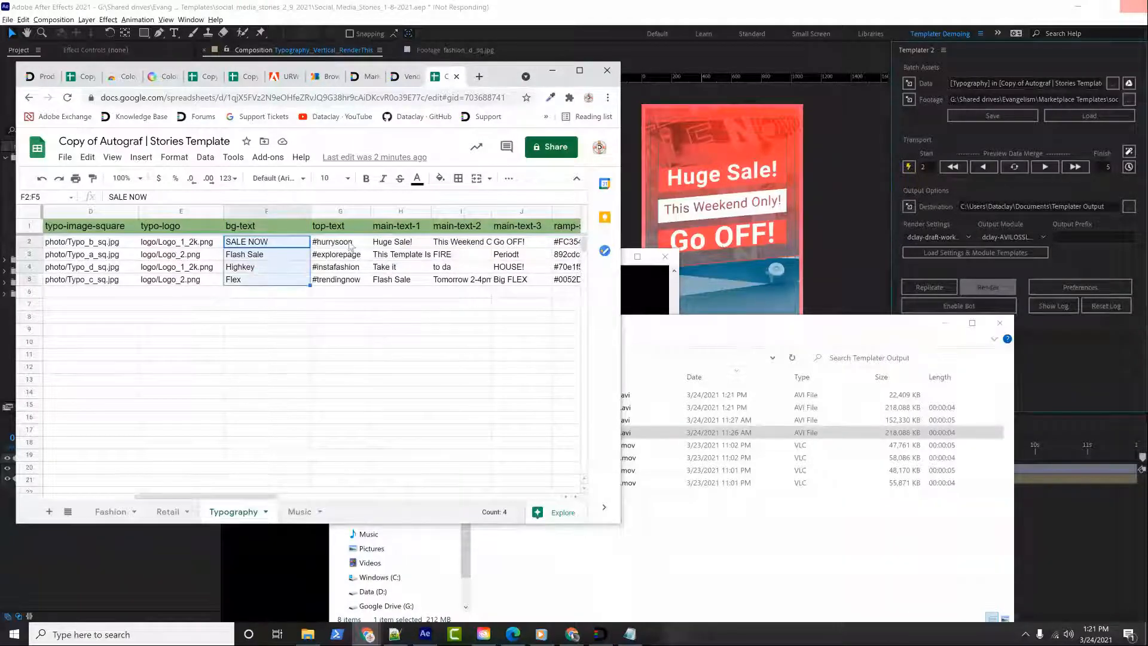
left_click_drag(345, 243, 352, 269)
left_click(360, 328)
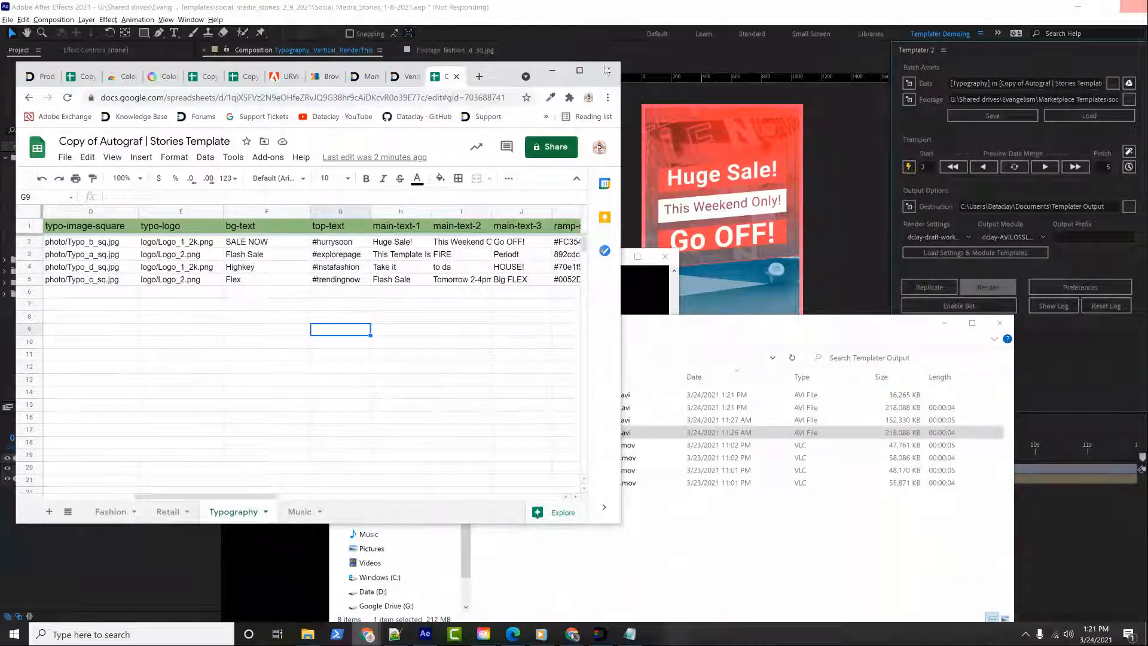
Maximize the sheet and inspect the image paths and typo-logo values in columns C–E
left_click(579, 70)
left_click(763, 260)
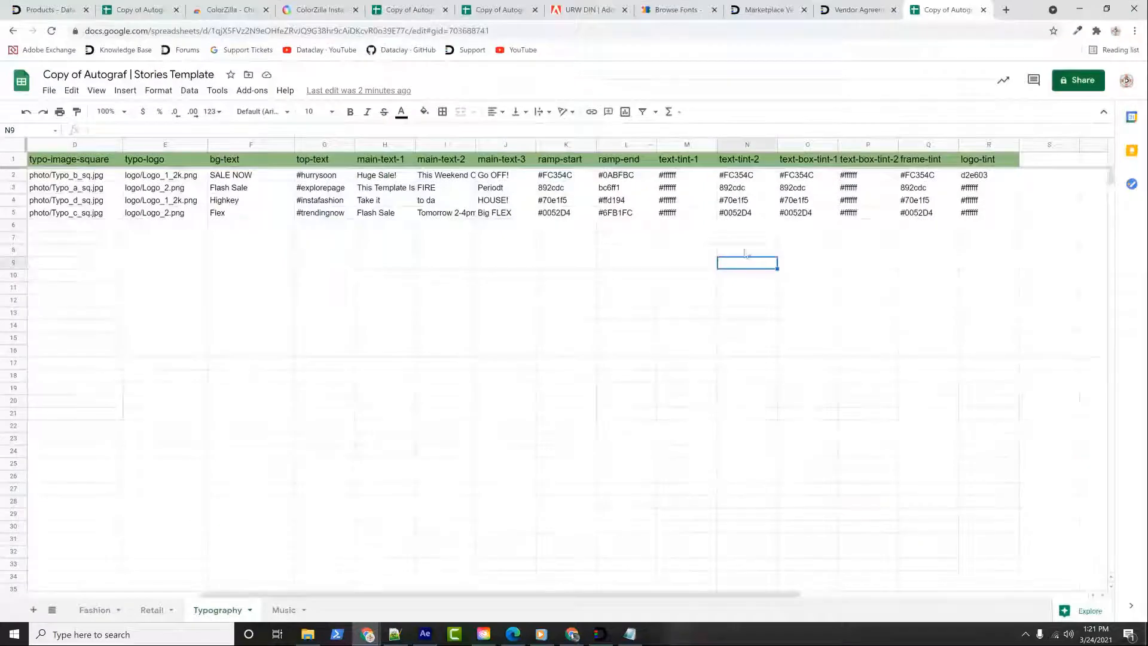
left_click_drag(499, 587, 327, 587)
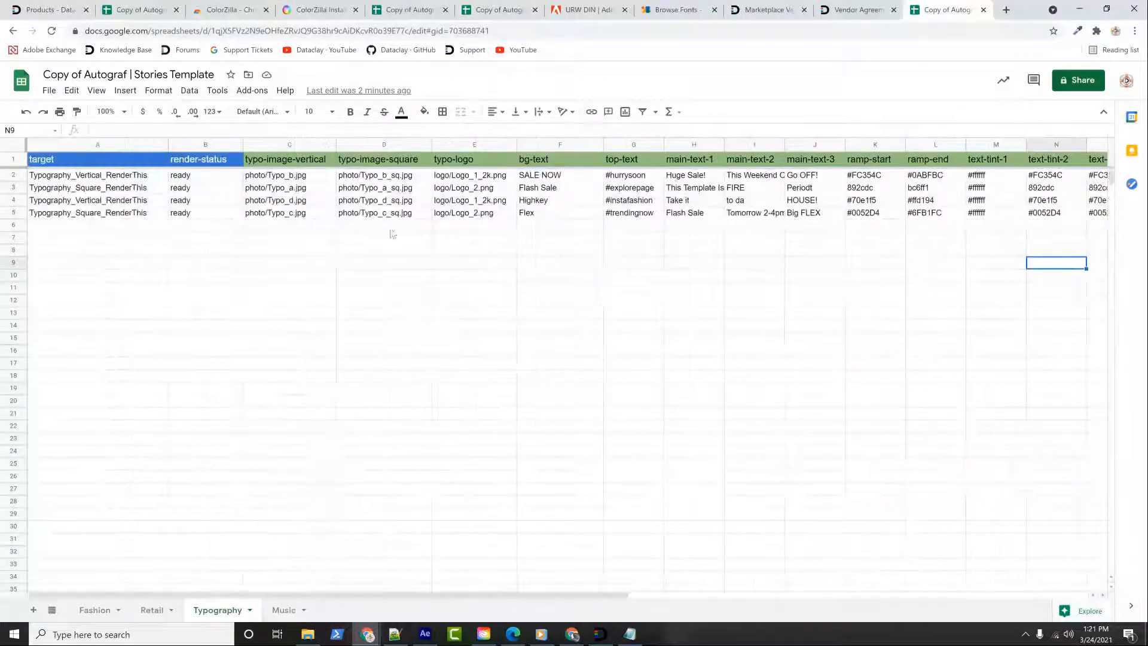
left_click_drag(381, 176, 397, 217)
left_click_drag(481, 175, 478, 219)
left_click(352, 179)
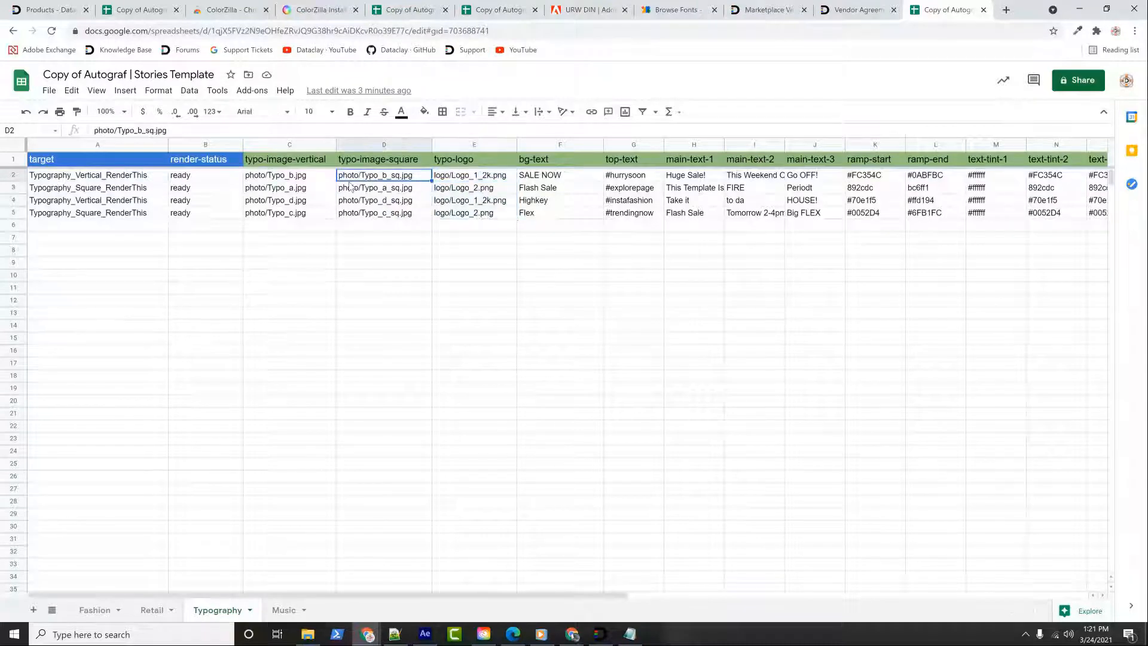
key("Left")
Check the ramp-start, ramp-end and text-tint-1 colour values in K2:M5
key("alt+Tab")
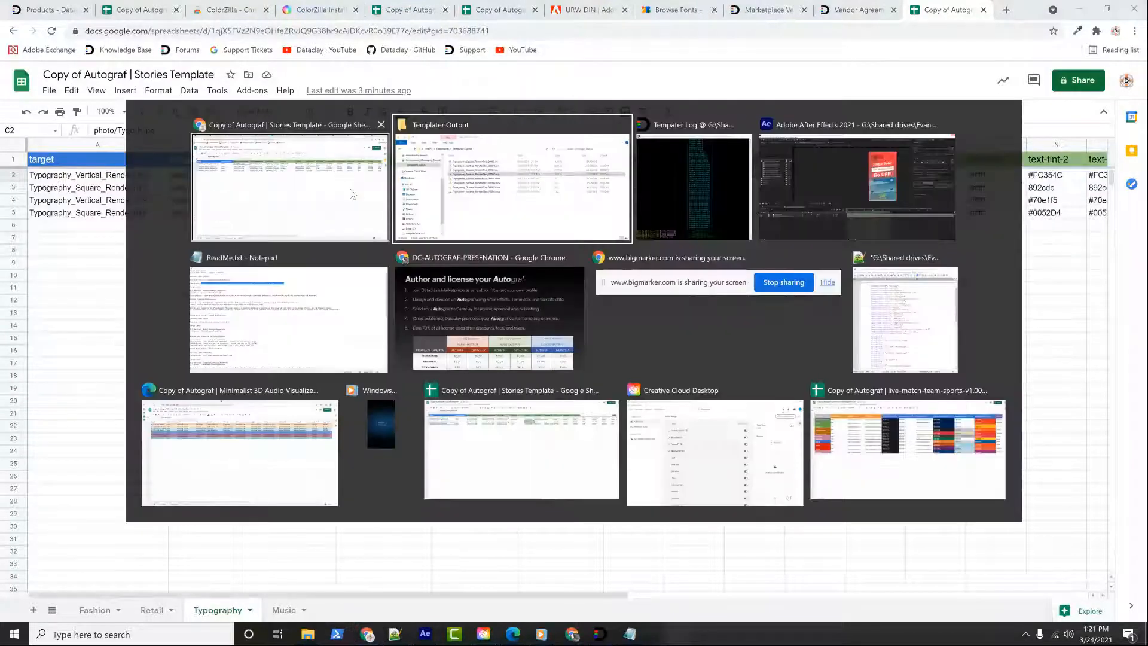
key("alt+Tab")
key("alt+Tab")
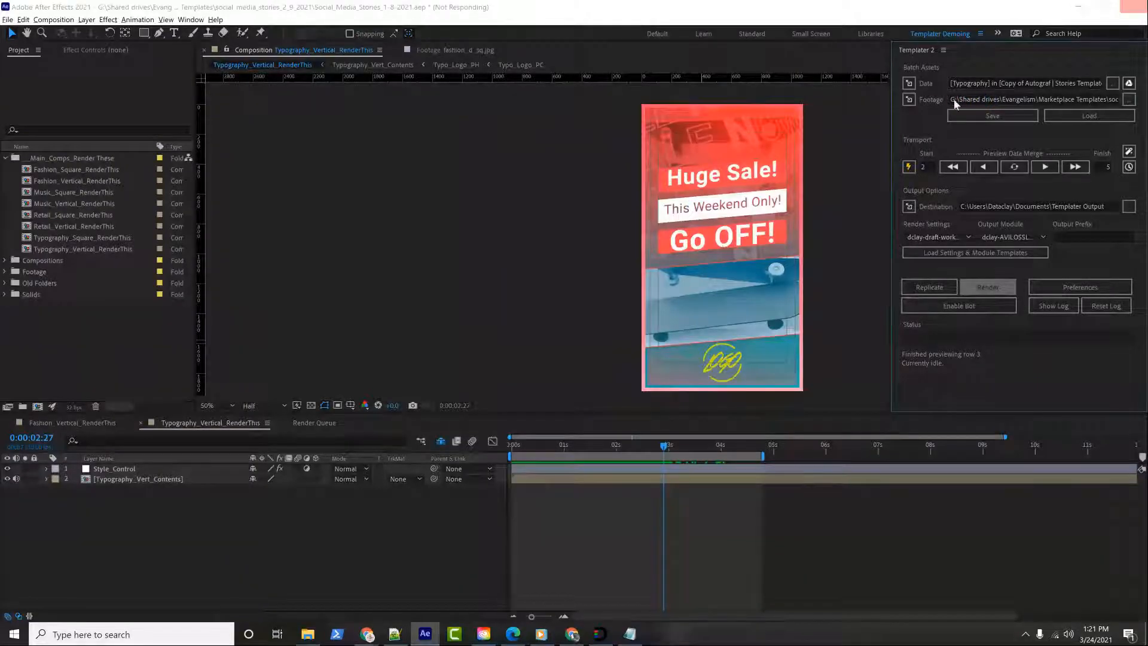
key("alt+Tab")
left_click_drag(871, 178, 877, 215)
left_click_drag(927, 176, 937, 215)
left_click_drag(991, 178, 995, 214)
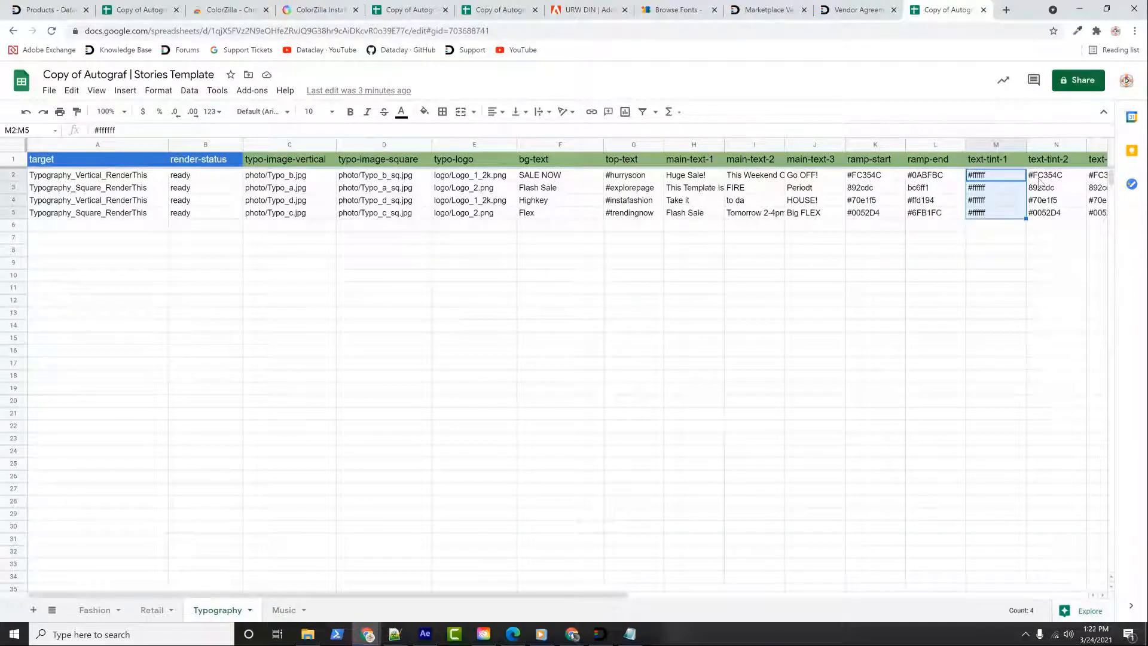
left_click_drag(556, 594, 446, 544)
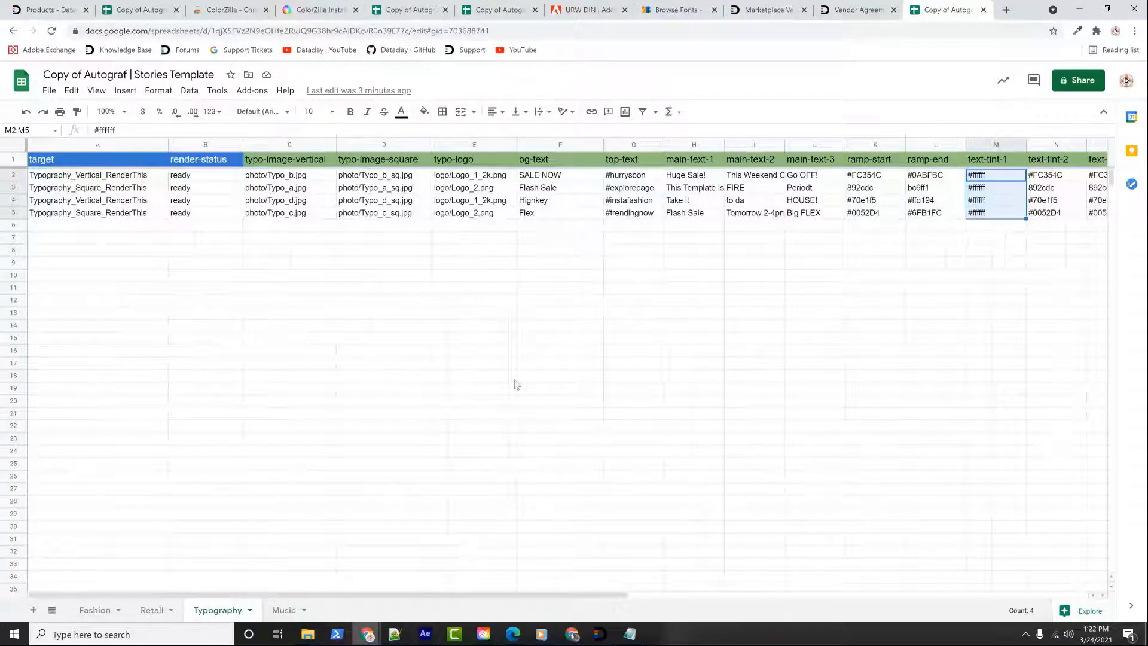
Open the Fashion sheet and check the {{off}} fashion-logo values in E3 and E5
left_click(106, 609)
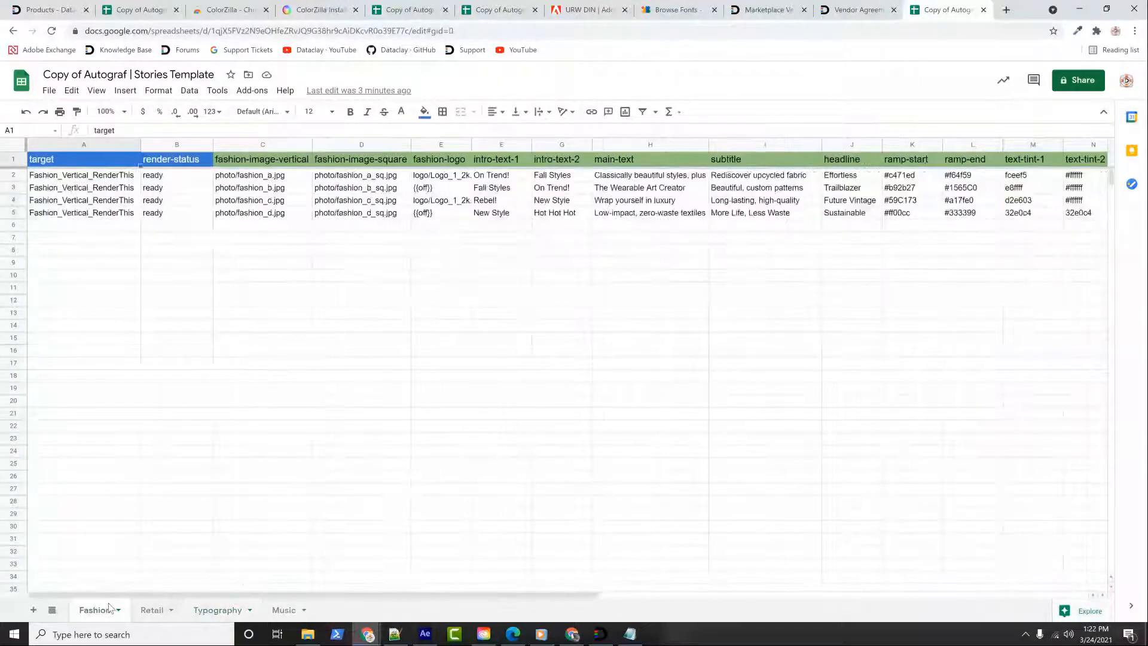
left_click(419, 193)
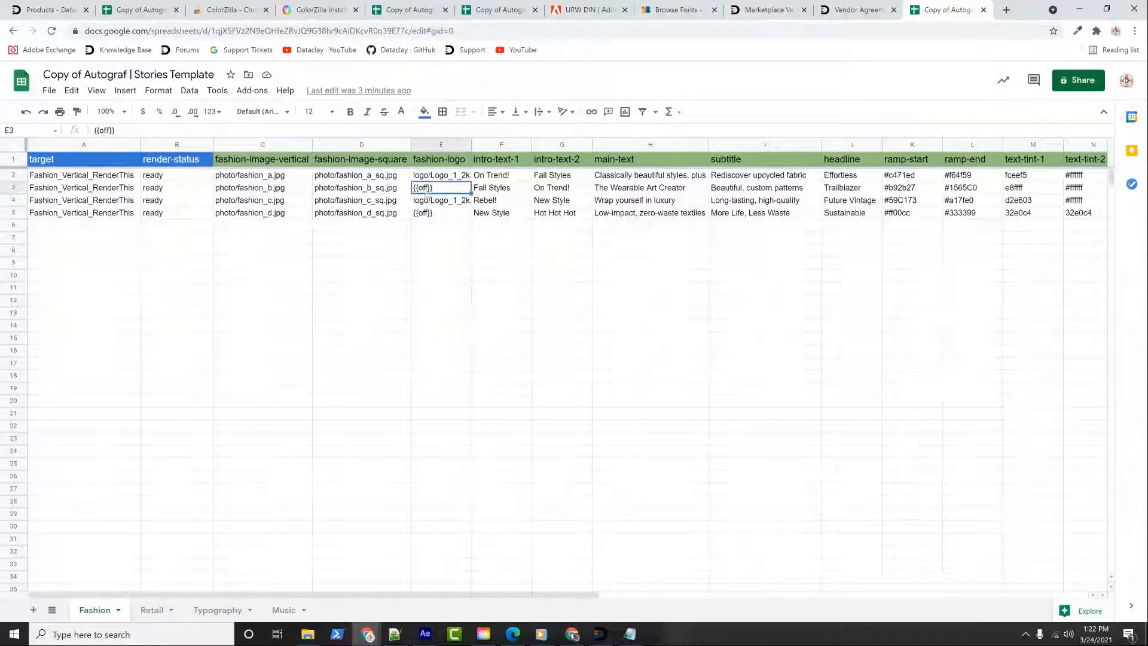
left_click(420, 217)
left_click(417, 193)
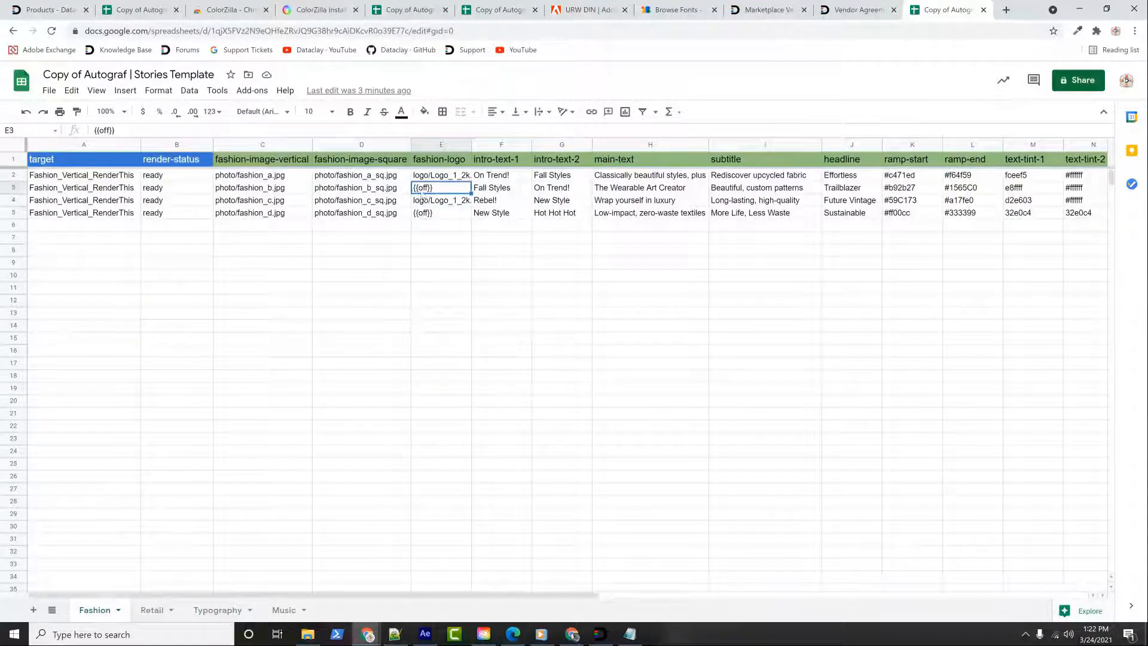
left_click(426, 215)
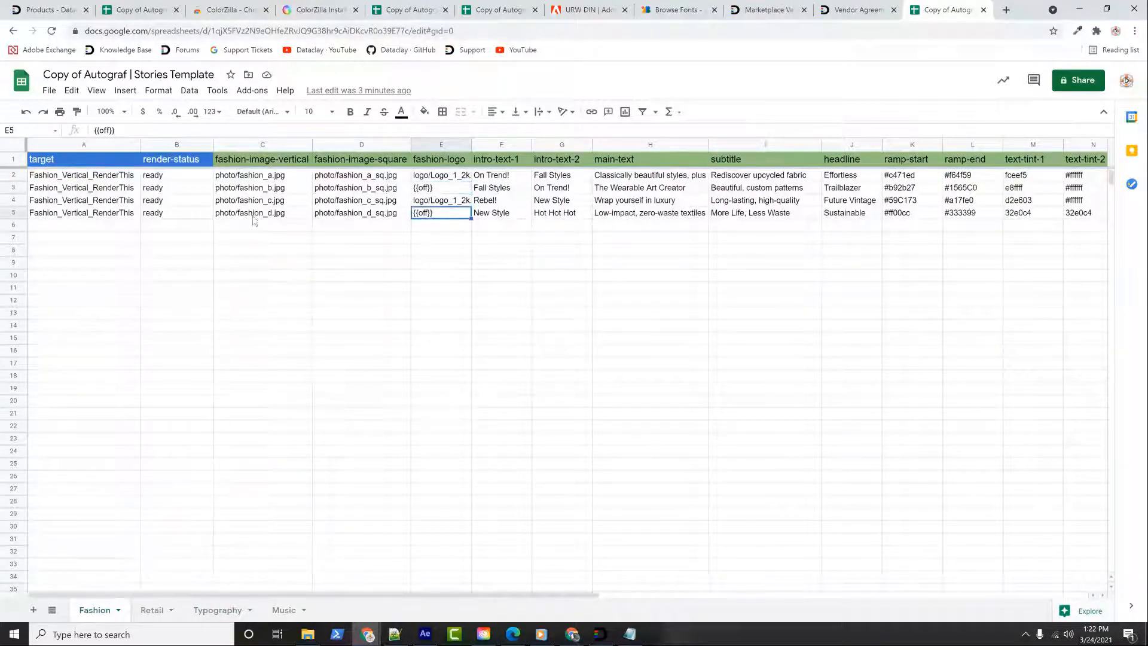
left_click(13, 212)
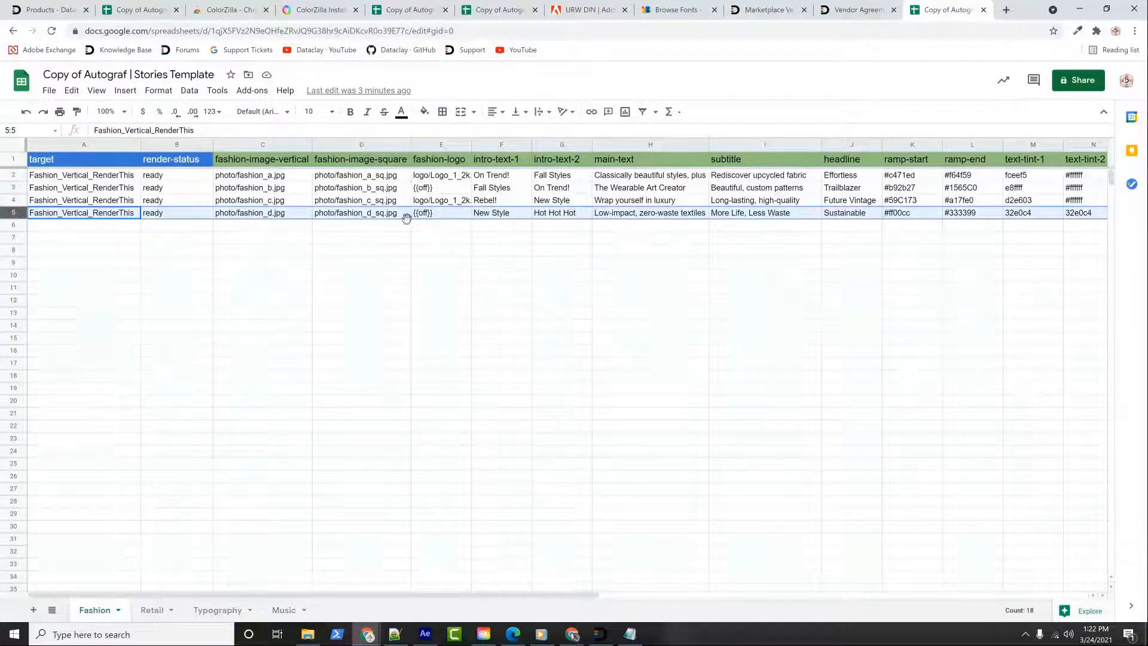
left_click(438, 216)
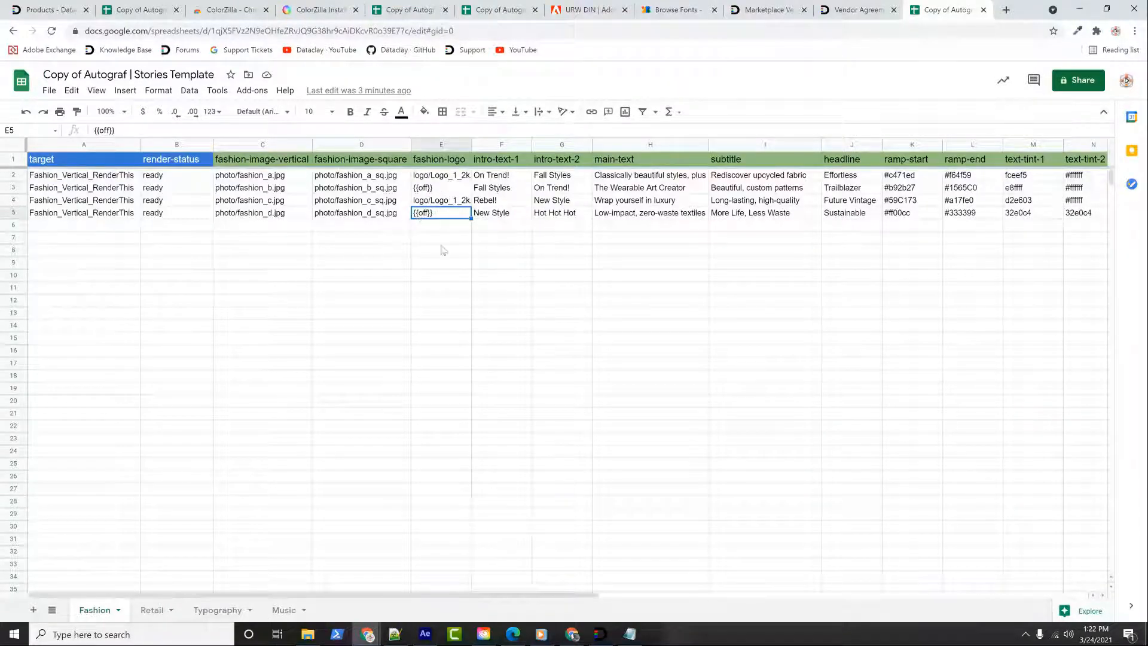
left_click_drag(547, 594, 487, 575)
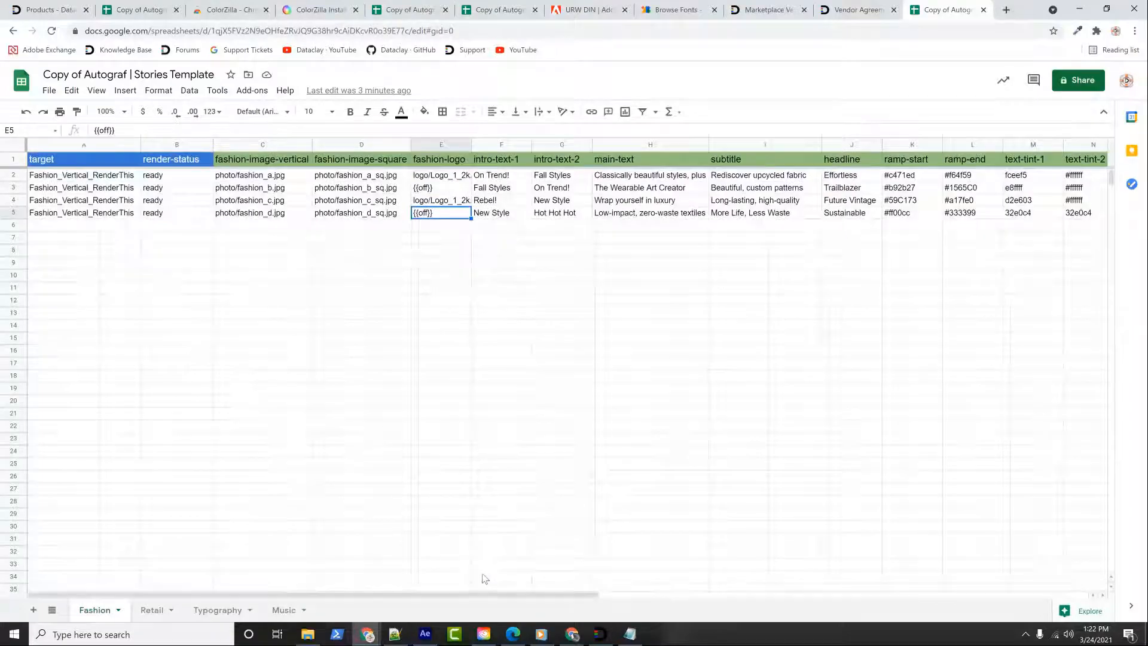
key("alt+Tab")
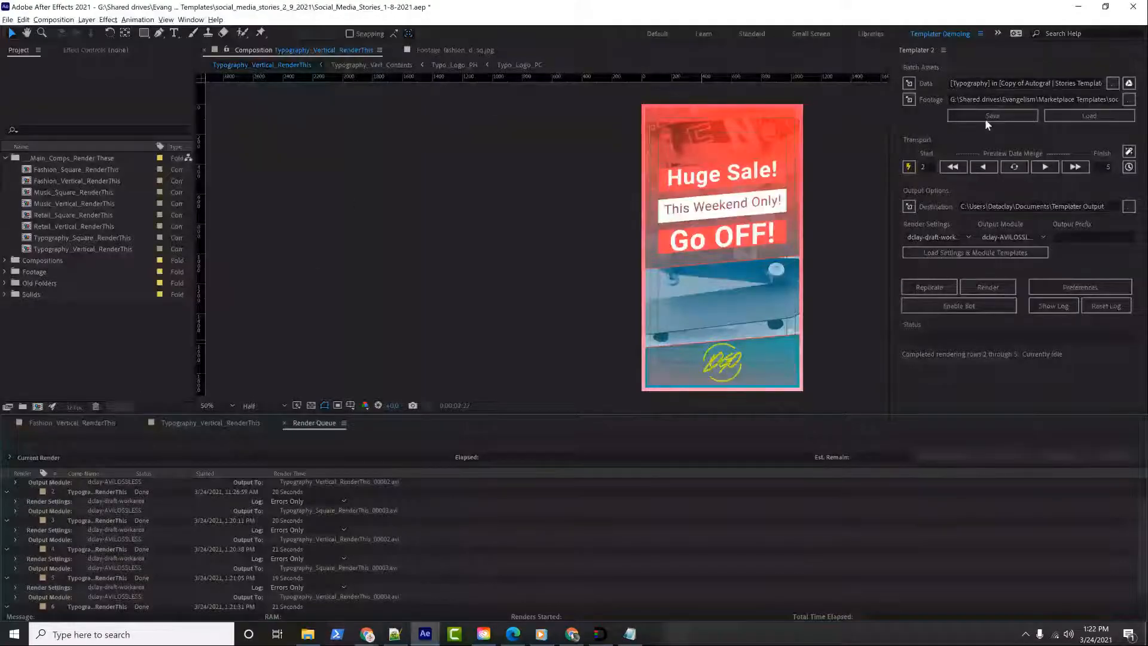
Link Templater to the Fashion worksheet of the Copy of Autograf | Stories Template spreadsheet
left_click(1129, 85)
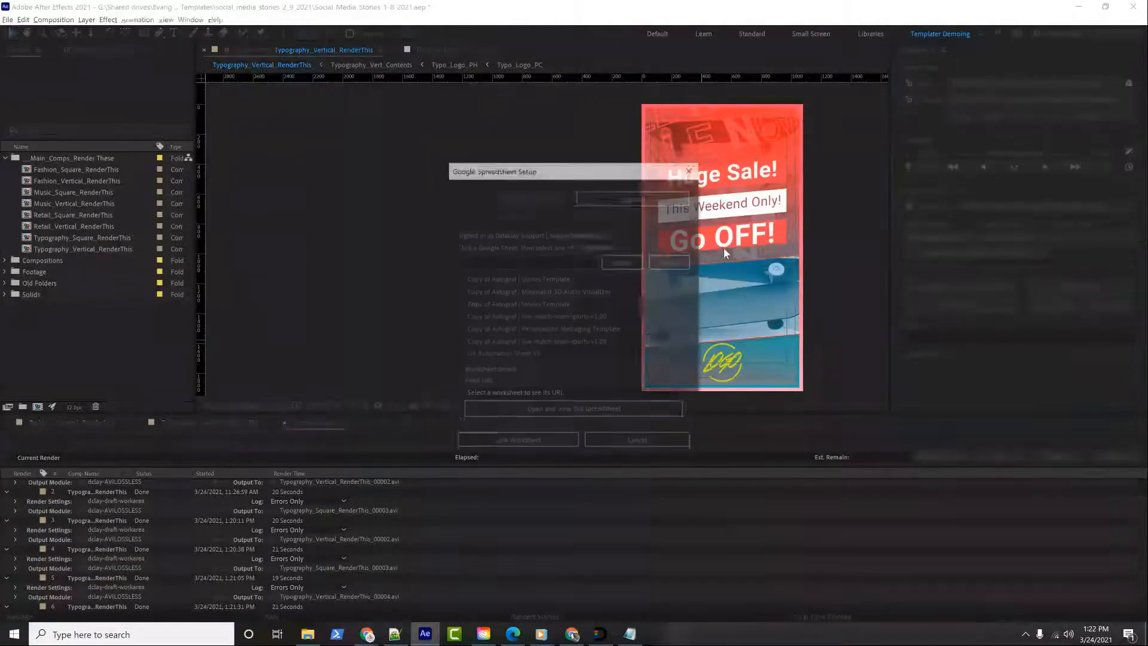
key("alt+Tab")
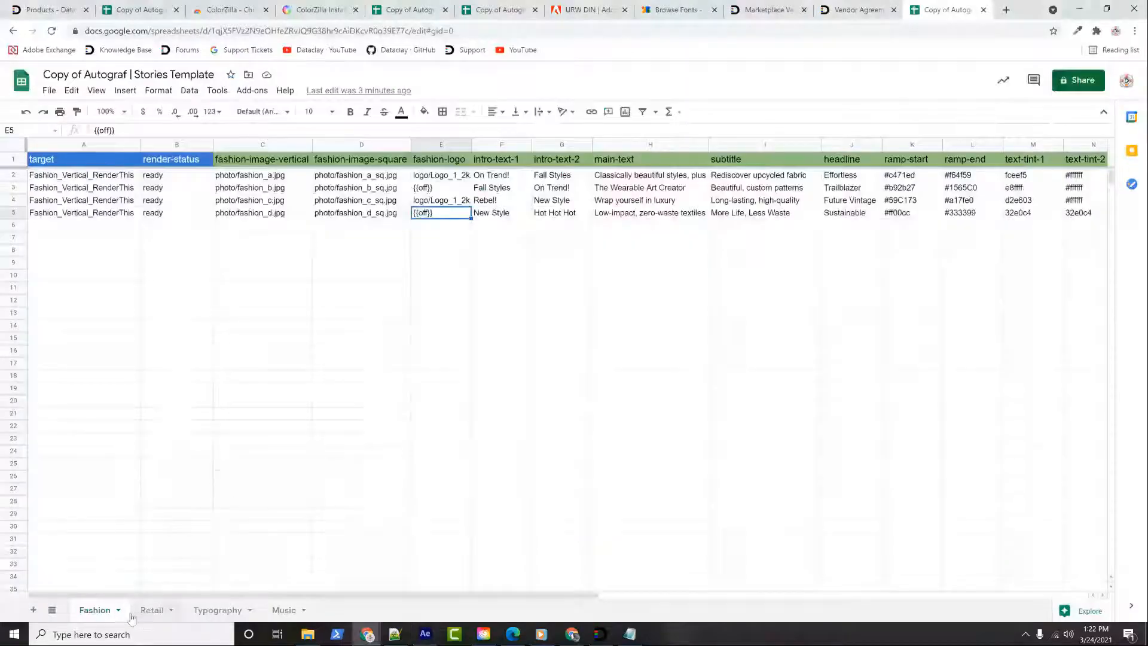
key("alt+Tab")
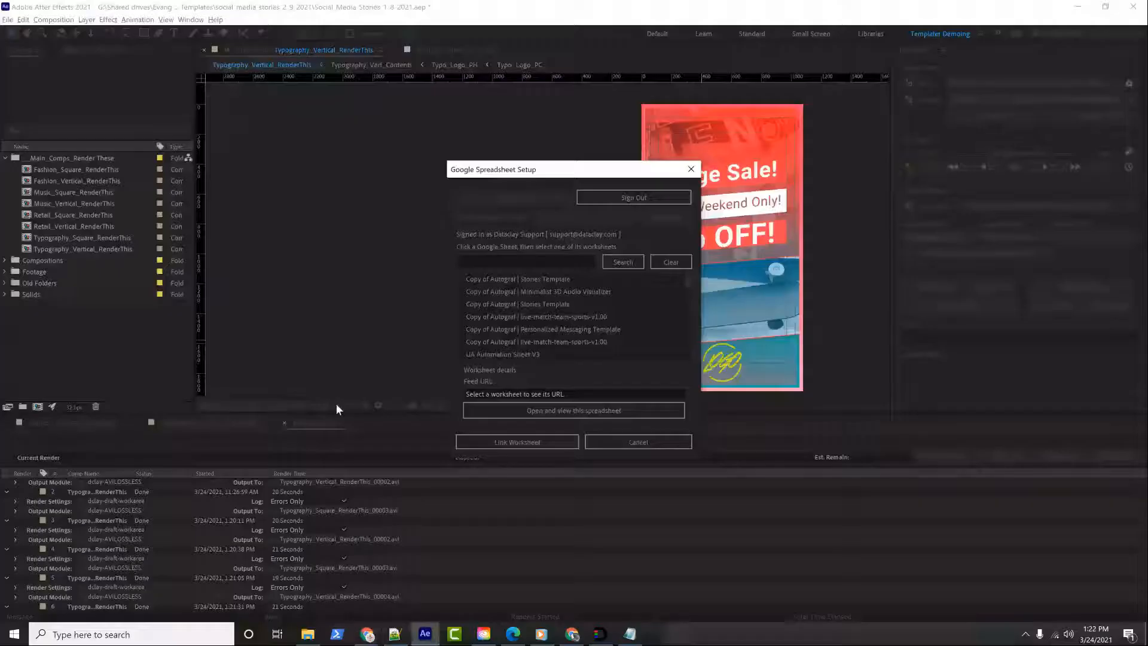
left_click(518, 279)
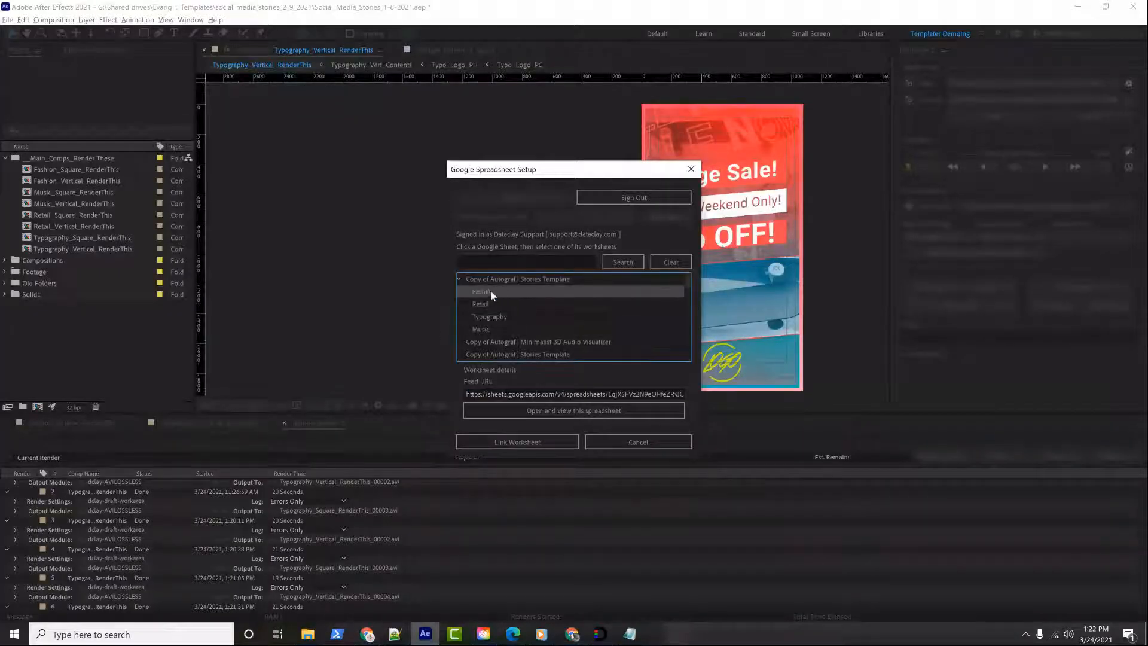
left_click(526, 440)
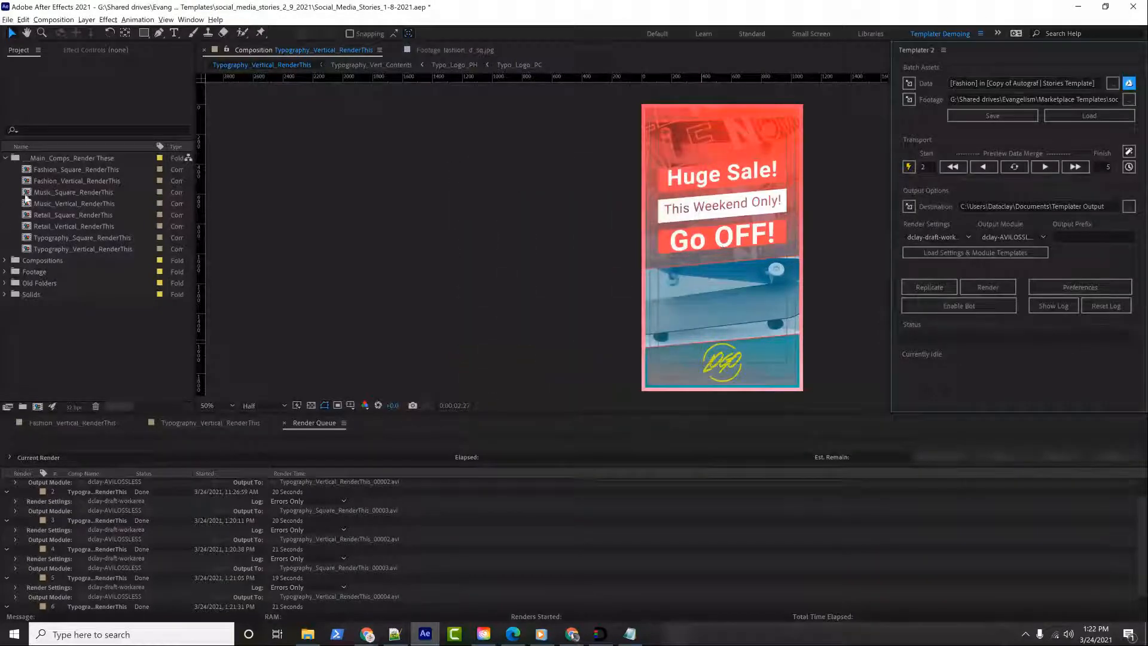
left_click(28, 178)
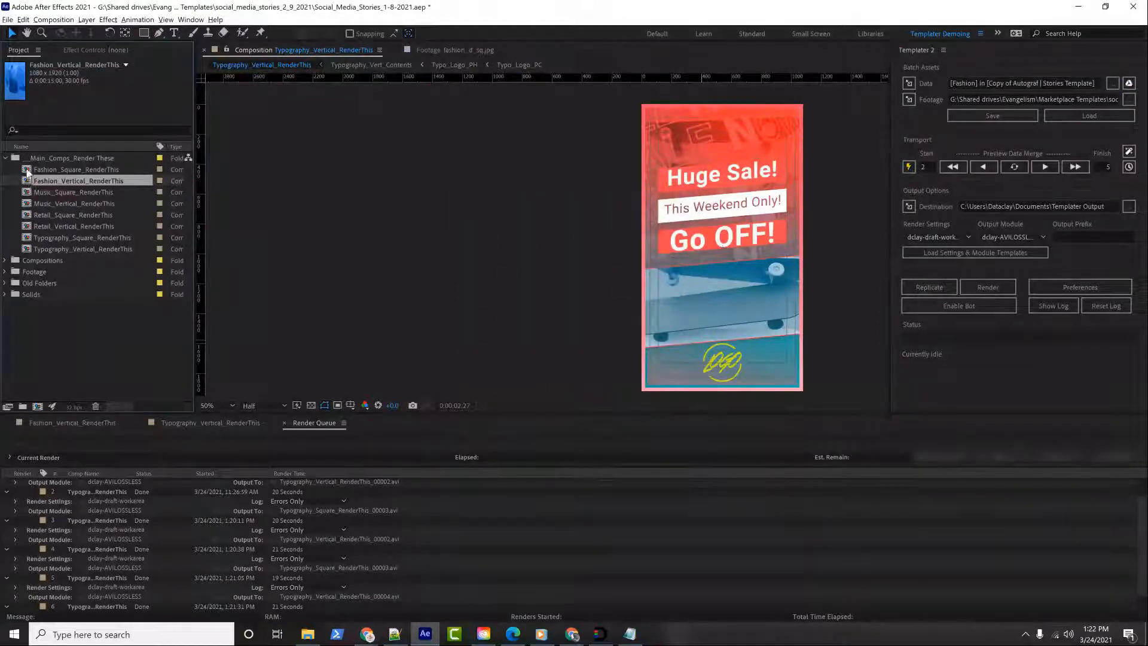
Open Fashion_Square_RenderThis at Third resolution and play a preview
double_click(27, 171)
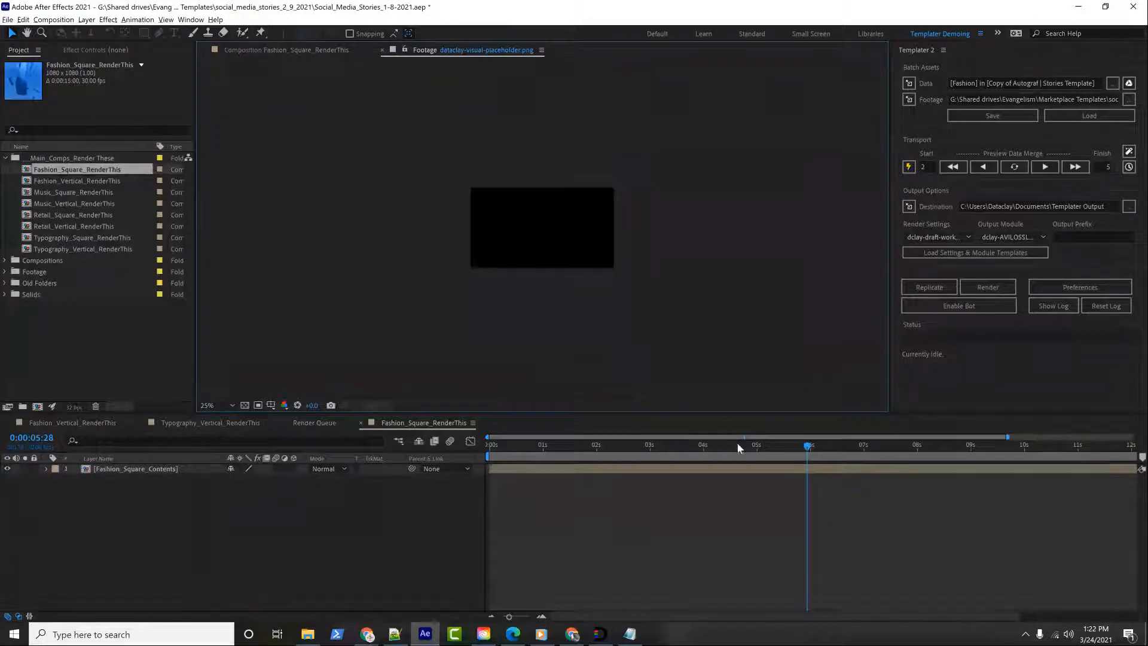
left_click_drag(713, 442, 758, 442)
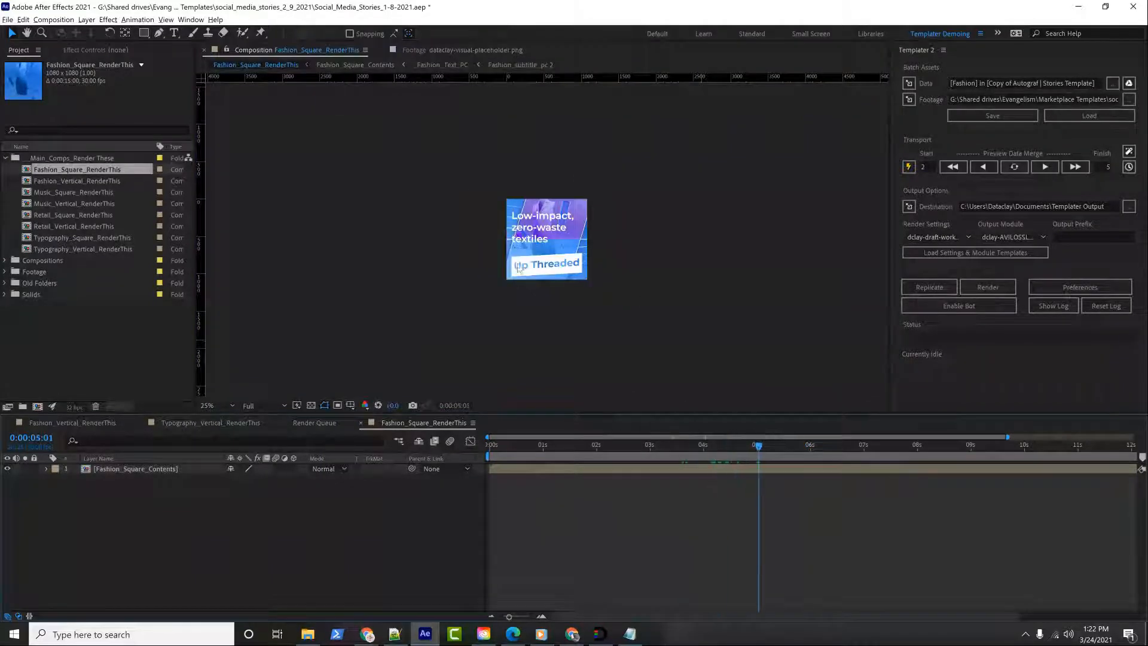
left_click_drag(610, 443, 600, 443)
left_click(251, 406)
left_click(275, 469)
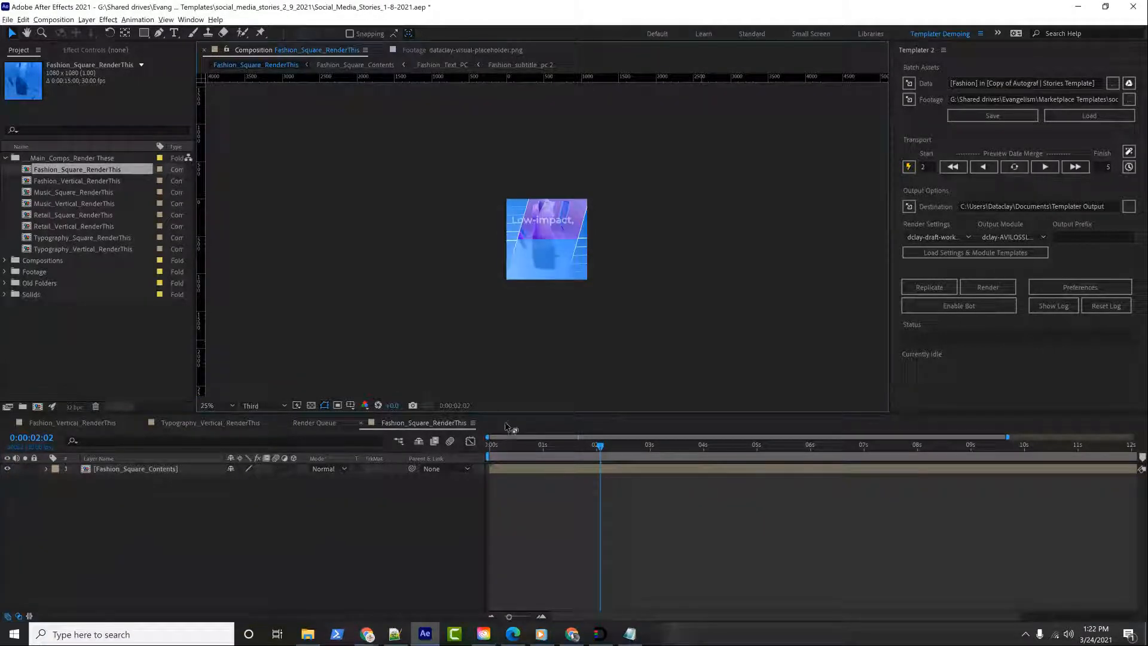
key("period")
key("period")
key("comma")
left_click_drag(538, 443, 517, 436)
key("space")
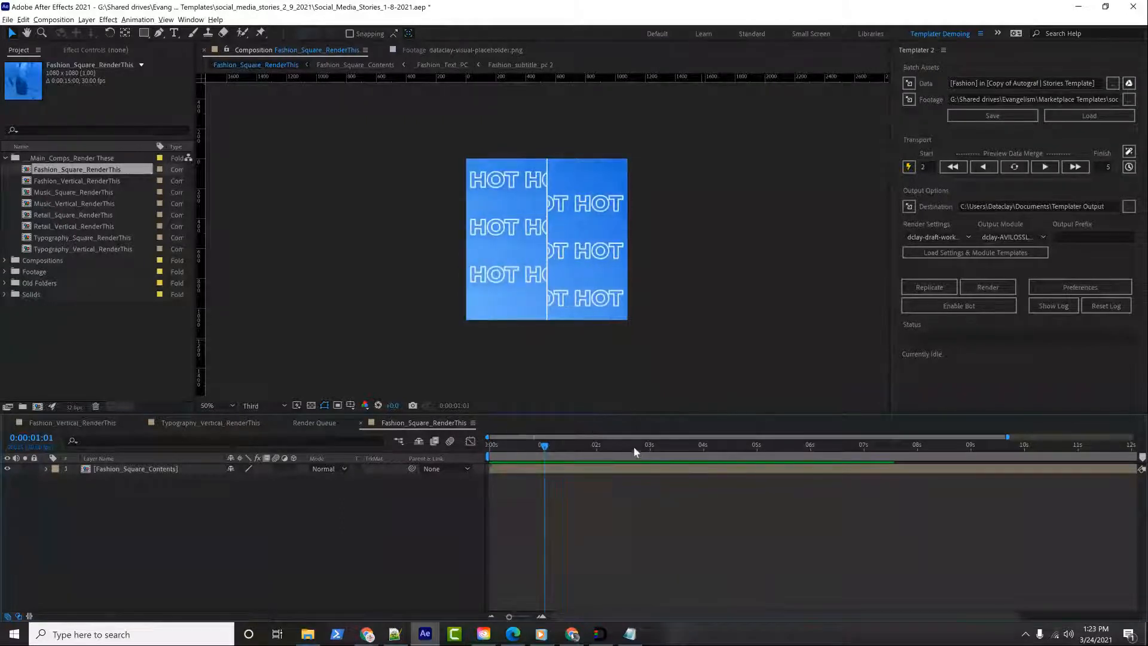
Preview the comp merged with the first Fashion row, Effortless
left_click(791, 445)
left_click(1015, 150)
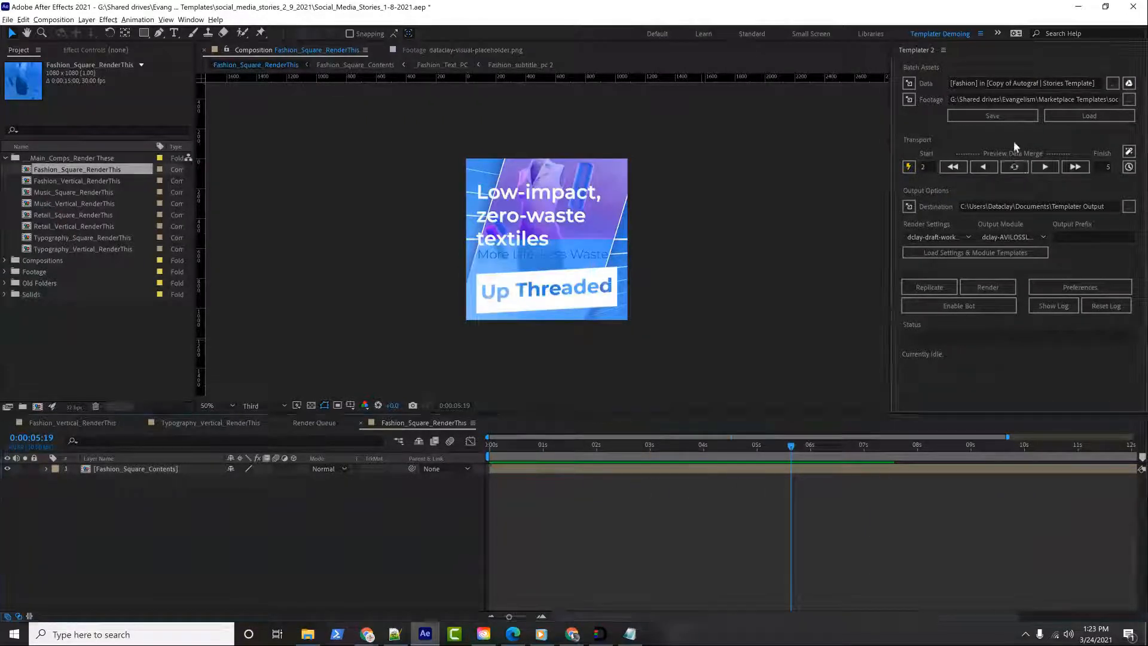
left_click(955, 168)
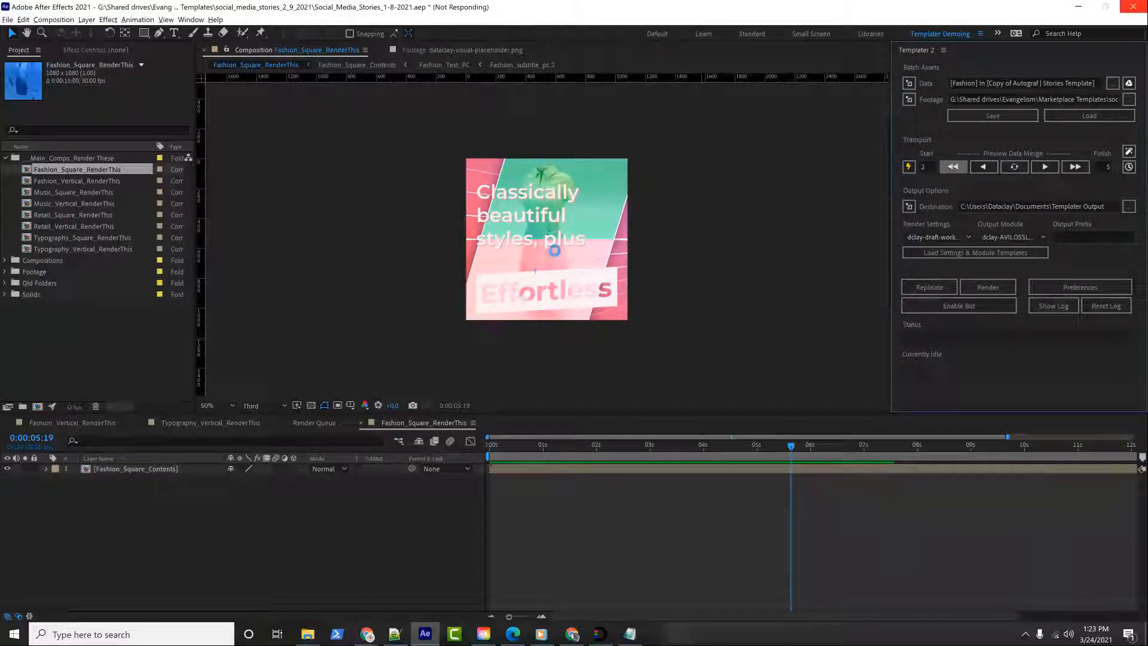
key("alt+Tab")
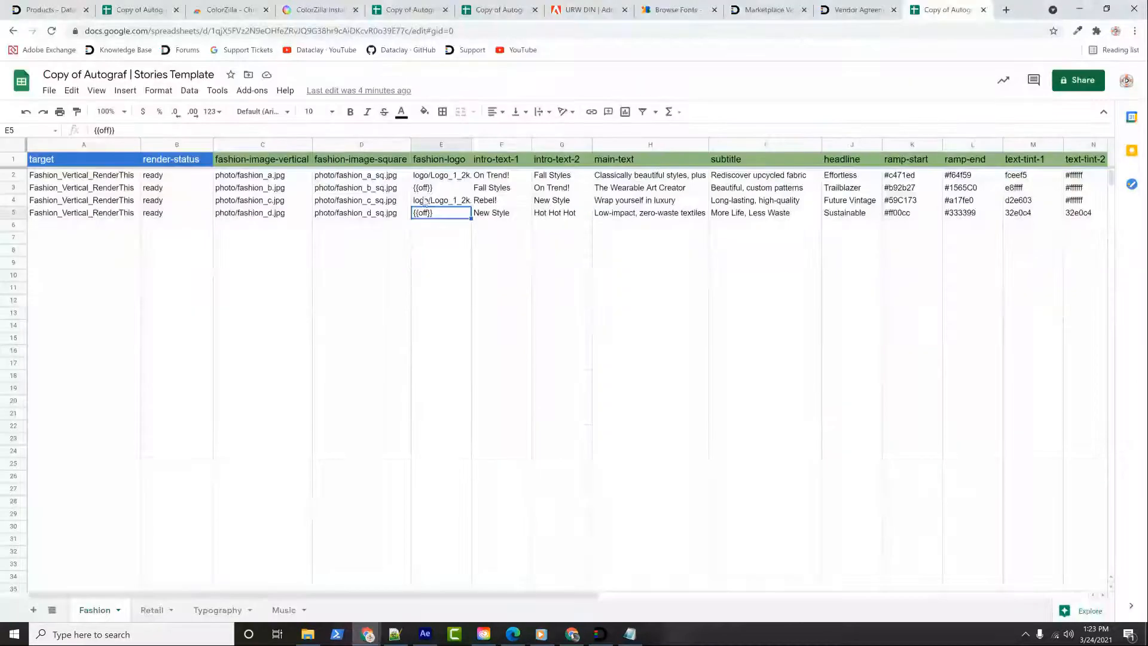
Compare row 2's headline Effortless, ramp colours including #f64f59, and text-tint-1 with the preview
left_click(852, 178)
left_click(904, 175)
left_click(965, 178)
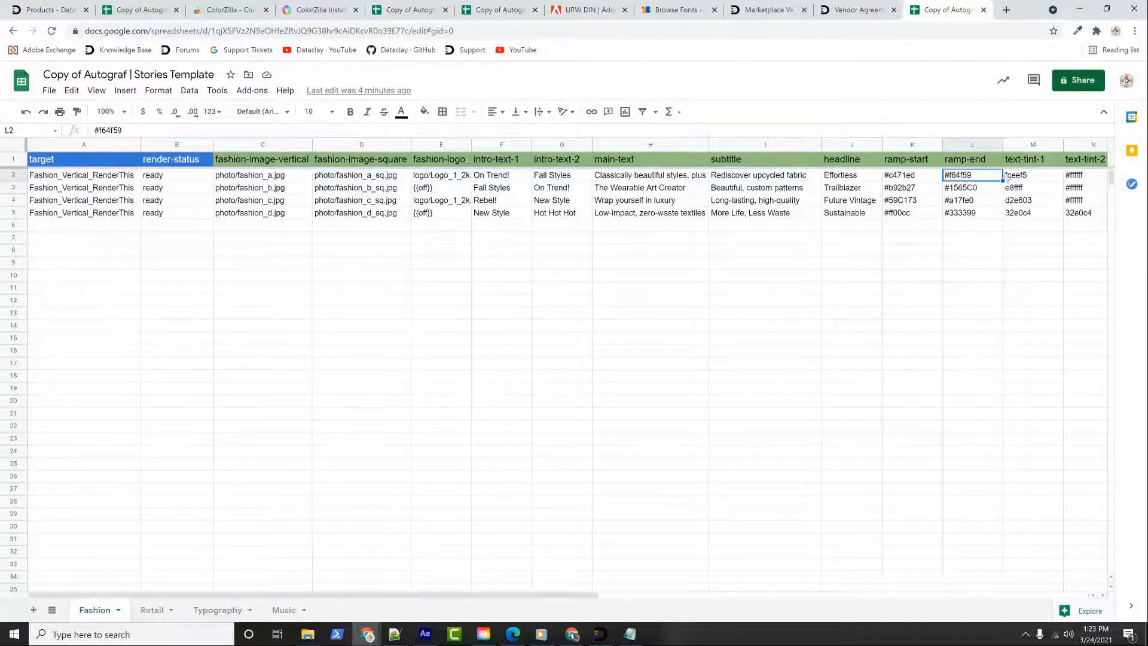
left_click(1043, 181)
key("Right")
key("Up")
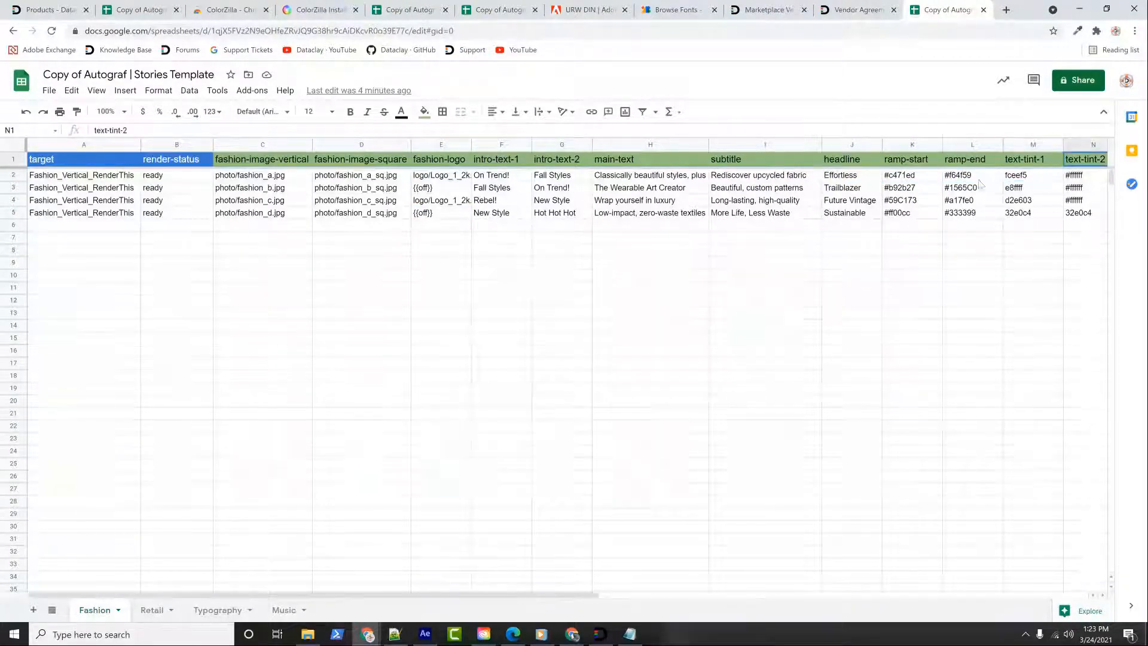
key("alt+Tab")
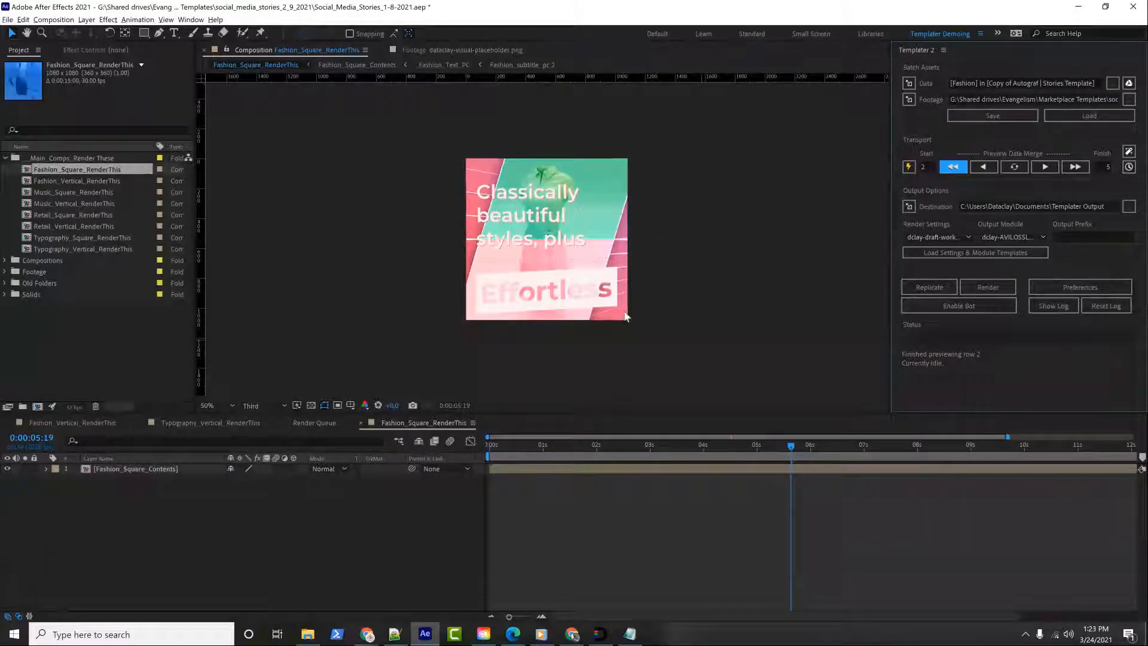
Scrub the Fashion square animation over its full 15-second timeline, then open the File menu
left_click_drag(678, 443, 1075, 436)
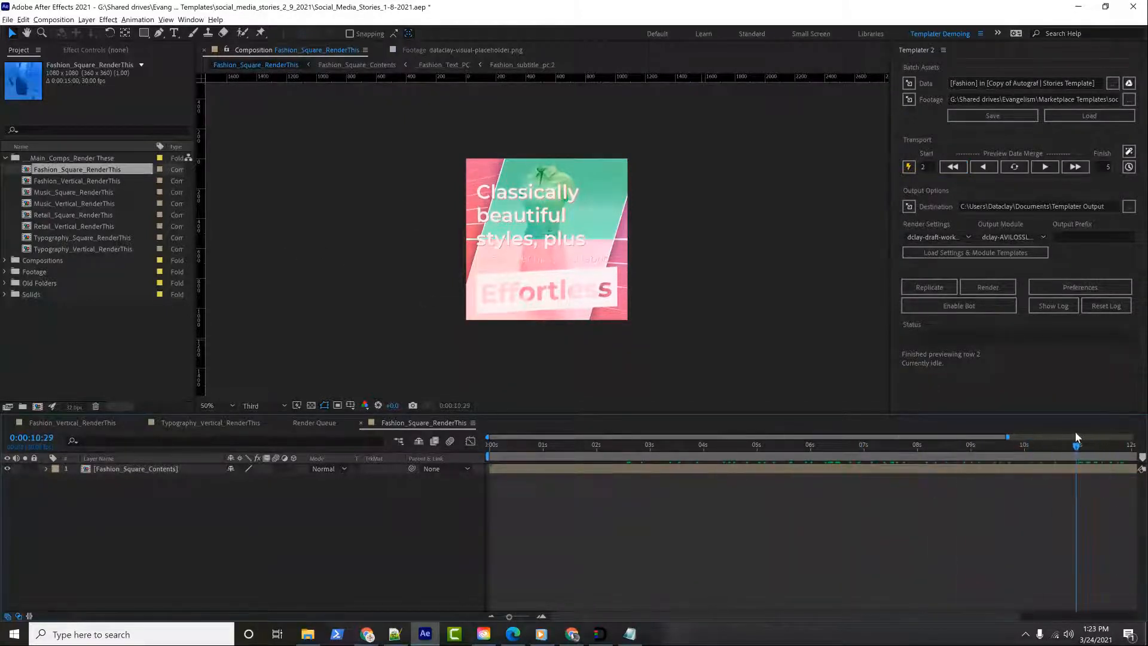
key("minus")
left_click_drag(997, 457, 694, 426)
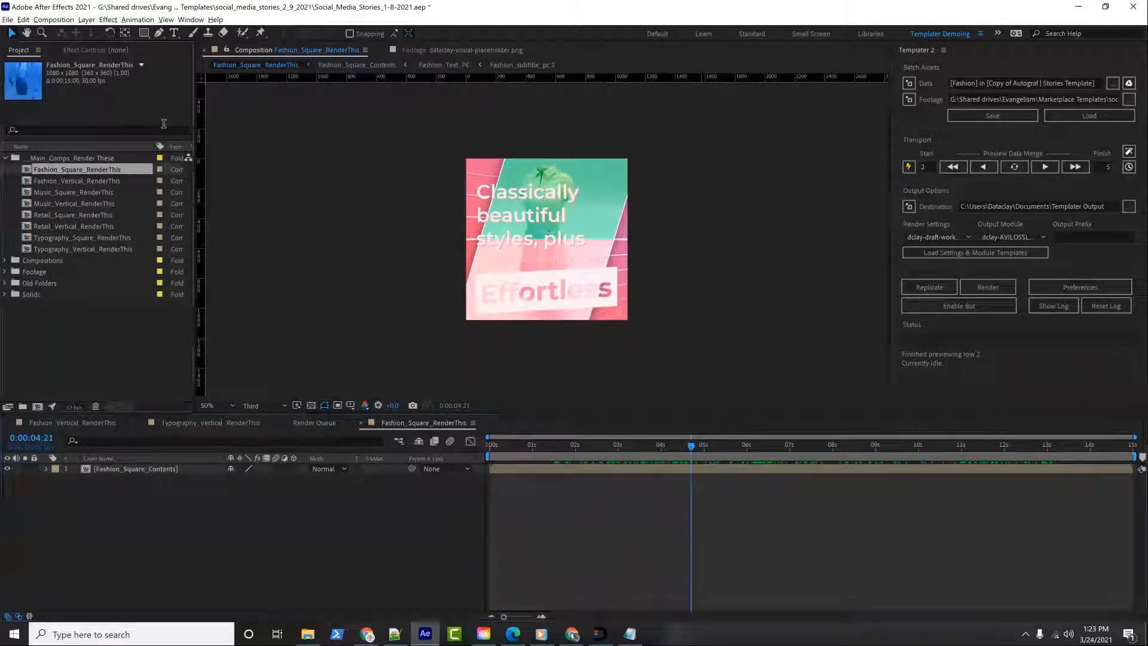
left_click(7, 20)
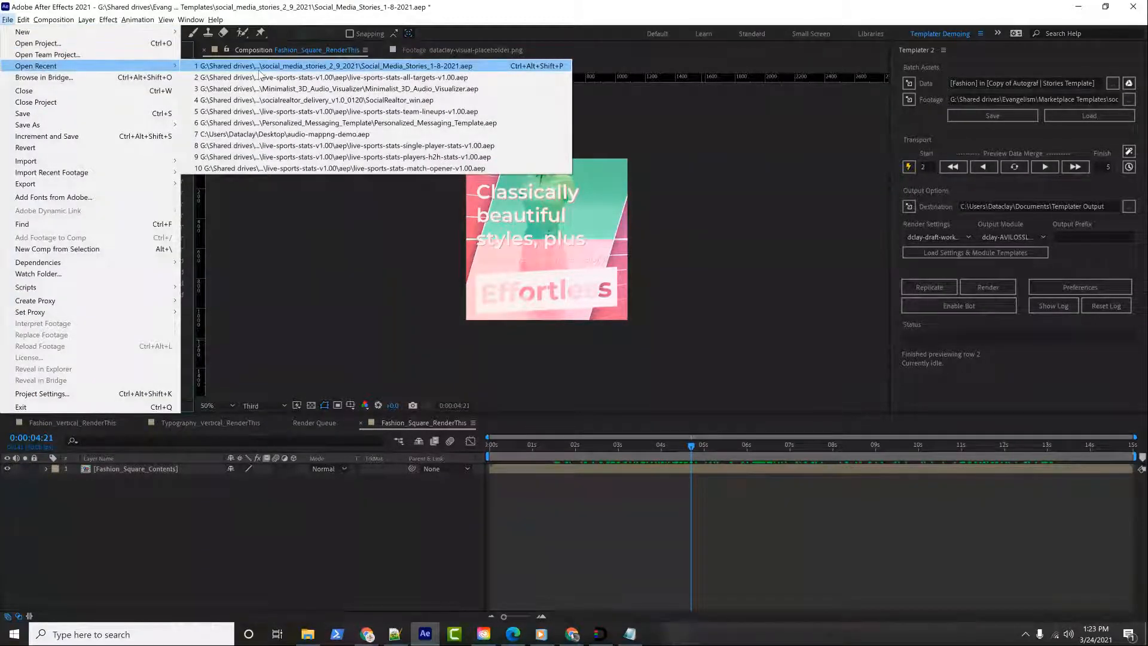
Open the recent SocialRealtor_win project without saving the current one, and scrub its timeline
left_click(326, 100)
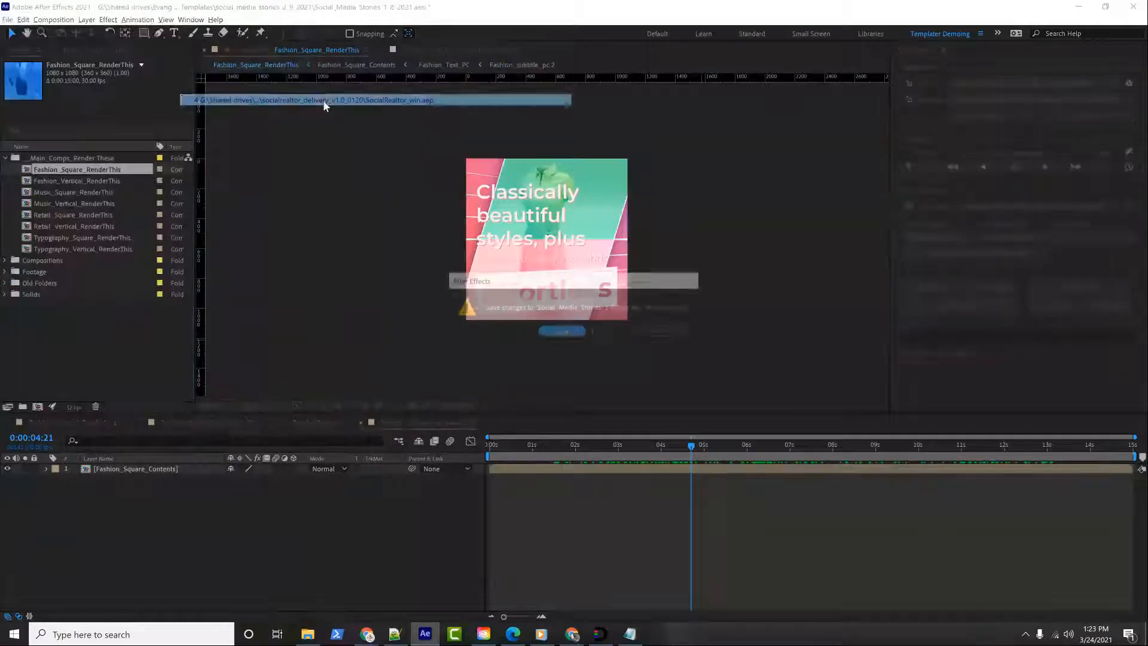
left_click(616, 332)
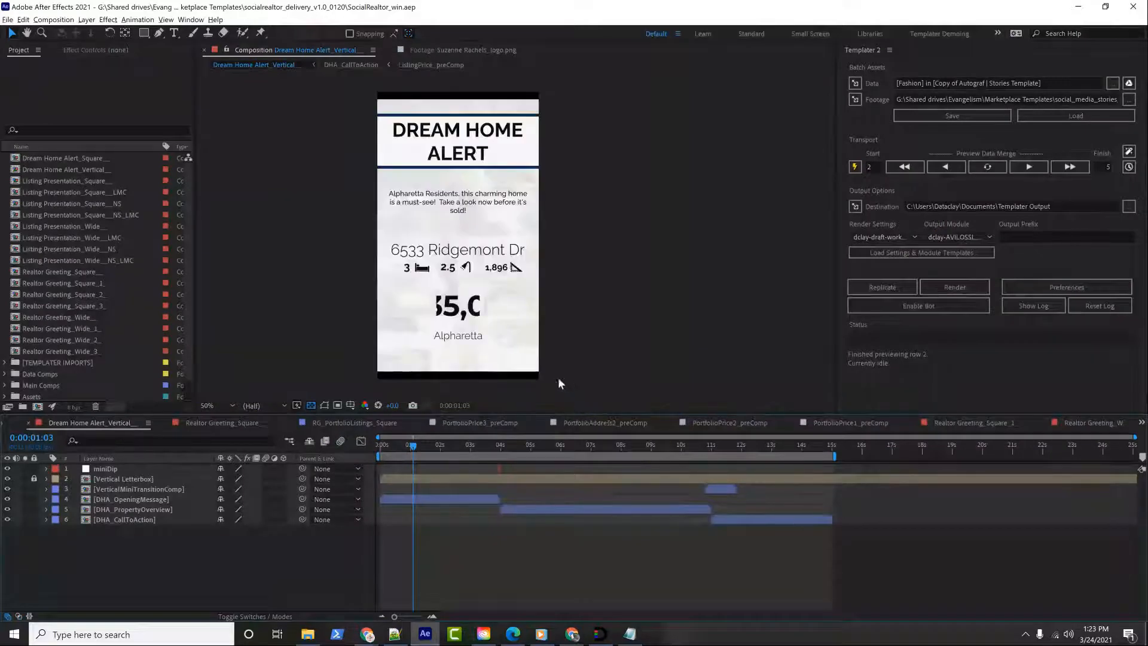
left_click_drag(424, 442, 596, 447)
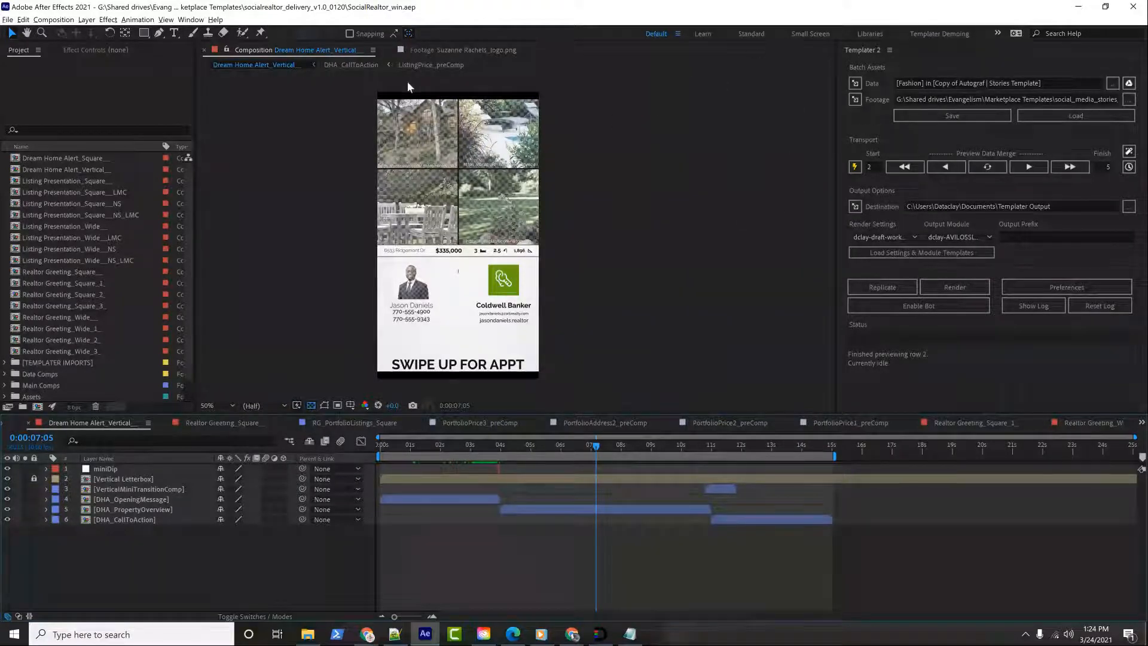
key("alt+Tab")
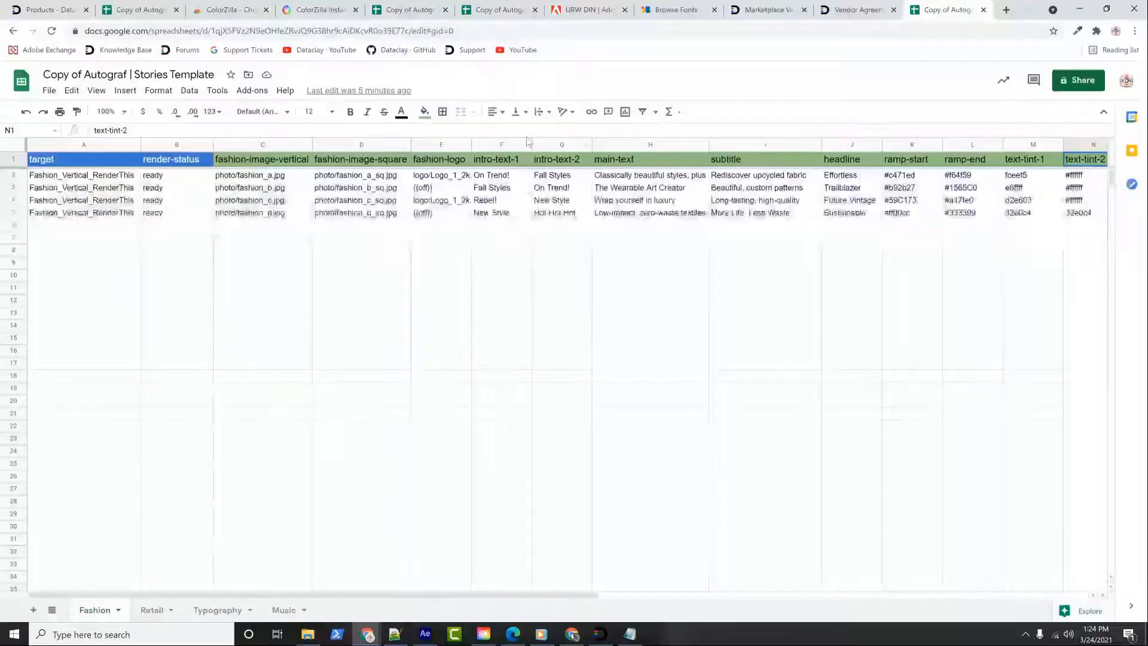
key("alt+Tab")
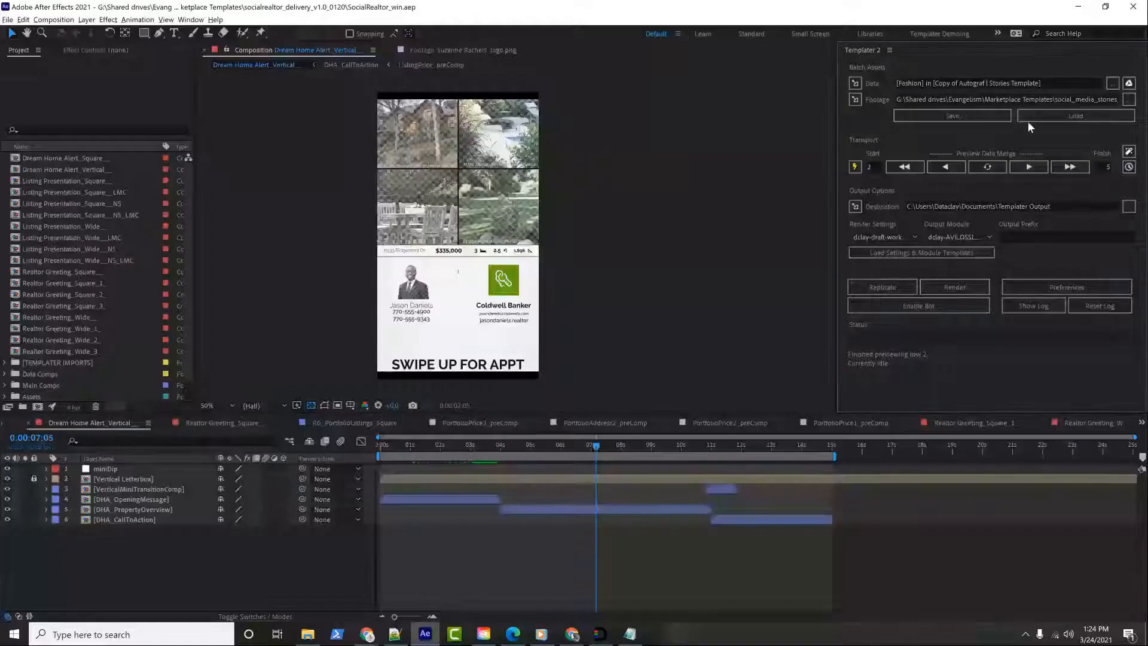
Load Templater's saved settings and select the data file name TheSocialRealtor_SampleData_Short.json
left_click(1100, 116)
left_click_drag(947, 83, 1130, 85)
left_click(1051, 83)
left_click_drag(979, 84, 1104, 83)
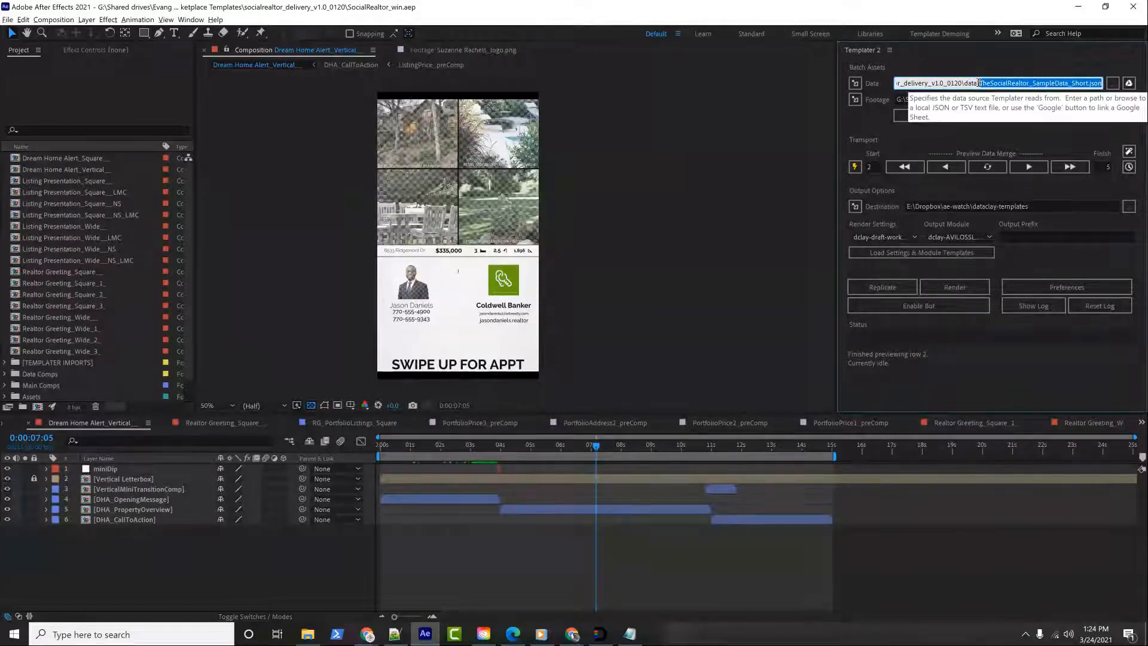
Reveal TheSocialRealtor_SampleData_Short.json in File Explorer and open it for editing in Notepad++
left_click(855, 83)
left_click_drag(598, 9, 539, 182)
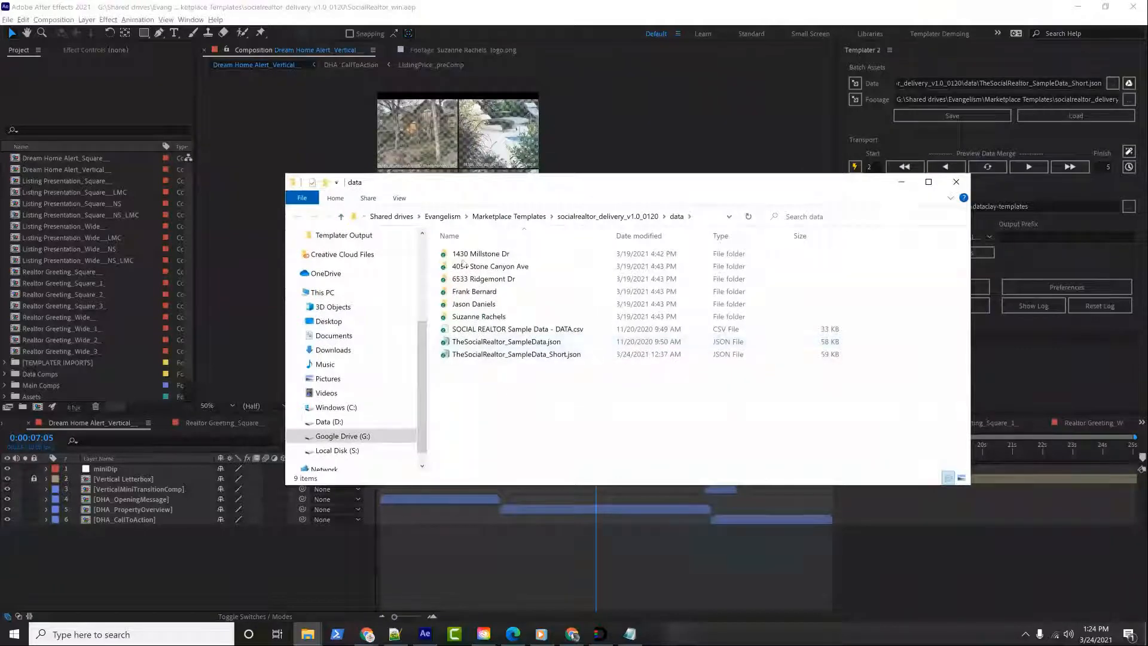
left_click(496, 355)
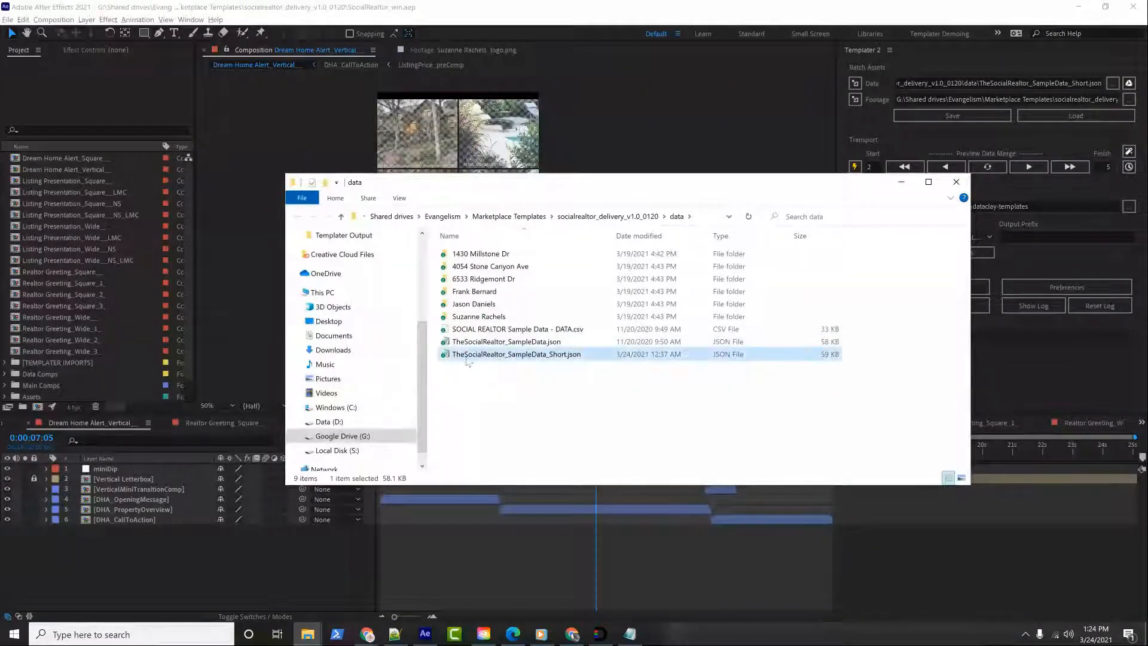
right_click(476, 362)
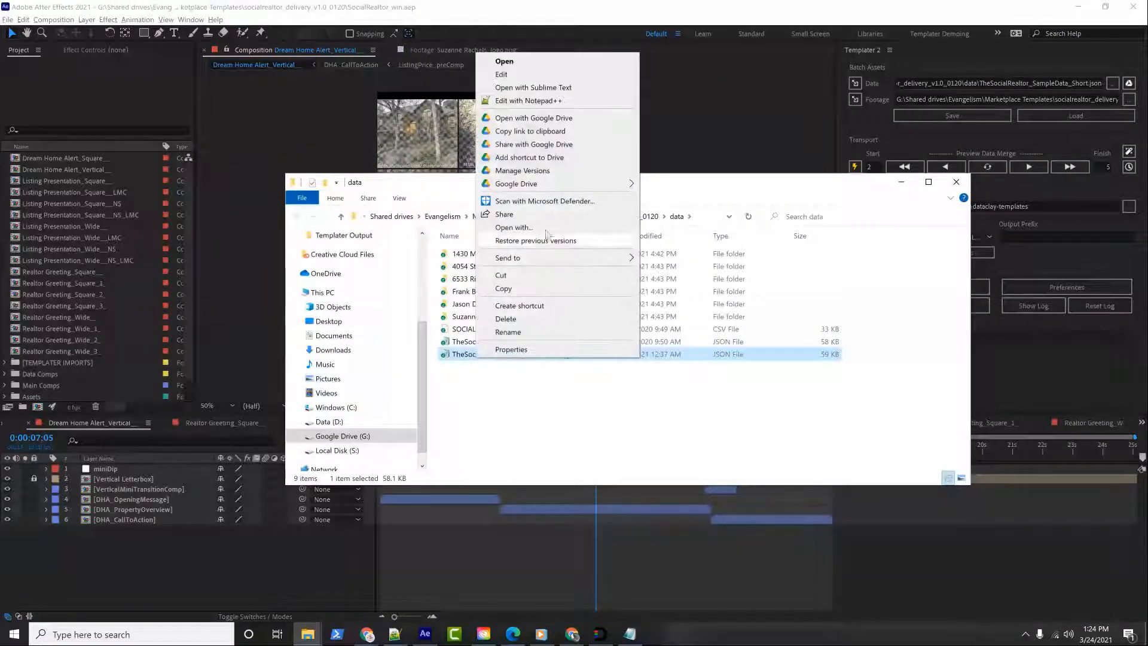
left_click(568, 103)
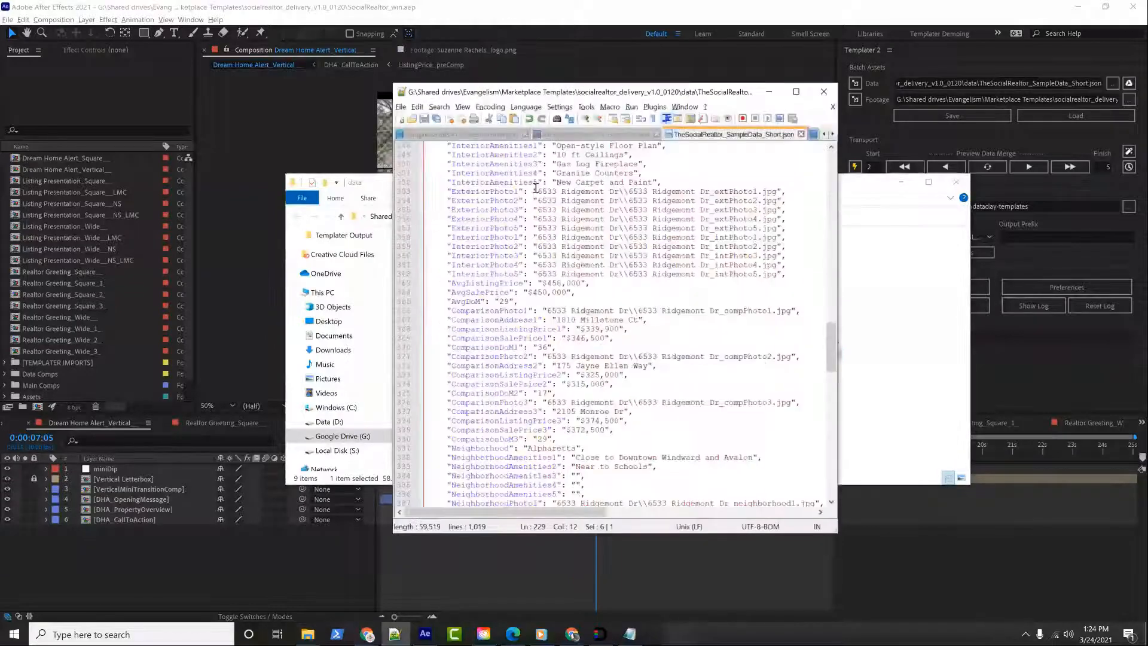
Fold every JSON data record down to one line and move the editor aside
scroll(535, 314, "up", 15)
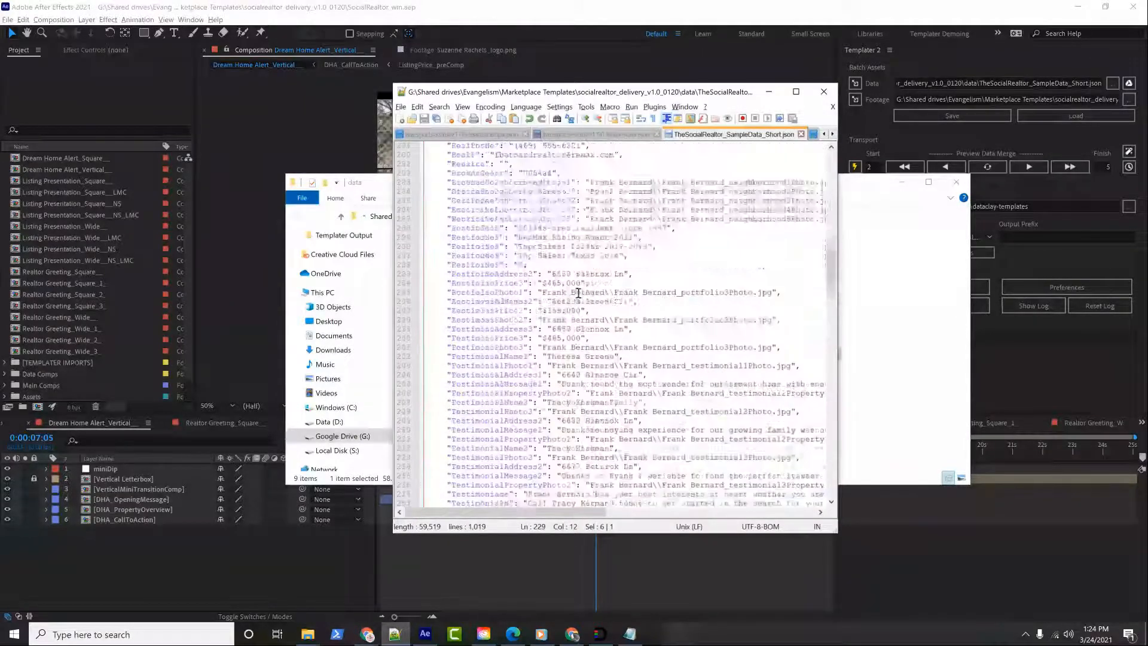
scroll(827, 245, "up", 20)
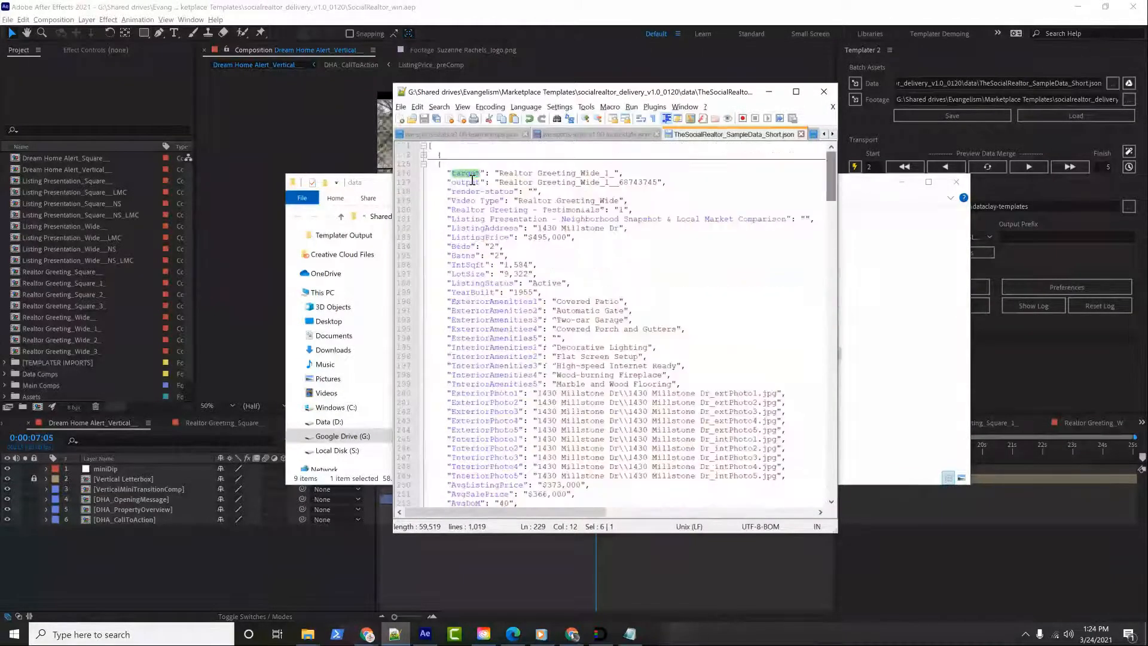
left_click(424, 164)
left_click(423, 173)
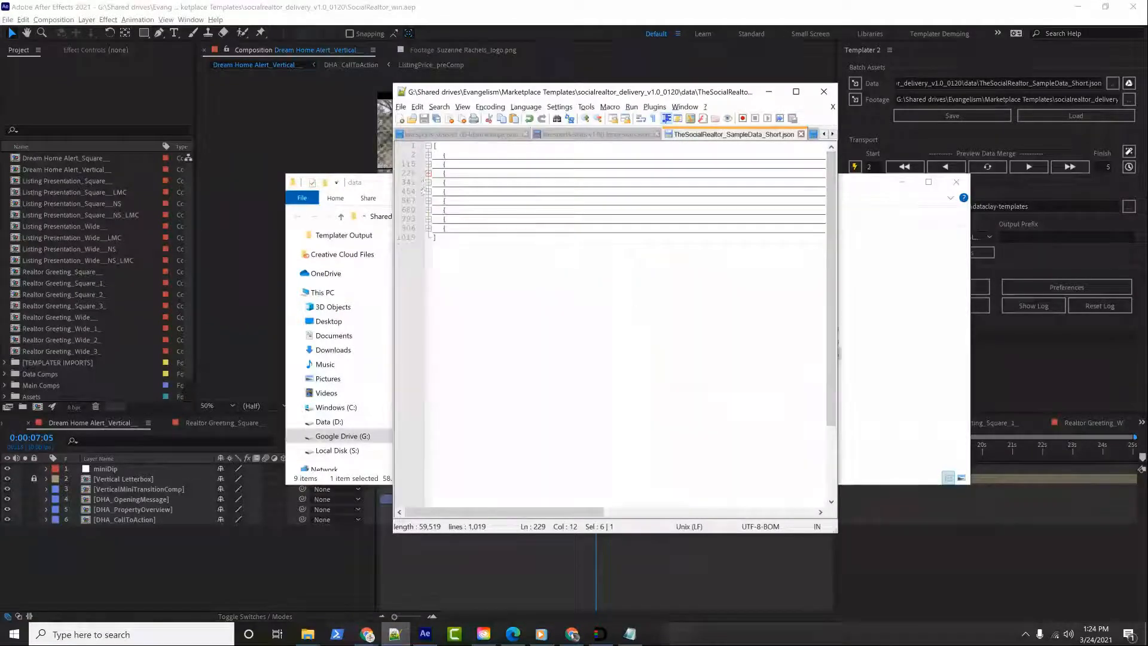
left_click_drag(556, 93, 754, 91)
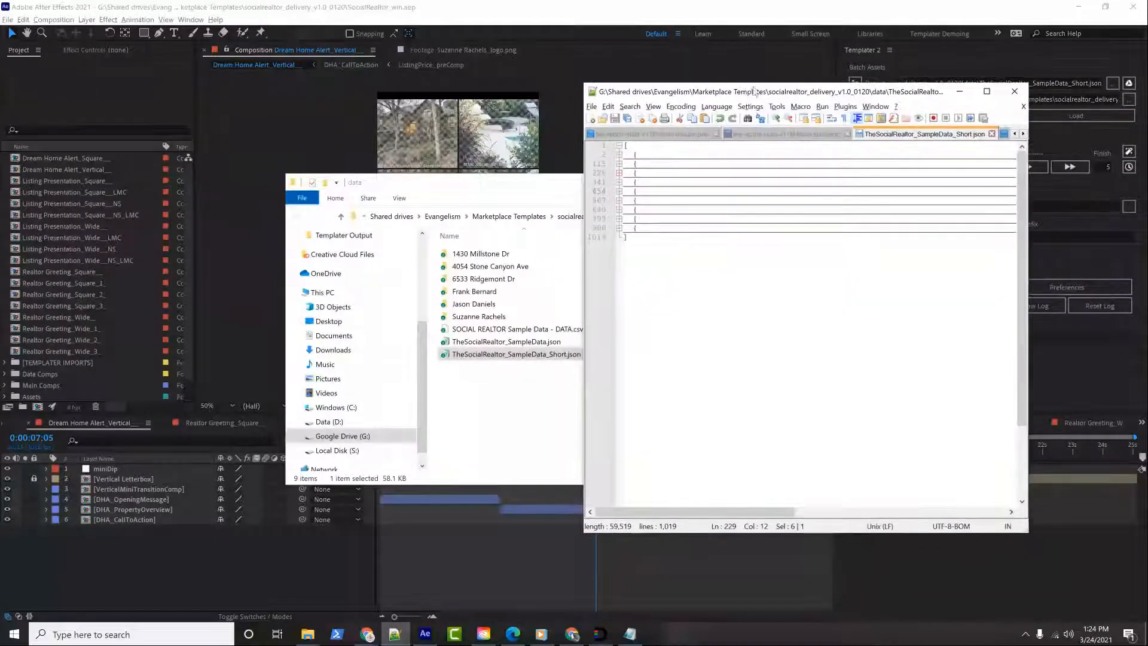
Inspect the line 341 and Realtor Greeting_Wide_2 records, folding each back up
left_click(618, 182)
left_click(614, 182)
left_click(619, 174)
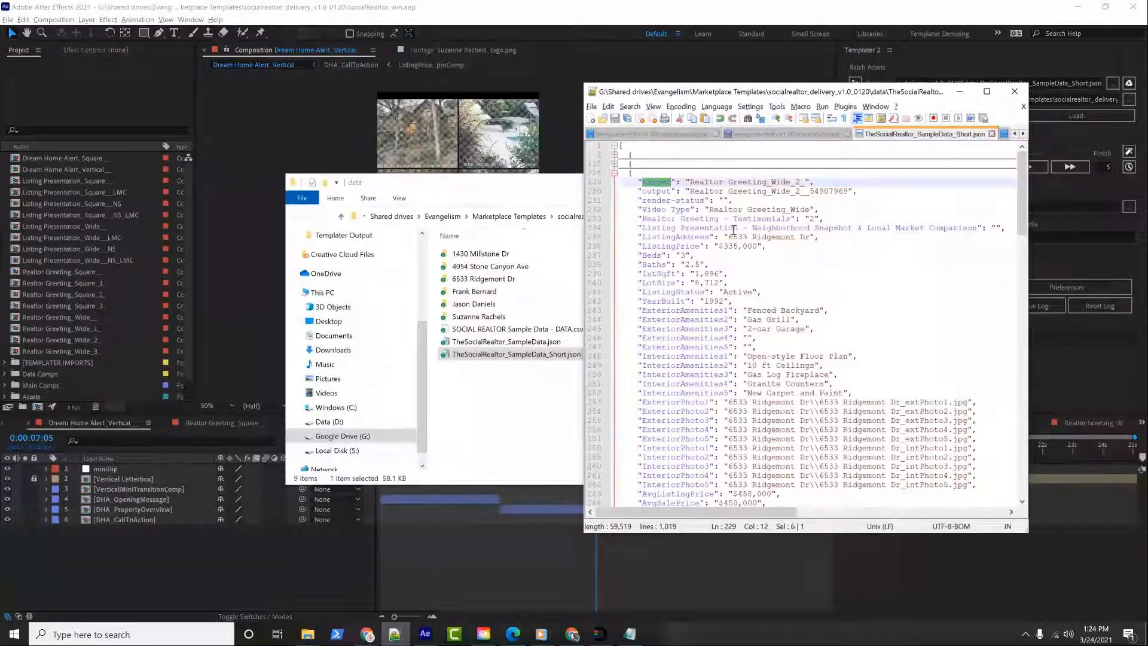
scroll(715, 333, "down", 4)
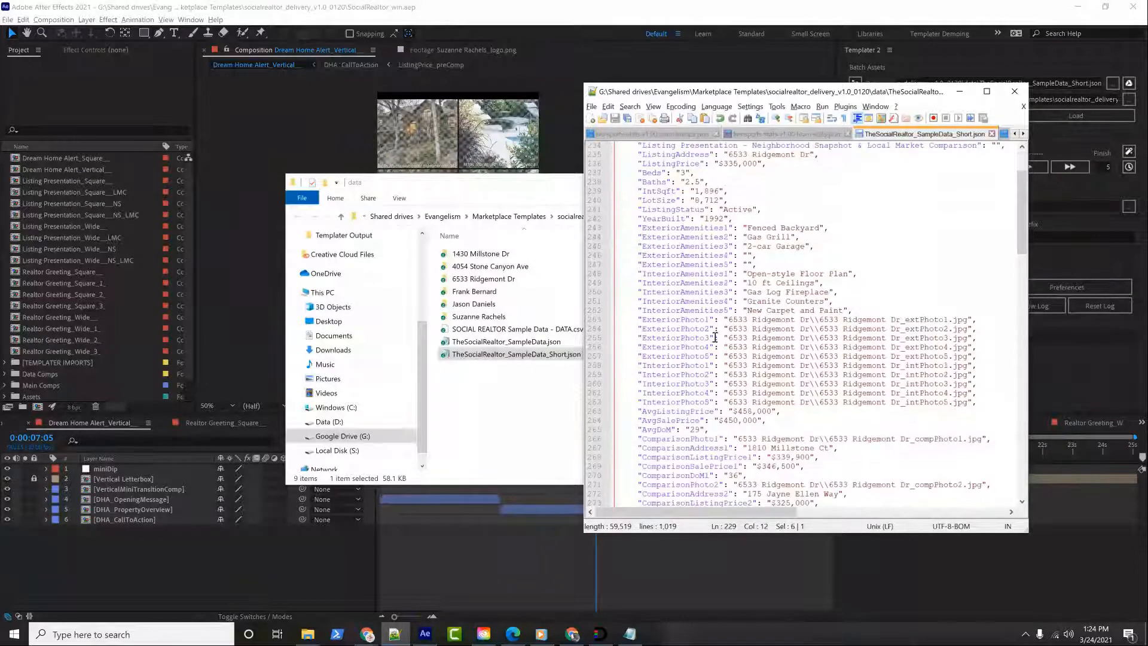
scroll(715, 333, "up", 3)
scroll(682, 199, "up", 1)
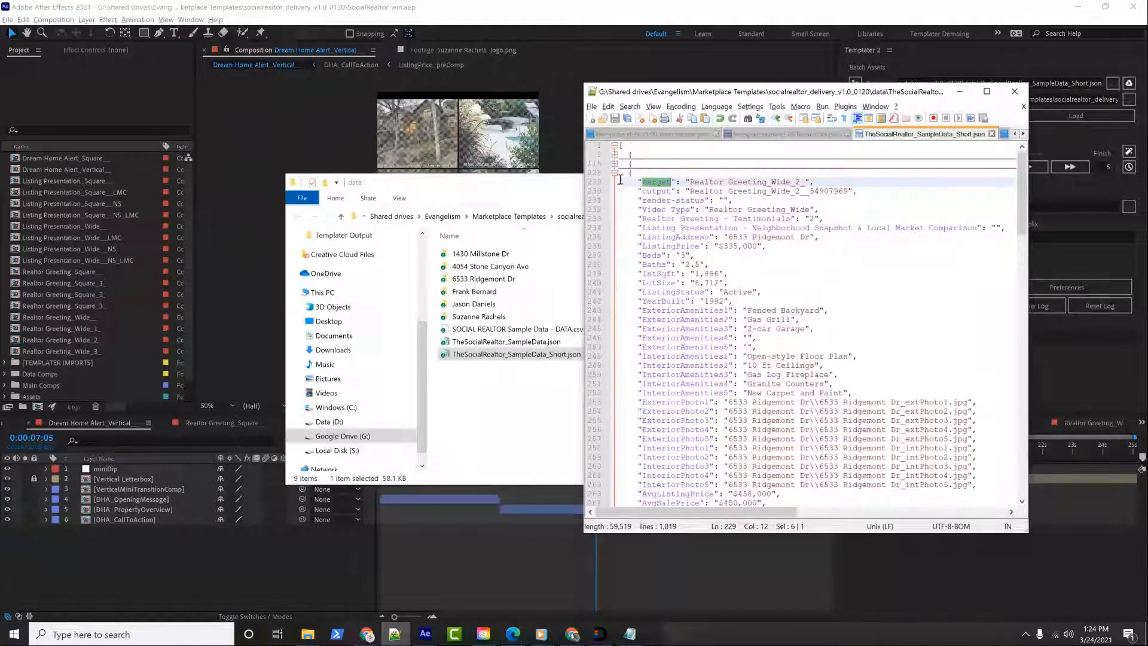
left_click(614, 173)
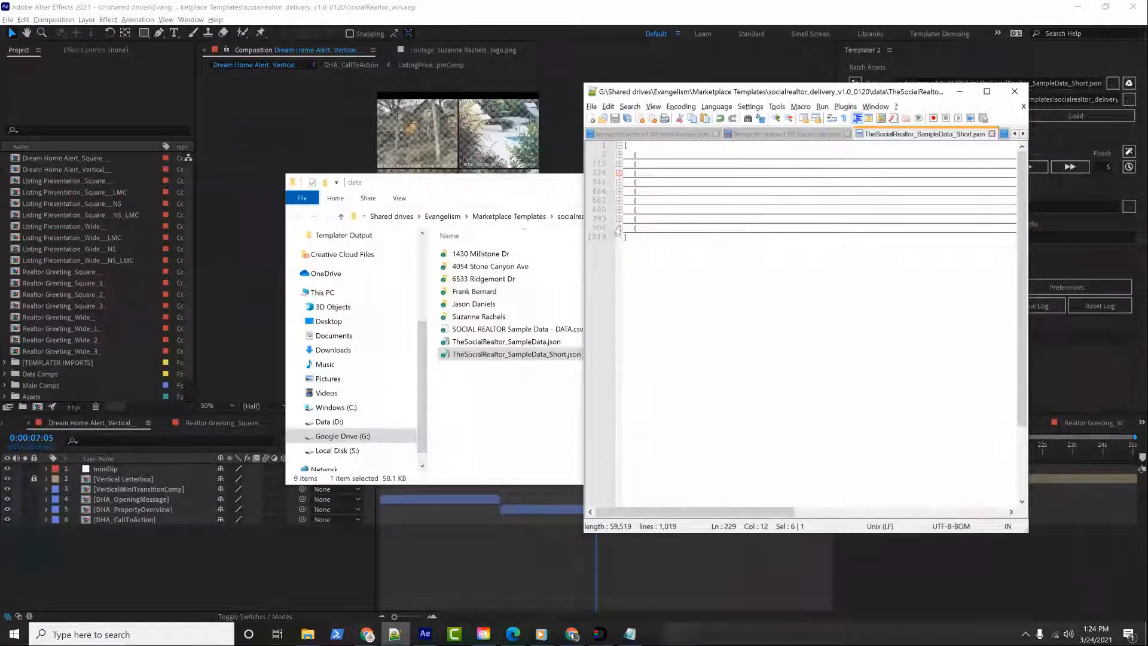
Return to After Effects and edit Templater's start preview row, set to 1
left_click_drag(824, 98, 728, 186)
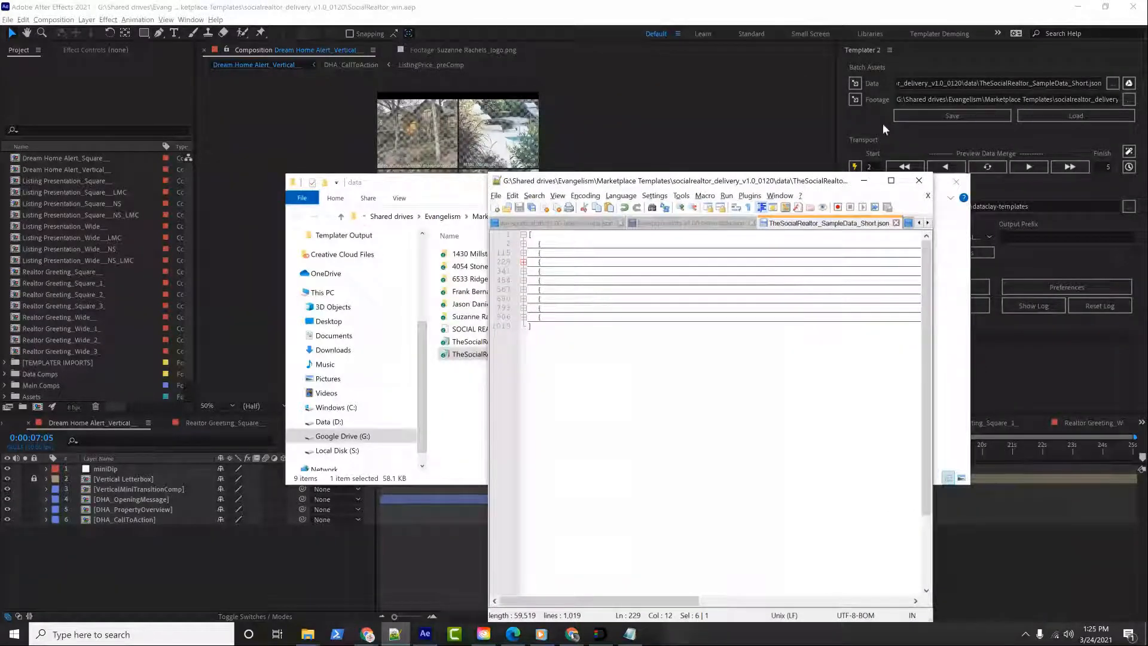
left_click(904, 138)
left_click(873, 167)
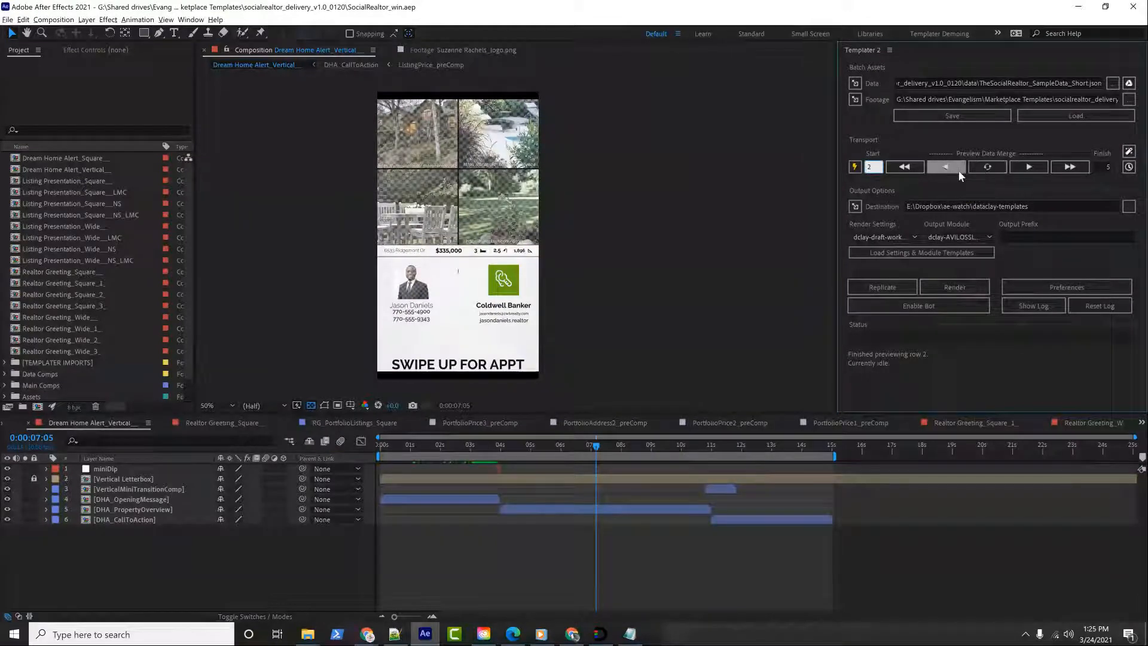
Set Templater's last preview row to 9
left_click(1112, 168)
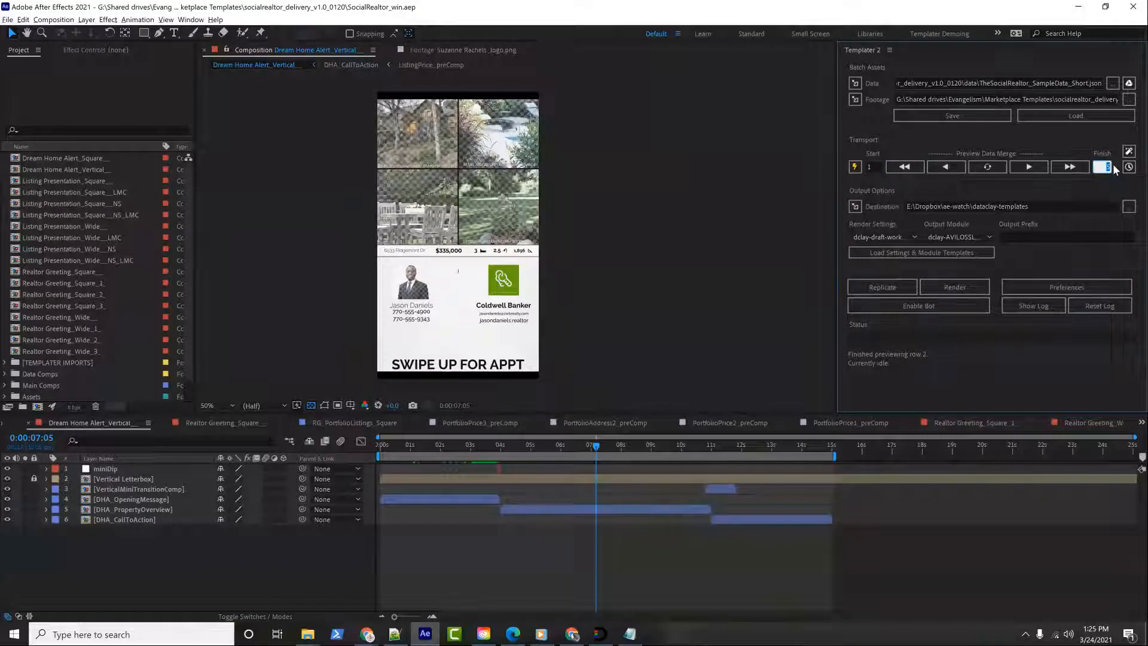
type("9")
key("Return")
mouse_move(589, 435)
left_mouse_down()
mouse_move(579, 435)
mouse_move(735, 435)
mouse_move(569, 428)
left_mouse_up()
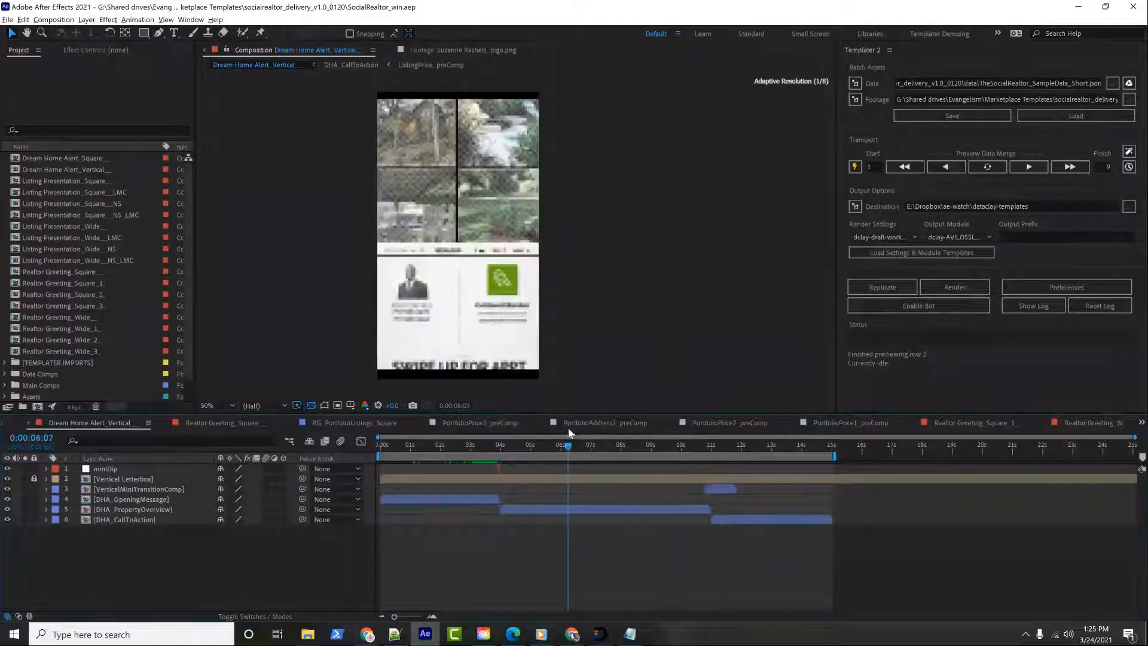
left_click(904, 167)
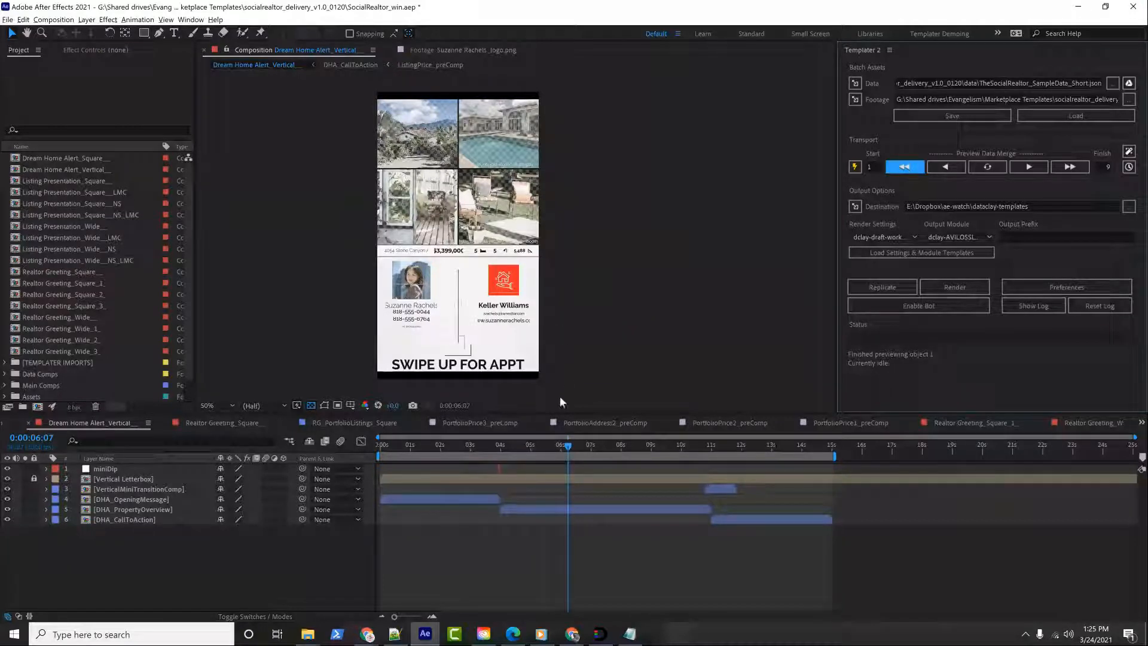
left_click_drag(565, 448, 766, 448)
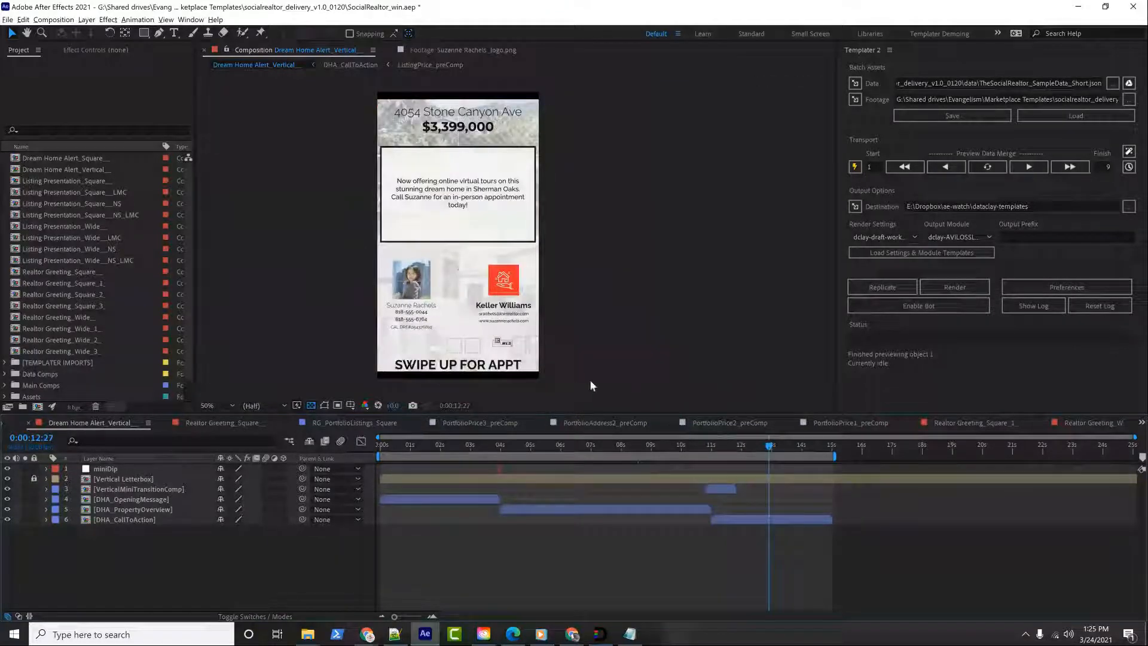
left_click(1027, 168)
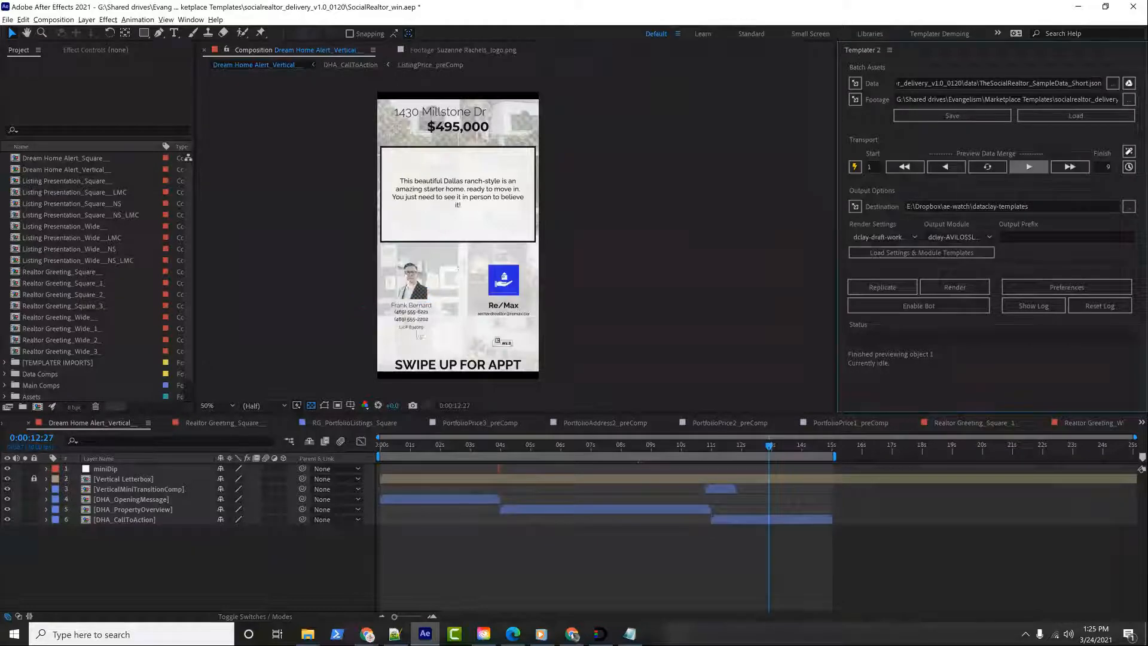
key("alt+Tab")
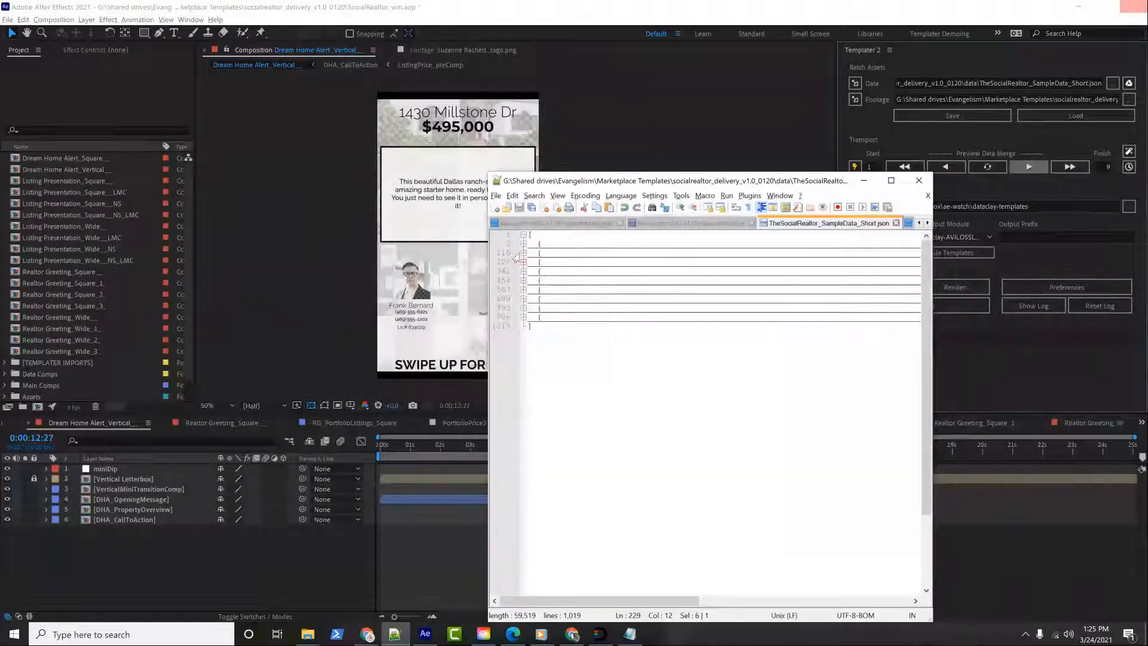
left_click(523, 253)
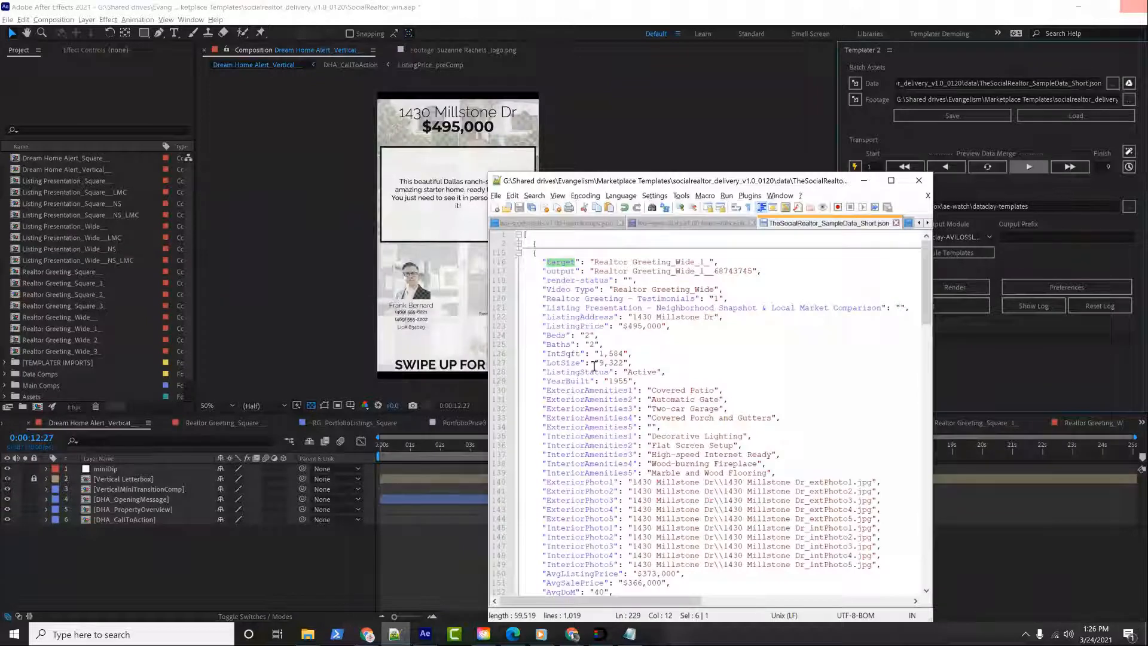
scroll(594, 366, "down", 3)
scroll(594, 366, "up", 1)
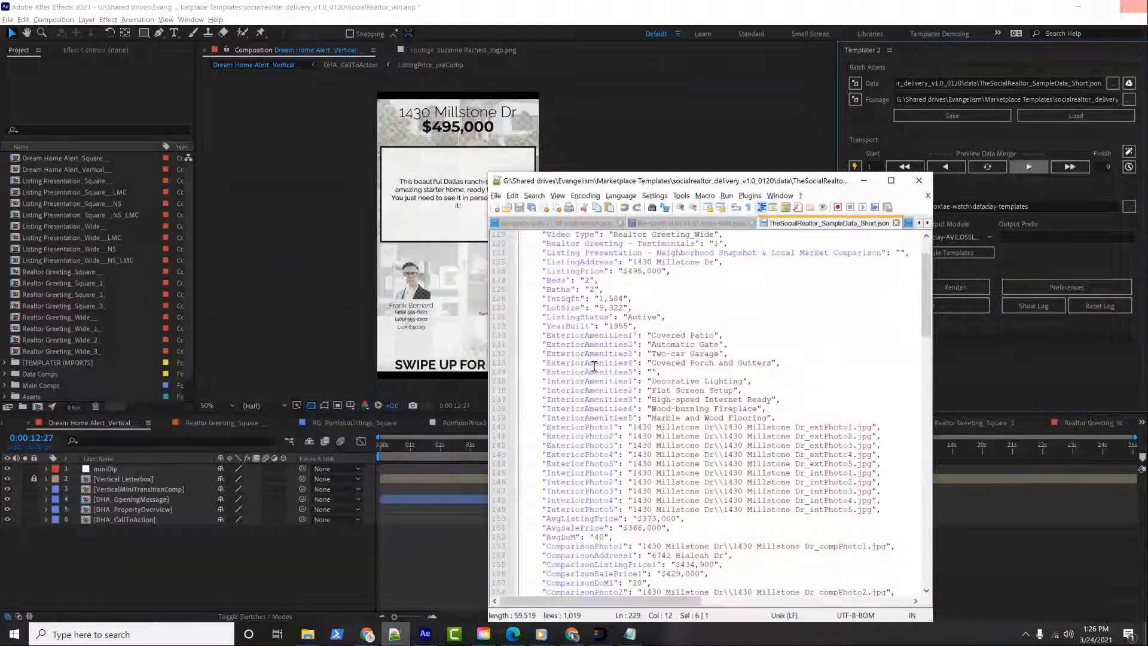
scroll(594, 366, "up", 2)
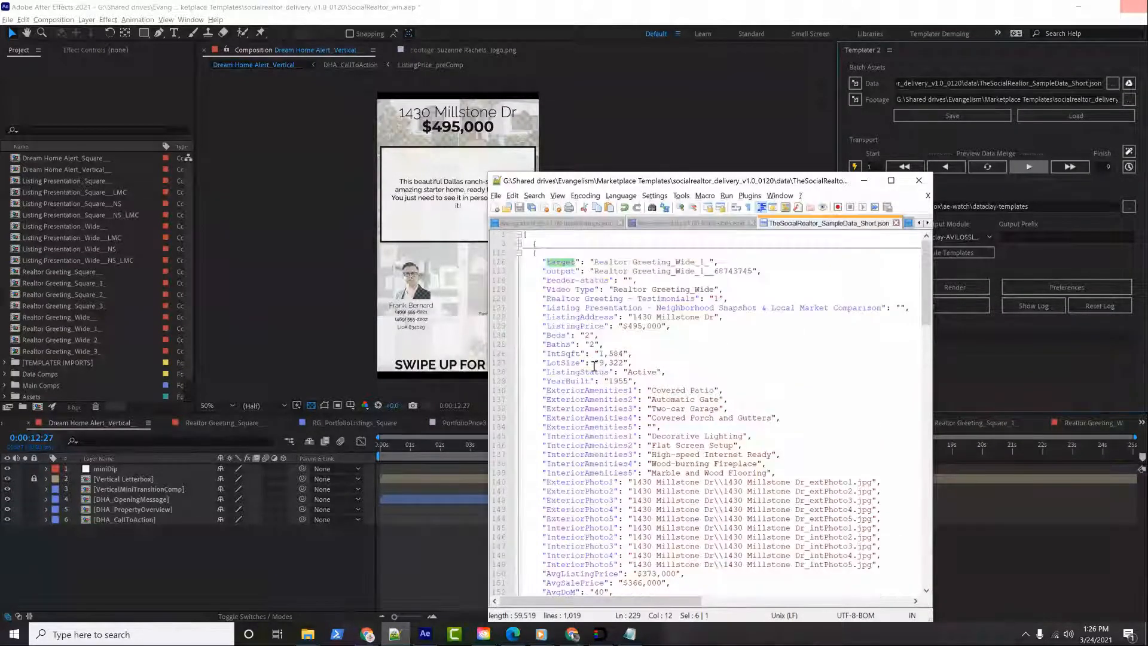
scroll(618, 377, "down", 14)
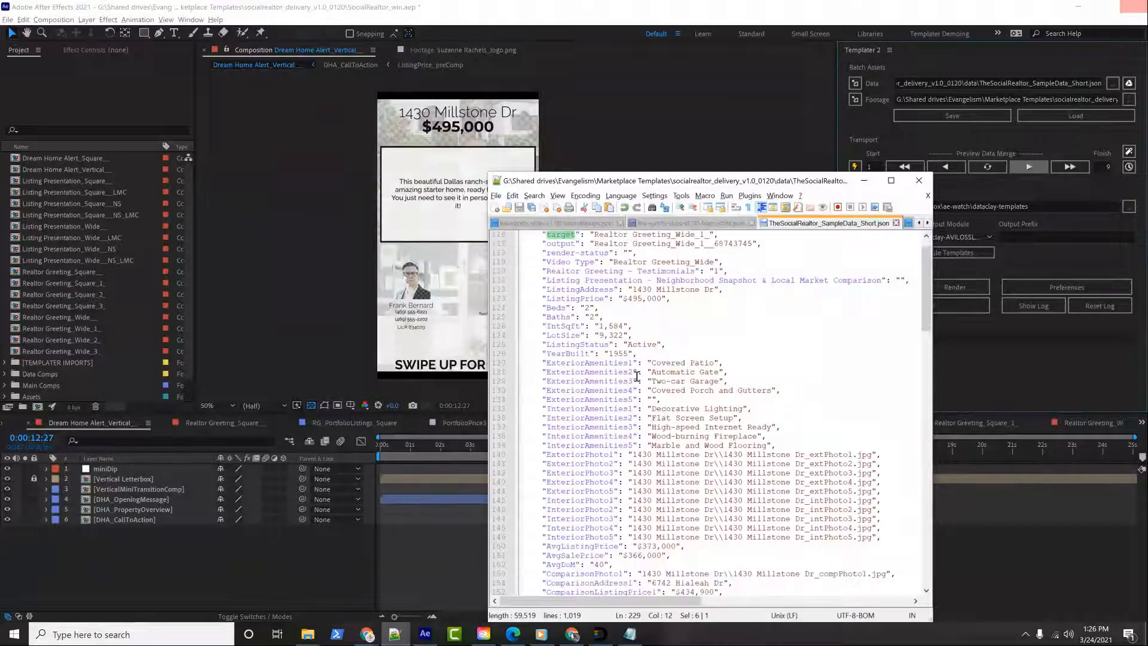
left_click_drag(617, 446, 675, 445)
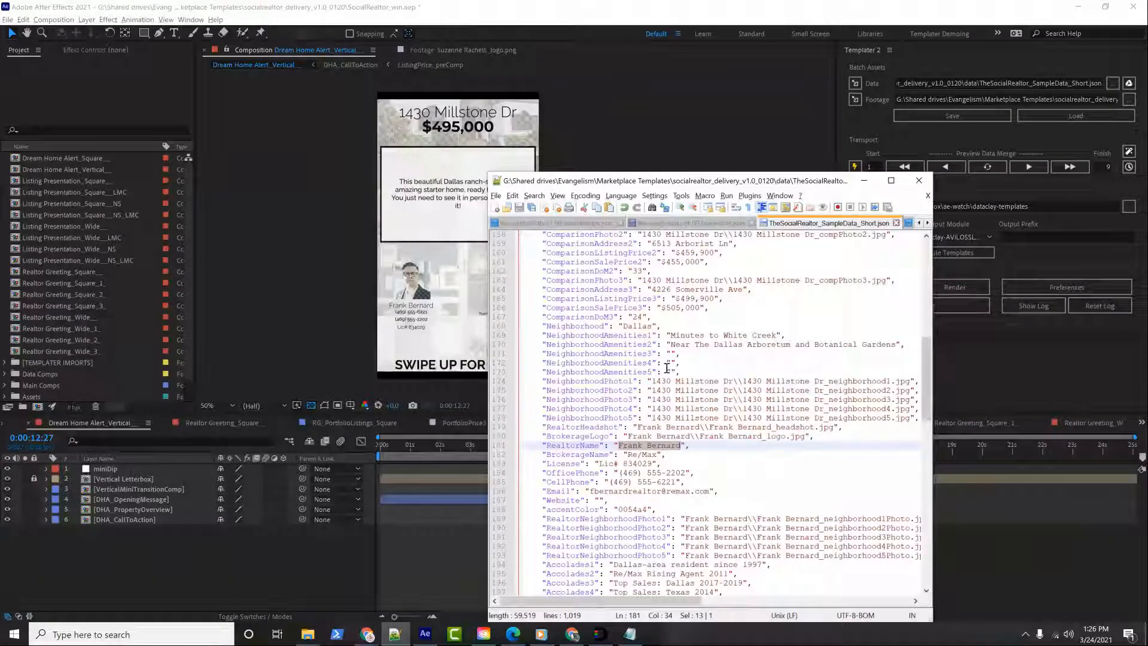
type("Arie Stavchansky")
Save the edited JSON and refresh Templater's preview with the new realtor data
key("ctrl+s")
left_click(988, 167)
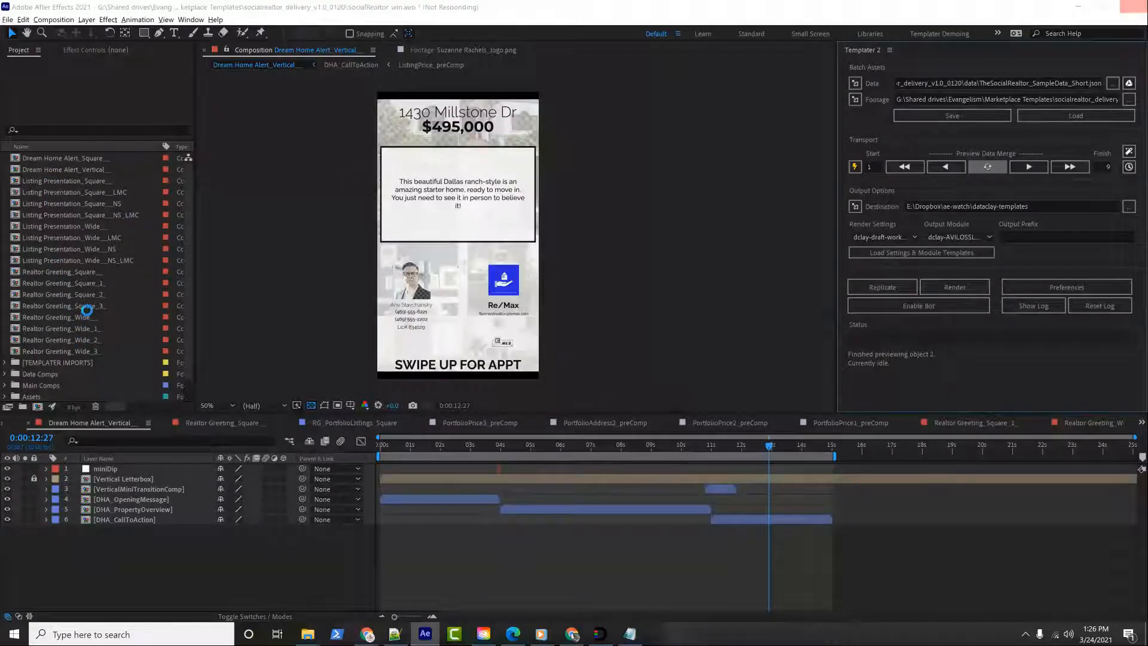
key("alt+Tab")
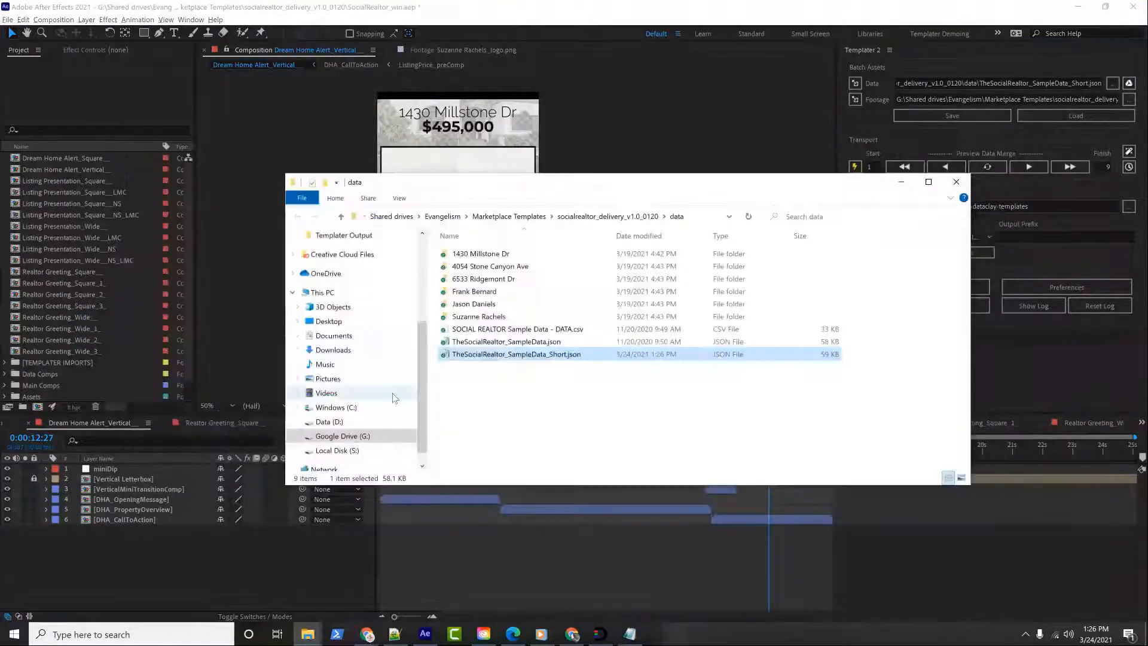
Navigate to socialrealtor_delivery_v1.0_0120 and open OUTLINE - The Social Realtor.pdf
left_click(508, 216)
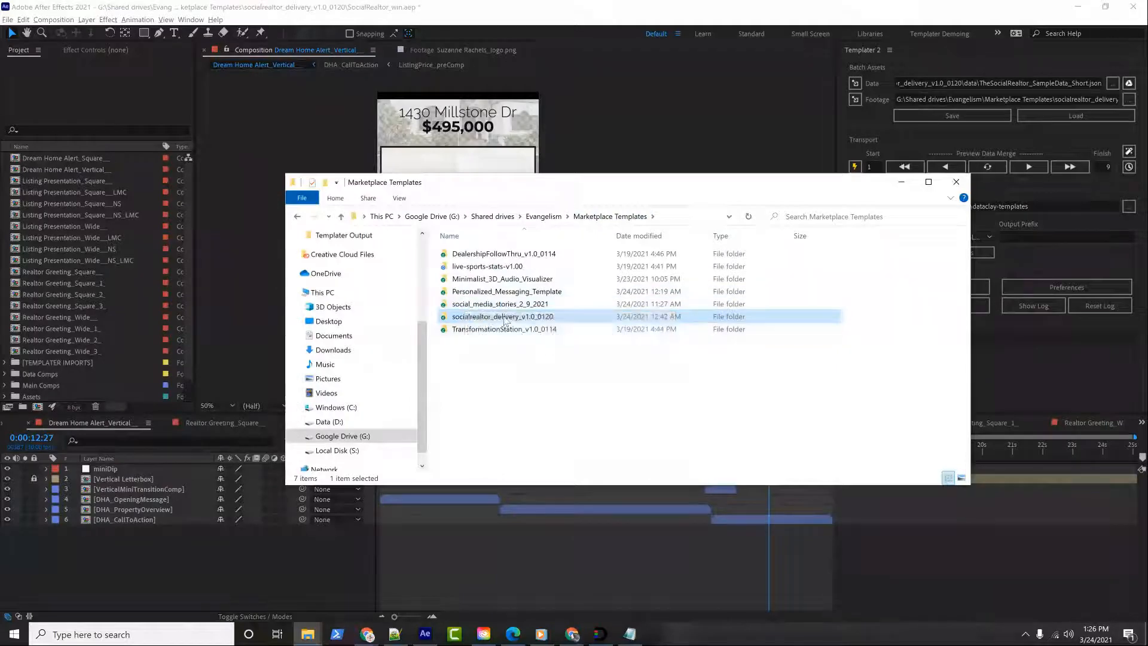
key("Up")
key("Up")
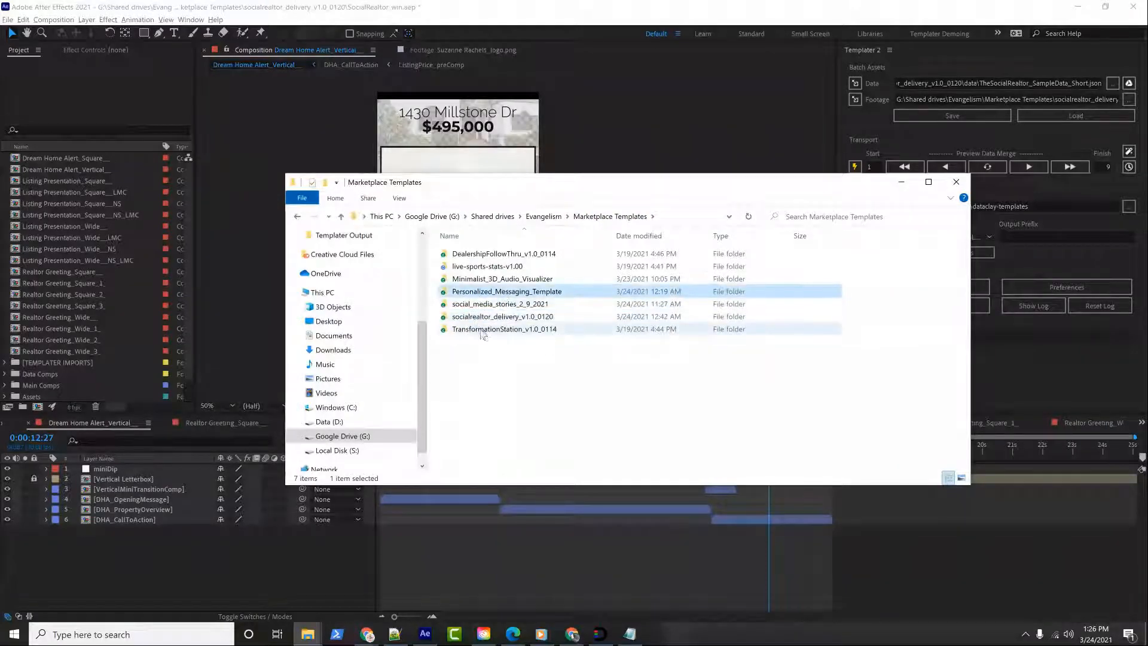
double_click(490, 318)
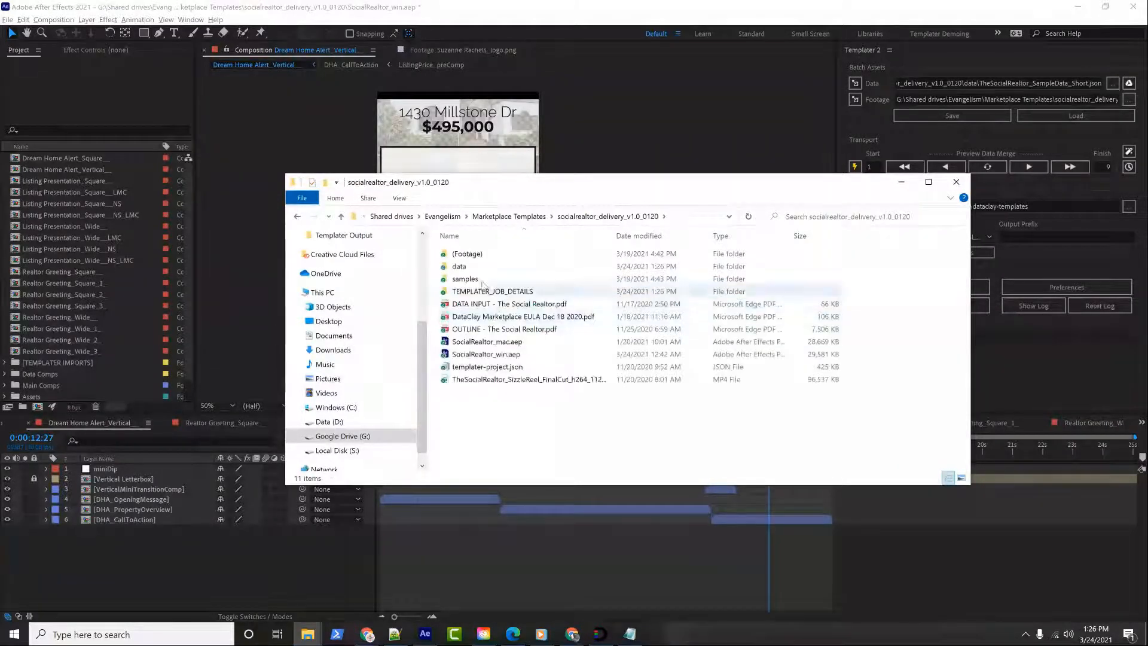
left_click(509, 329)
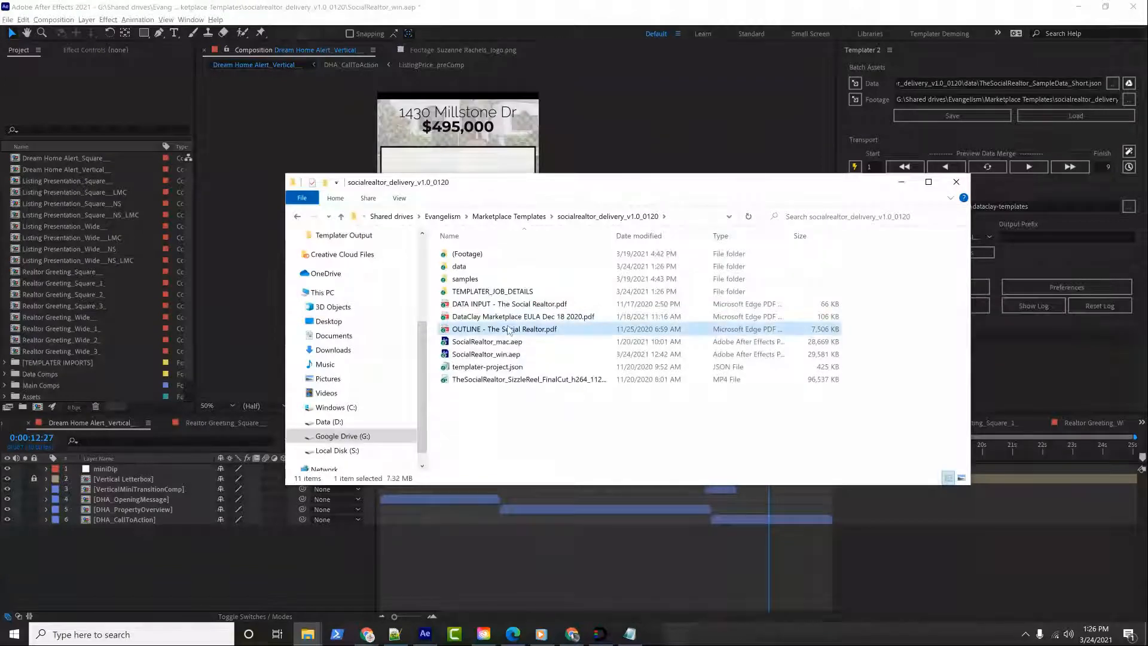
double_click(457, 327)
Read through the outline PDF's Dream Home Alert and Listing Presentation pages
scroll(563, 348, "down", 2)
scroll(564, 348, "down", 9)
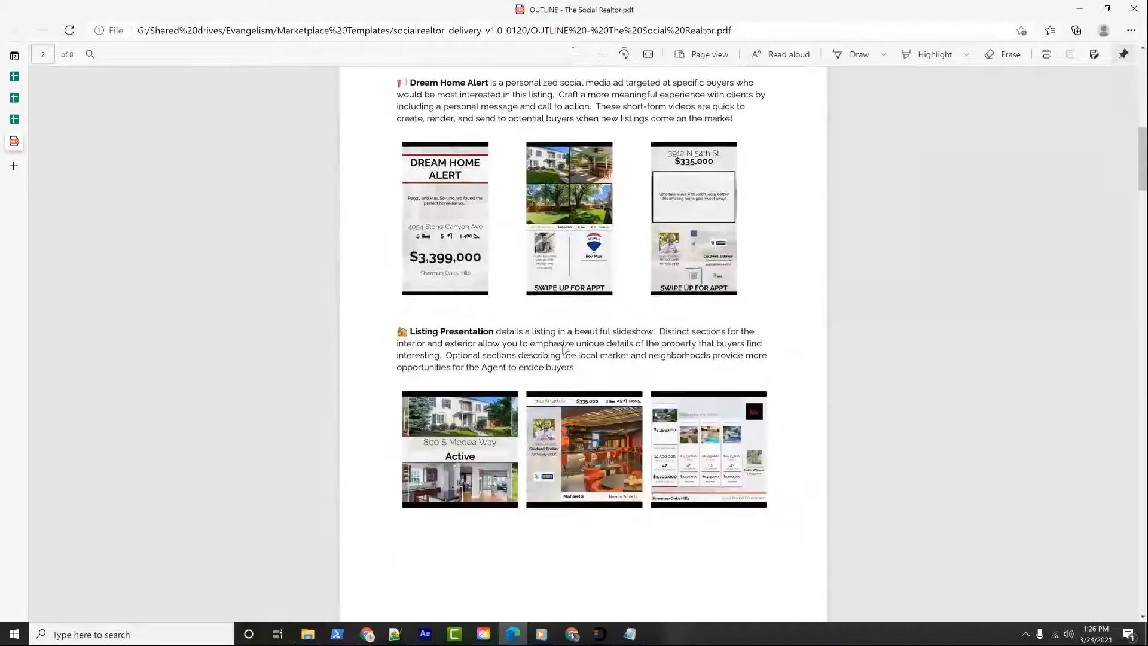
scroll(563, 348, "up", 2)
scroll(565, 346, "down", 2)
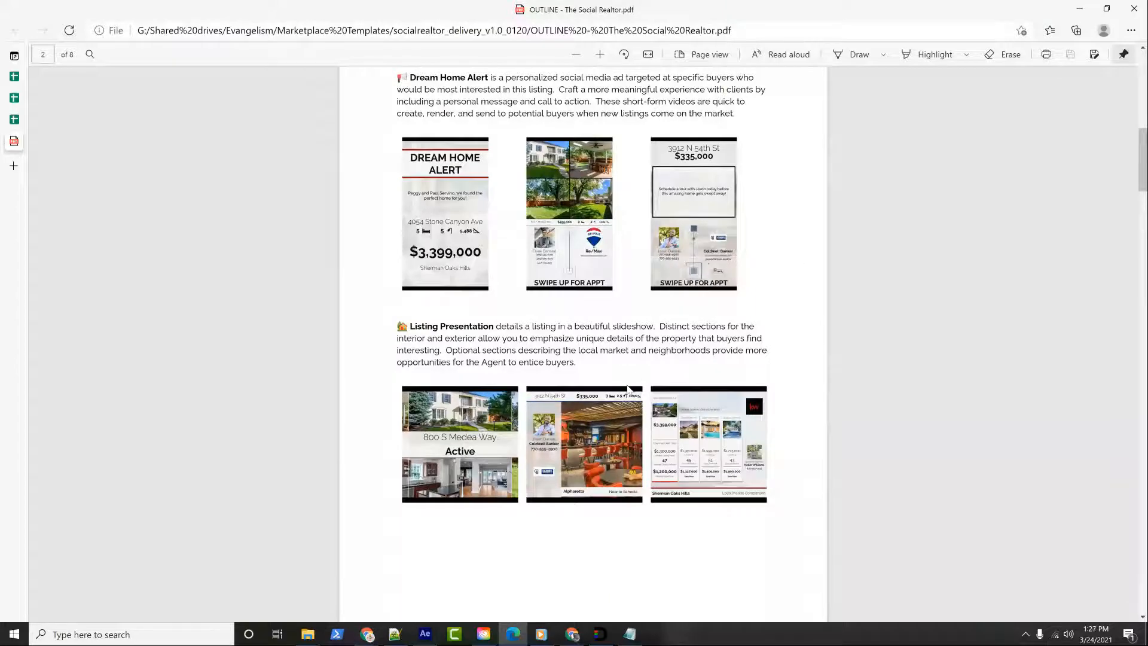
scroll(628, 388, "down", 3)
scroll(626, 364, "up", 2)
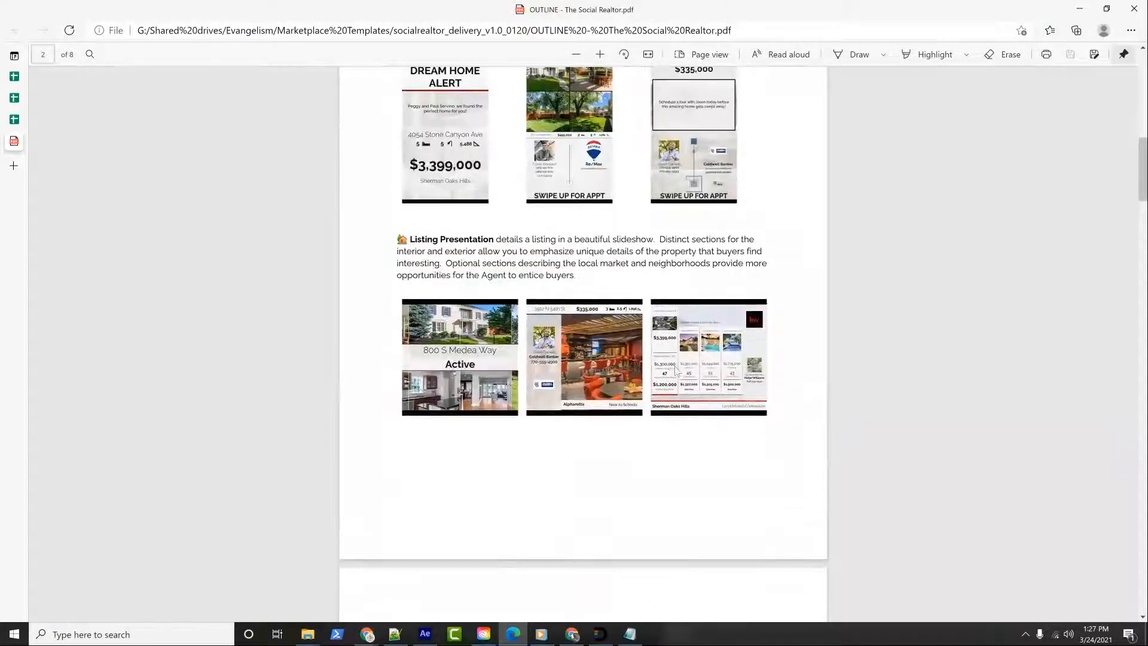
scroll(675, 369, "down", 10)
scroll(675, 367, "down", 1)
key("alt+Tab")
Open DATA INPUT - The Social Realtor.pdf and review its asset and layer-name tables
double_click(542, 304)
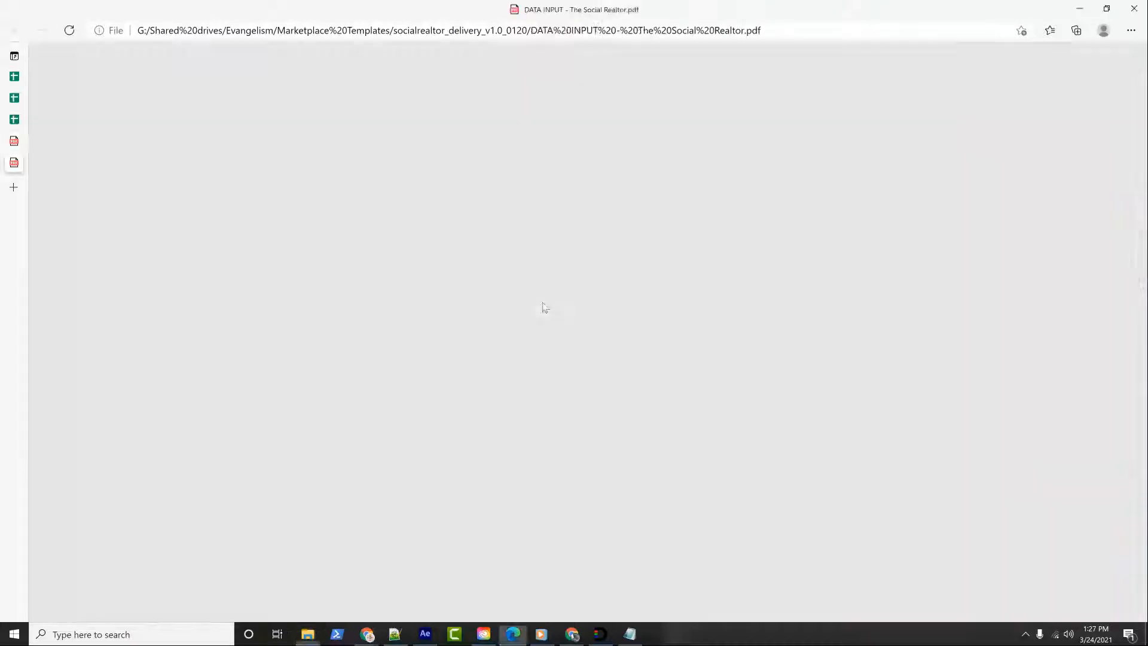
scroll(594, 322, "down", 4)
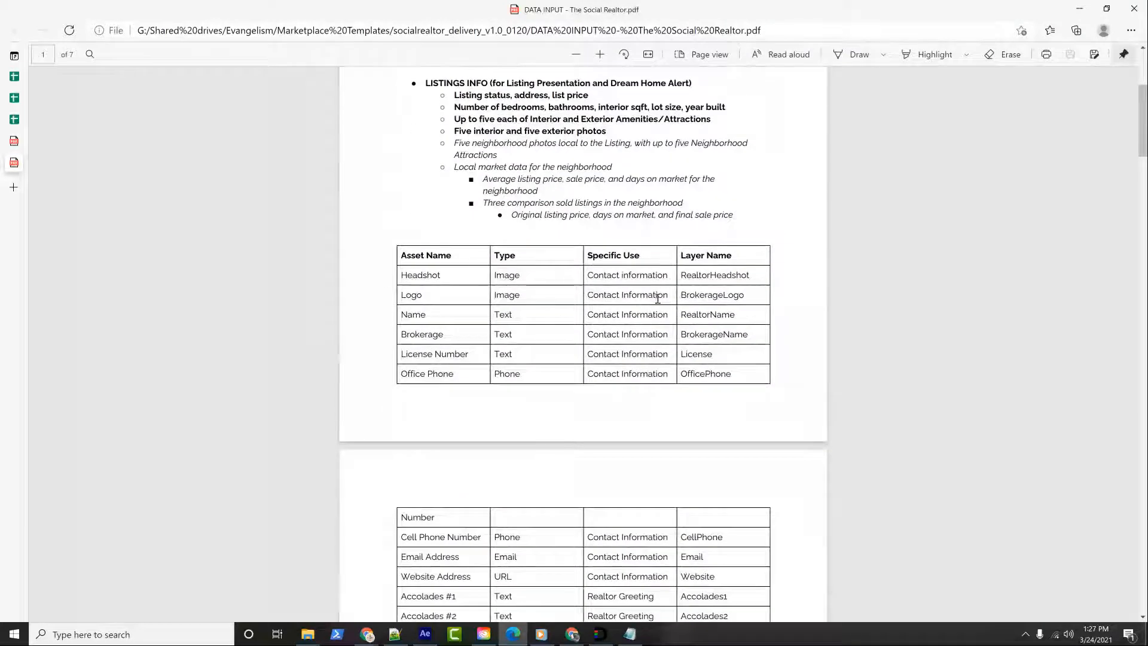
scroll(660, 295, "down", 7)
scroll(645, 310, "up", 2)
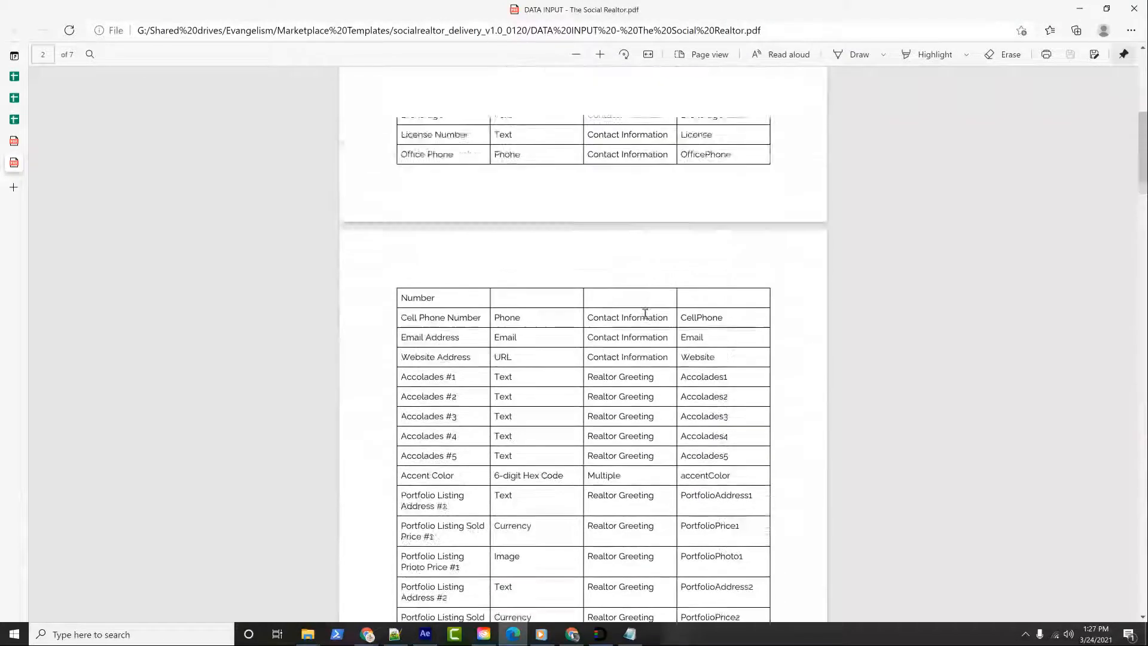
scroll(645, 314, "up", 2)
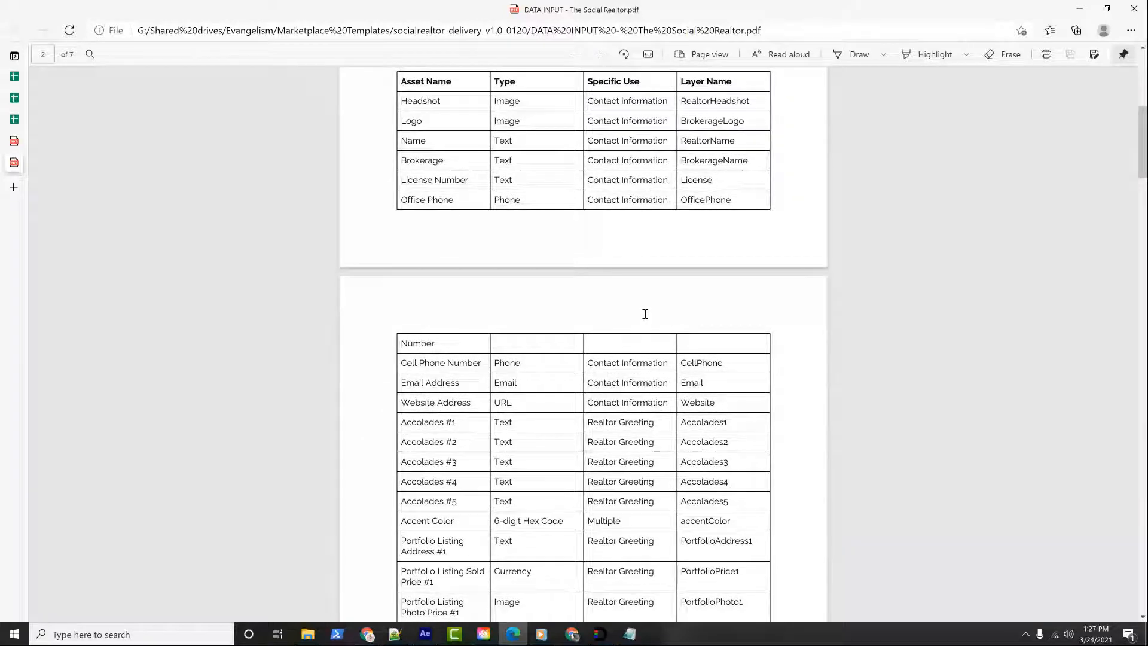
scroll(622, 366, "down", 15)
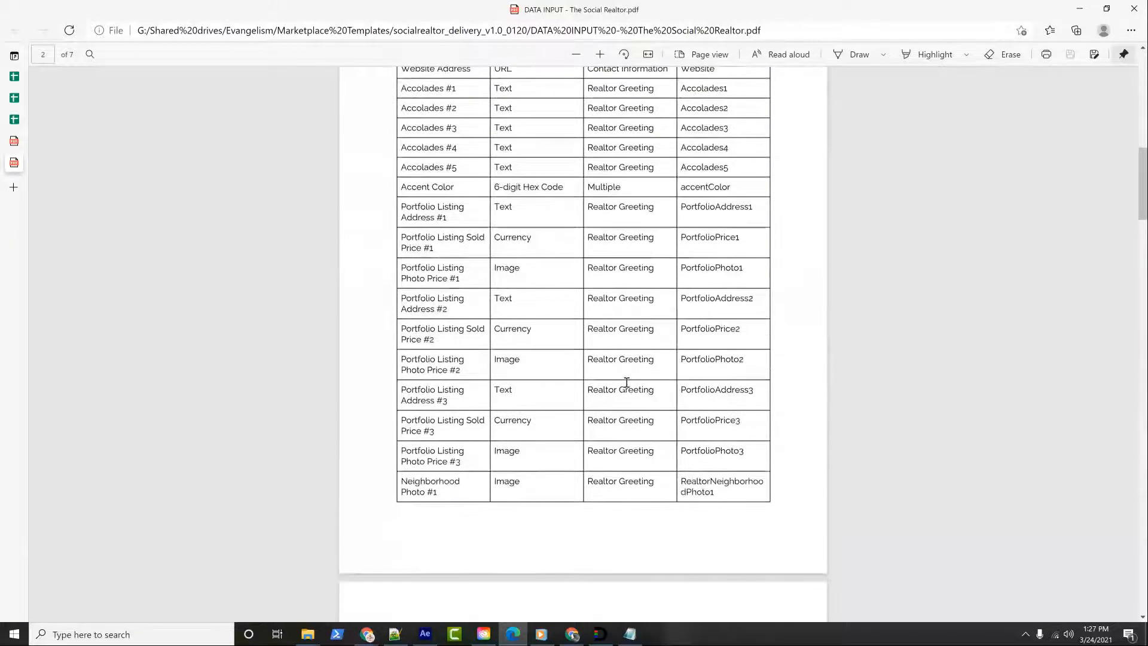
scroll(626, 382, "down", 1)
scroll(630, 321, "up", 16)
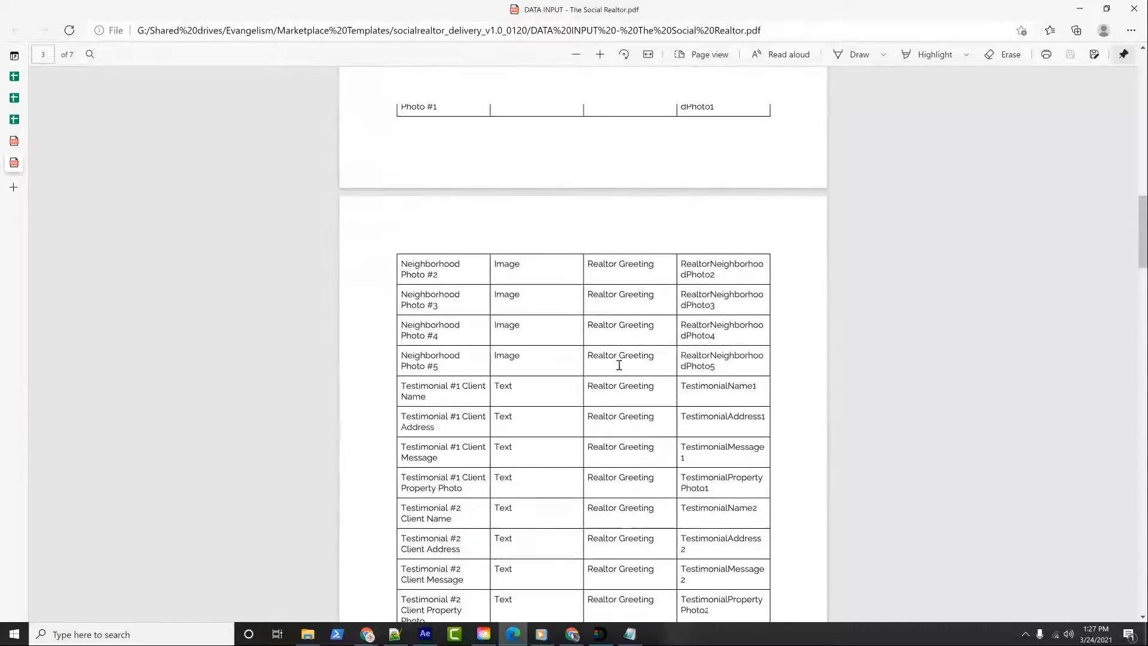
scroll(616, 369, "up", 7)
left_click_drag(681, 342, 741, 469)
right_click(742, 468)
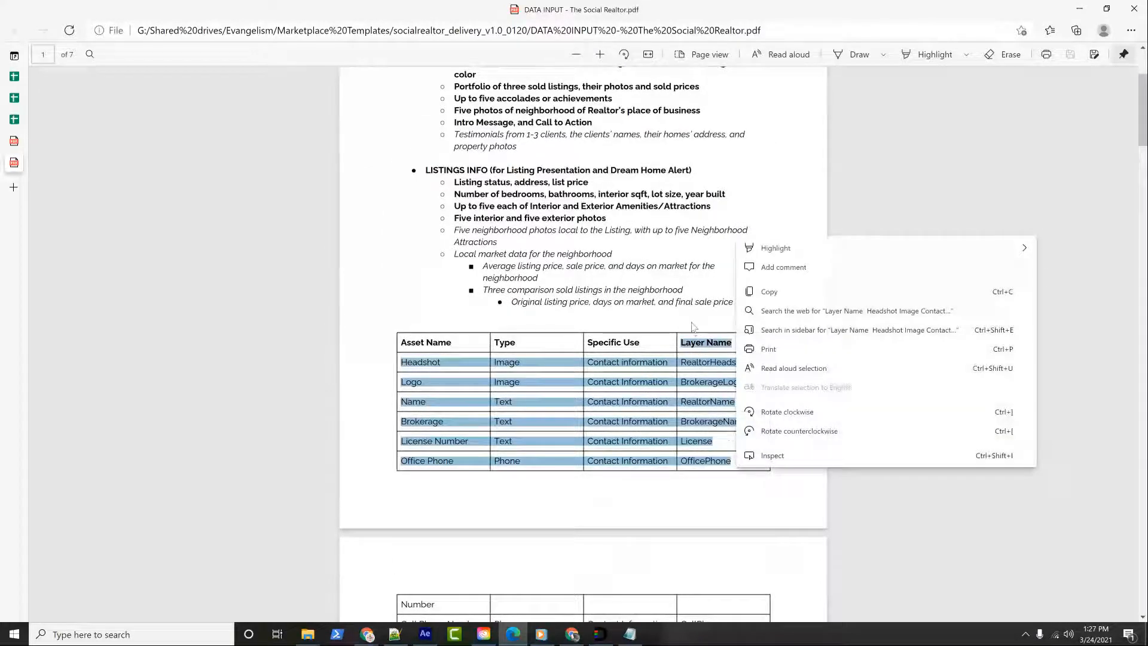
left_click(687, 326)
Compare the JSON keys, such as NeighborhoodAmenities1 and the neighborhood photo keys, in Notepad++
key("alt+Tab")
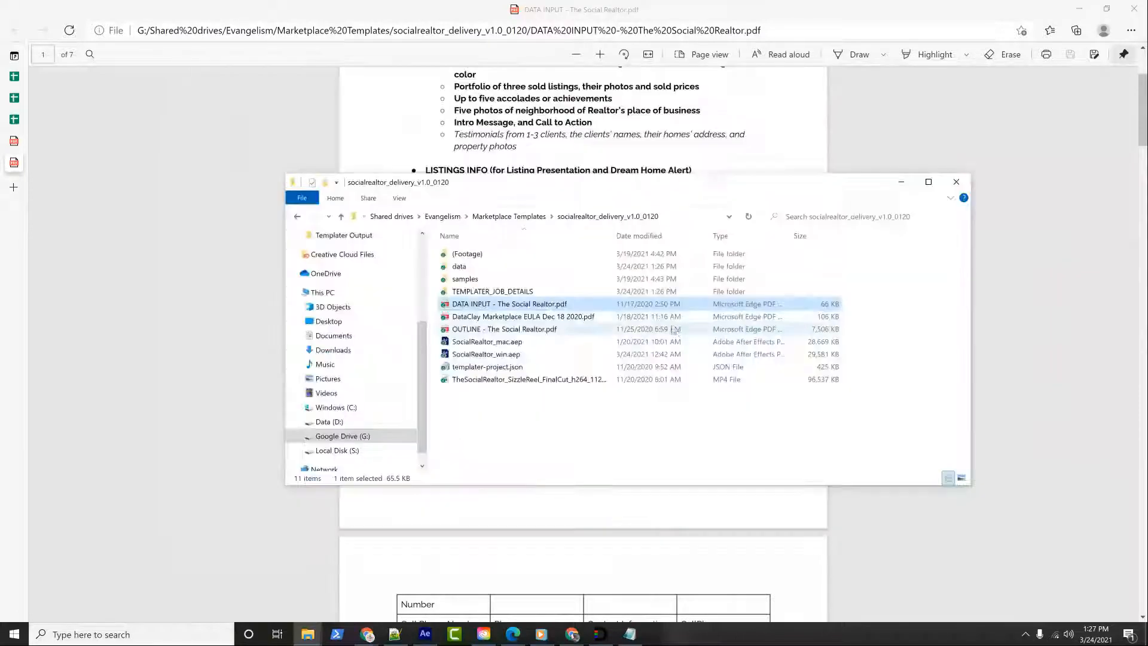
key("alt+Tab")
key("alt+Tab")
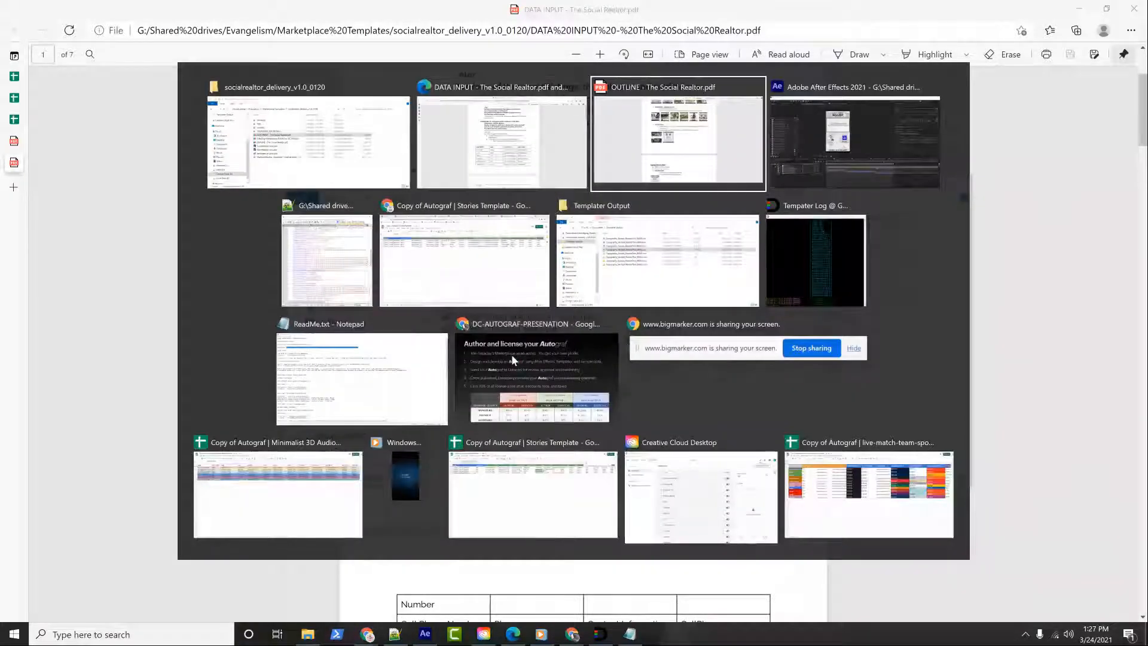
left_click(349, 265)
left_click_drag(547, 281, 623, 281)
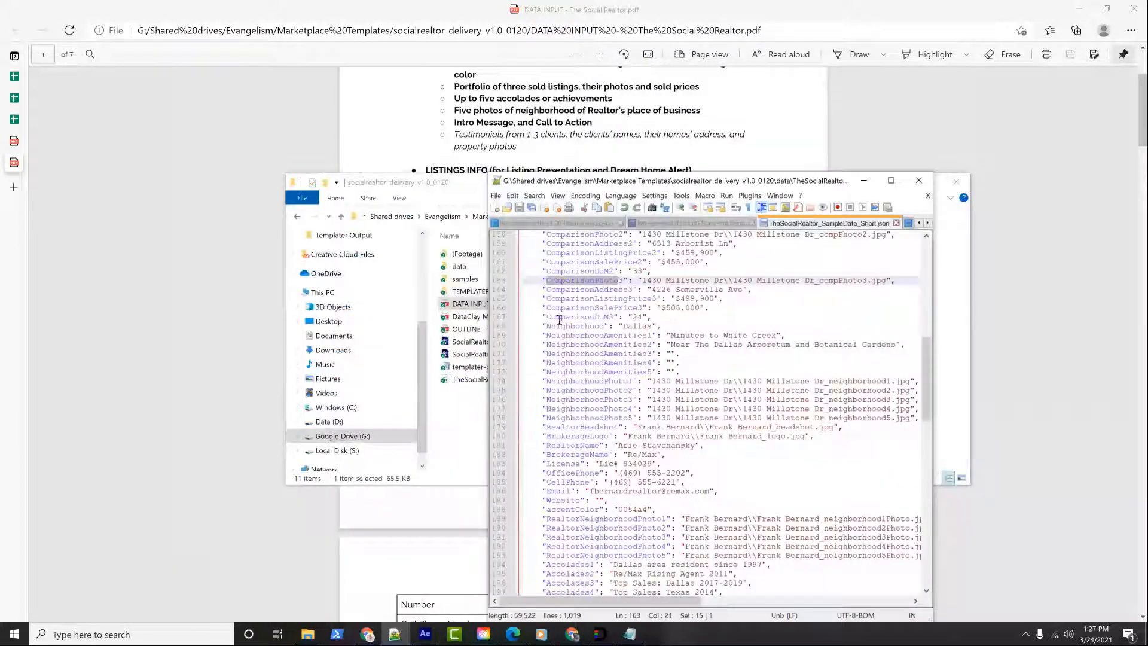
left_click_drag(545, 335, 651, 335)
left_click_drag(562, 345, 636, 353)
left_click_drag(575, 379, 619, 419)
Glance back at the DATA INPUT PDF, then return to After Effects
key("alt+Tab")
left_click(613, 137)
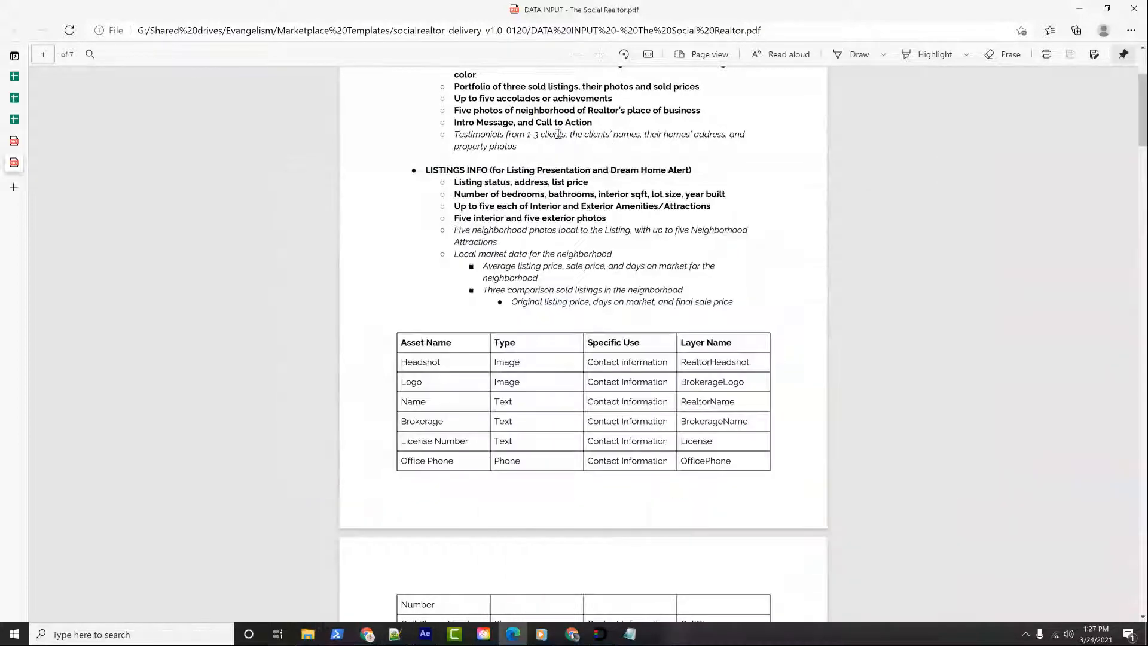
key("alt+Tab")
key("alt+Tab")
key("alt+Tab")
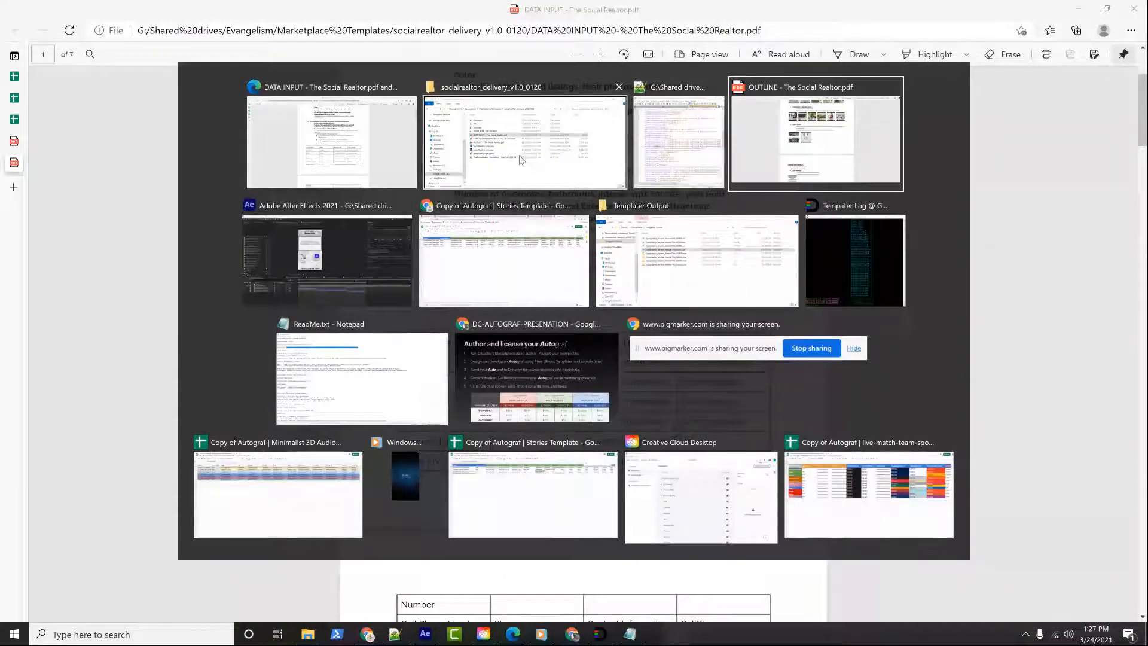
key("alt+shift+Tab")
key("alt+shift+Tab")
key("alt+Tab")
key("alt+Tab")
key("alt+Tab")
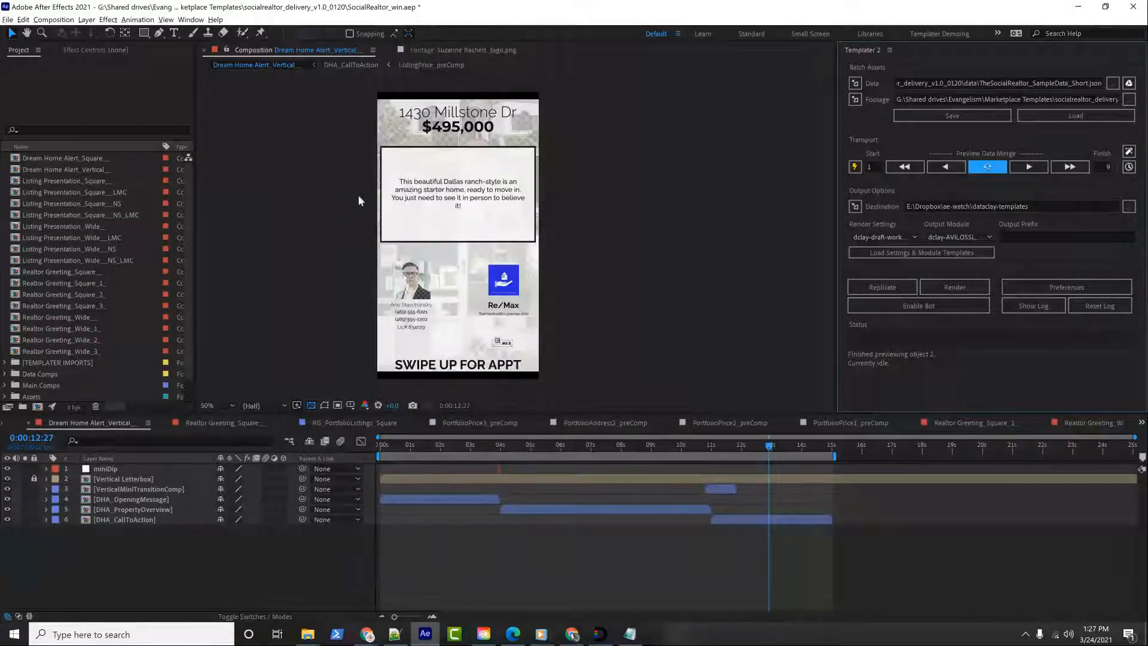
Open Minimalist_3D_Audio_Visualizer.aep from the recent projects list
left_click(135, 101)
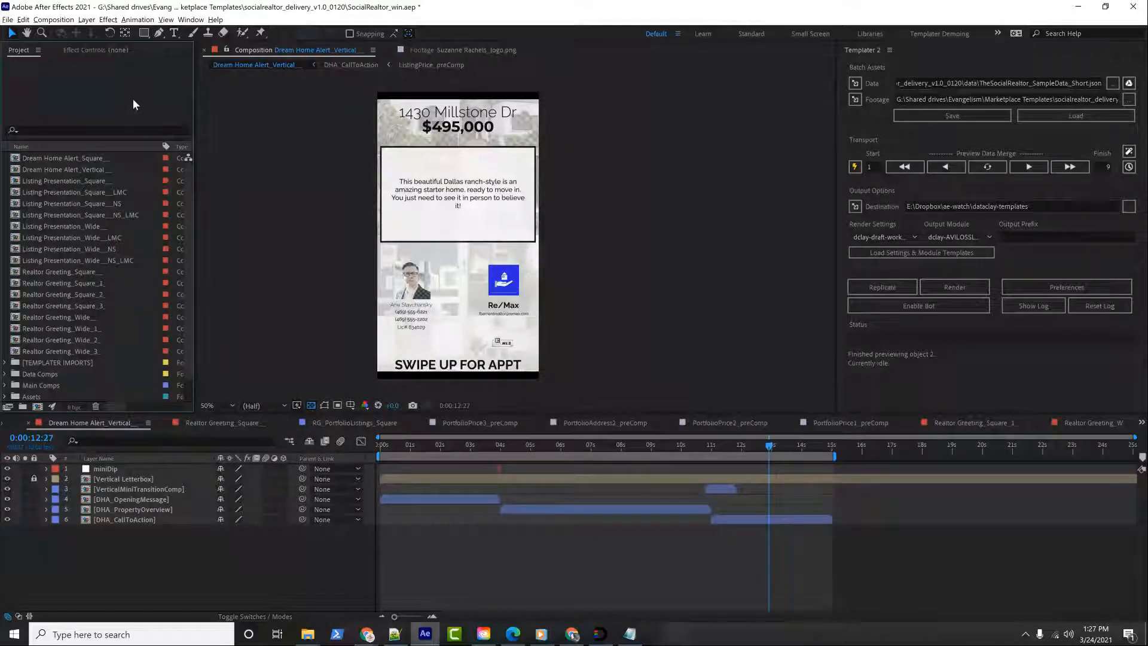
left_click(4, 20)
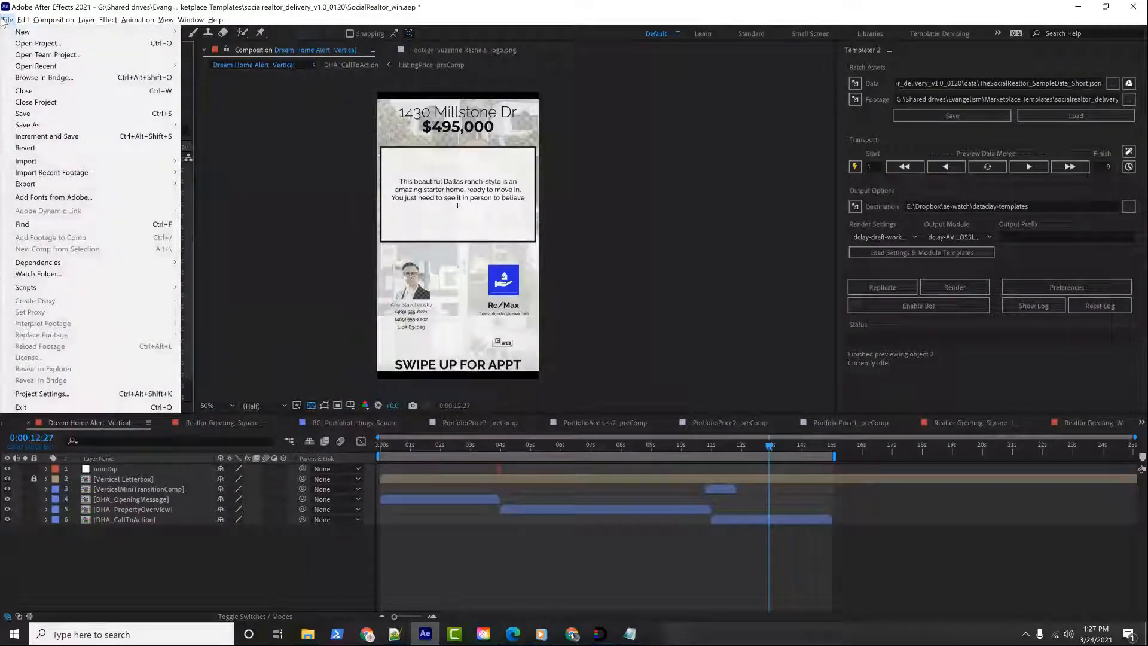
mouse_move(45, 69)
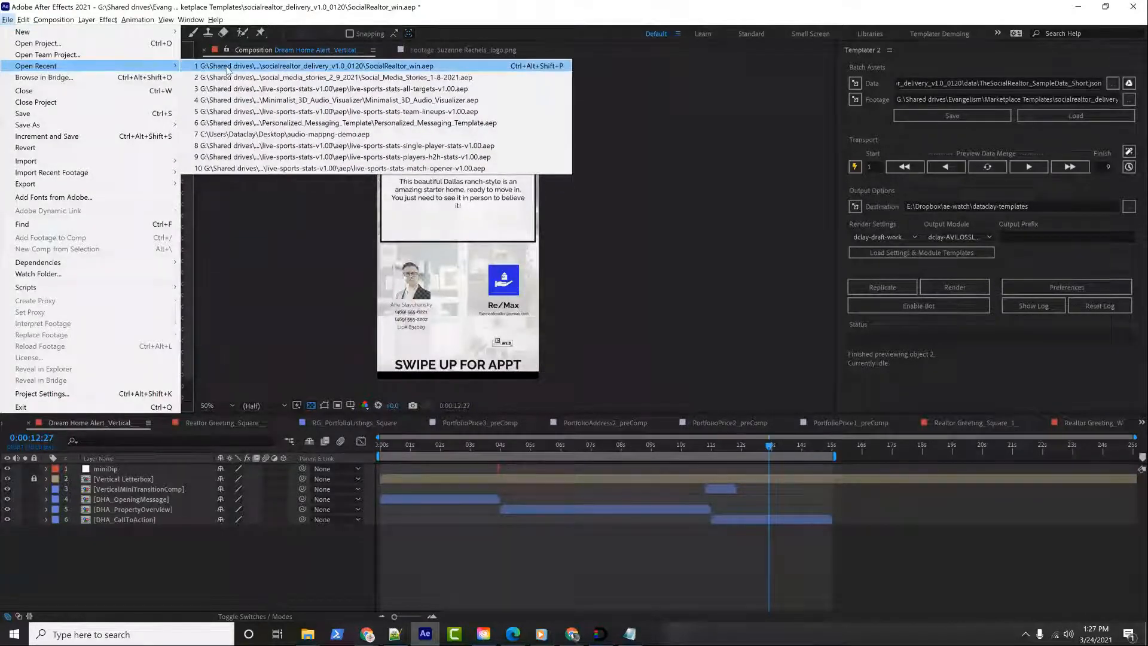
left_click(302, 100)
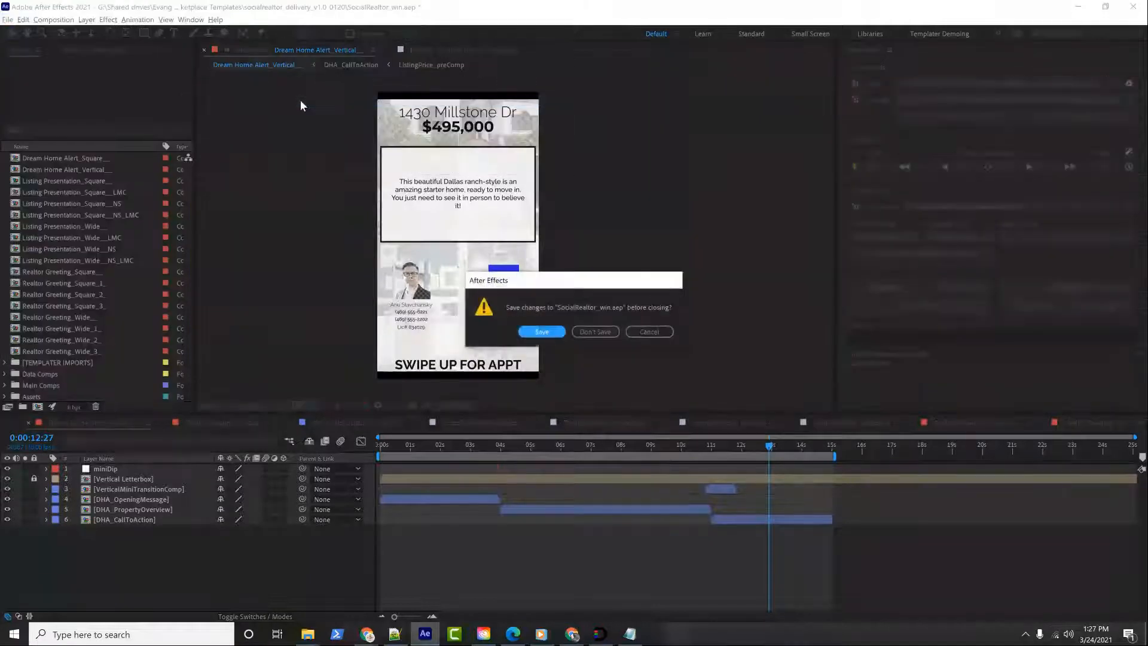
Discard the real-estate project's changes, preview AV1_HD_Dark_Render at 0:05:05, and load Templater's data settings
left_click(580, 336)
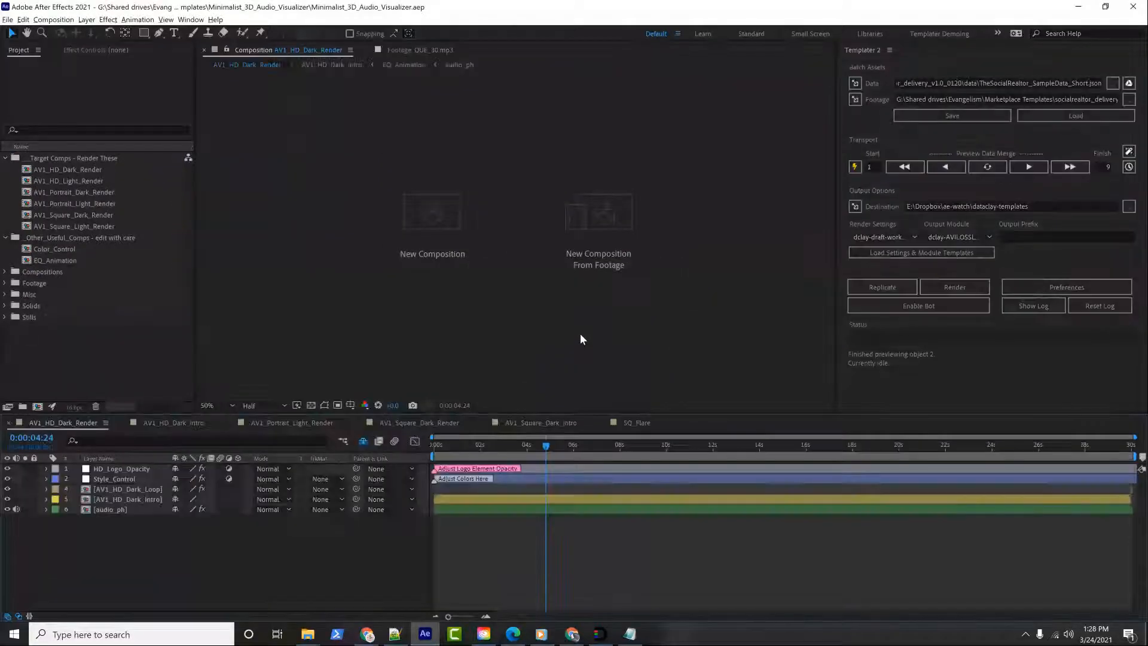
left_click_drag(549, 446, 554, 446)
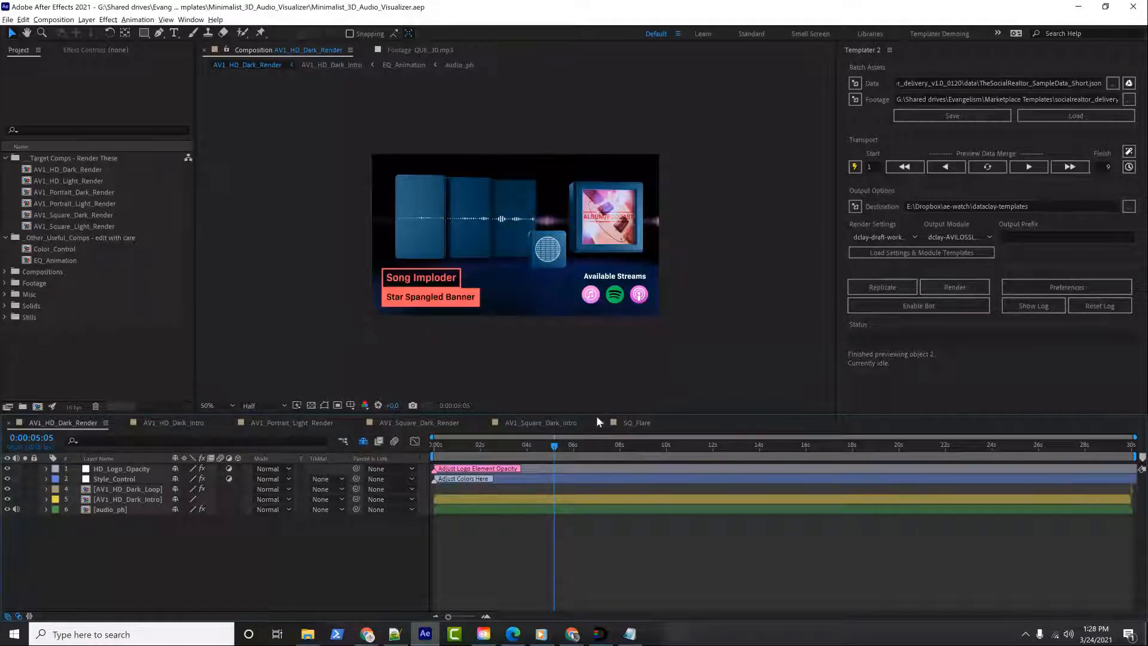
left_click_drag(599, 412, 598, 379)
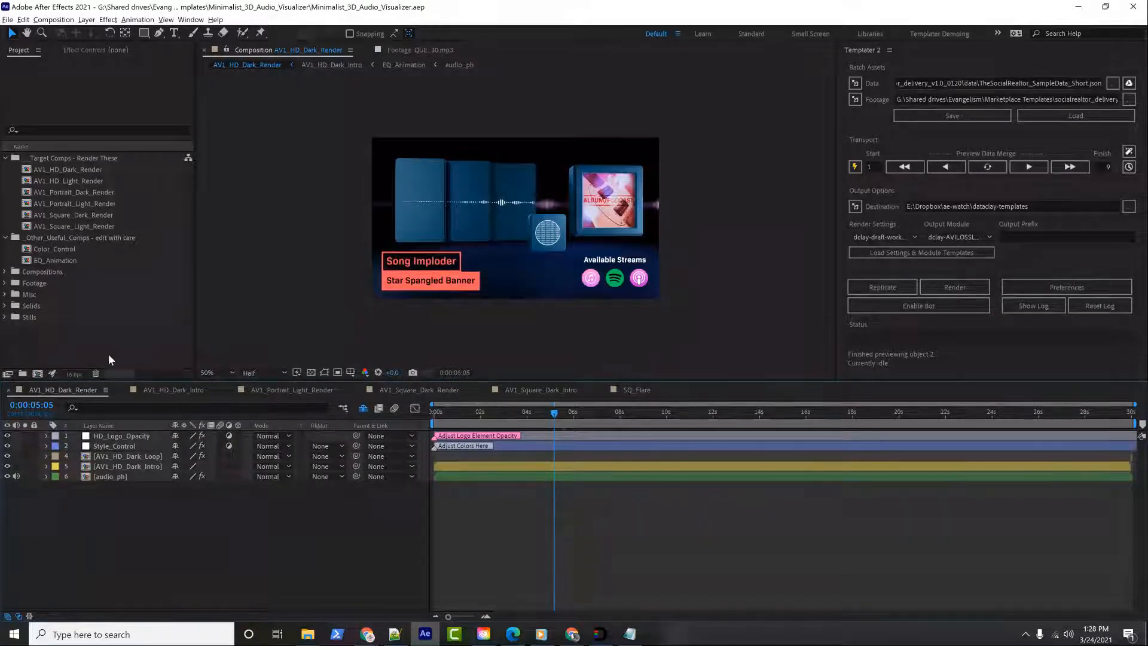
left_click(1043, 119)
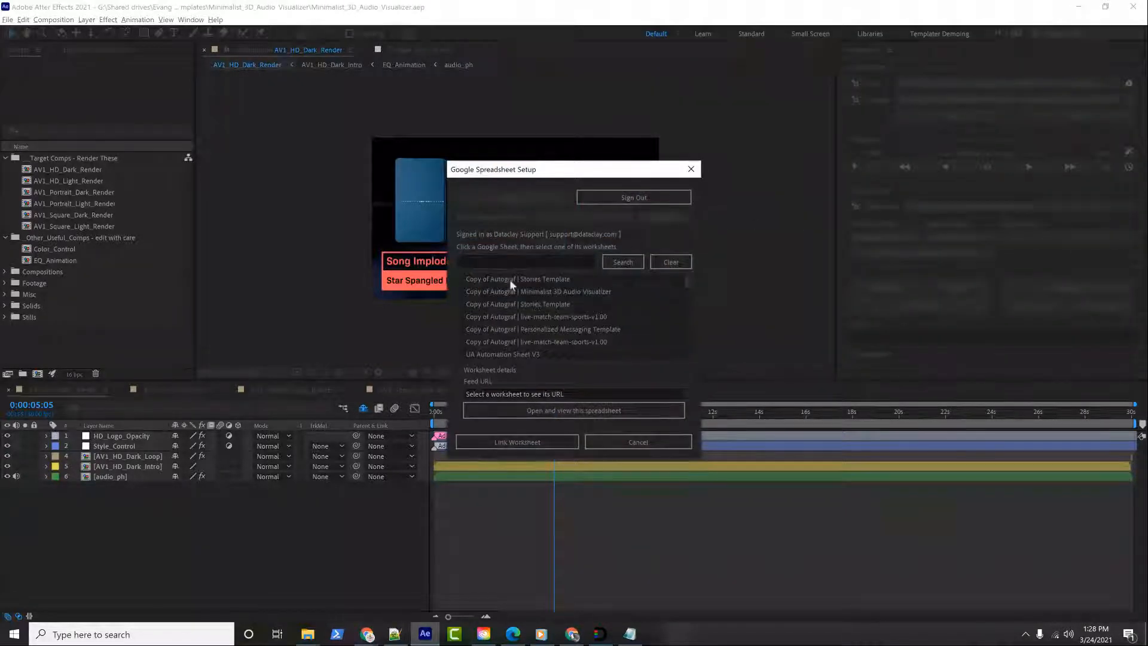
Link Templater to the AV1_Master worksheet and open that spreadsheet in the browser
left_click(547, 293)
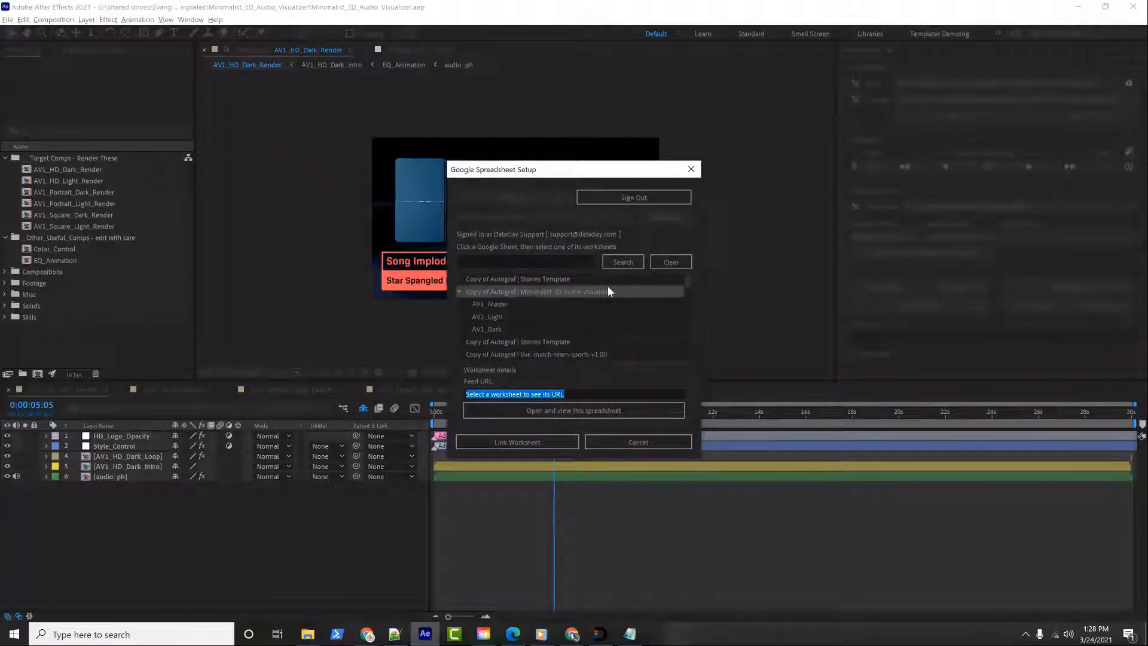
left_click(497, 306)
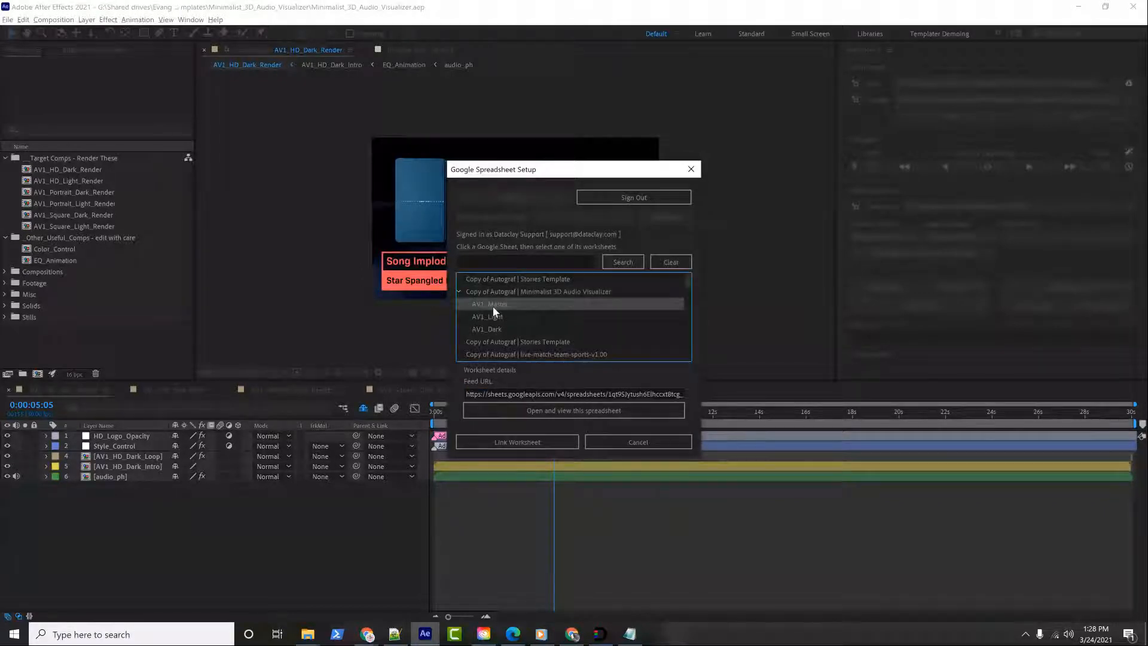
left_click(529, 445)
left_click(855, 84)
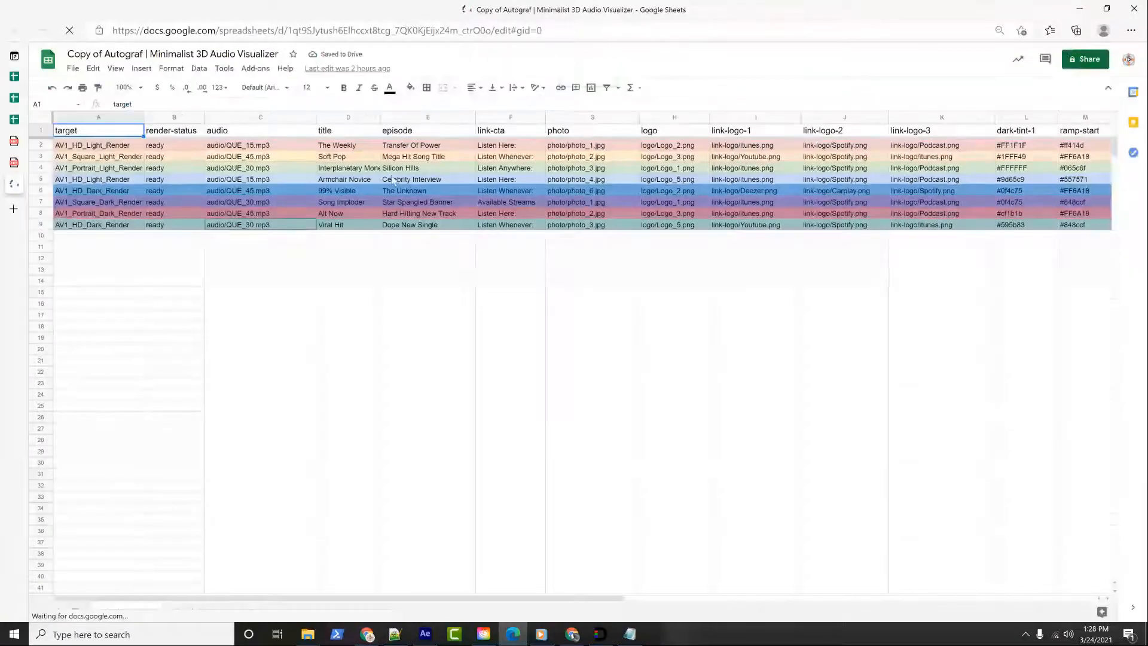
Compare the QUE_15, QUE_30 and QUE_45.mp3 audio paths in column C, cells C2–C4, then return to After Effects
left_click(241, 133)
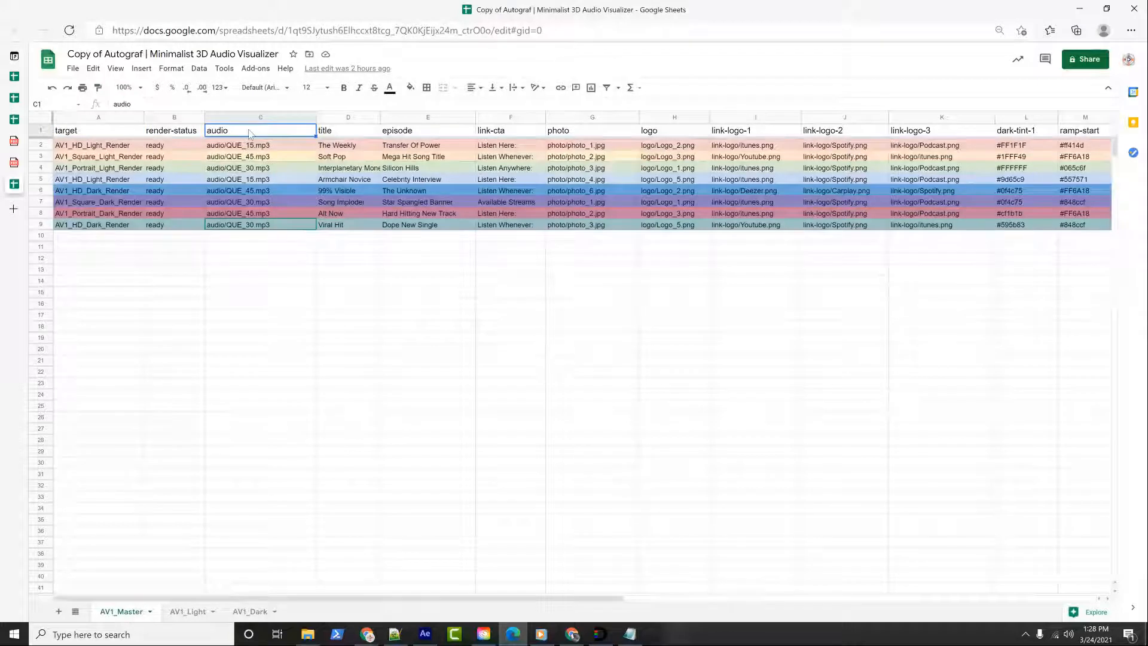
key("ctrl+space")
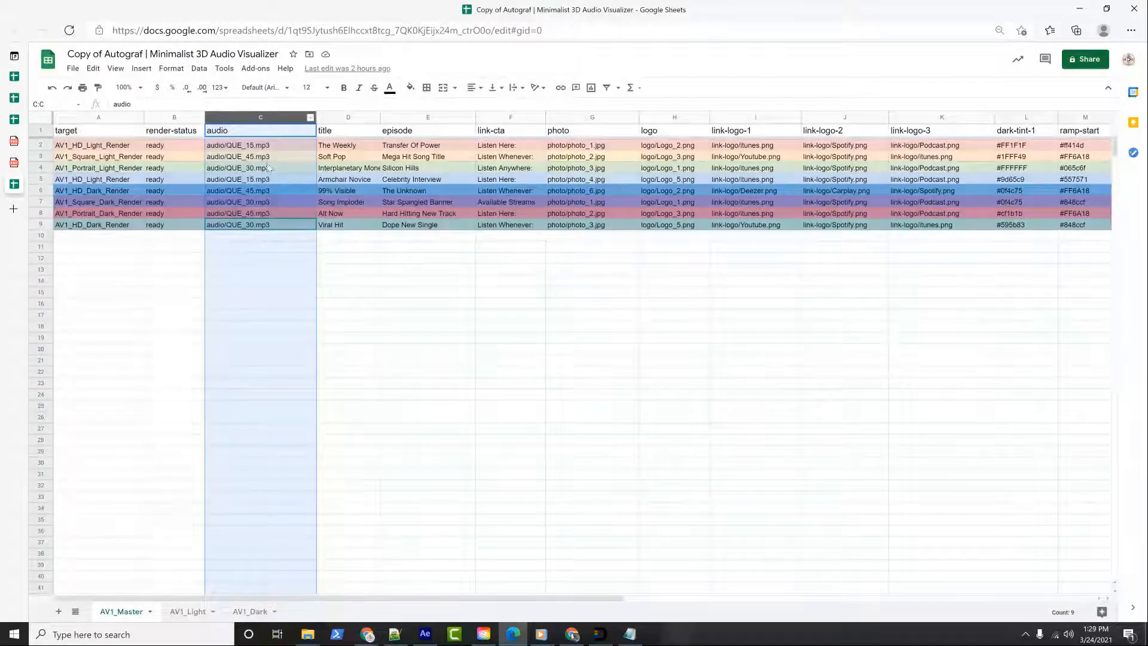
left_click(267, 146)
key("Down")
key("Down")
key("Down")
key("Down")
key("Down")
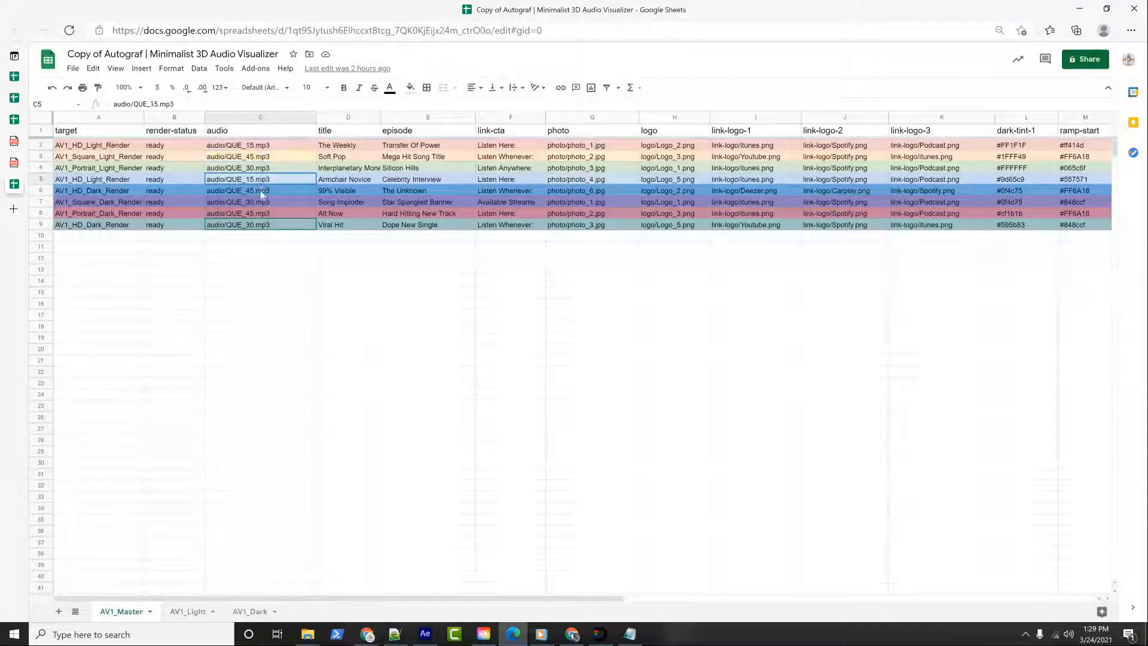
key("Down")
key("Down")
left_click(263, 252)
left_click(256, 149)
left_click(253, 157)
left_click(251, 168)
left_click(252, 147)
left_click(253, 170)
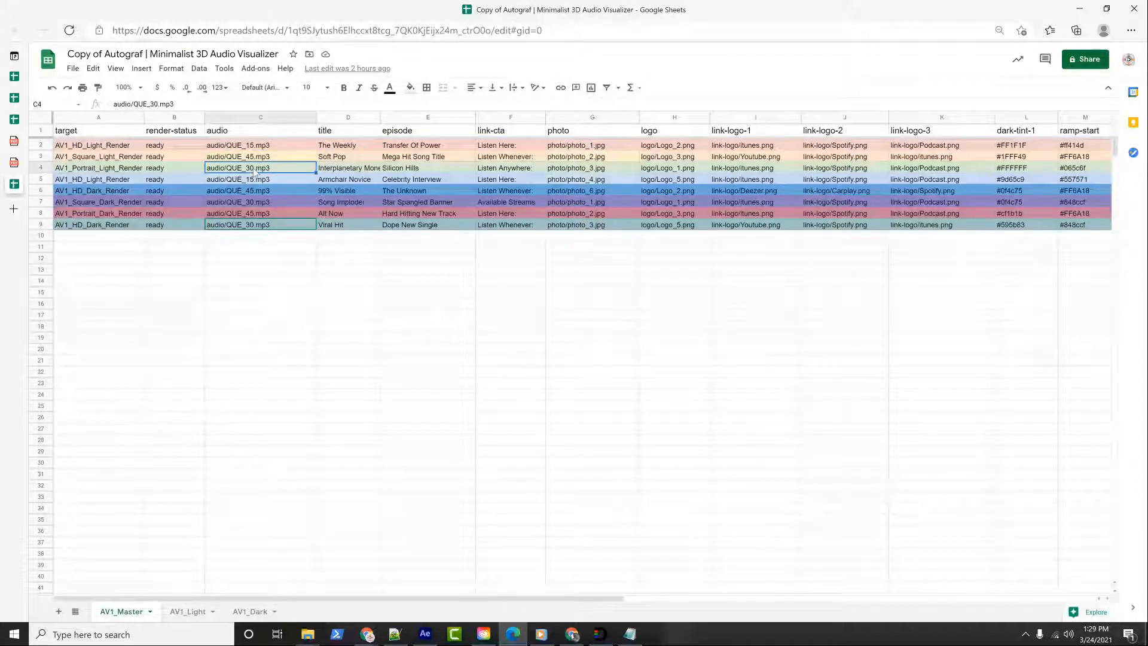
key("alt+Tab")
Examine the footage folder path ending in (Footage)\Media against the sheet's photo entries G2–G10
left_click(999, 99)
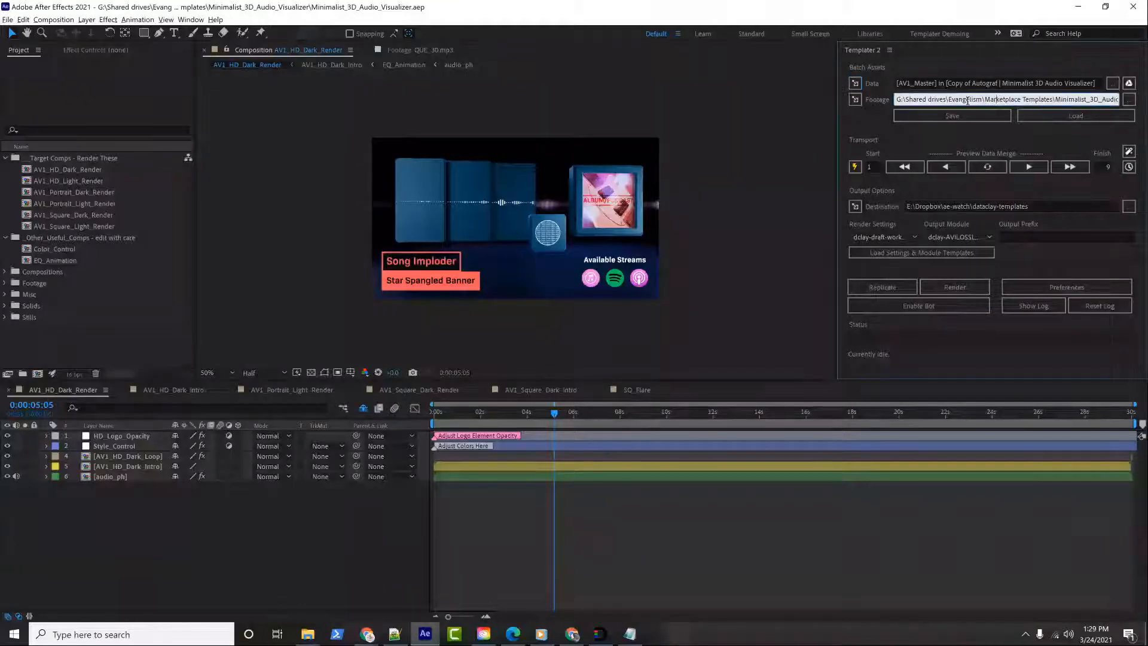
left_click_drag(913, 99, 1053, 95)
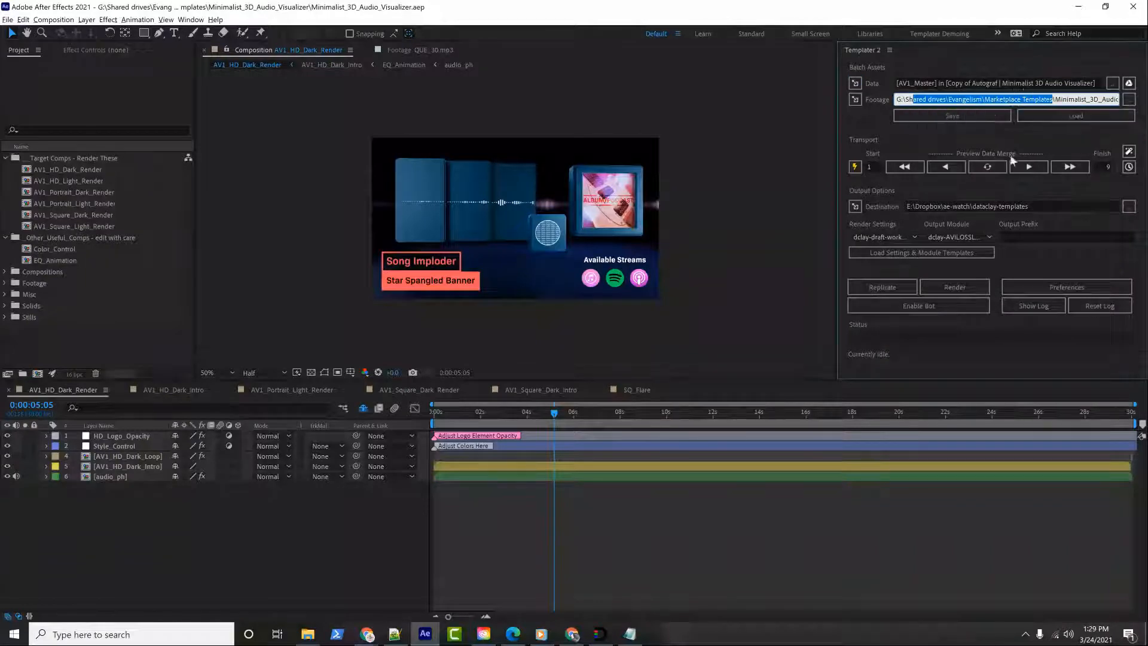
left_click(1038, 131)
left_click(901, 98)
left_click_drag(901, 98, 1048, 99)
left_click(980, 100)
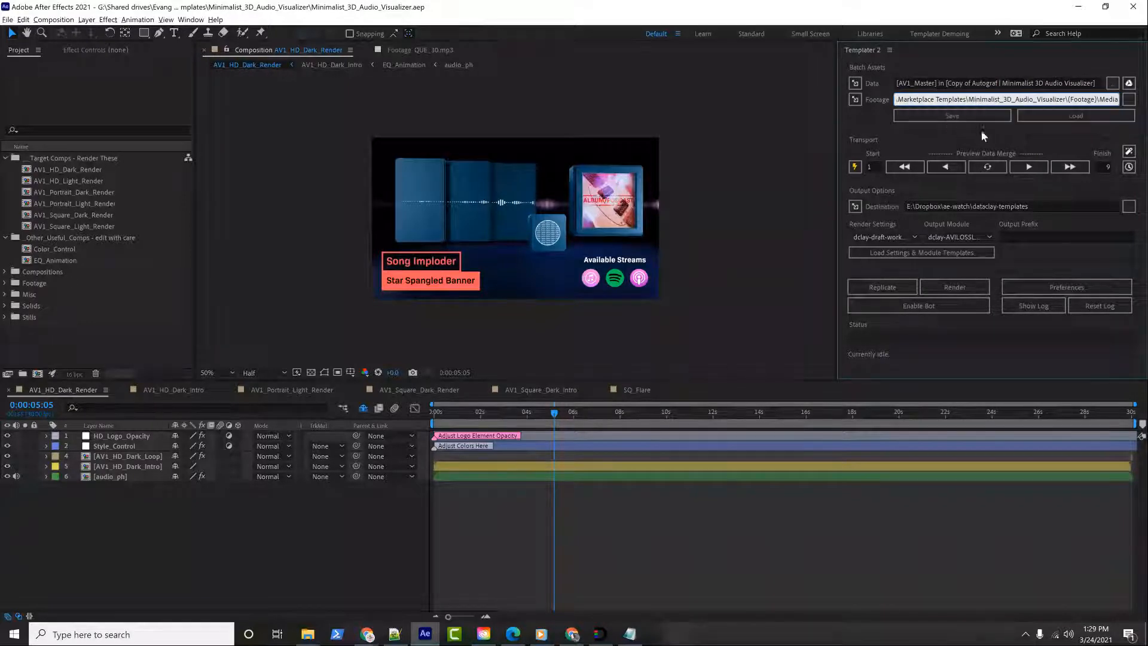
left_click_drag(1069, 98, 1114, 95)
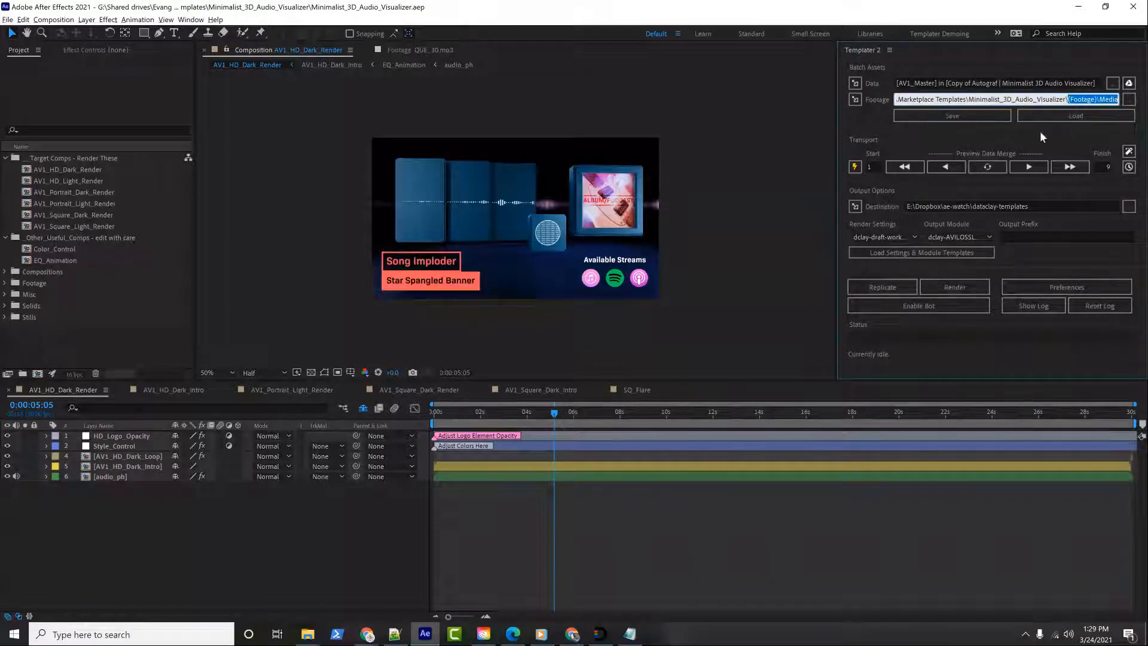
key("alt+Tab")
left_click_drag(601, 146, 610, 235)
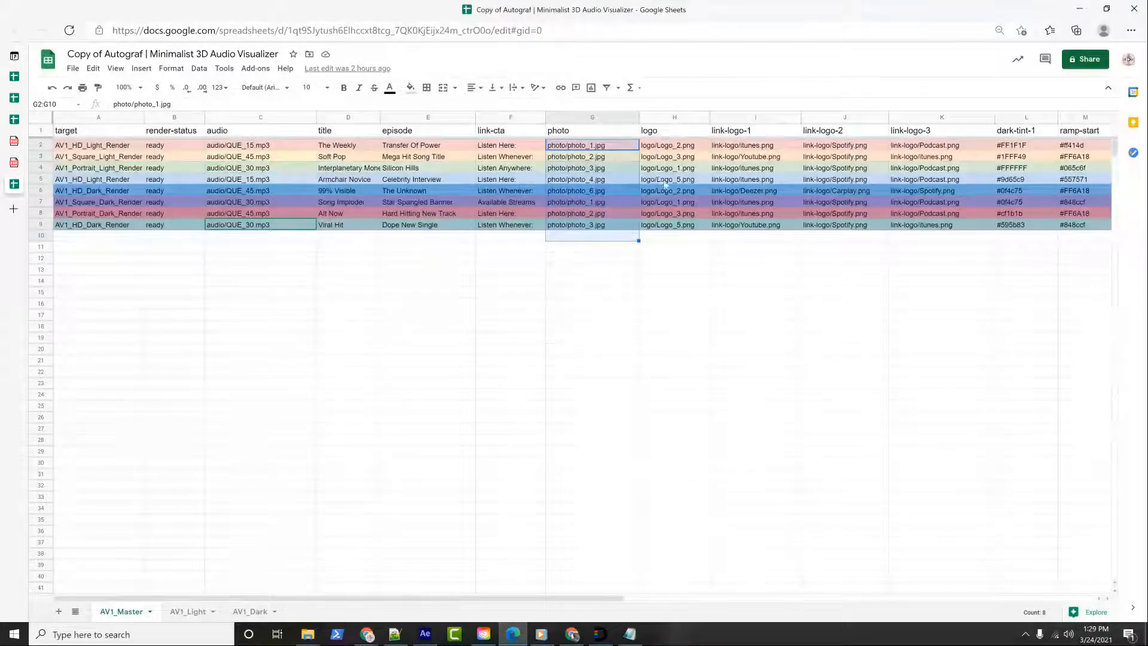
key("alt+Tab")
left_click_drag(1068, 99, 931, 100)
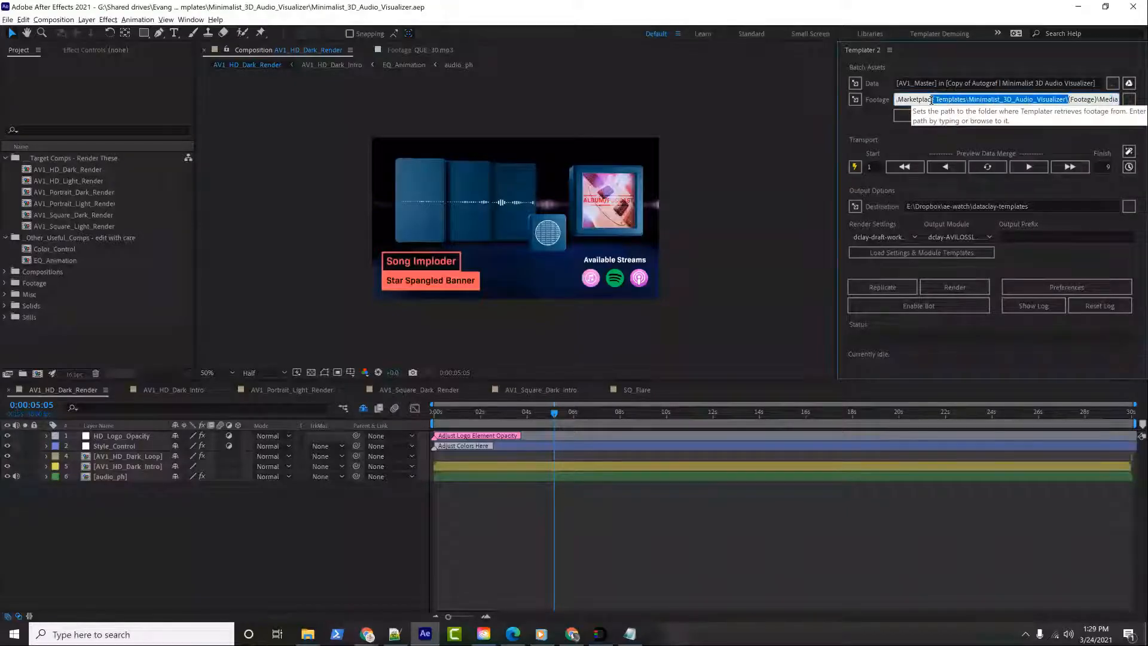
left_click(867, 123)
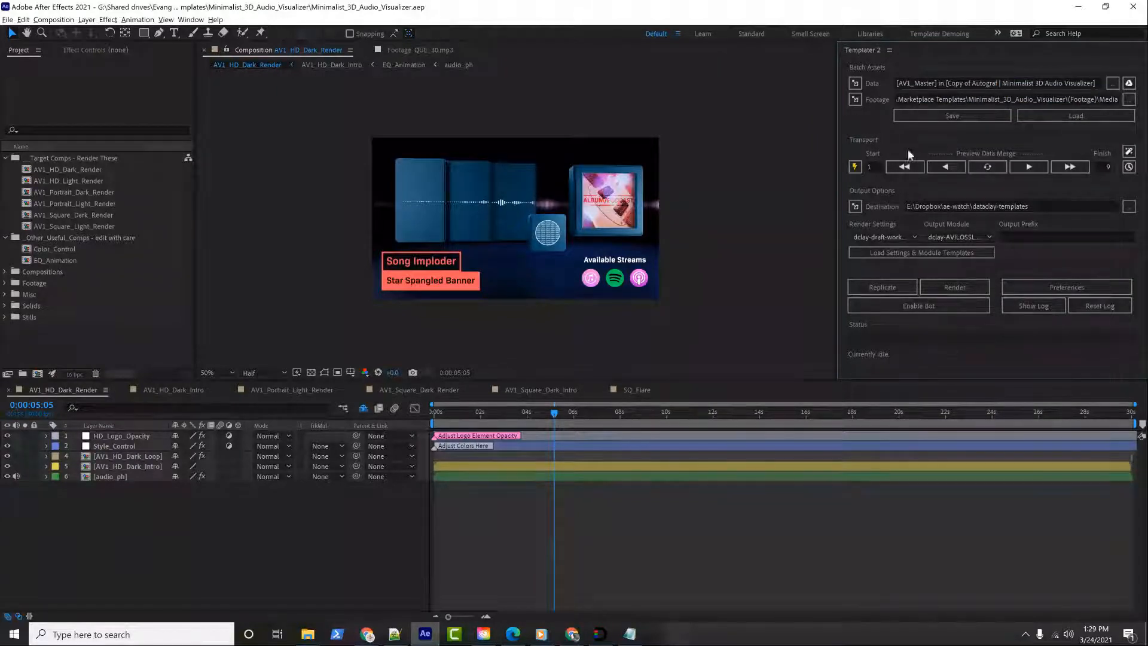
Set the preview resolution to Quarter, scrub the comp, and open the audio_ph precomp
left_click_drag(554, 413, 730, 412)
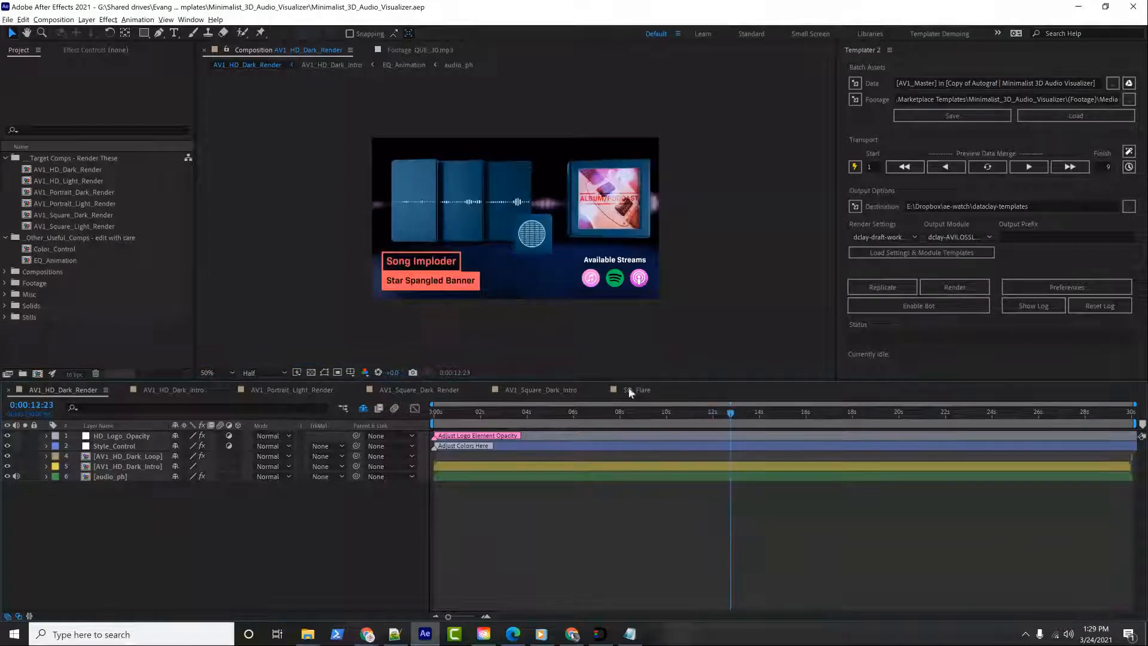
left_click(281, 373)
left_click(266, 439)
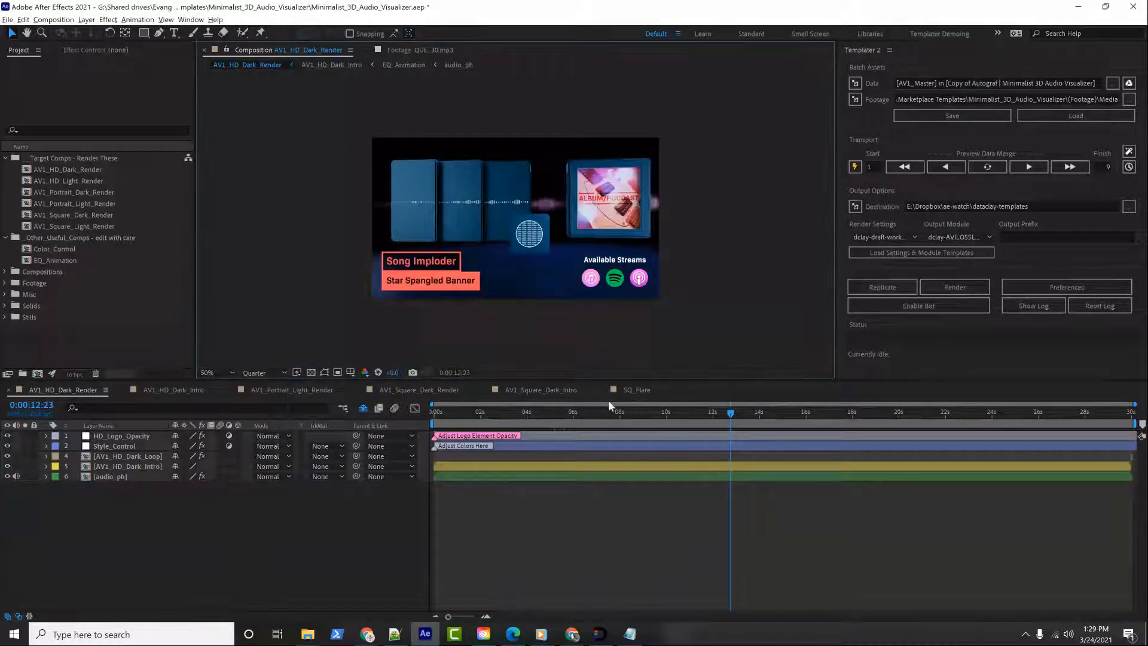
left_click_drag(712, 417, 830, 402)
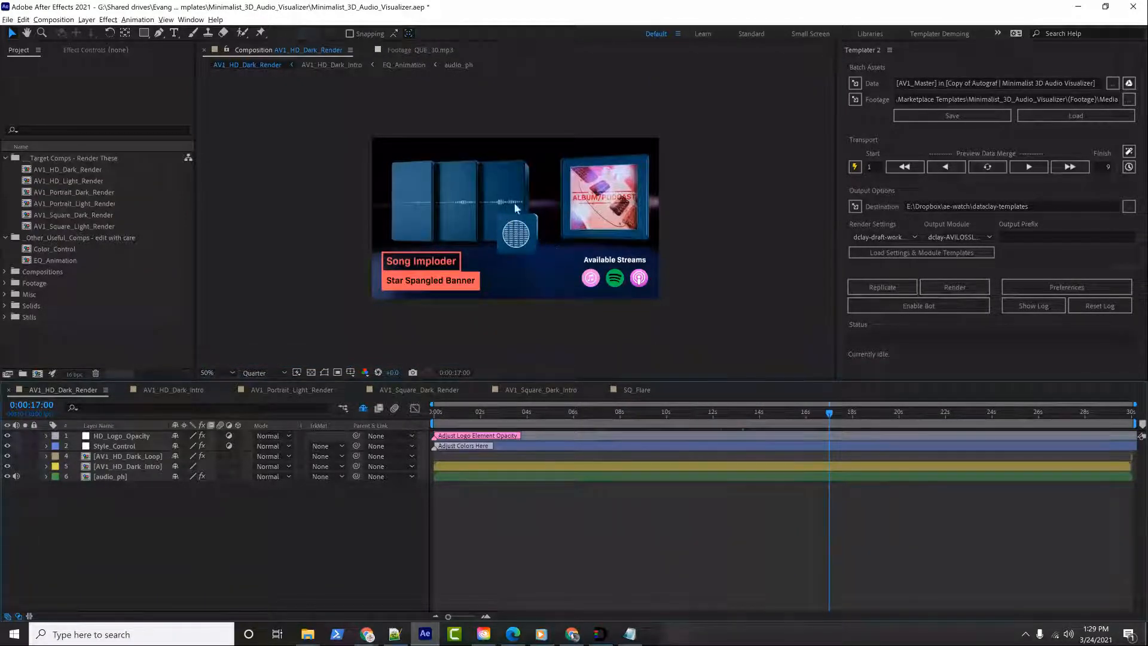
left_click(882, 412)
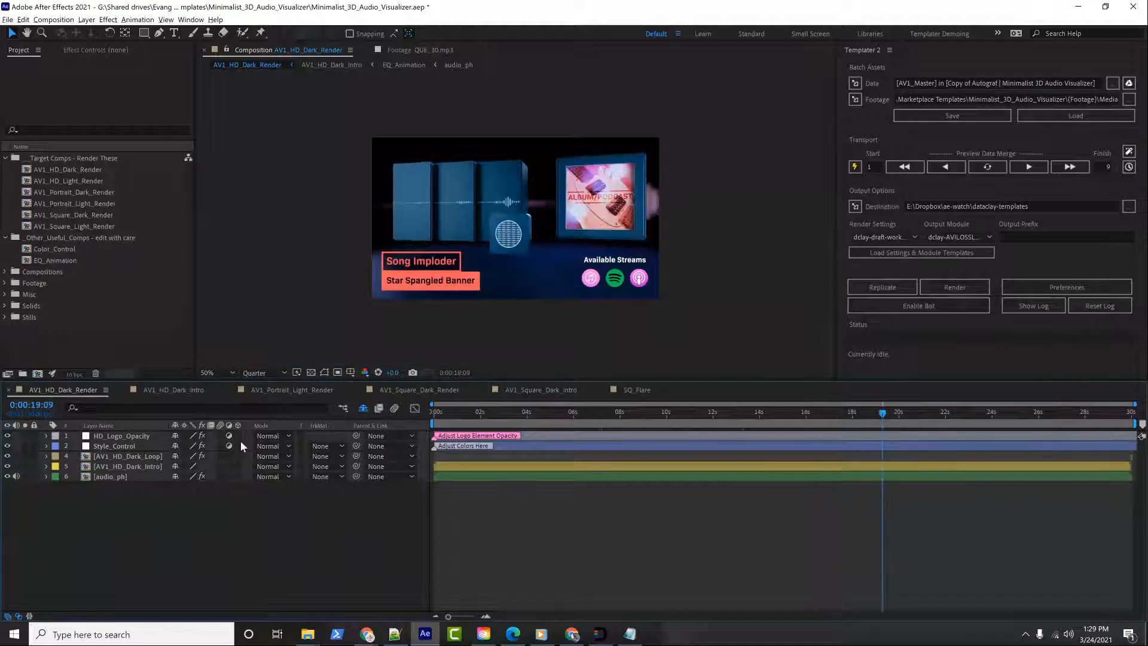
left_click(110, 476)
double_click(107, 476)
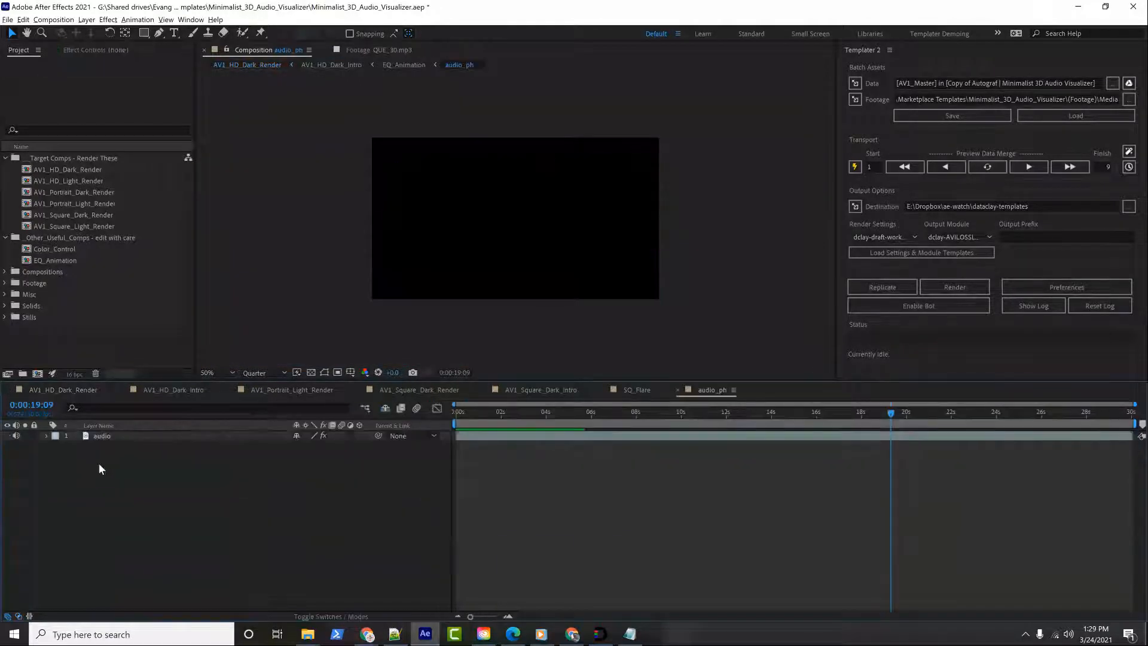
Reveal the audio layer's Templater Settings effect and check the sheet's audio column C
left_click_drag(505, 411, 851, 414)
key("e")
left_click(120, 446)
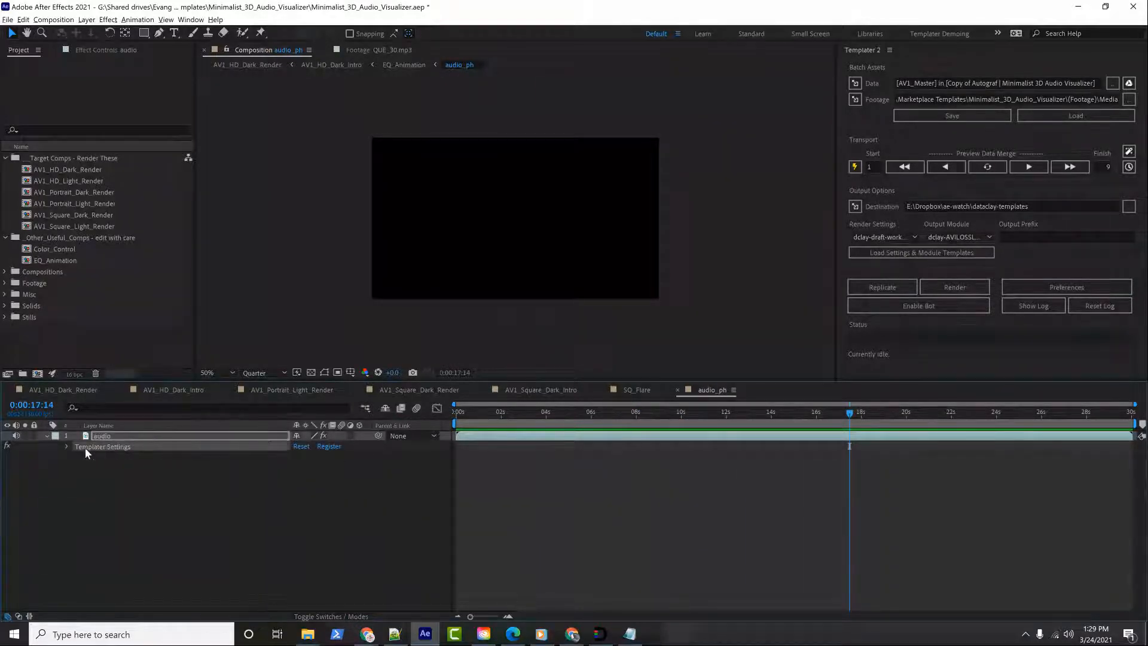
key("alt+Tab")
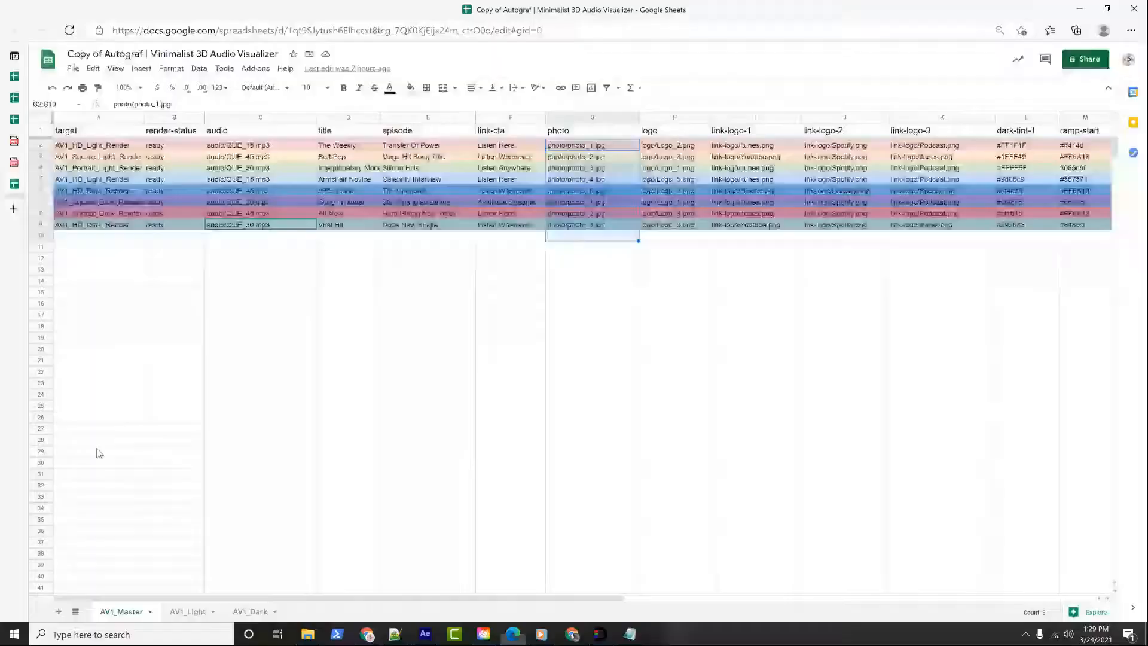
left_click(220, 134)
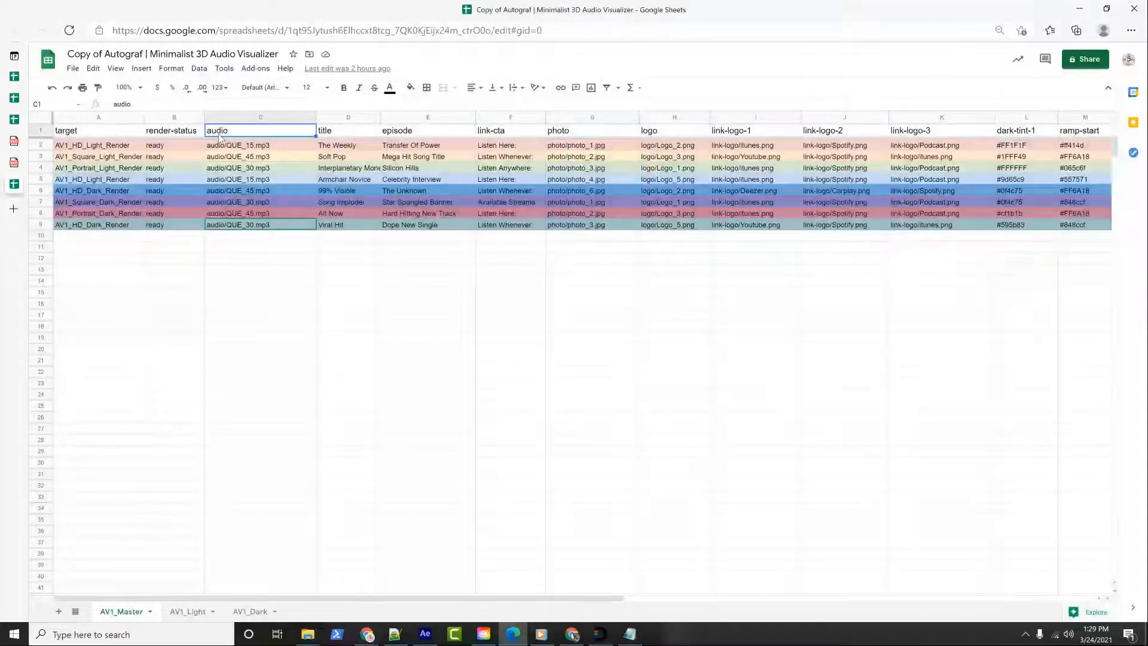
key("alt+Tab")
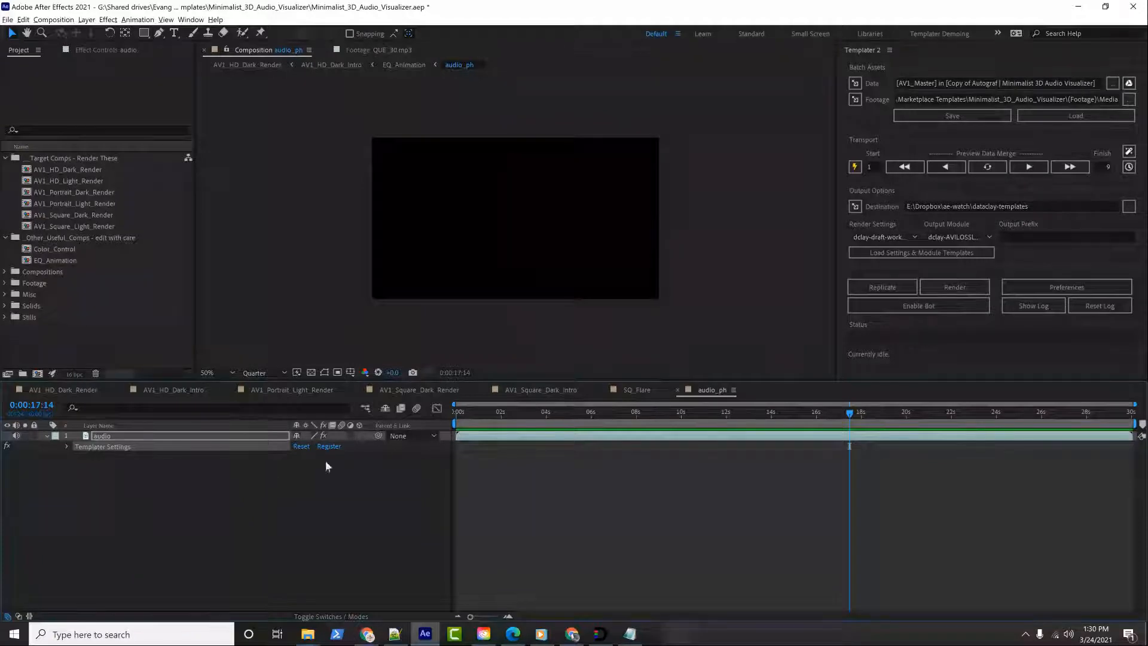
Set the Templater preview range Start to 2 and preview that row
left_click_drag(877, 166, 865, 169)
type("2")
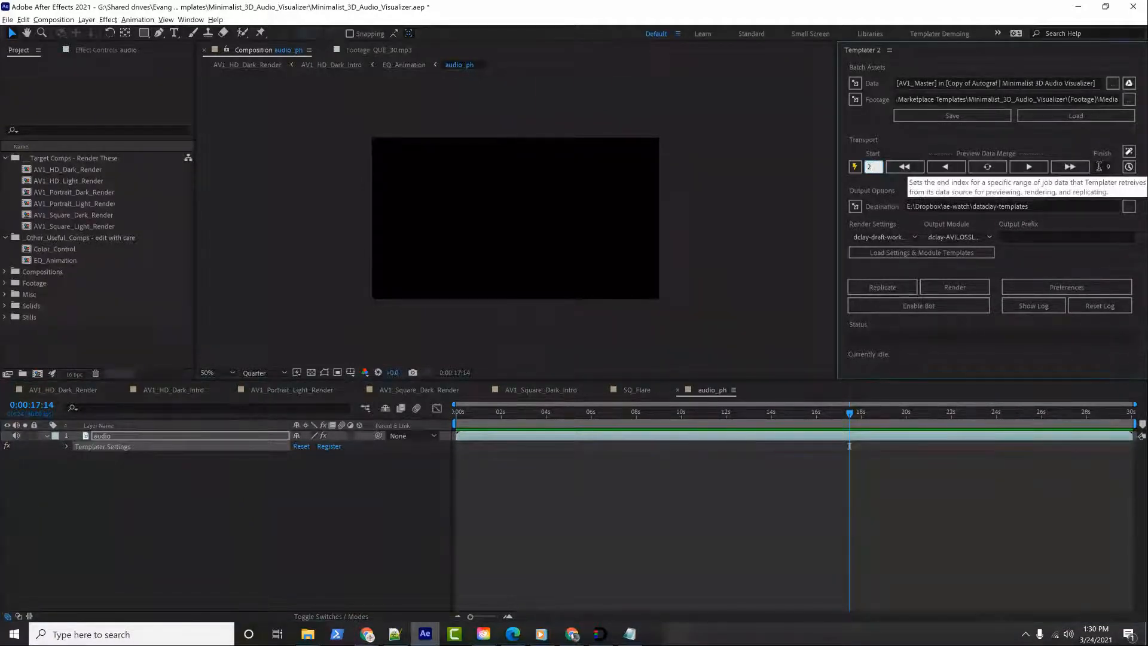
left_click(903, 165)
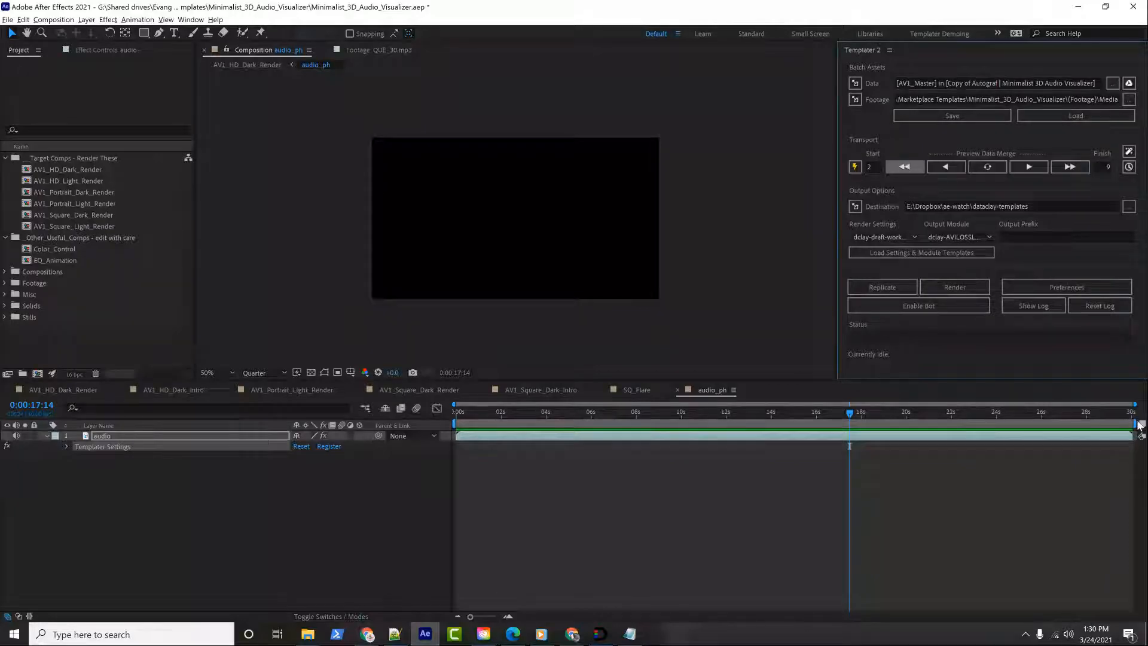
Recheck the sheet and scrub the audio_ph timeline, now shortened to 15 seconds
left_click(277, 634)
left_click(383, 129)
key("alt+Tab")
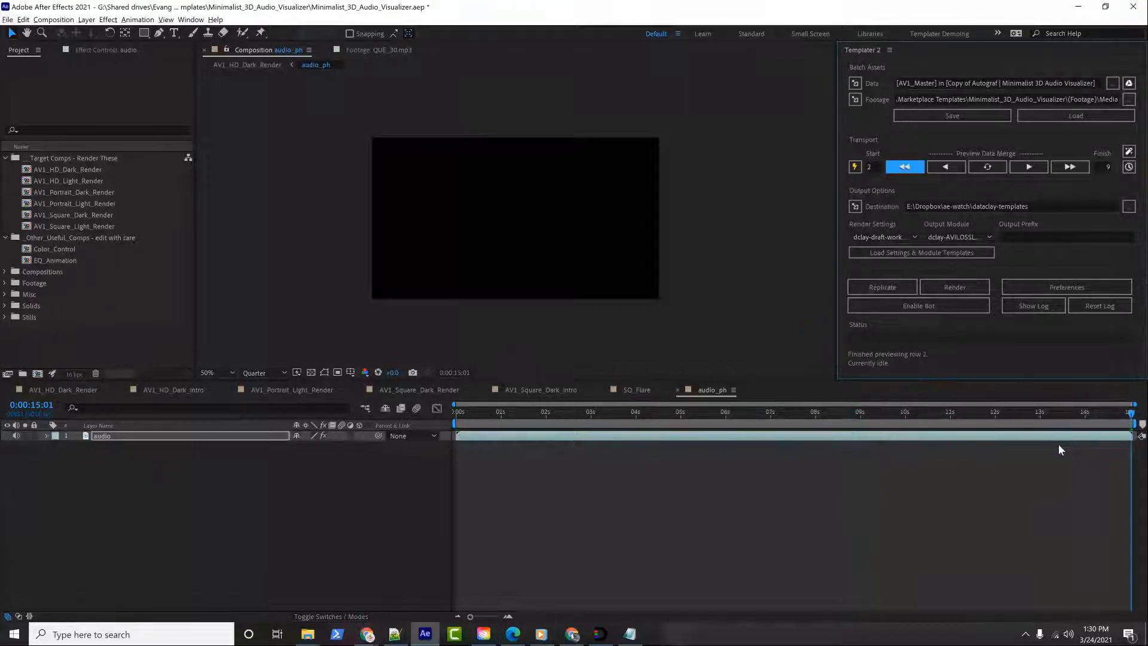
left_click_drag(1131, 413, 1051, 413)
left_click_drag(1127, 419, 655, 415)
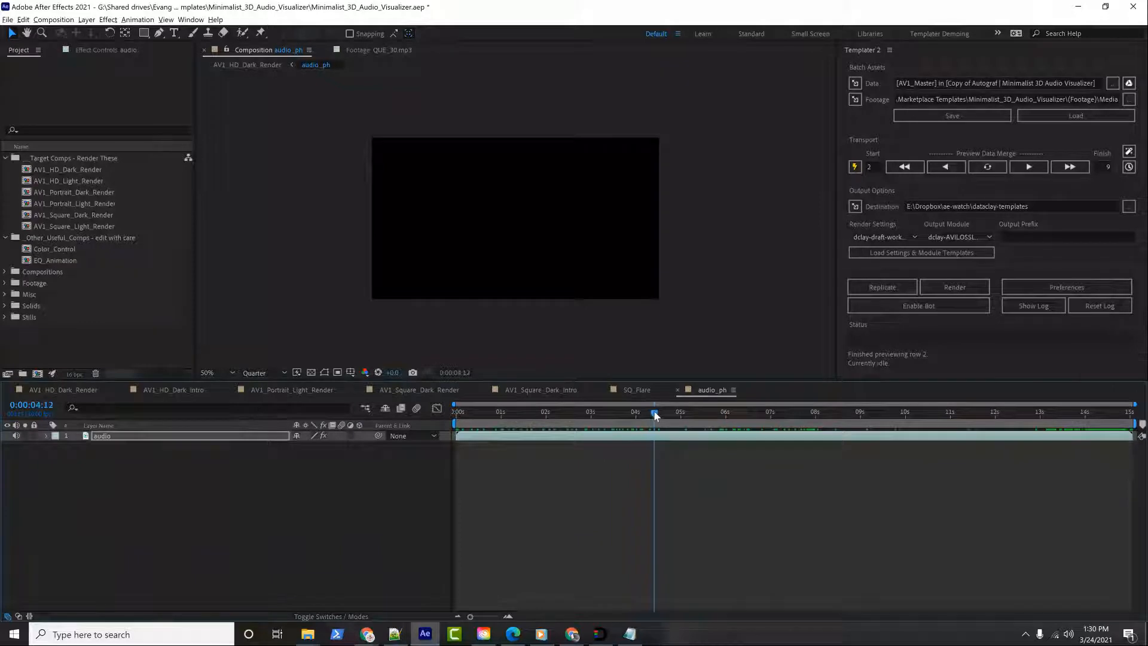
left_click_drag(655, 415, 632, 414)
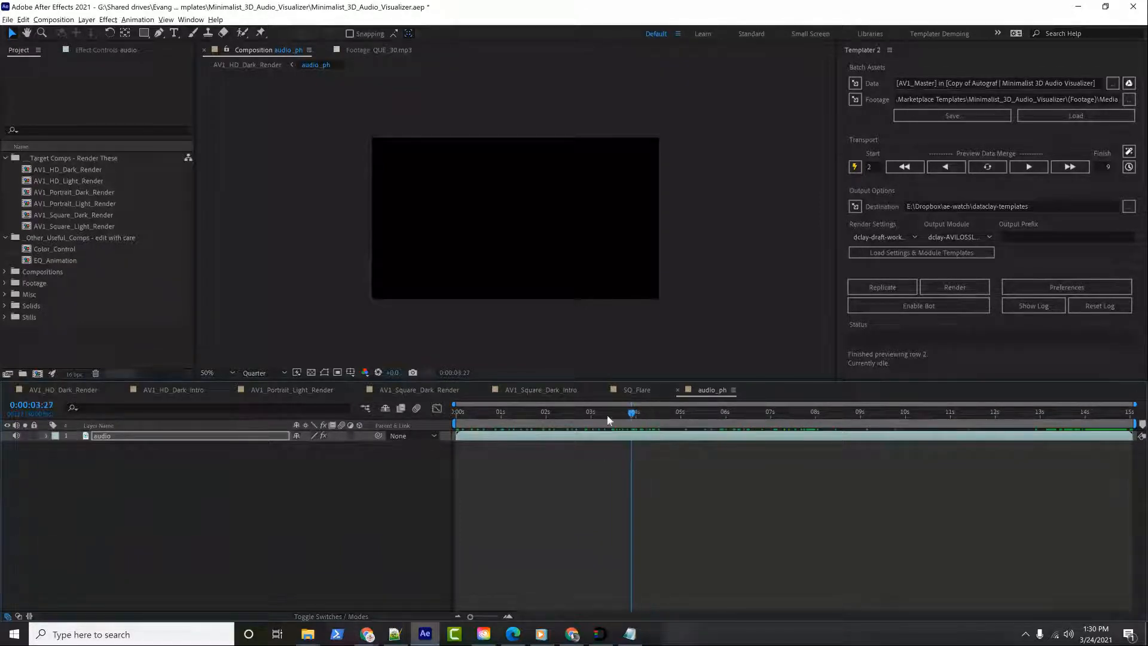
Open the AV1_HD_Light_Render comp and scrub through its preview
left_click(42, 170)
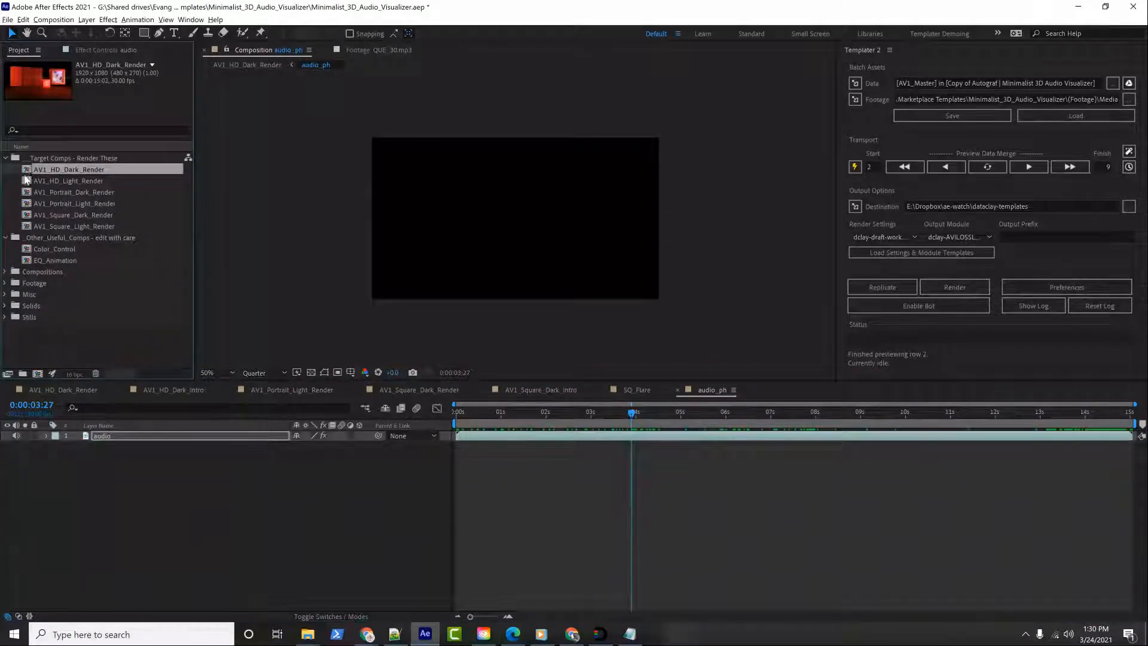
double_click(28, 181)
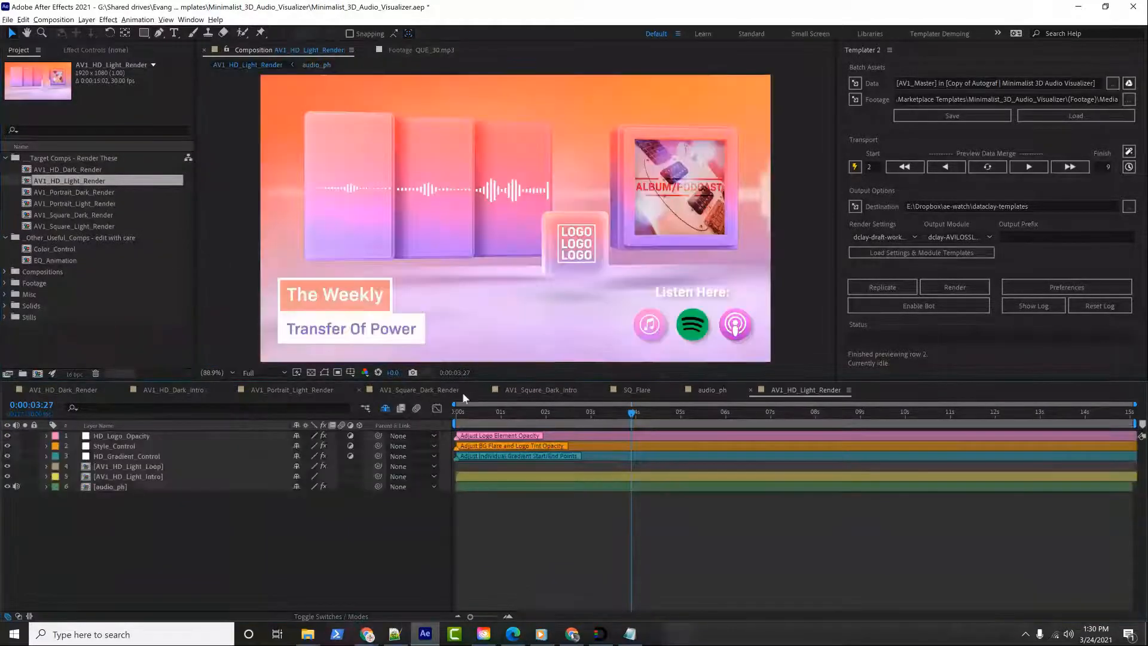
mouse_move(1123, 414)
left_mouse_down()
mouse_move(1134, 417)
mouse_move(637, 416)
left_mouse_up()
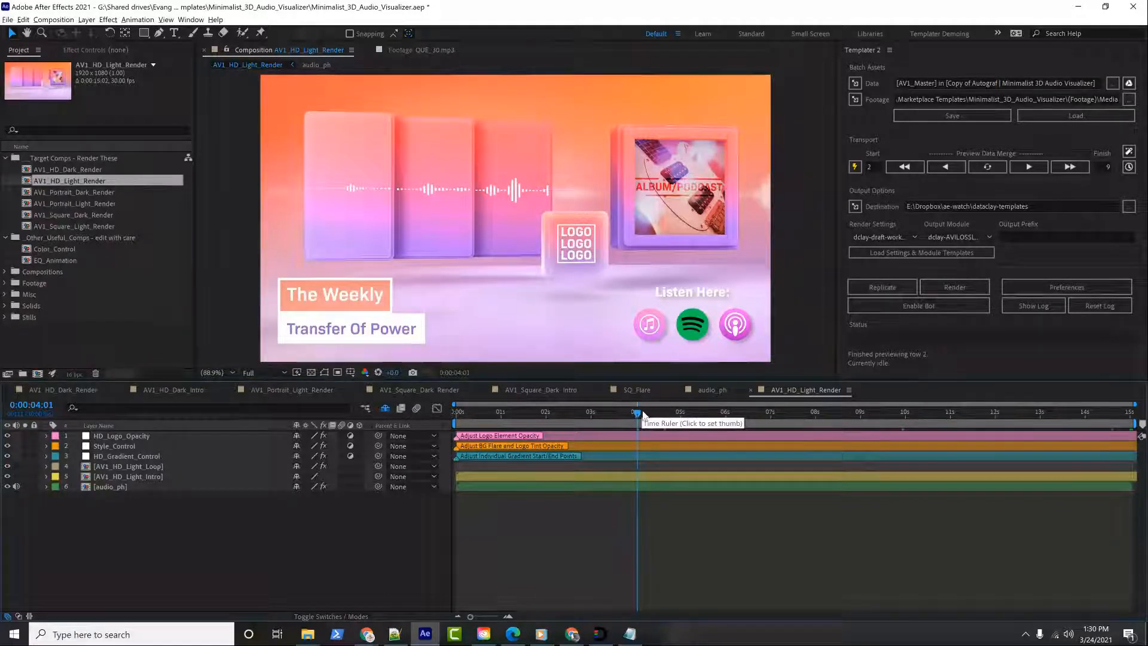
Check row 3's audio value in cell C3, then preview the next data row in the light comp
key("alt+Tab")
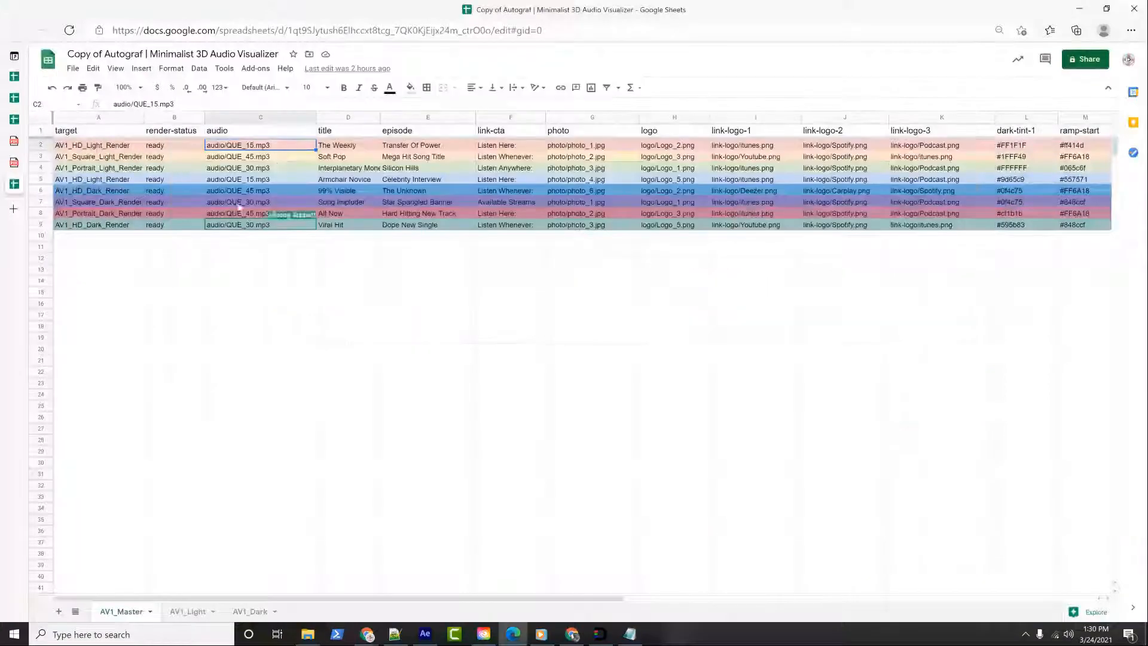
left_click(274, 157)
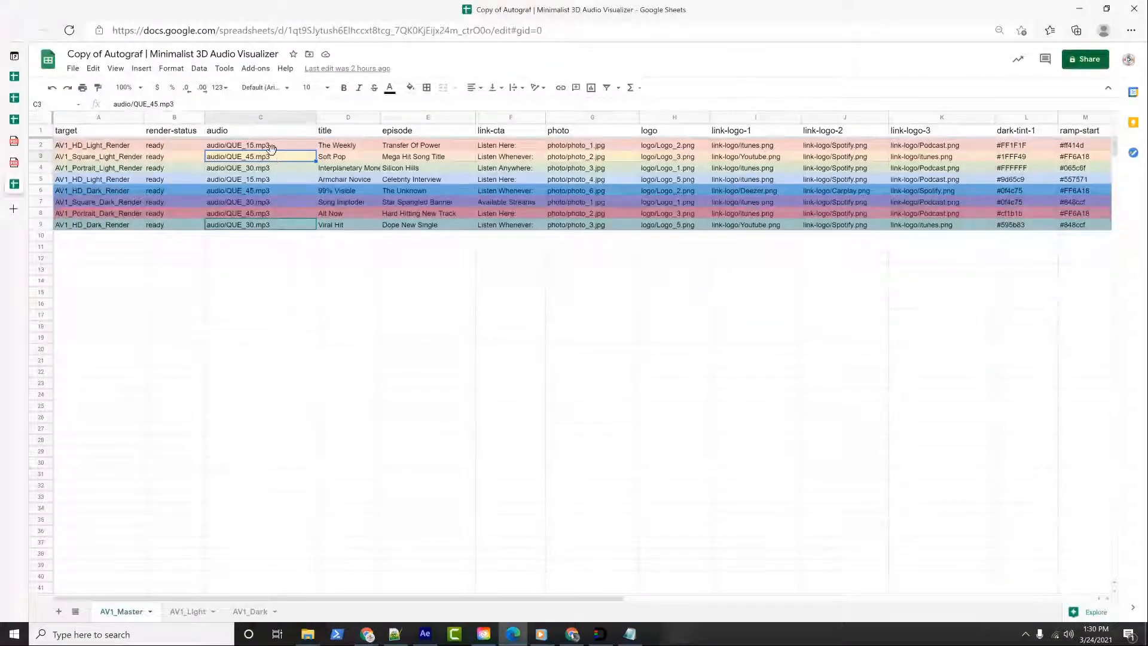
key("alt+Tab")
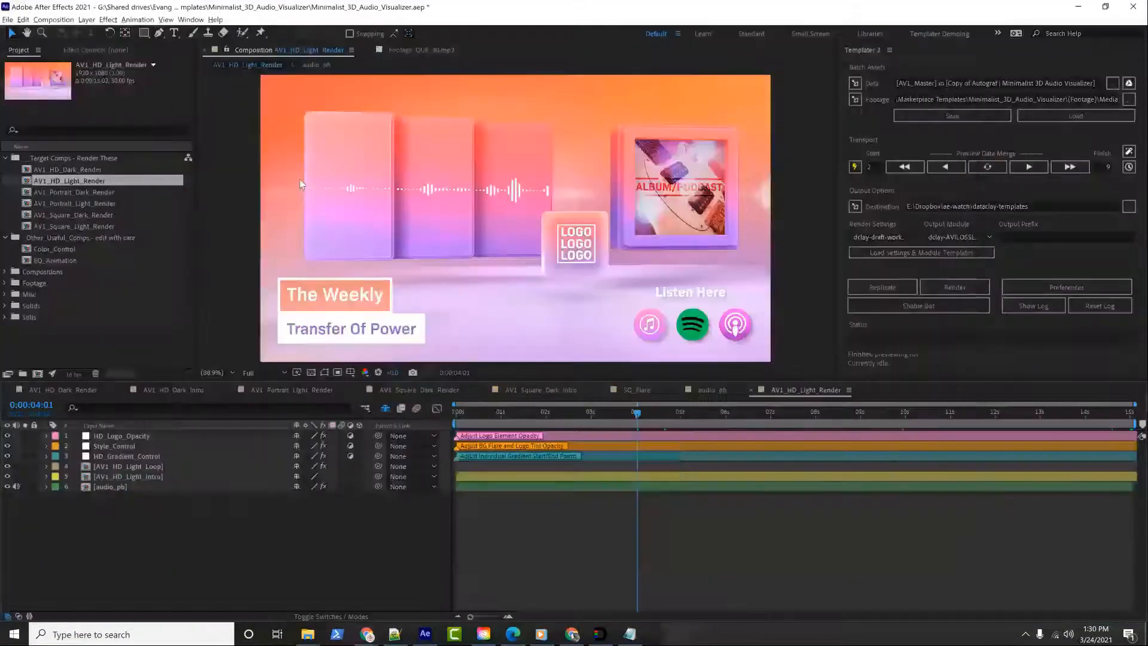
key("alt+Tab")
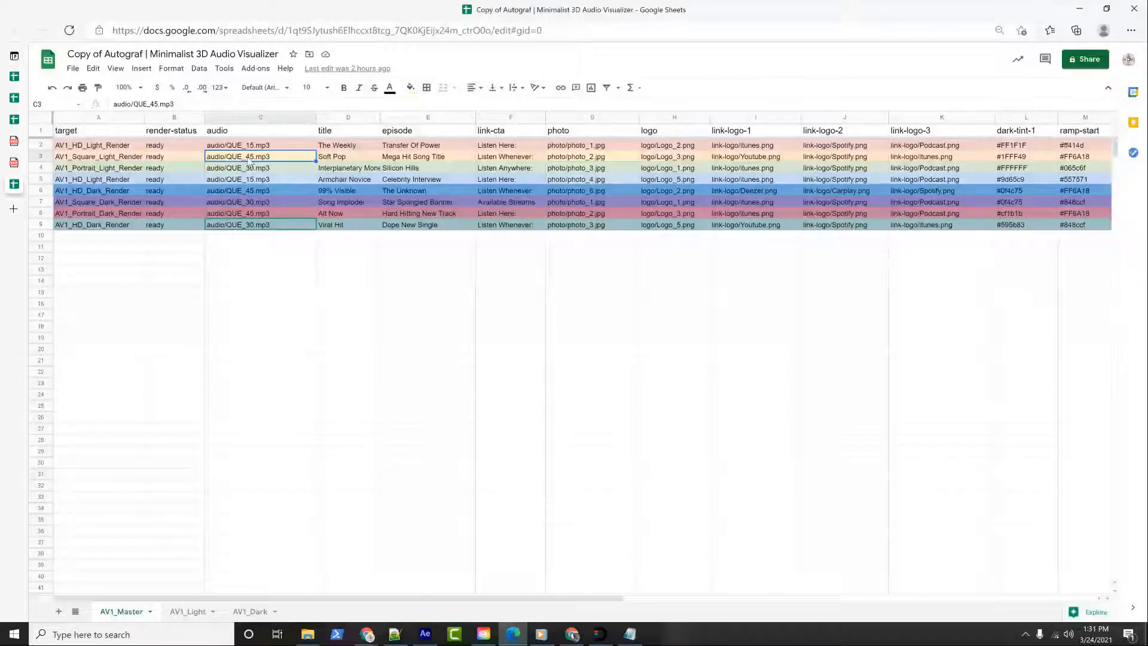
key("alt+Tab")
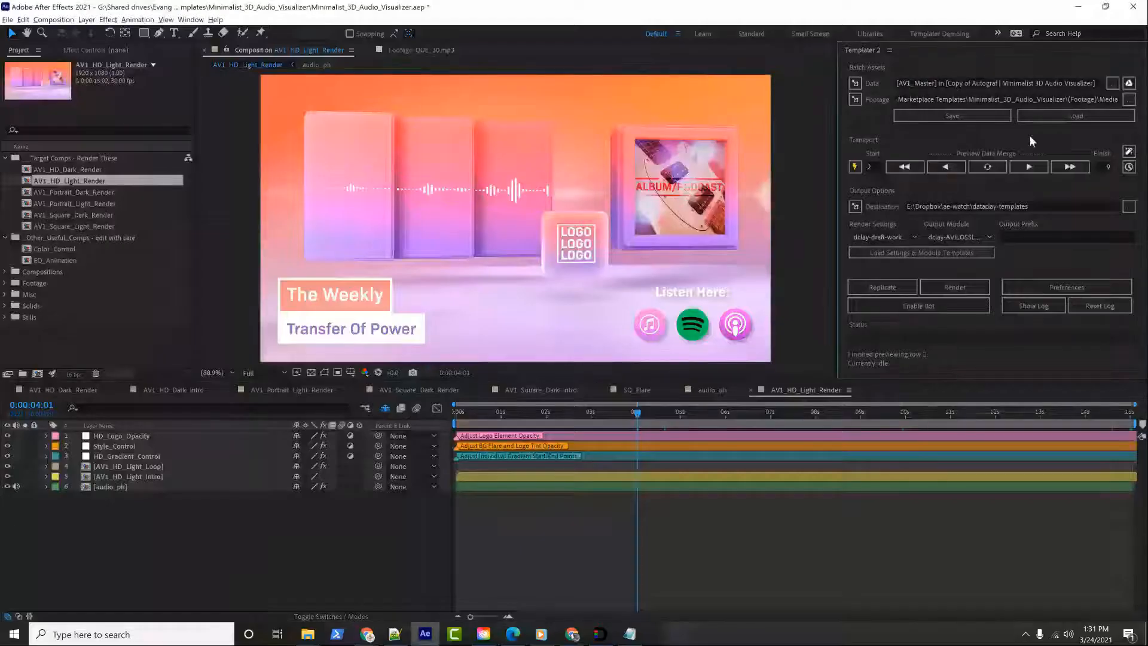
left_click(1036, 169)
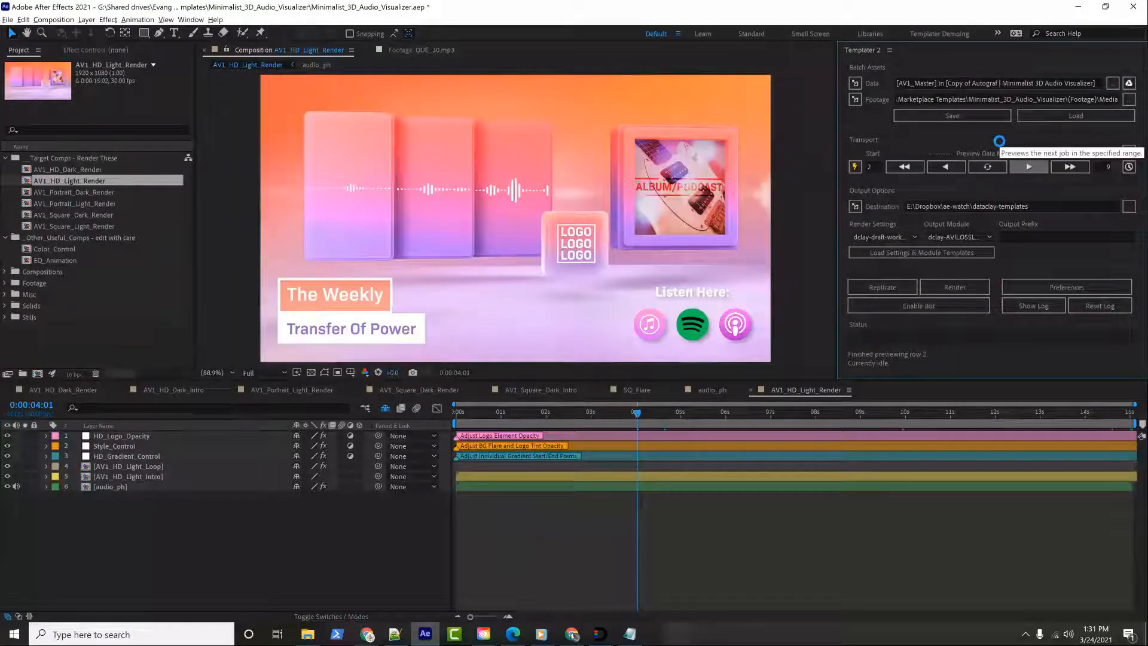
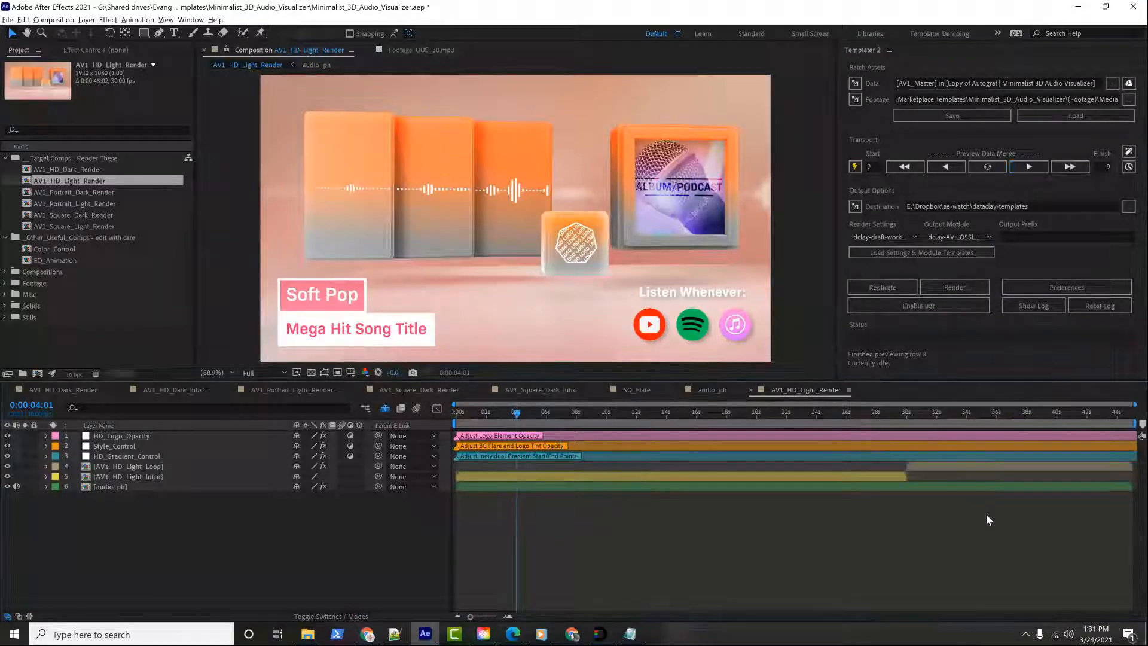
Scrub the HD light comp through its intro and loop sections up to about 35 seconds
left_click_drag(853, 411, 930, 416)
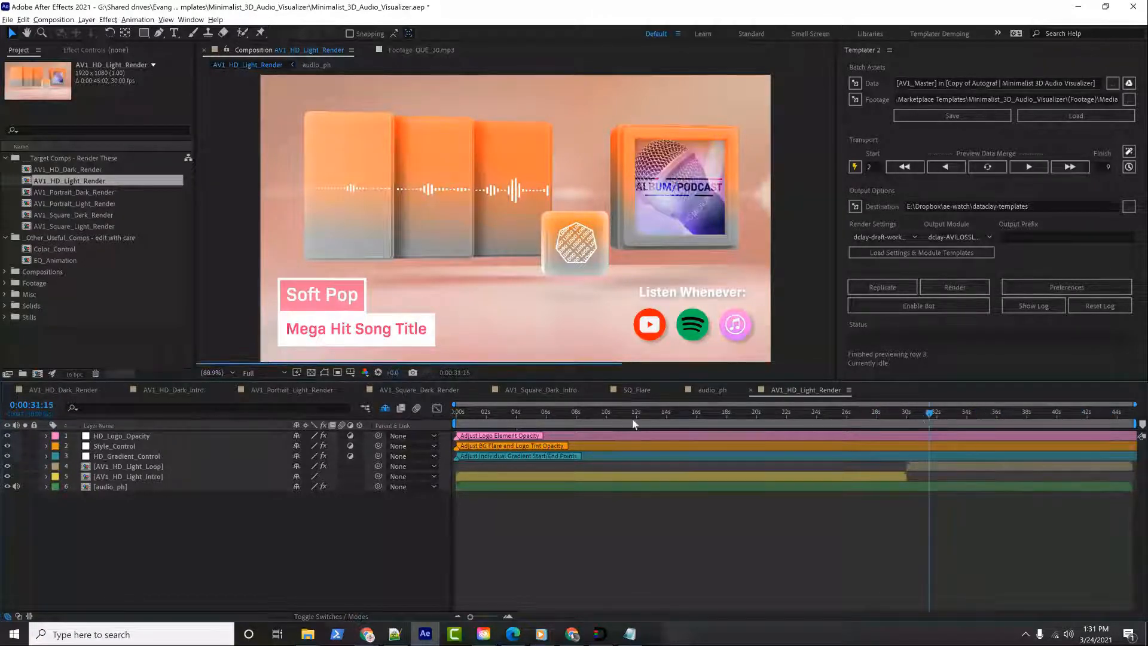
left_click(162, 473)
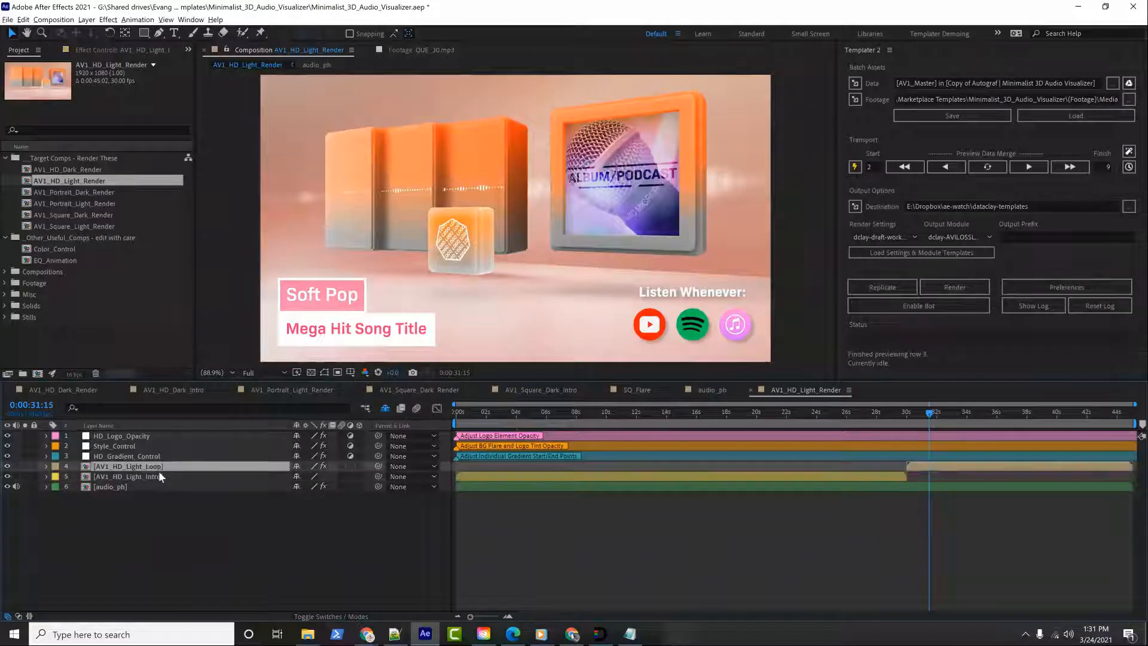
left_click(482, 412)
left_click_drag(482, 413, 898, 412)
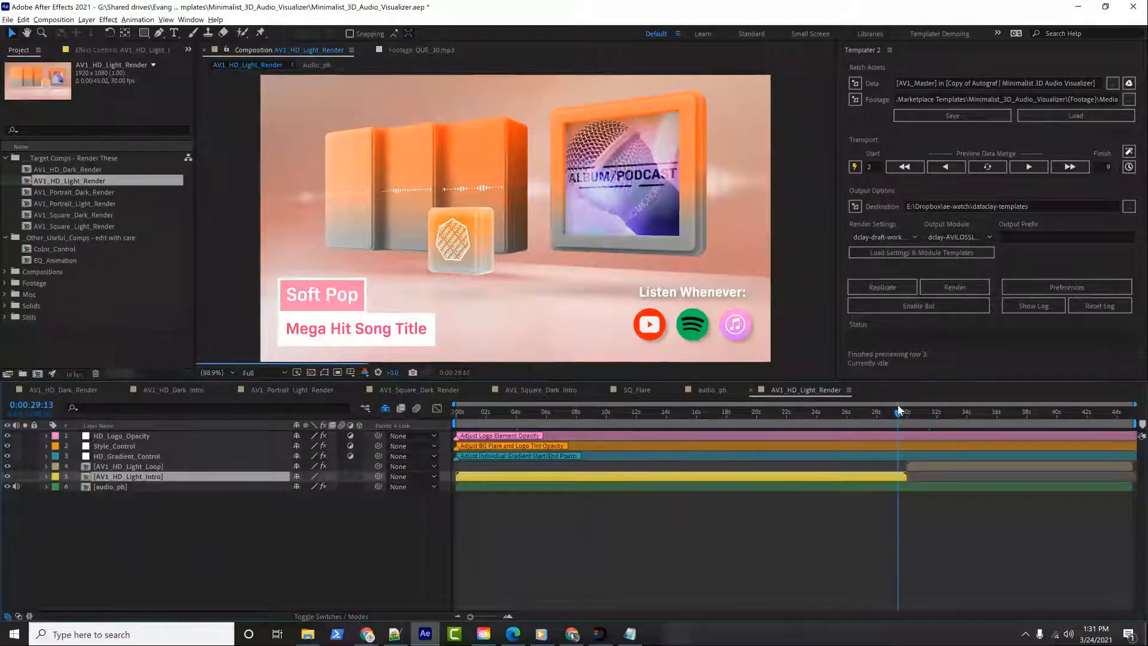
left_click(947, 479)
left_click(934, 464)
left_click(929, 413)
left_click_drag(929, 413, 626, 412)
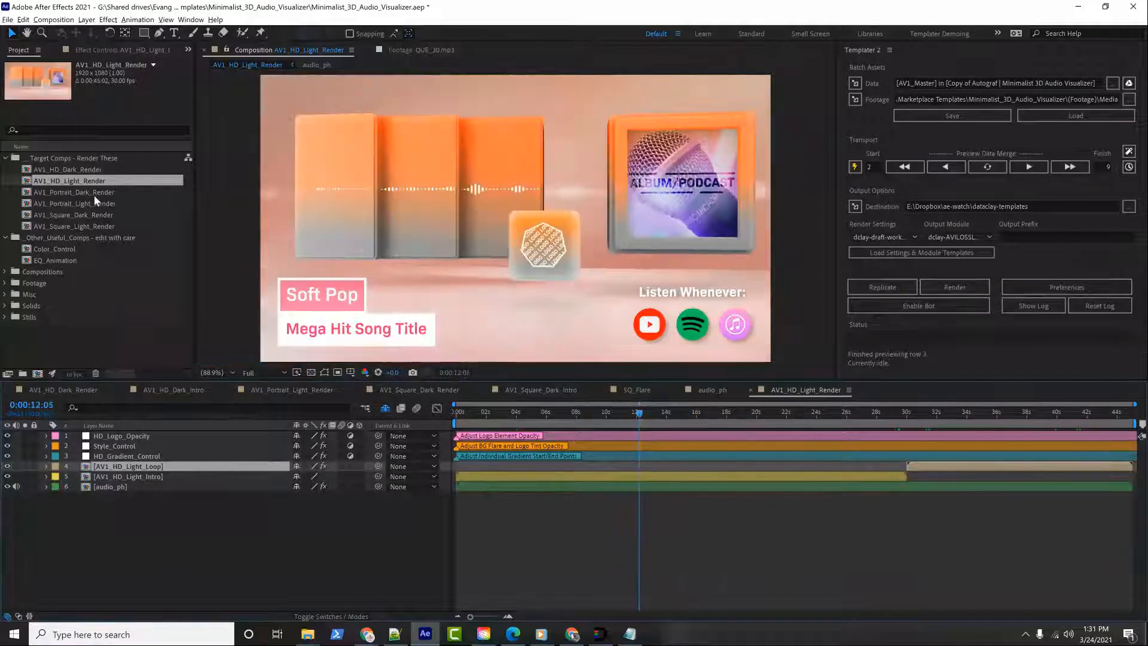
Open AV1_Square_Light_Render and show its full 45-second timeline
left_click(110, 196)
left_click(107, 215)
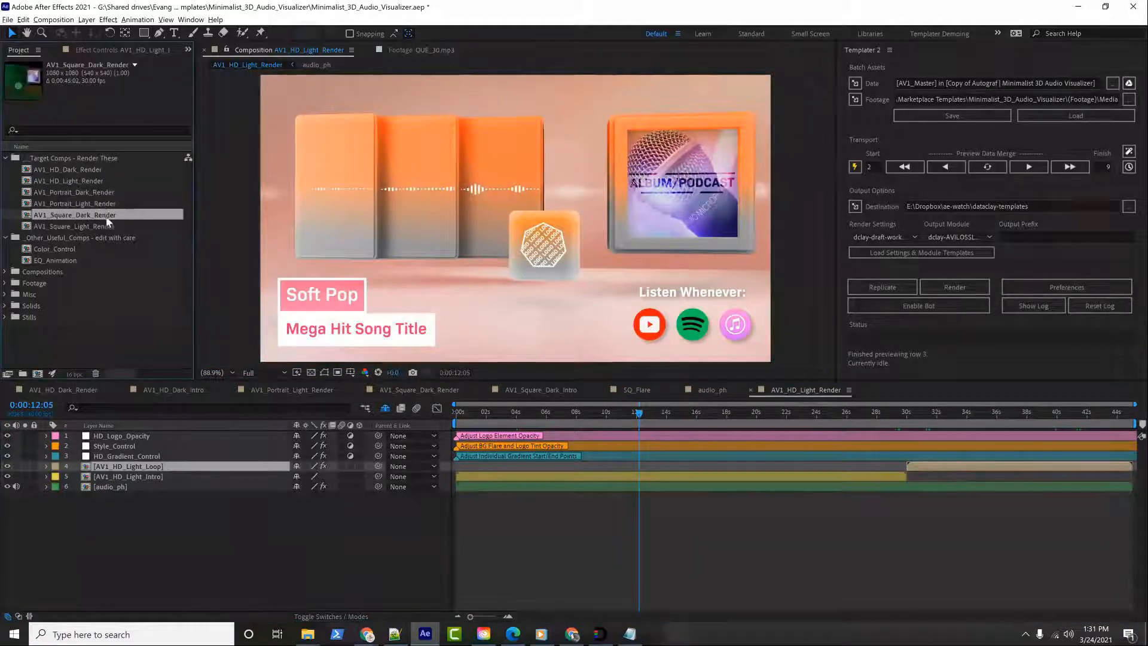
double_click(107, 226)
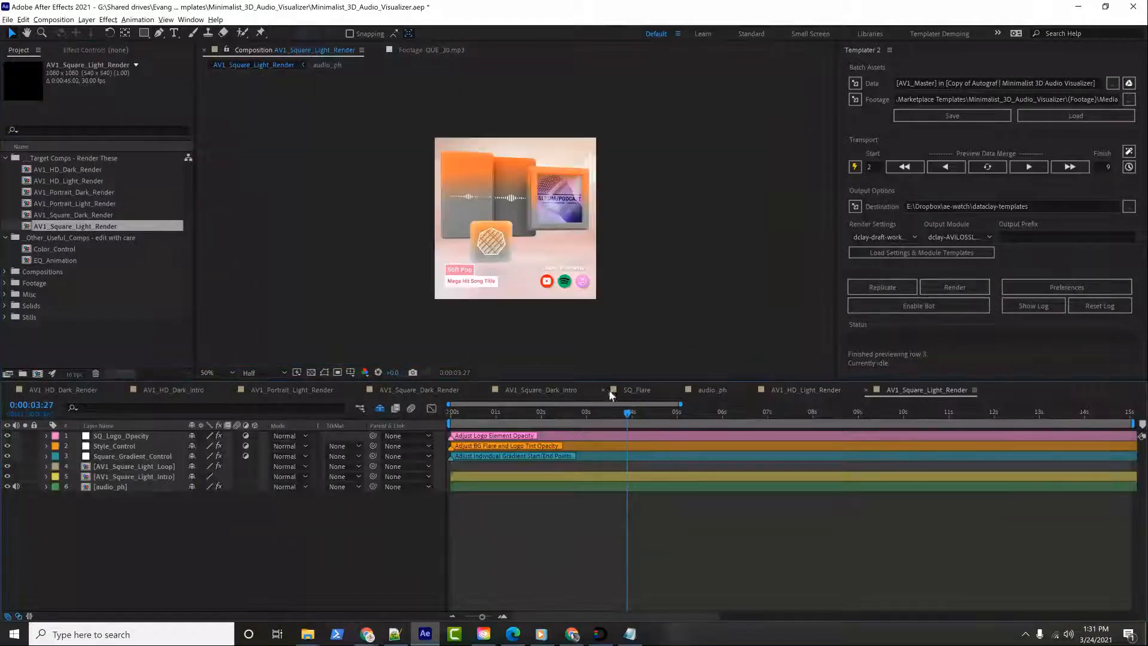
left_click_drag(616, 412, 1054, 402)
key("minus")
key("minus")
key("minus")
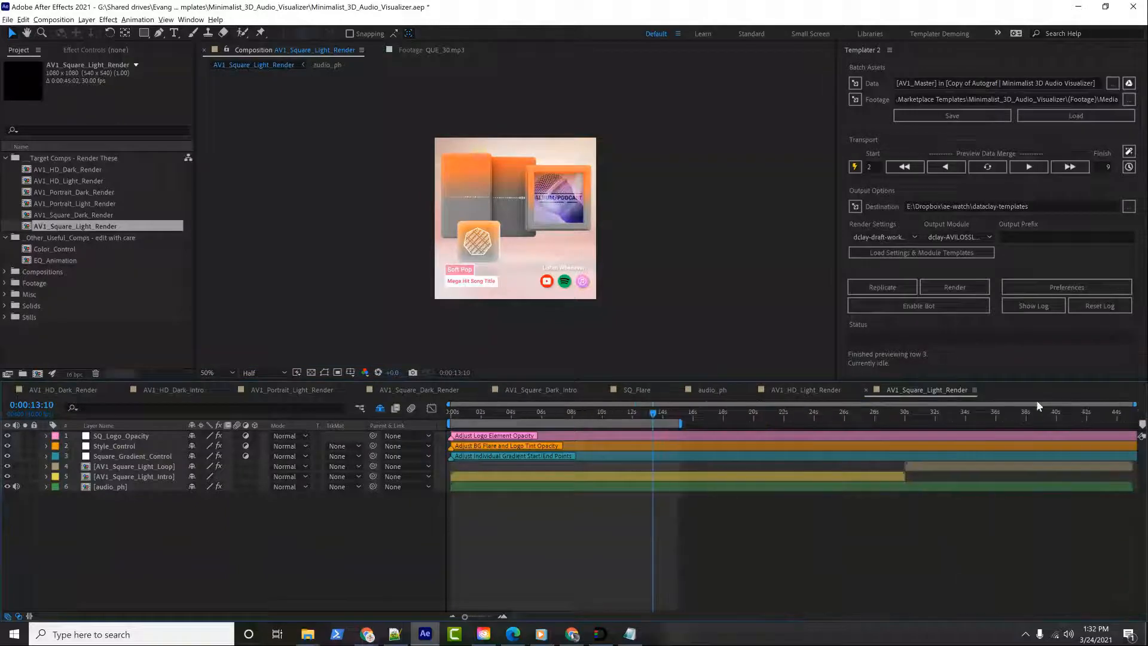
mouse_move(681, 422)
left_mouse_down()
mouse_move(818, 419)
mouse_move(677, 408)
left_mouse_up()
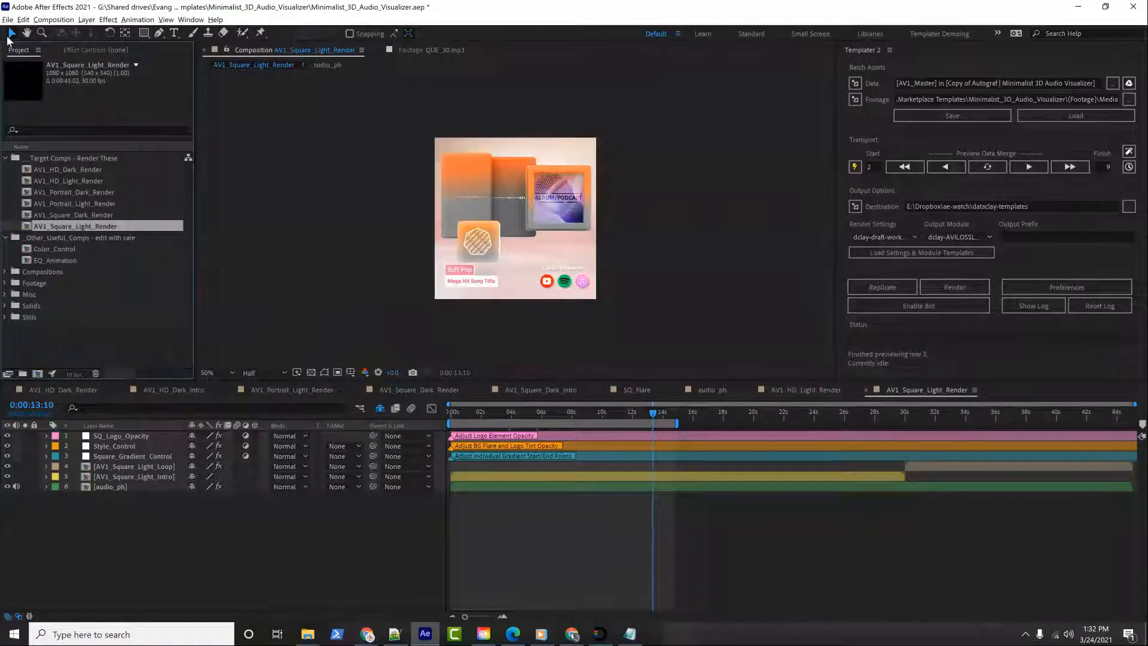
Scrub the square comp from about 5 to 12 seconds with the audio_ph layer selected
left_click_drag(653, 414, 534, 412)
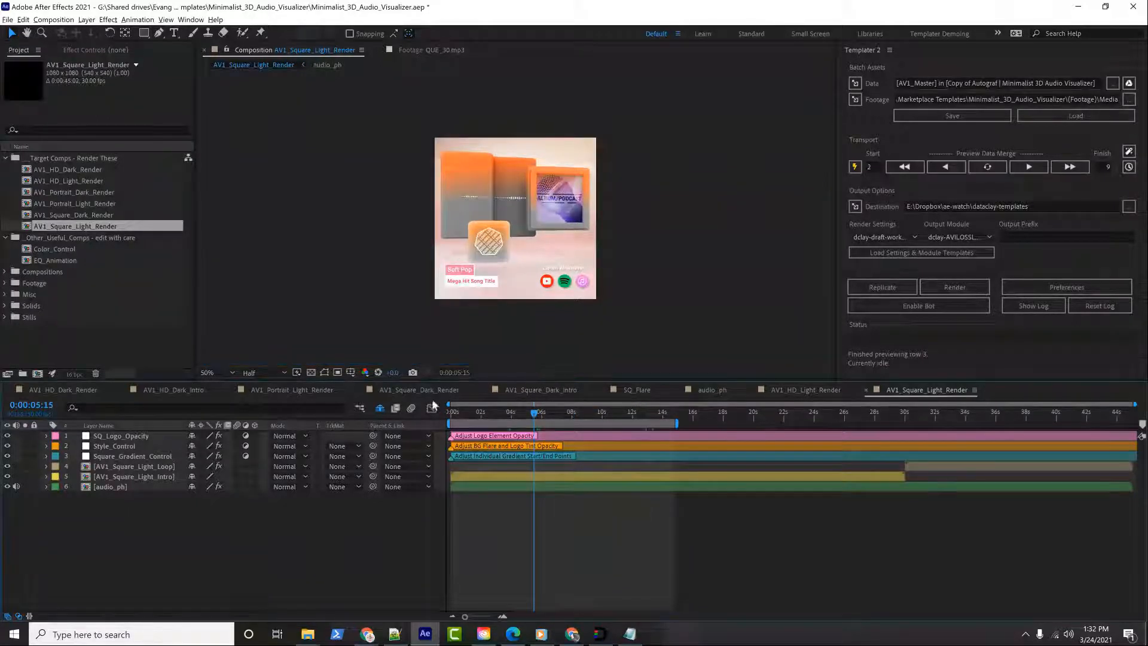
left_click(139, 486)
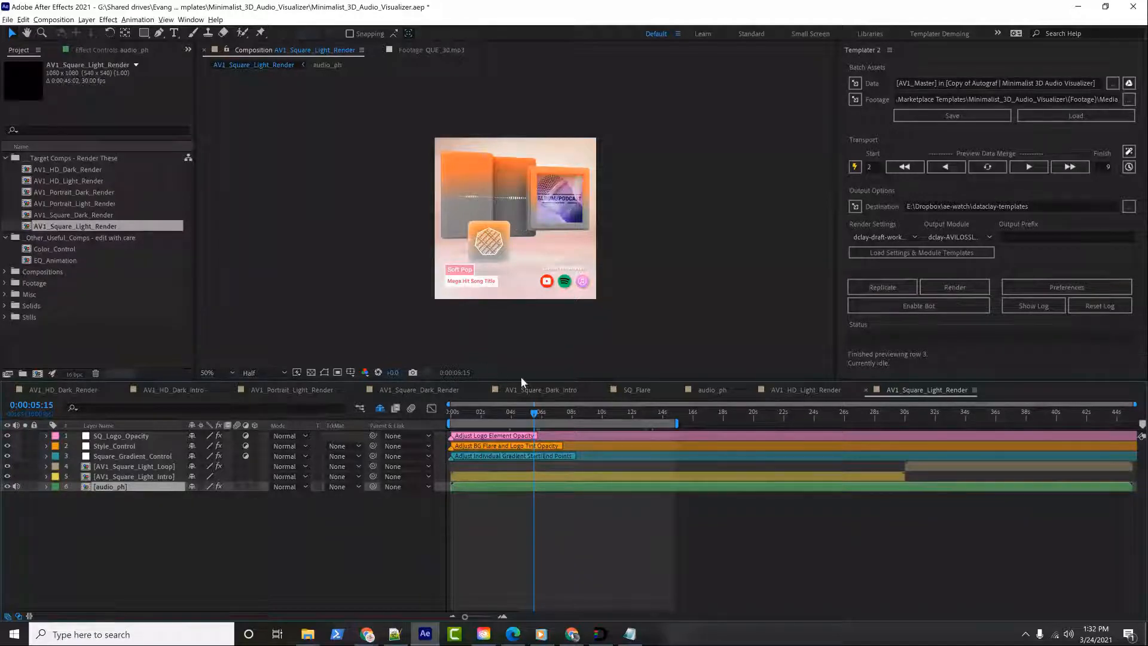
left_click_drag(532, 420, 632, 413)
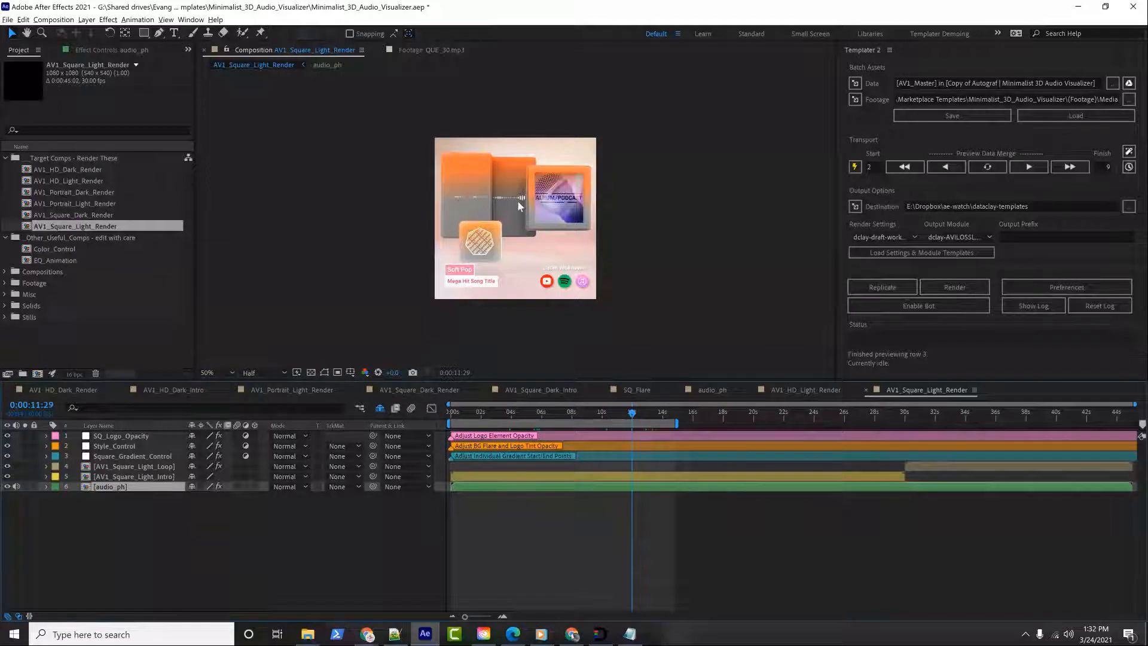
left_click(609, 411)
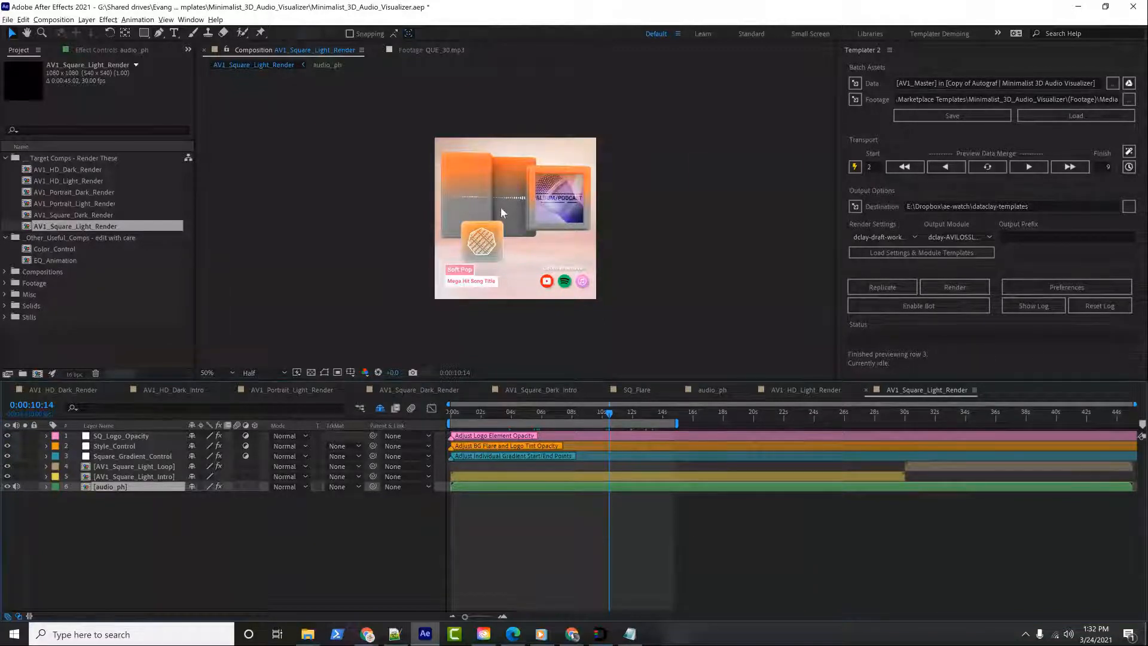
Open Personalized_Messaging_Template.aep from recent projects without saving, and scrub to the greeting frame
left_click(8, 19)
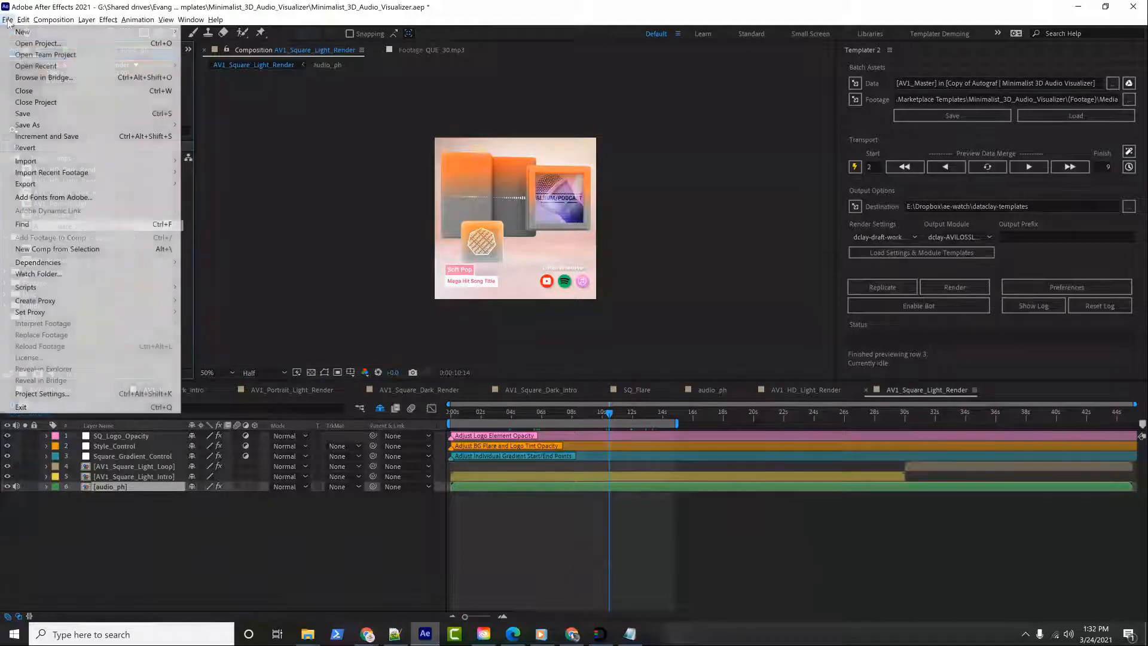
mouse_move(32, 70)
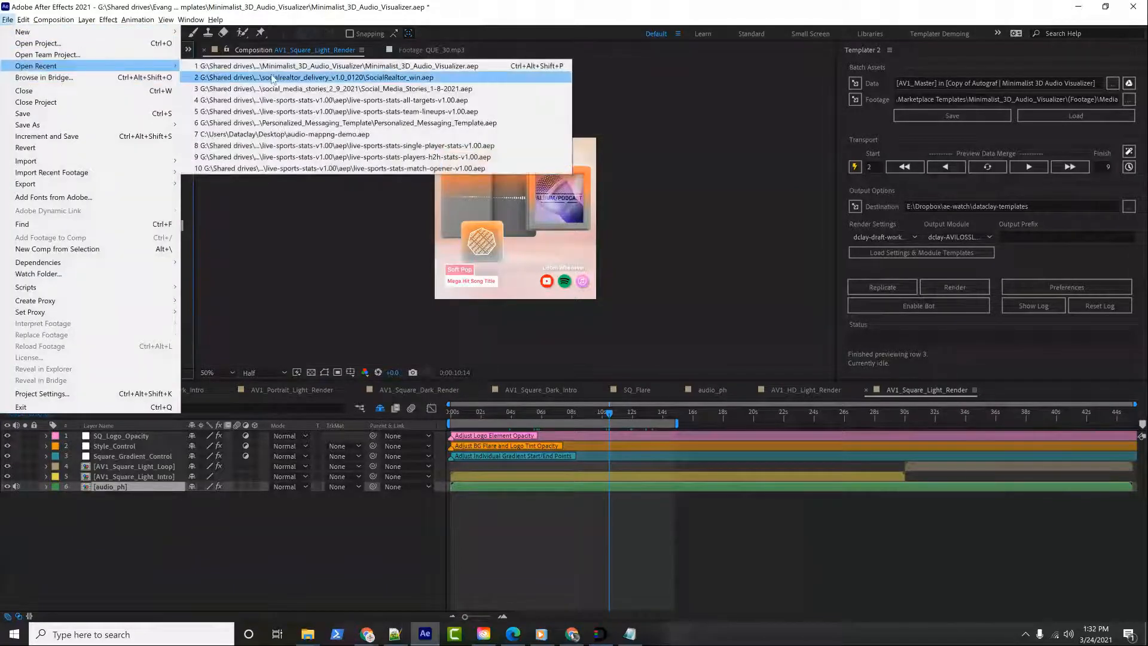
left_click(299, 124)
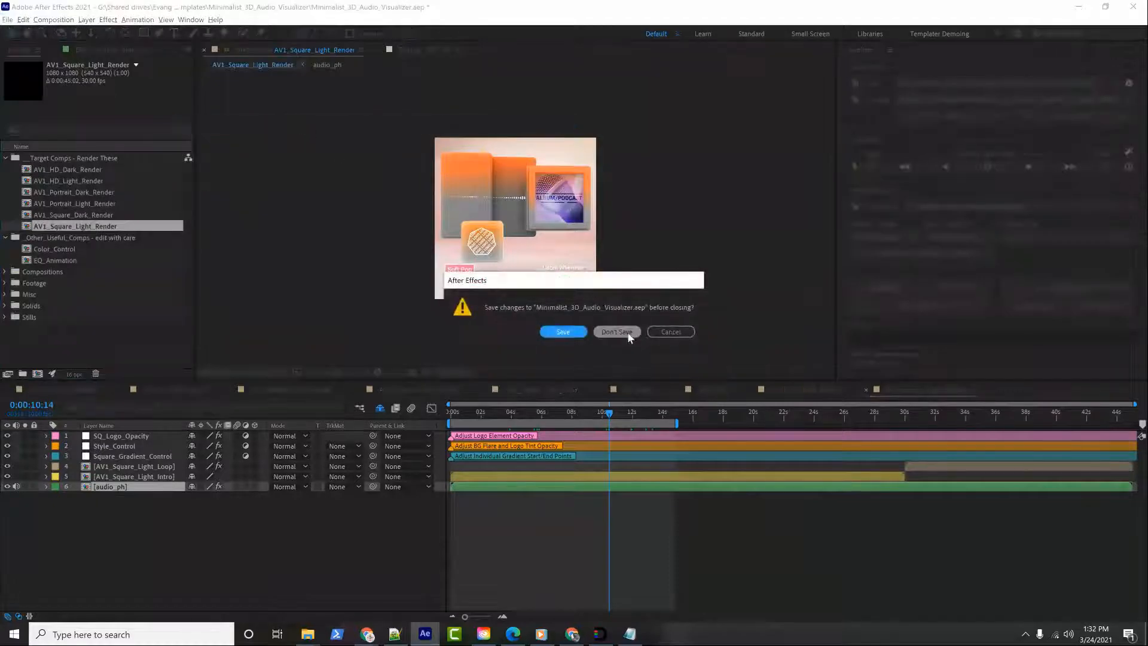
left_click(626, 333)
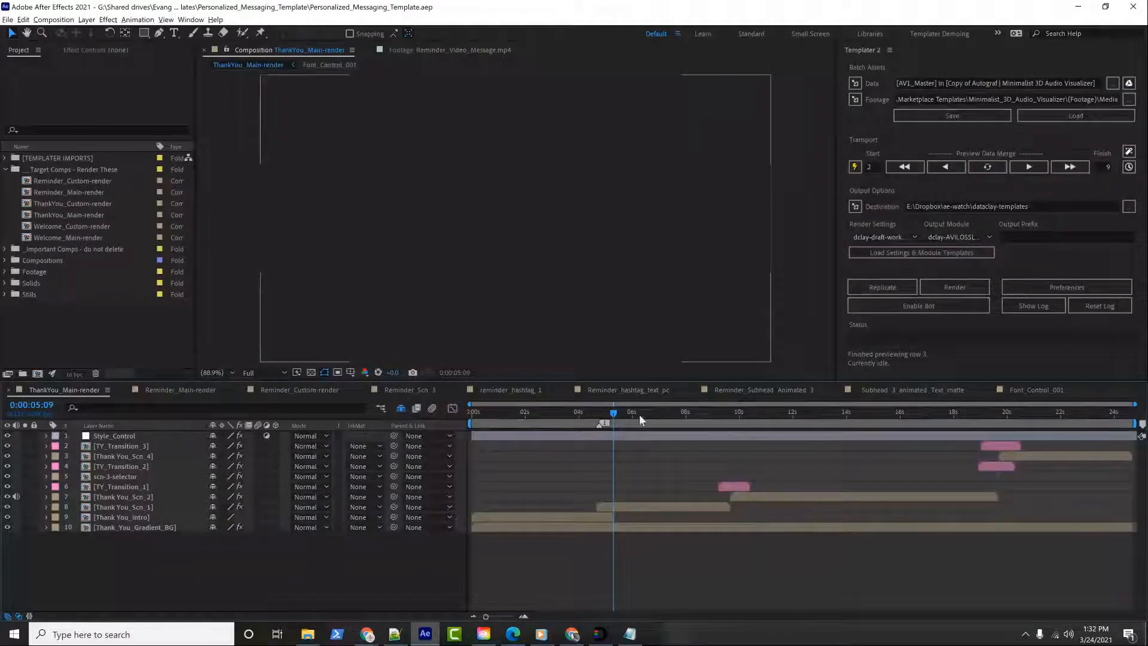
left_click_drag(614, 413, 879, 381)
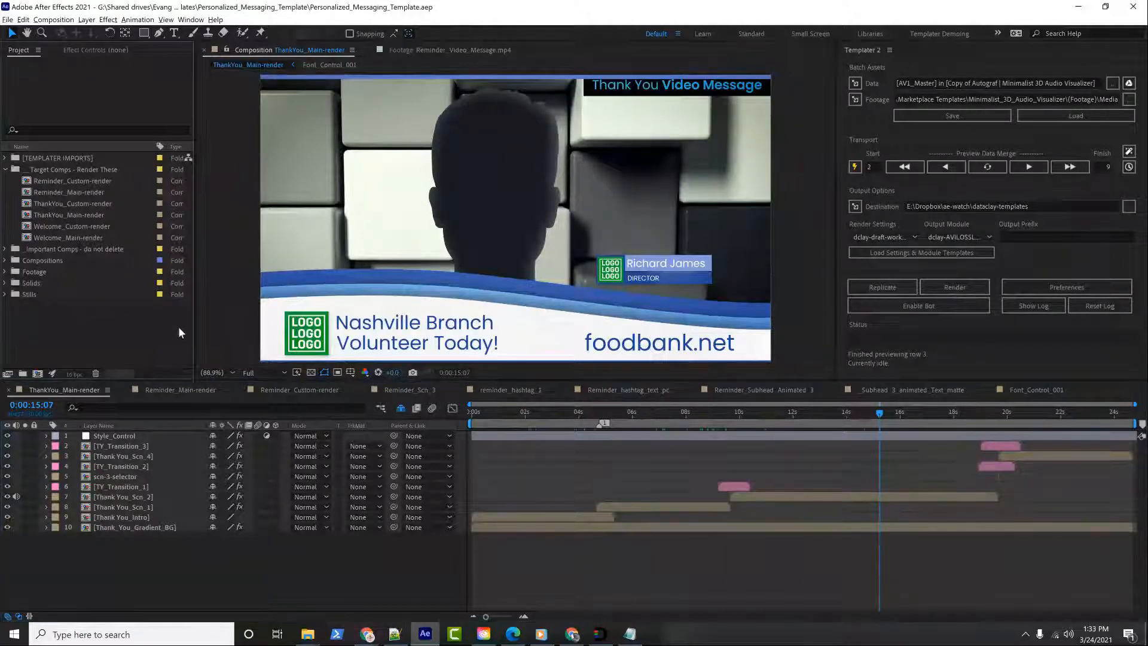
Select ThankYou_Main-render and load the project's Thank You data in Templater
left_click(99, 193)
left_click(90, 204)
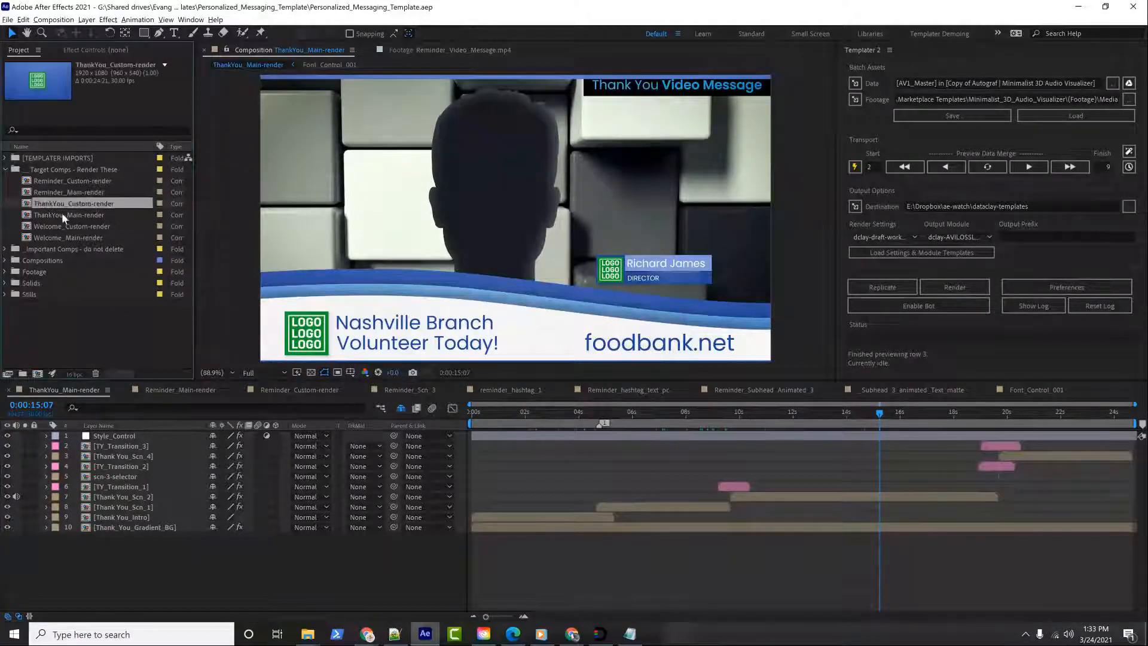
left_click(32, 216)
left_click(1055, 117)
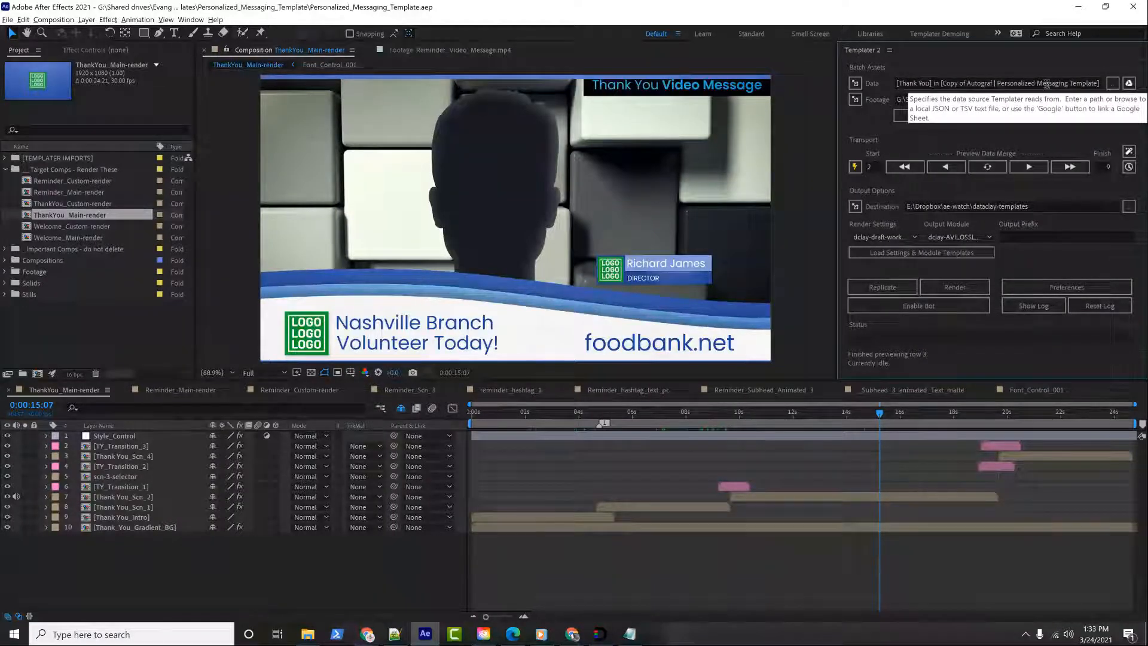
Move back to about 13 seconds and open the linked data sheet in the browser
left_click(100, 214)
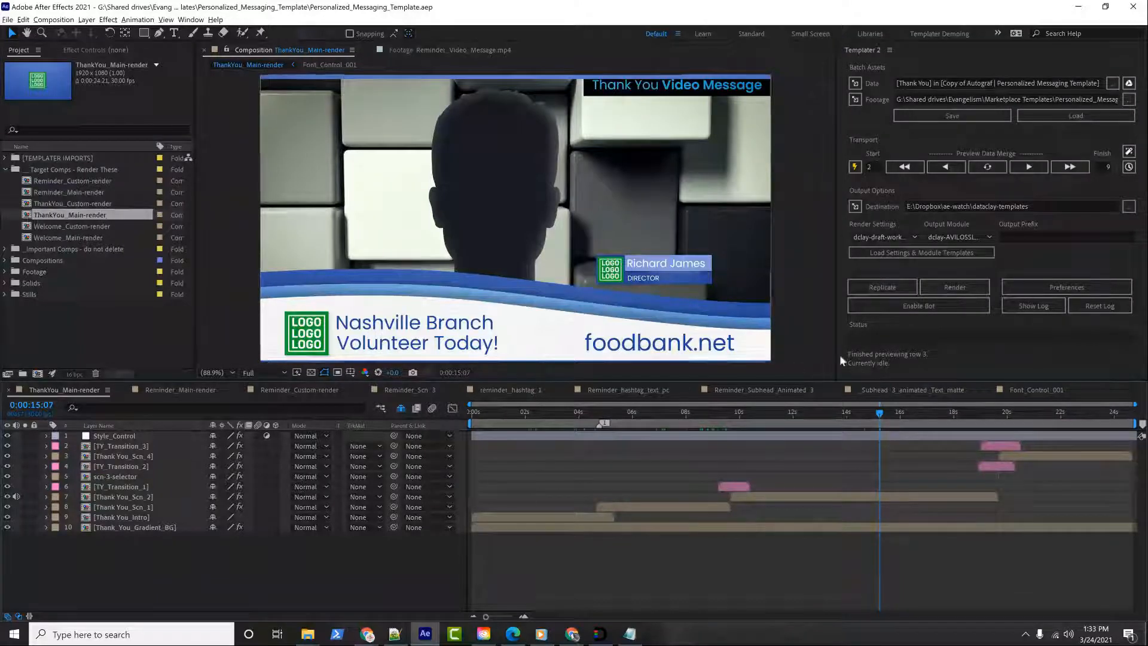
left_click_drag(879, 415, 822, 414)
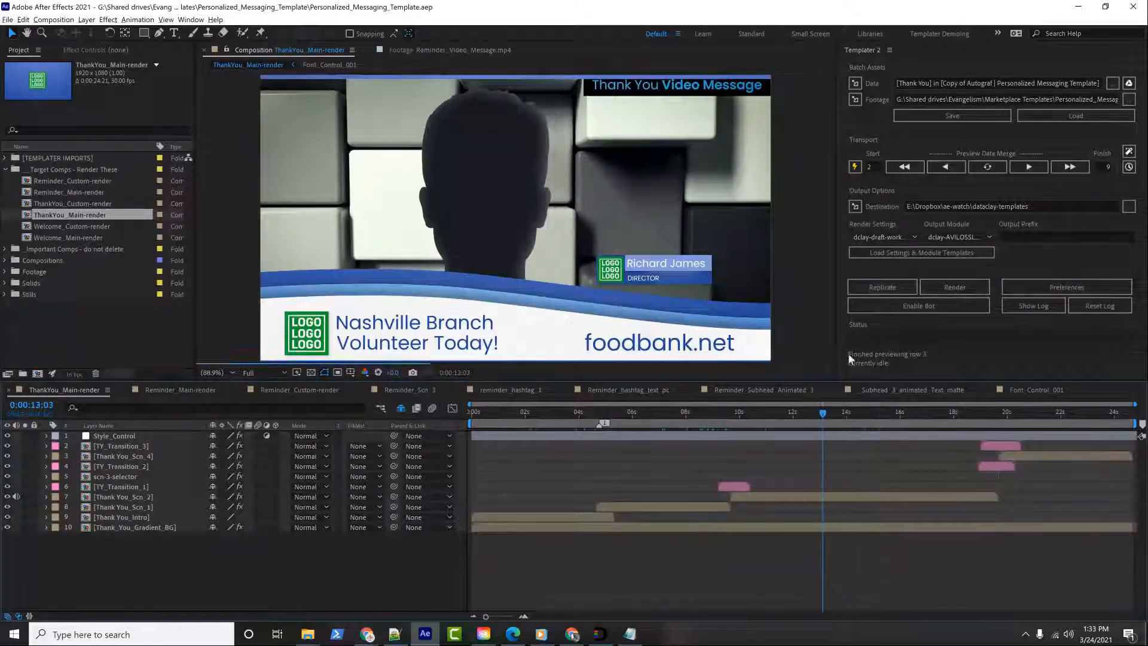
left_click(856, 83)
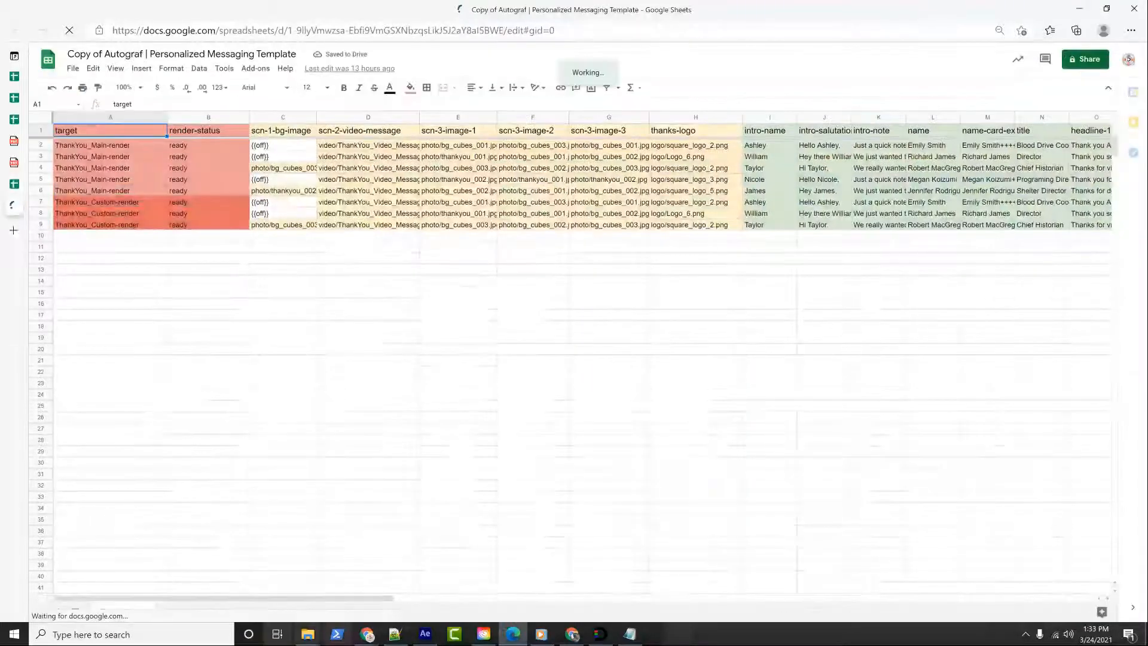
Inspect the render-status column B and the {{off}} value in cell C2
left_click_drag(327, 597, 735, 595)
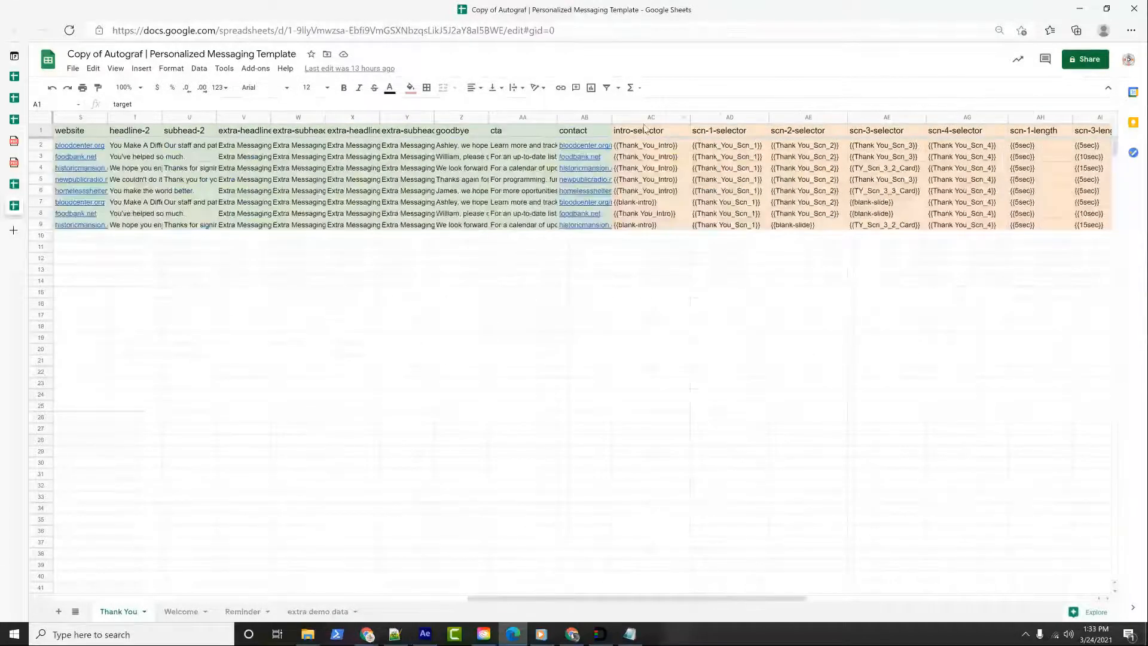
left_click_drag(691, 597, 291, 519)
left_click(144, 146)
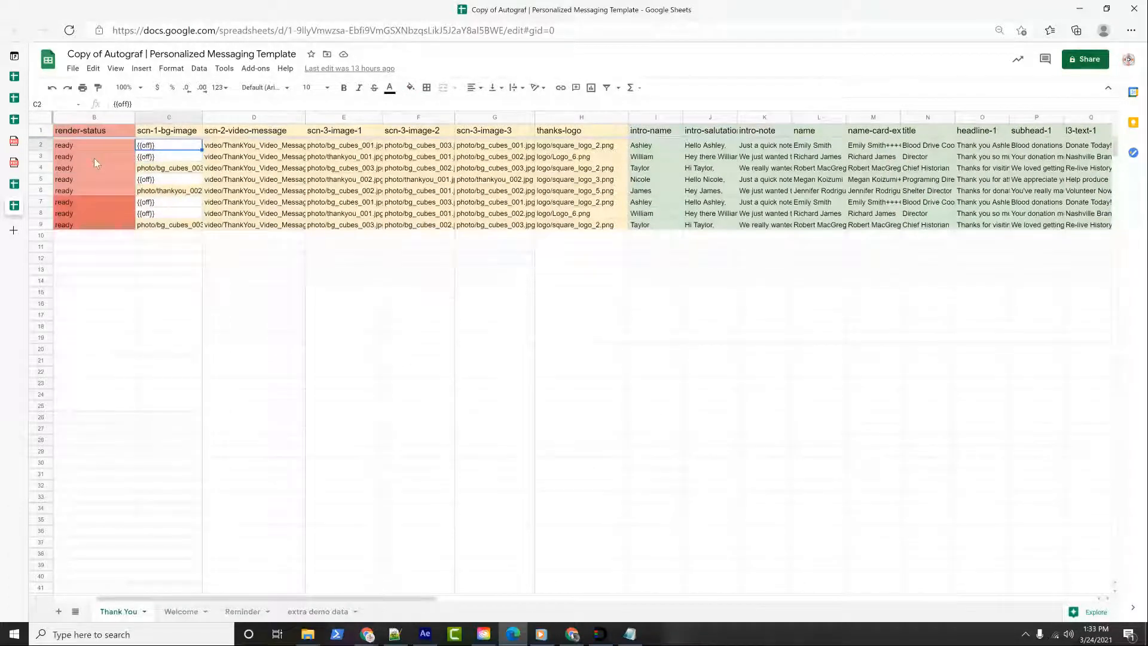
left_click_drag(97, 133, 99, 226)
left_click(96, 270)
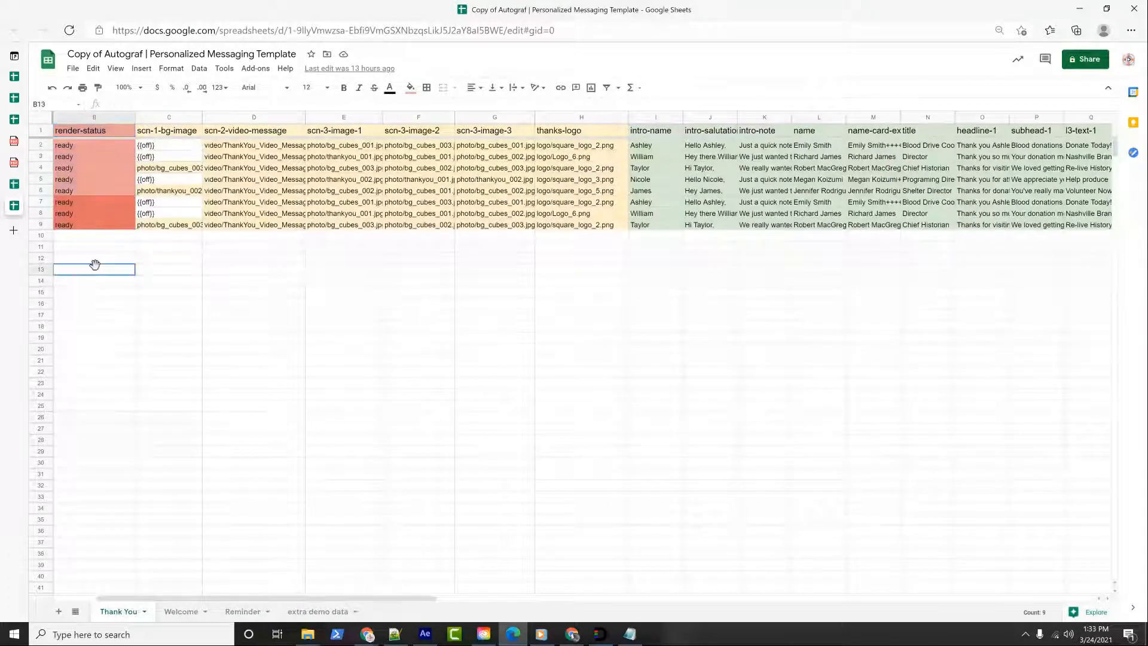
left_click(113, 146)
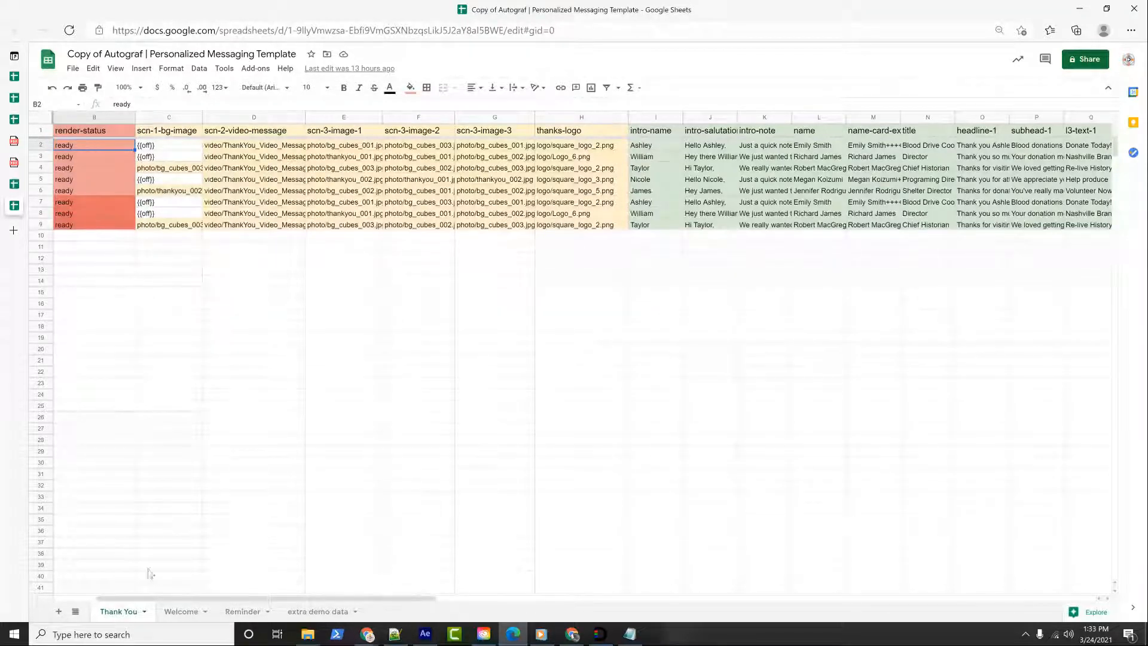
Select the image and logo paths E2:H9 and the text columns I2:O9
left_click_drag(171, 597, 218, 596)
left_click_drag(210, 150, 460, 226)
left_click(525, 262)
left_click_drag(508, 148, 834, 221)
left_click(831, 361)
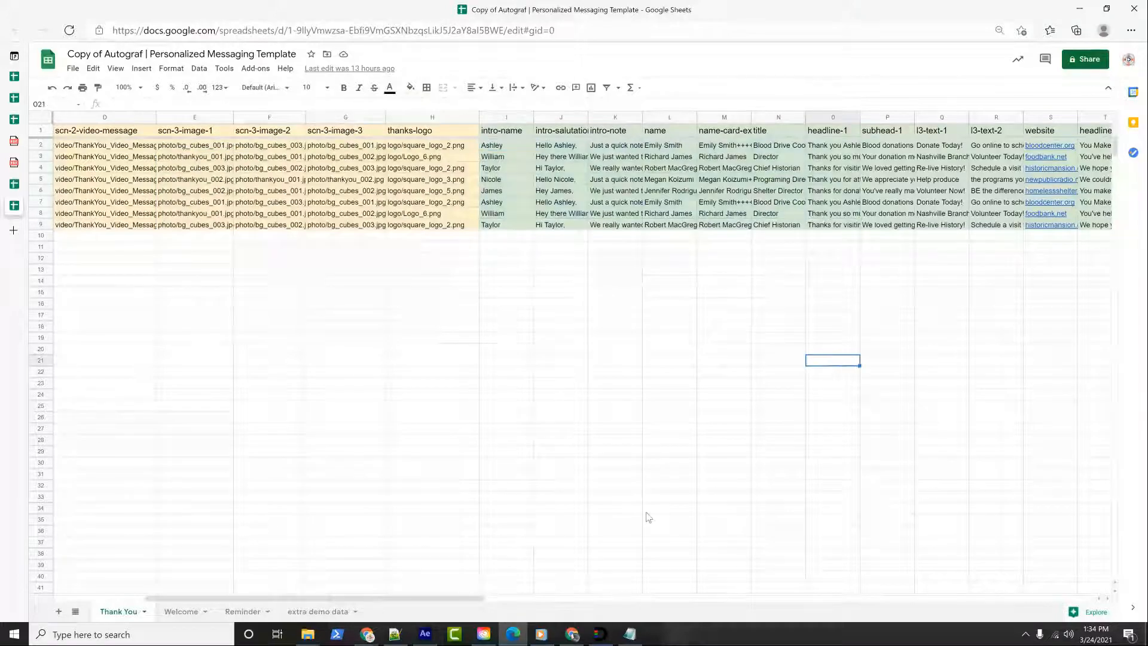
Review the intro- and scene-selector headers and values like {{blank-intro}} and {{Thank_You_Intro}}
left_click_drag(453, 597, 830, 550)
left_click(504, 131)
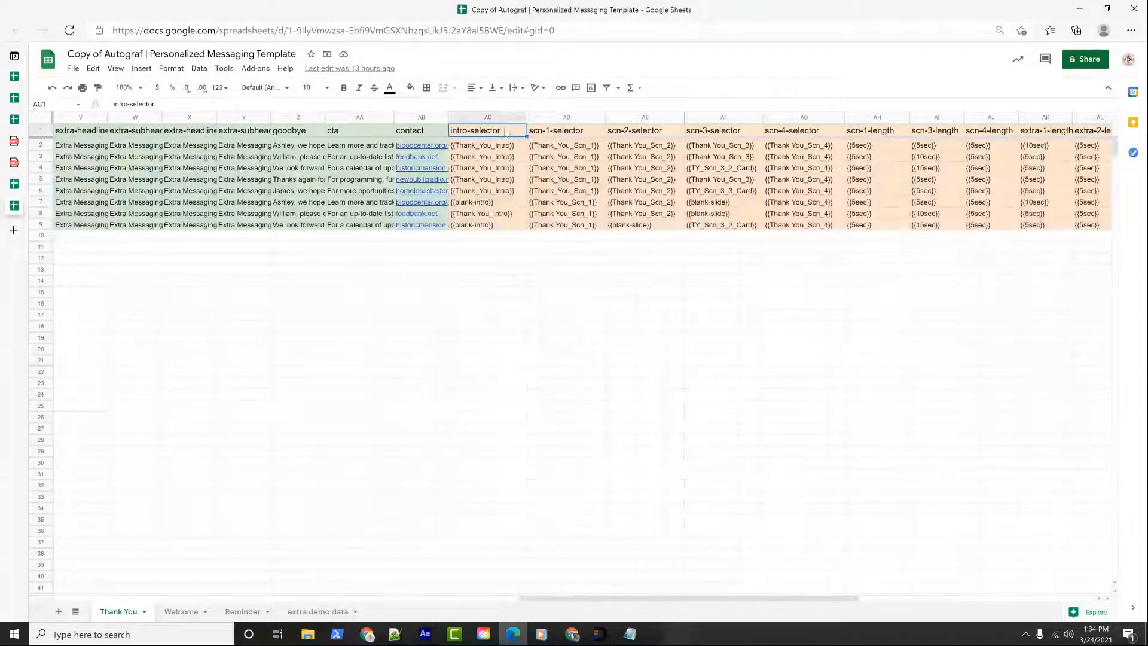
left_click(584, 135)
left_click(646, 133)
left_click(713, 136)
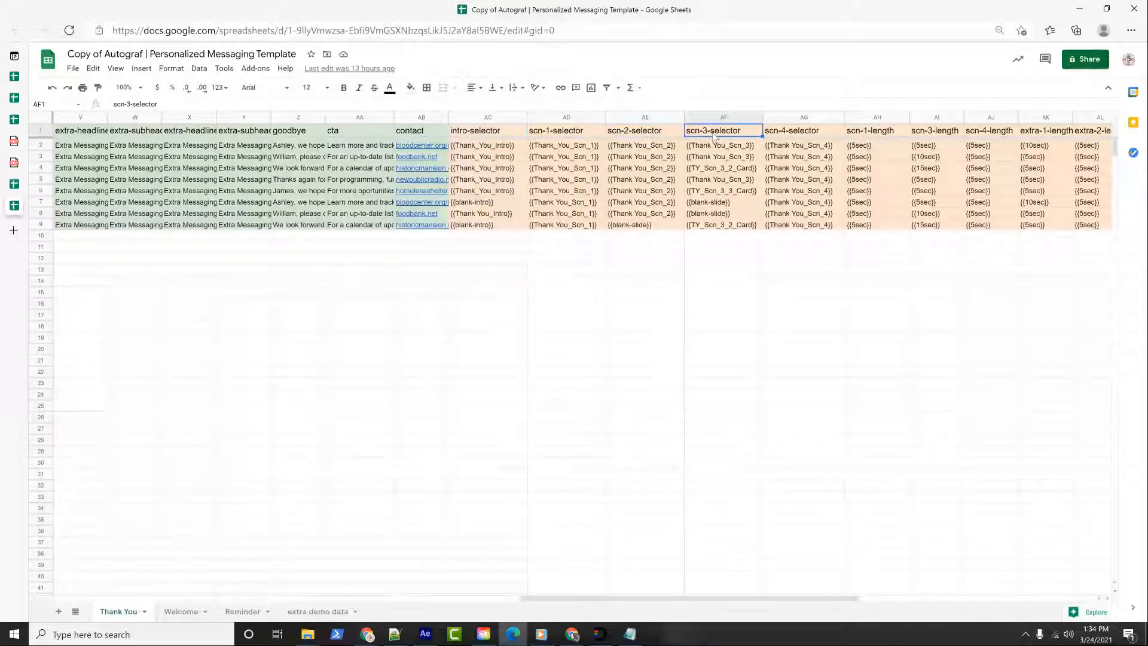
left_click(502, 160)
left_click(490, 169)
left_click(494, 182)
left_click(496, 193)
left_click(497, 205)
left_click(500, 215)
left_click(501, 228)
left_click(501, 191)
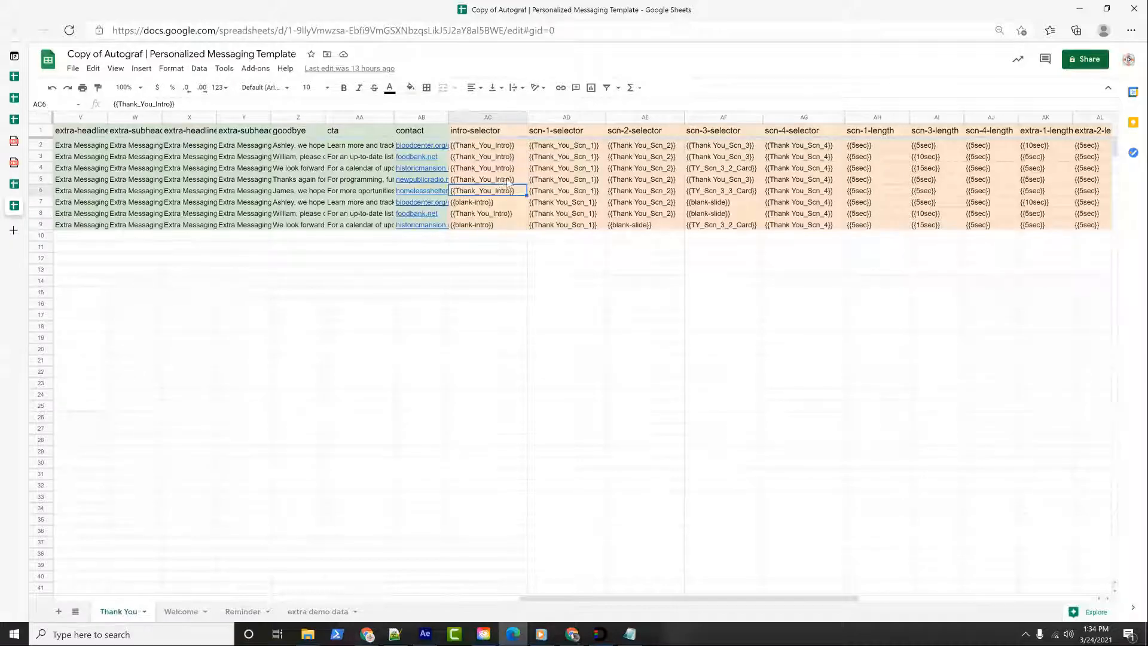
In After Effects, expand the Compositions folder to see the blank-intro, blank-slide and transition comps
key("alt+Tab")
left_click(5, 260)
scroll(56, 270, "down", 3)
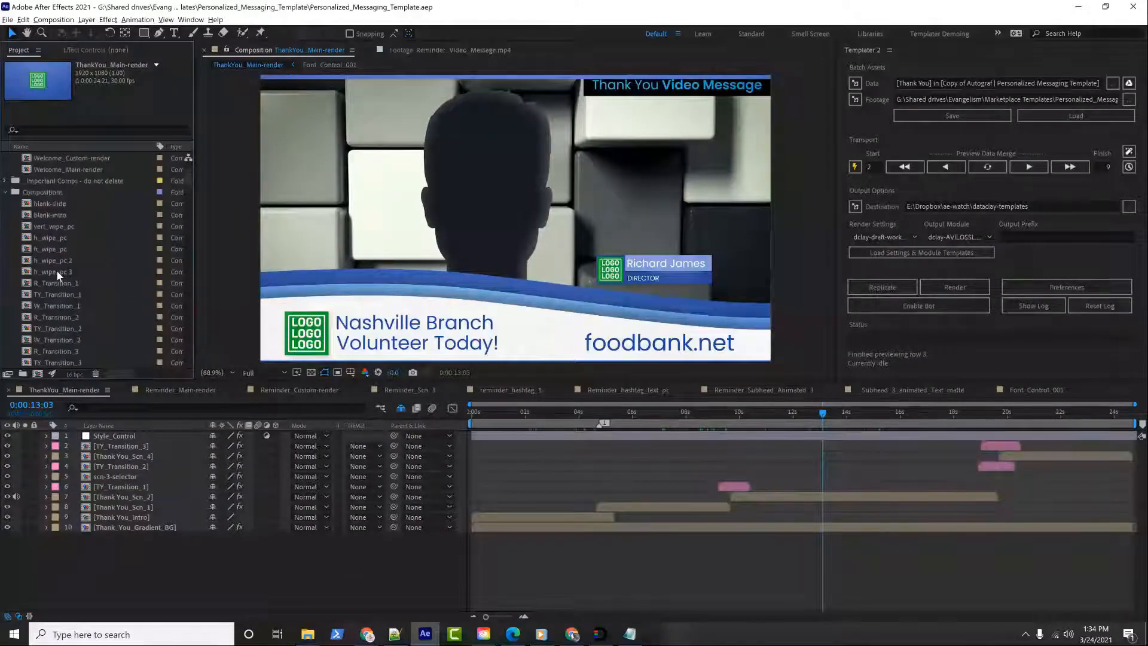
Compare the data sheet with the ThankYou_Main-render comp, scroll the Project panel up, and return to the sheet
key("alt+Tab")
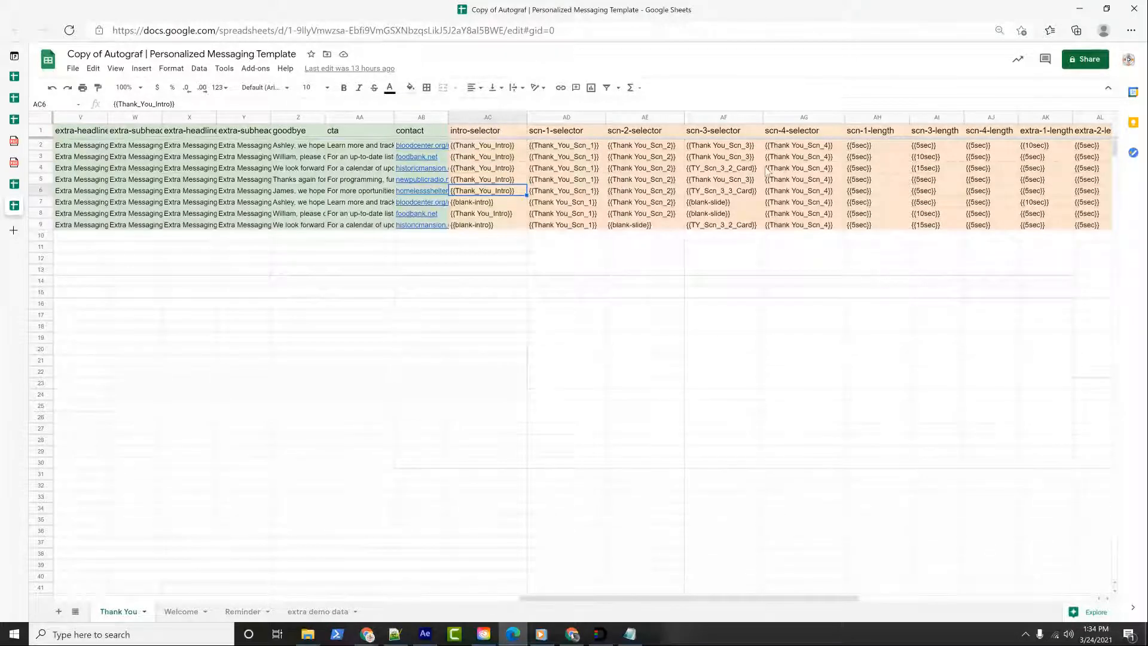
key("alt+Tab")
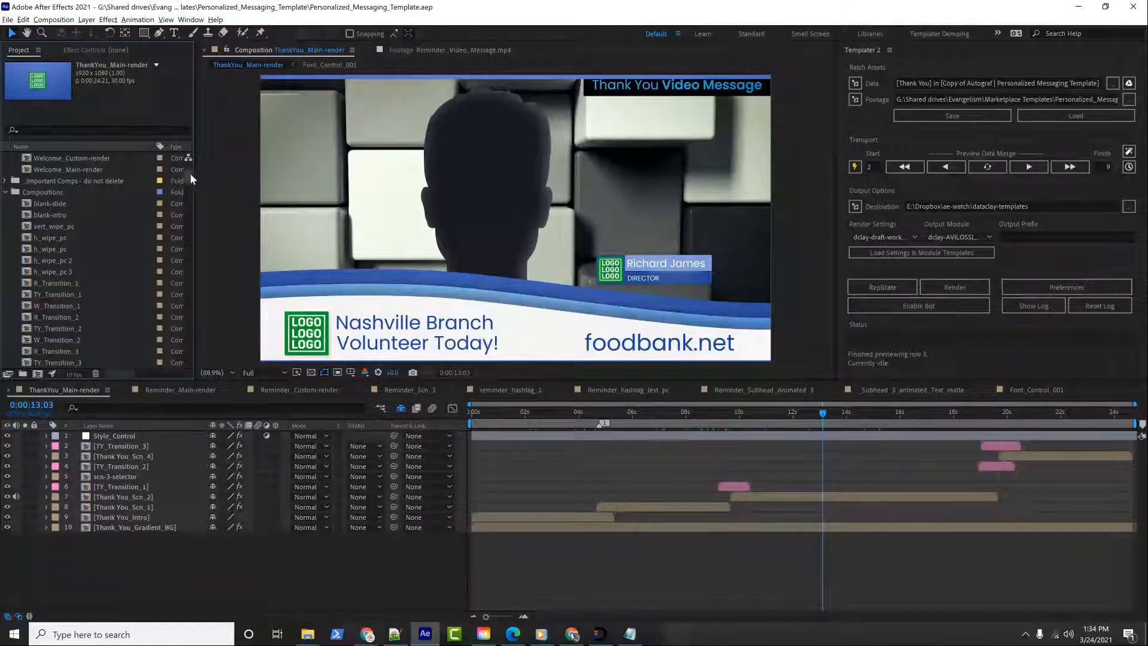
scroll(190, 173, "up", 3)
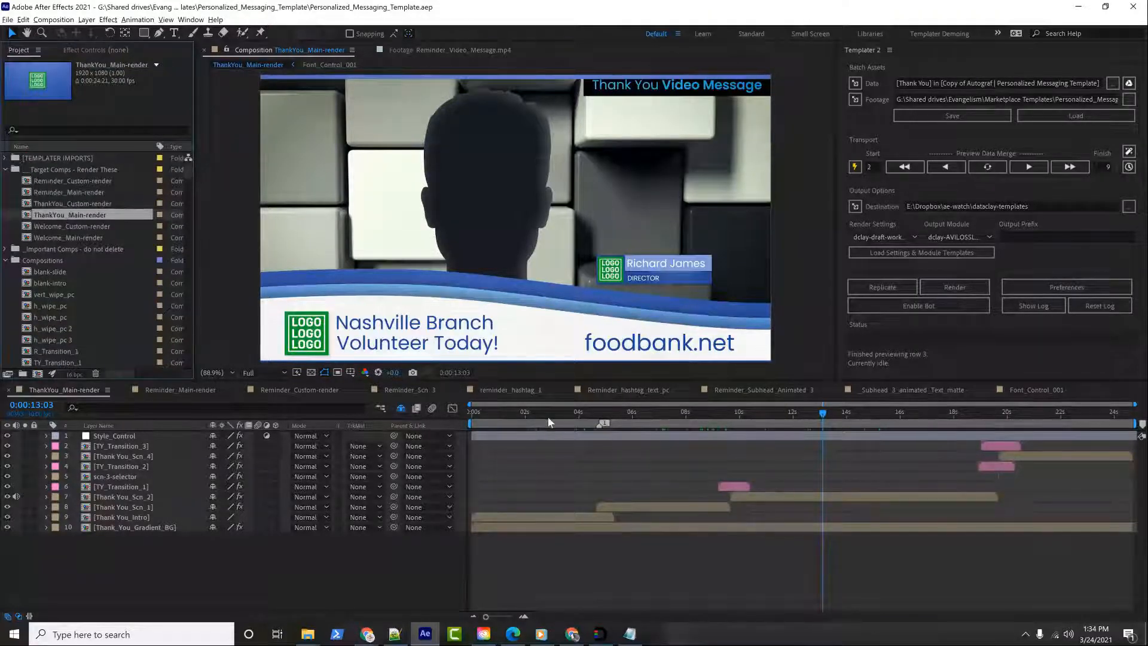
key("alt+Tab")
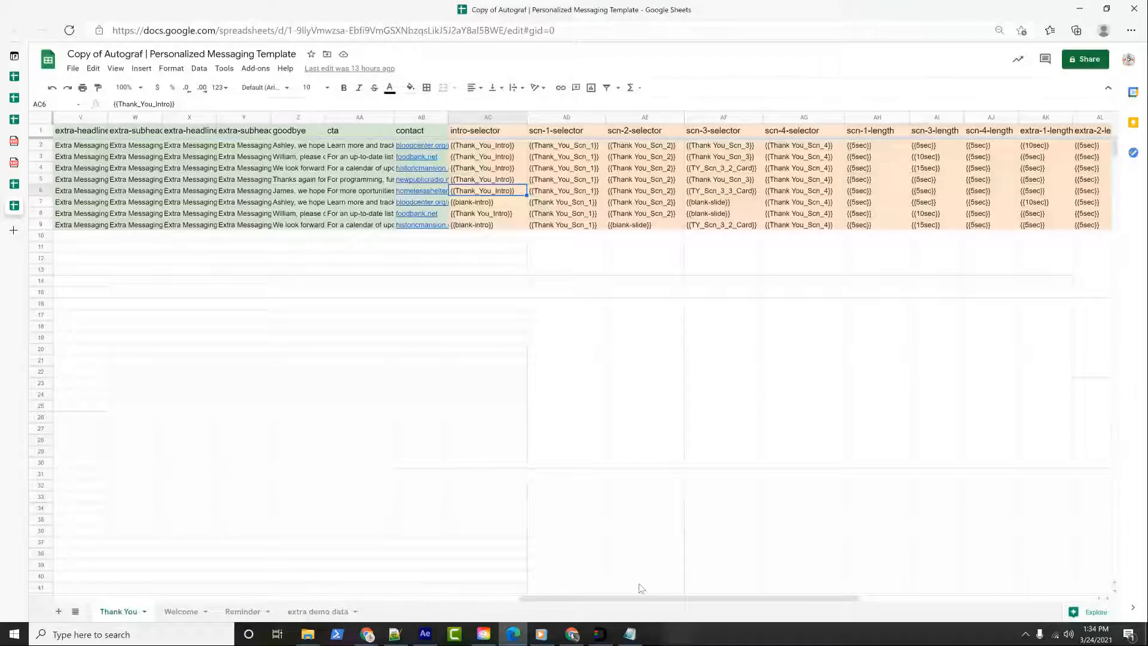
Select AV2:AX9 and widen the body-, subhead- and headline-font columns to show names like Montserrat-SemiBold
left_click_drag(648, 597, 879, 575)
left_click_drag(362, 145, 800, 232)
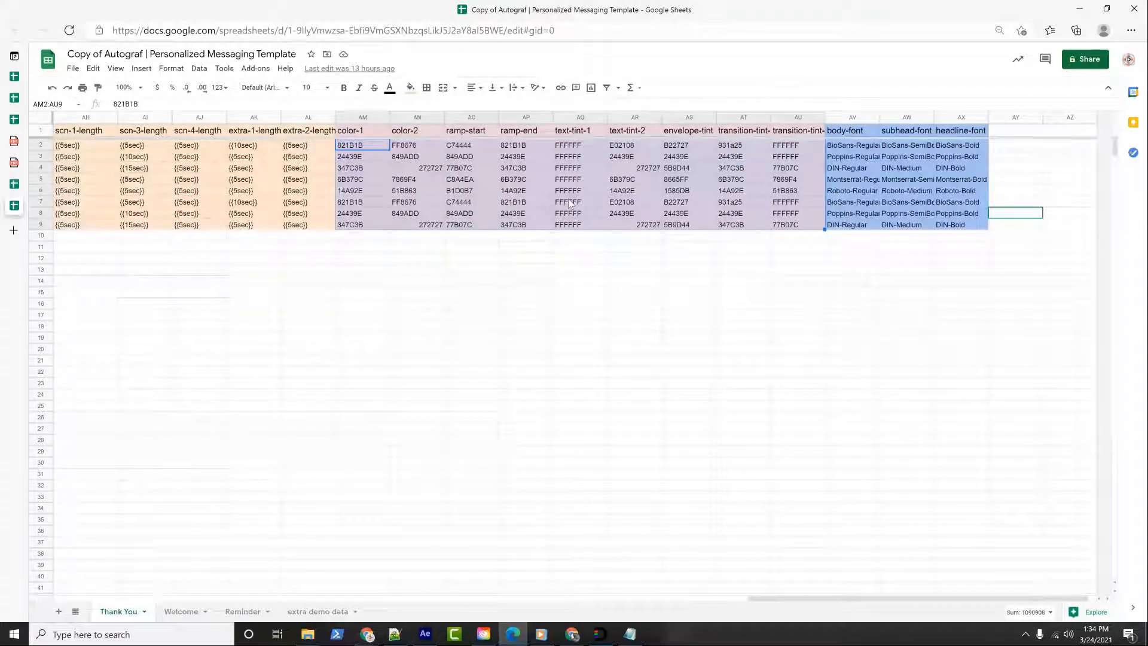
left_click(854, 256)
left_click_drag(849, 145, 957, 226)
left_click(927, 247)
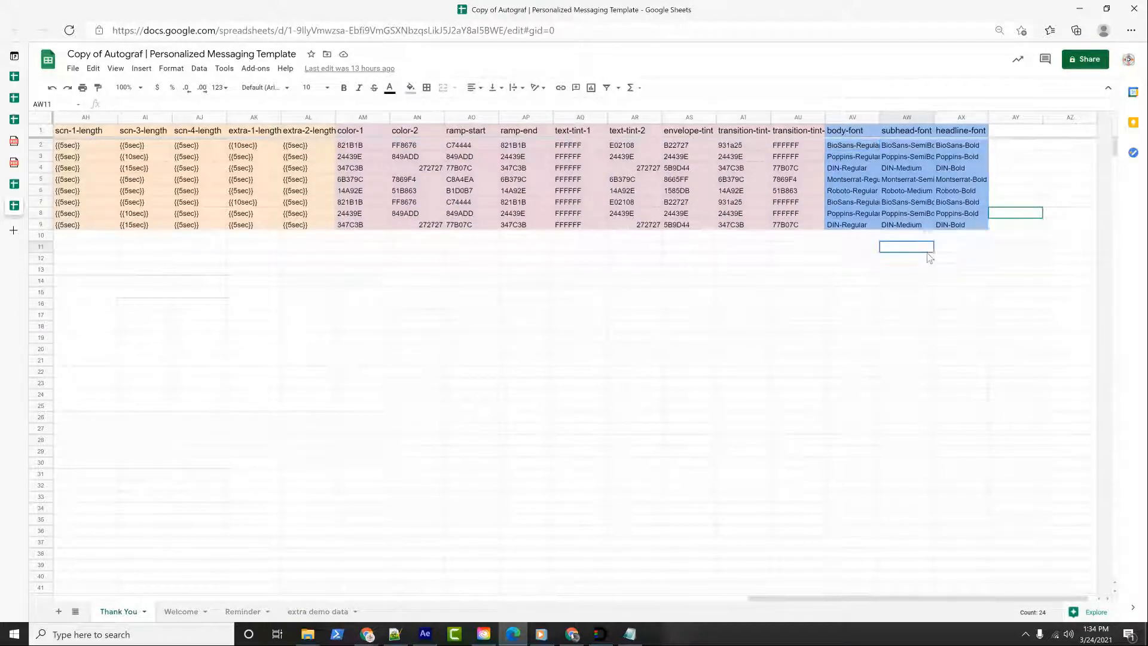
left_click_drag(841, 149, 959, 226)
left_click(962, 259)
left_click_drag(849, 145, 956, 226)
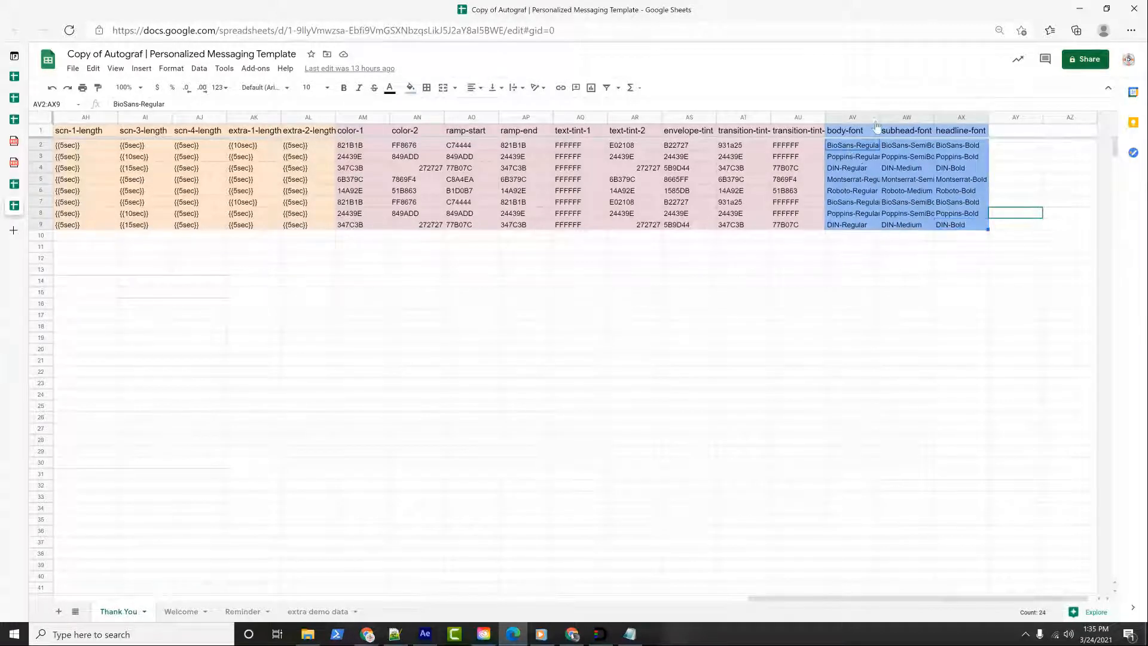
left_click_drag(880, 121, 1056, 117)
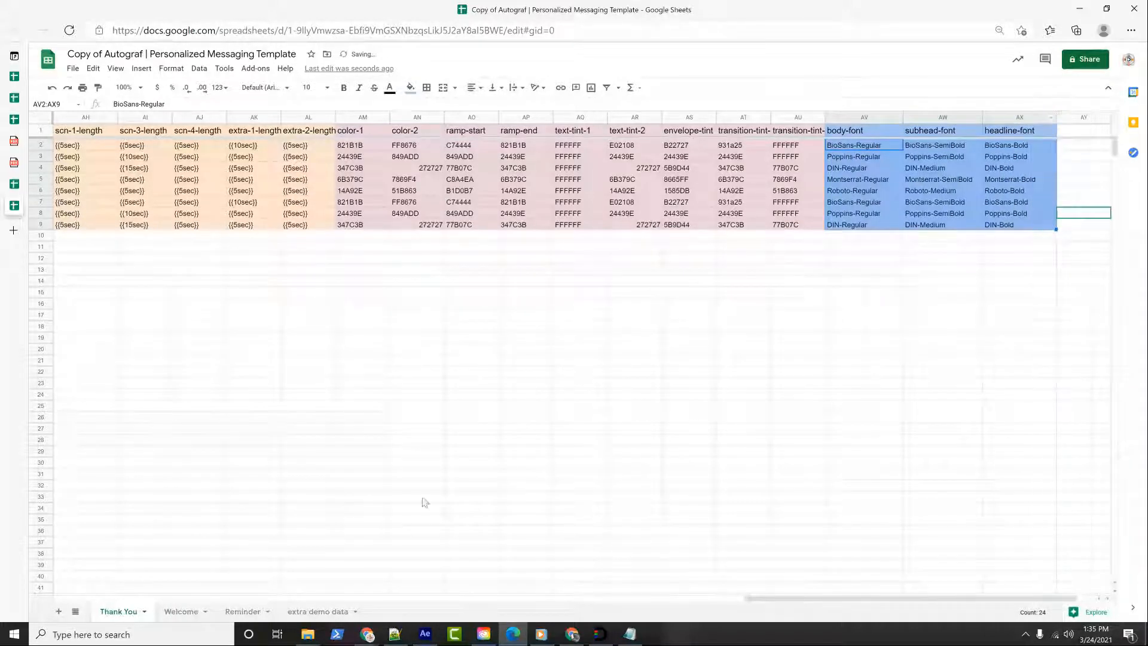
left_click(4, 639)
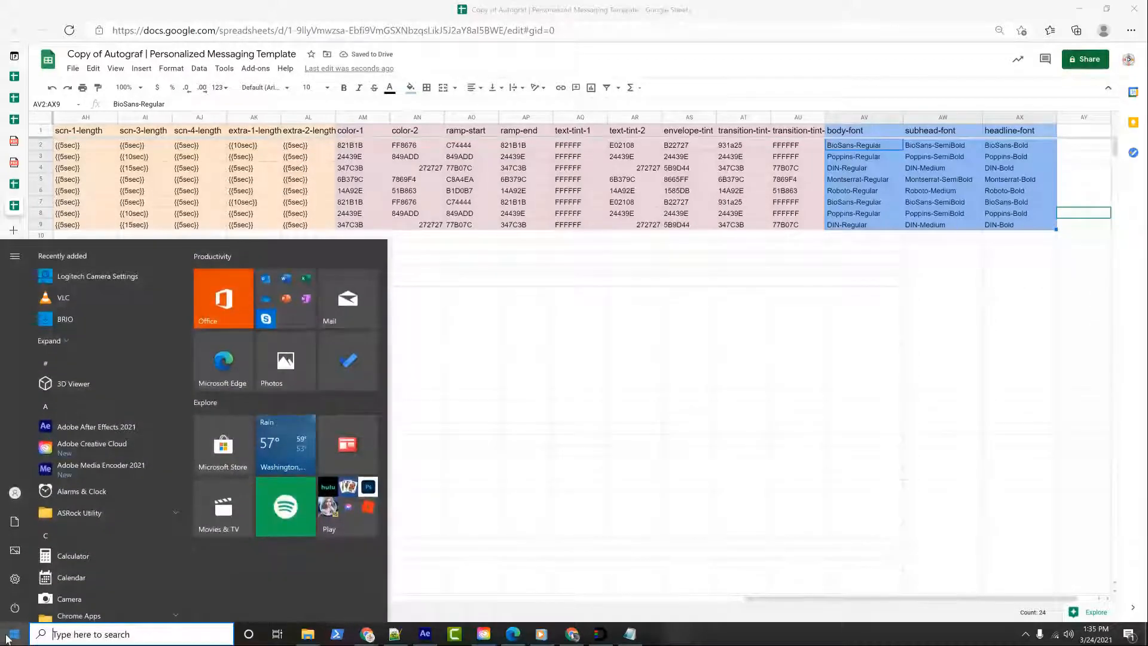
Search 'fonts' to open Font settings and view Alternate Gothic No3 D's details
type("fonts")
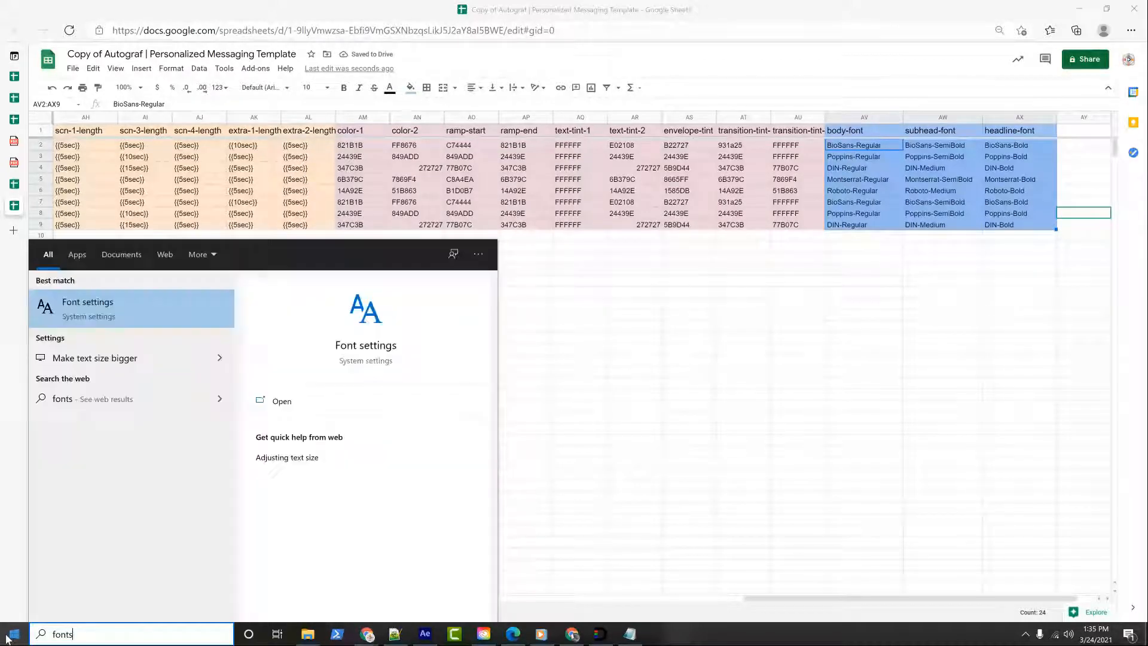
left_click(105, 314)
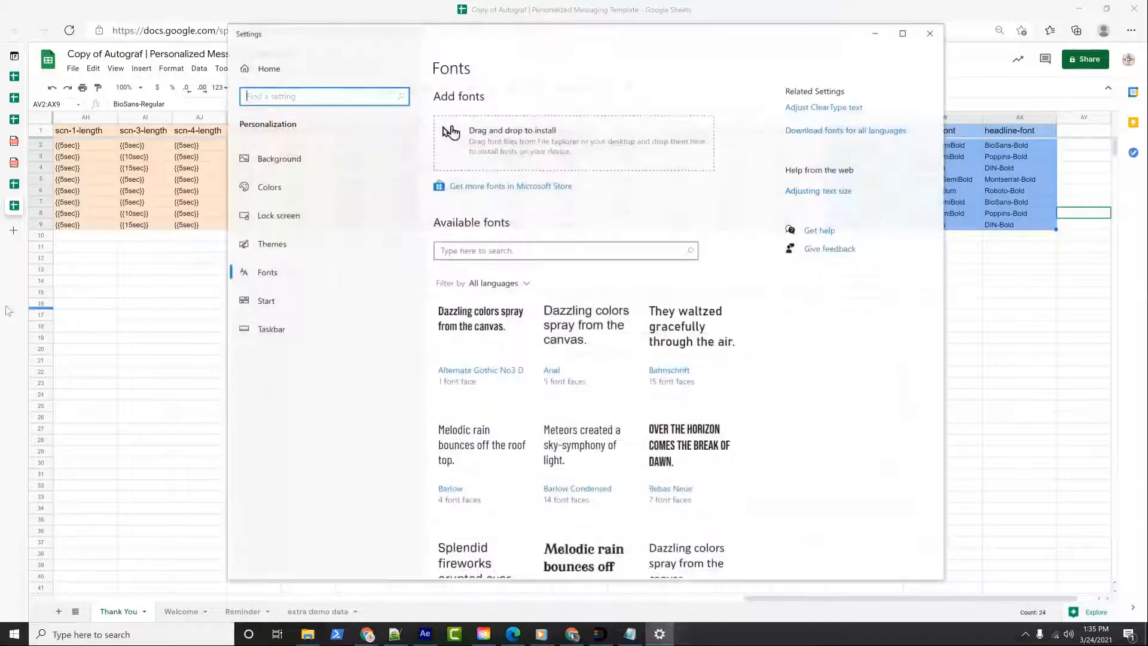
left_click(469, 331)
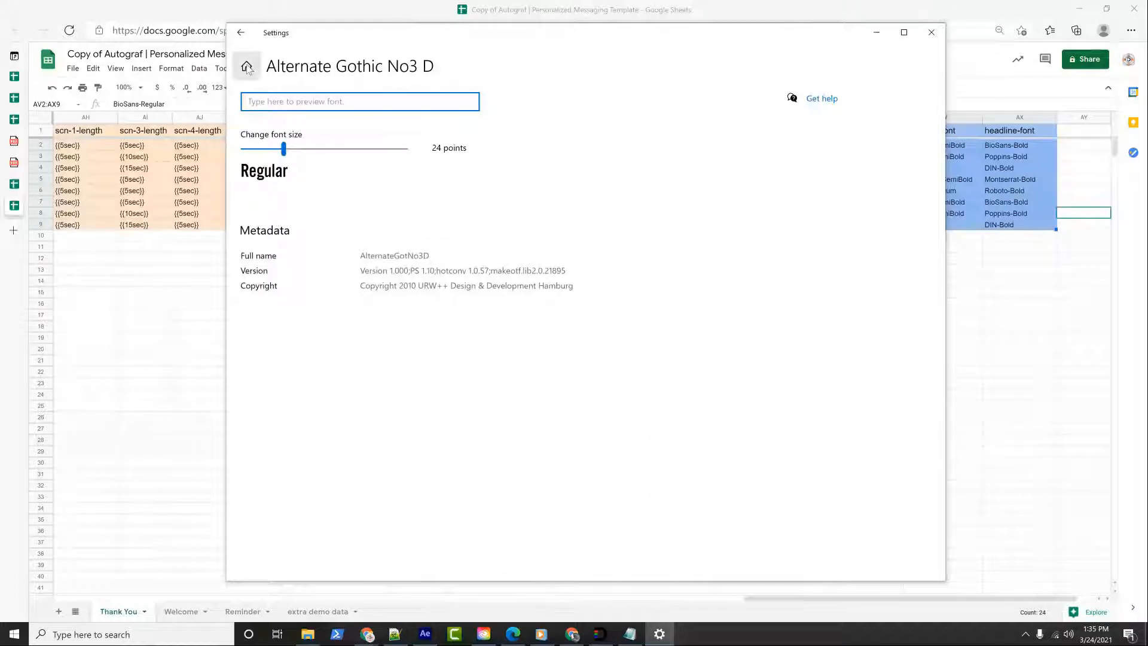
left_click(240, 33)
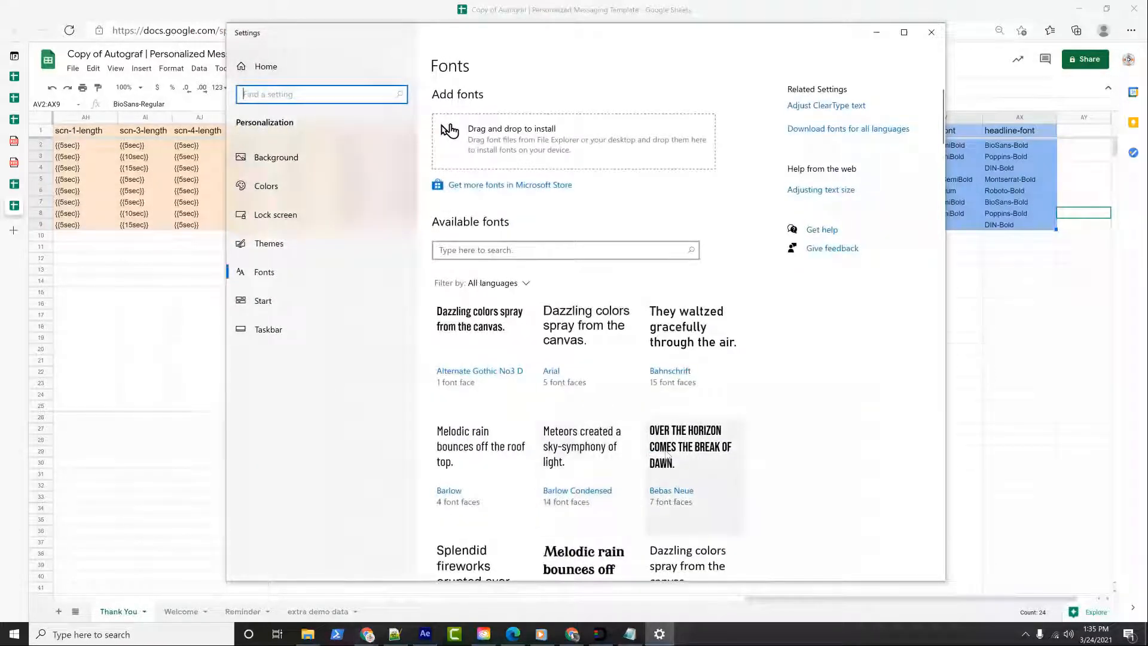
Open Bahnschrift's font page and review its faces and metadata (BAHNSCHRIFT.TTF, version 2.06)
left_click(687, 412)
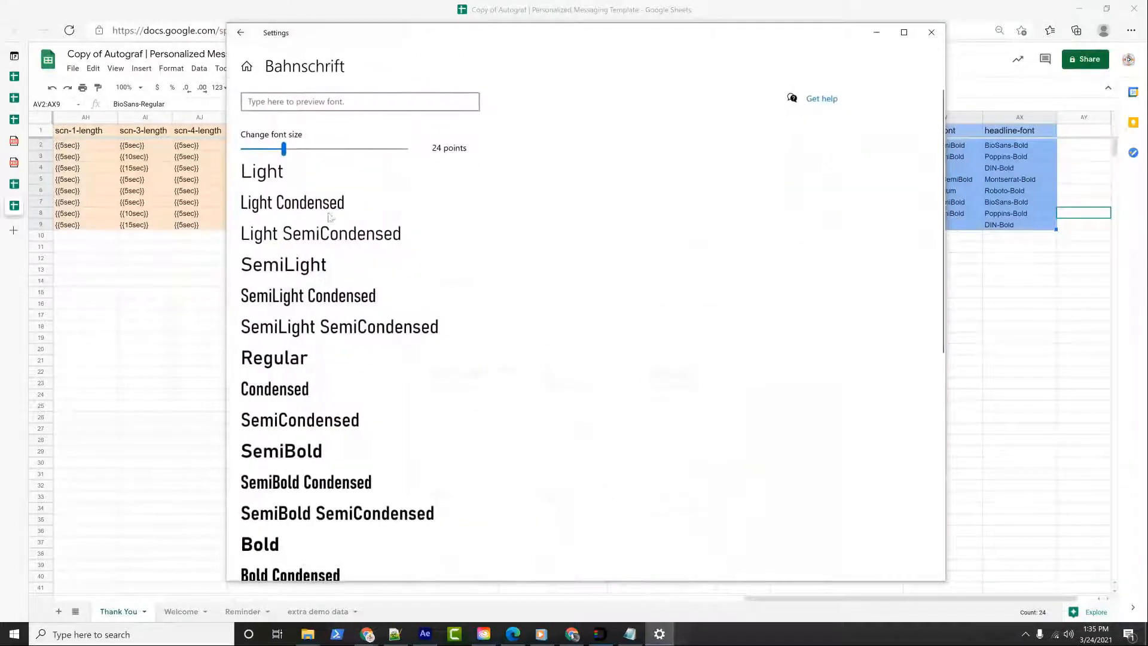
scroll(384, 324, "down", 6)
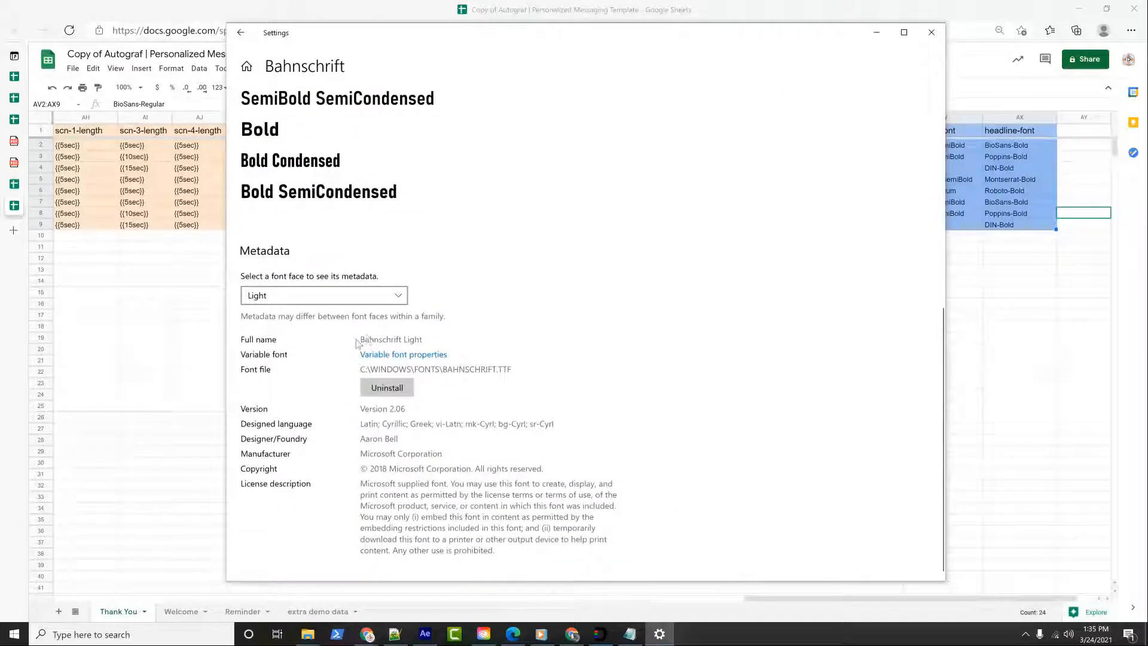
scroll(538, 323, "up", 10)
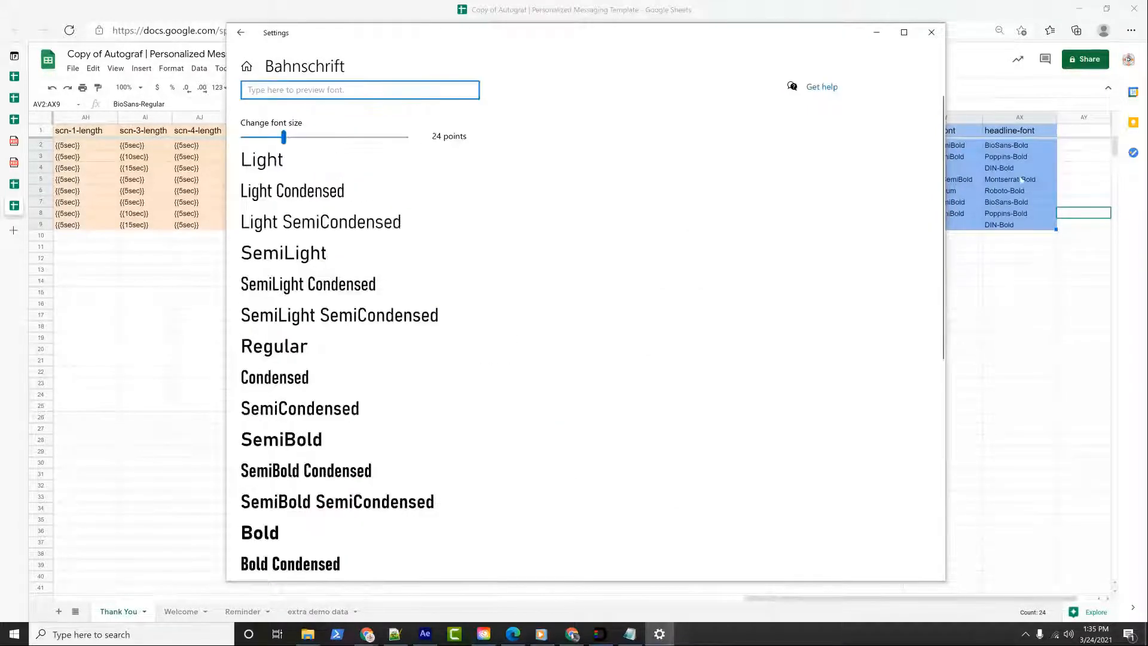
scroll(546, 372, "down", 6)
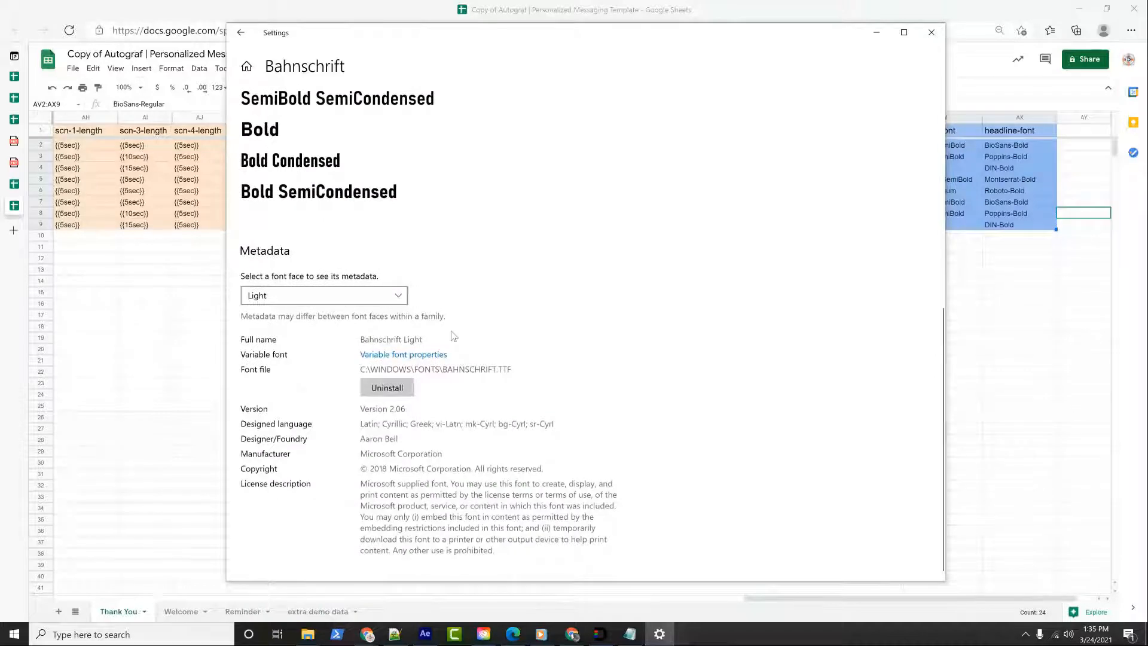
Reselect the font-name block AV2:AX9 and glance back at After Effects
left_click(1012, 251)
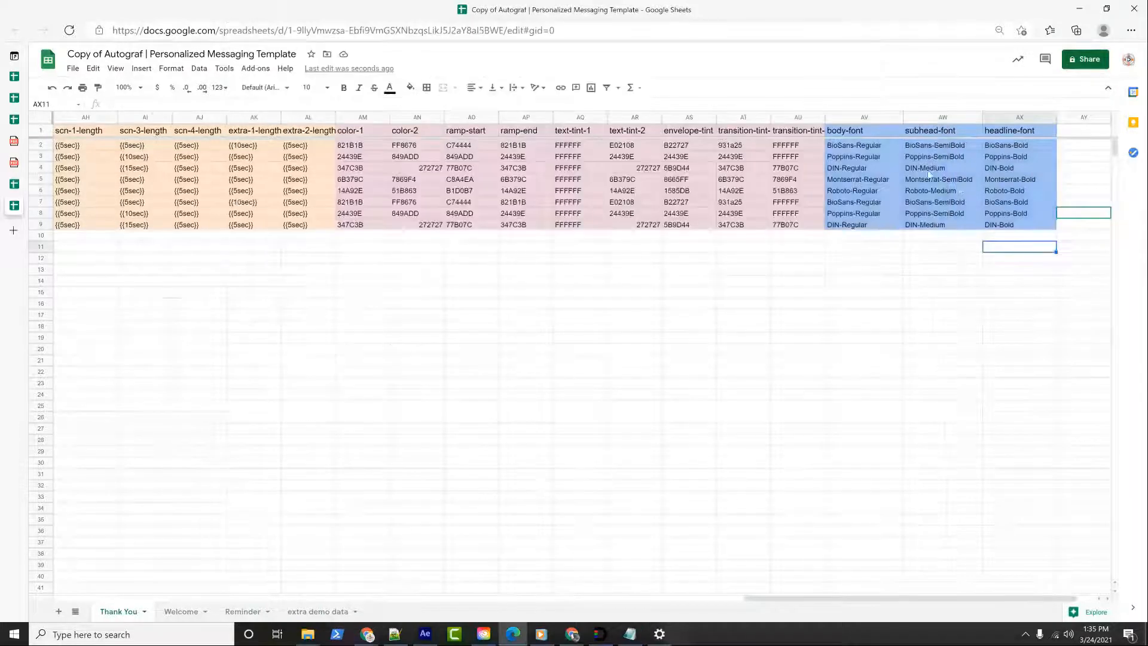
left_click_drag(854, 150, 1019, 224)
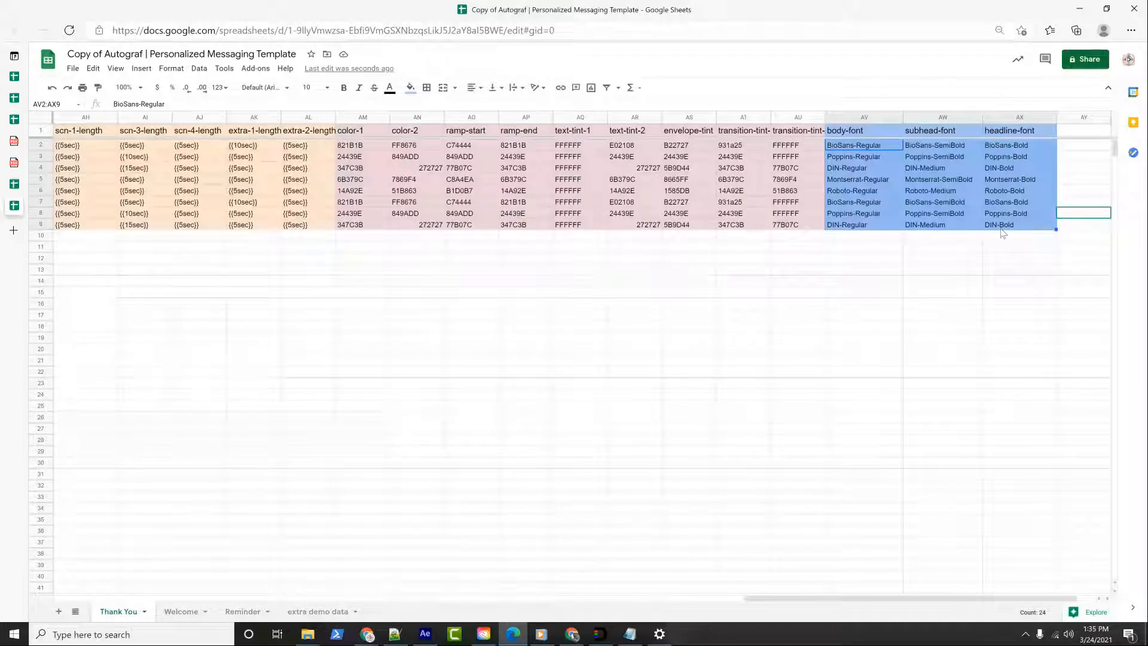
key("alt+Tab")
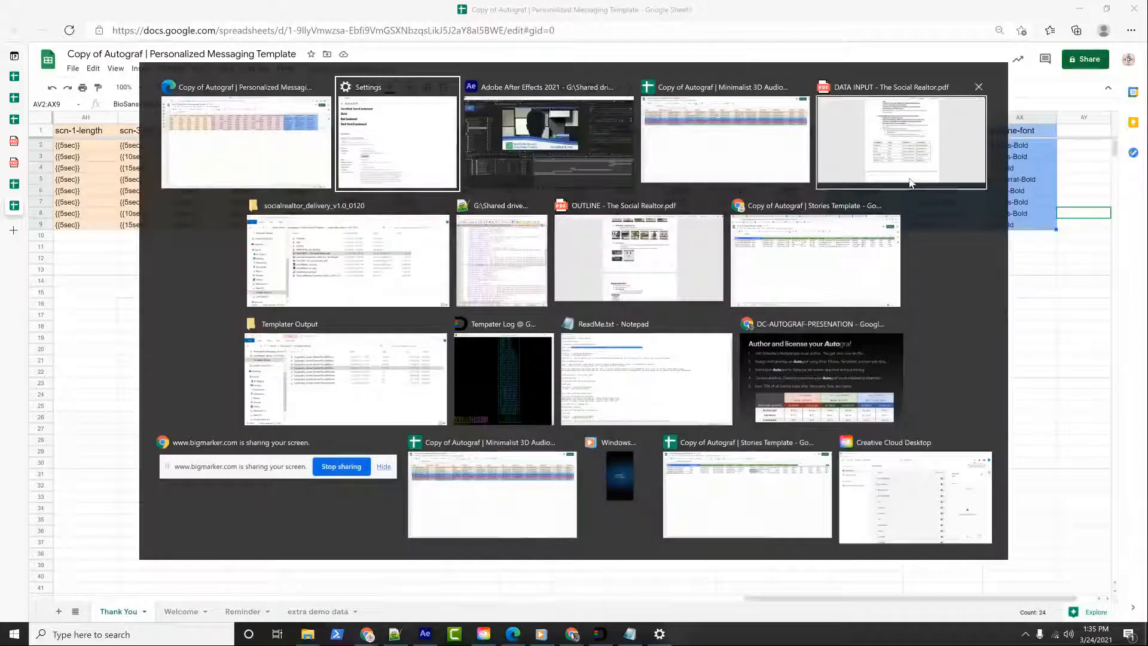
key("alt+Tab")
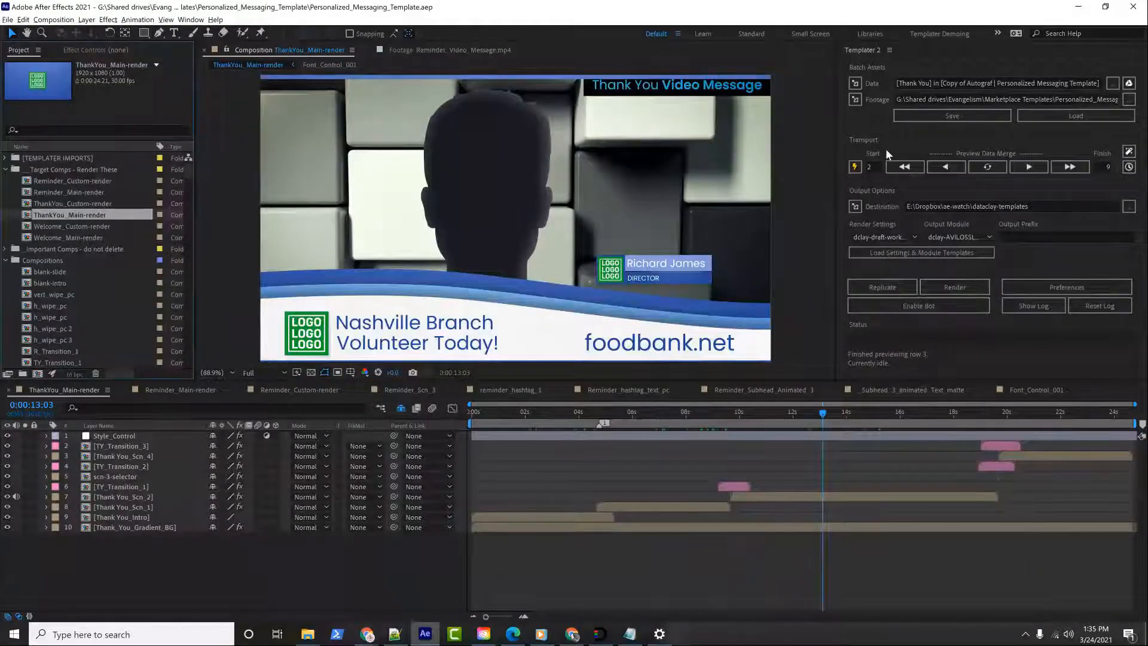
key("alt+Tab")
Check the first row's intro name, then preview the first Templater job showing Donate Today and bloodcenter.org
left_click_drag(766, 598, 170, 583)
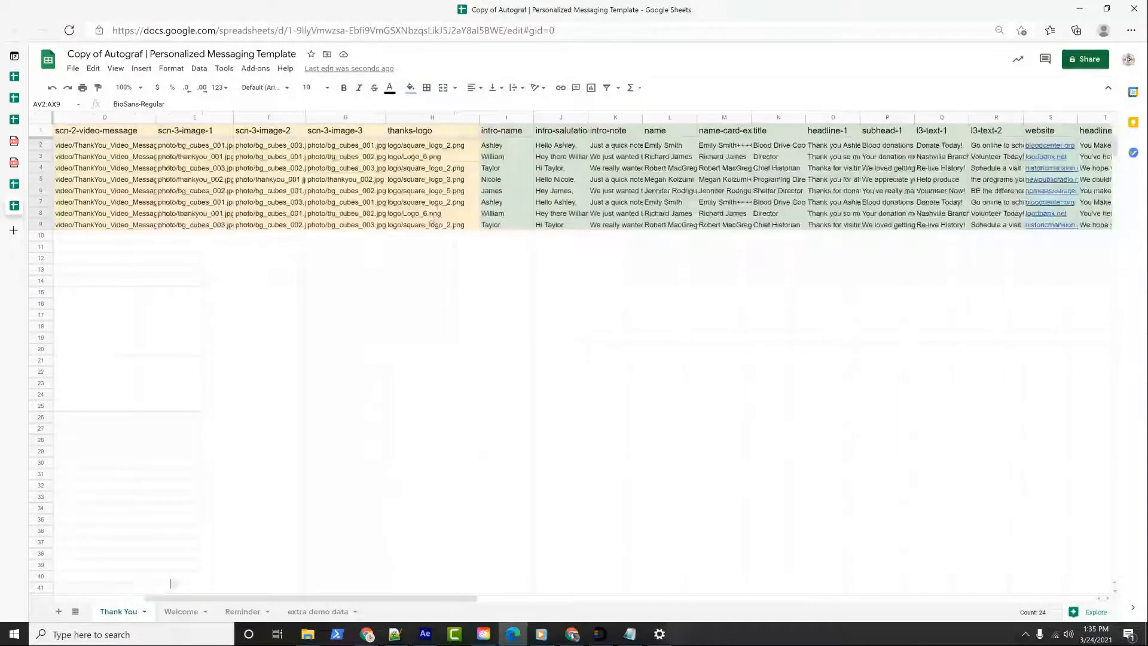
left_click(499, 132)
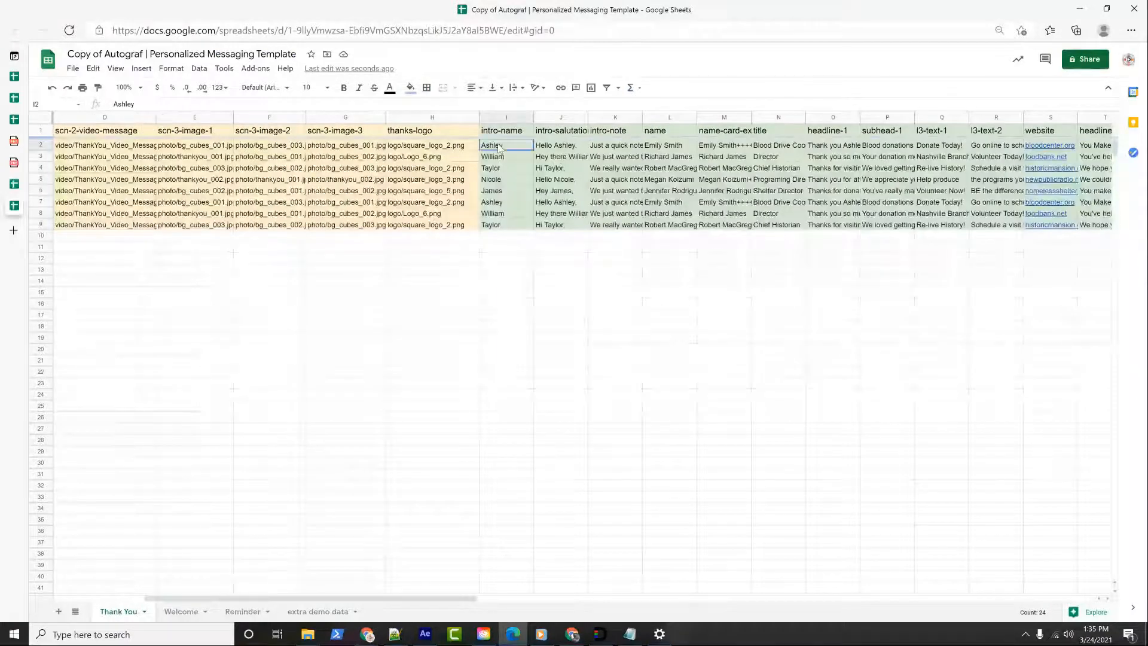
key("alt+Tab")
left_click(904, 166)
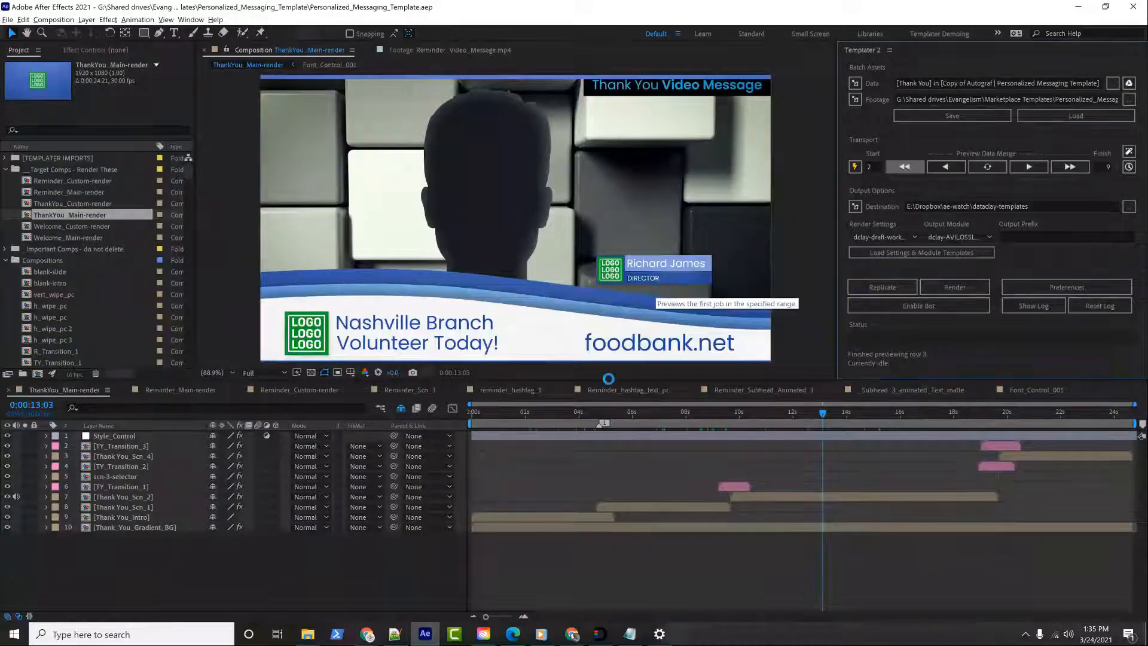
key("alt+Tab")
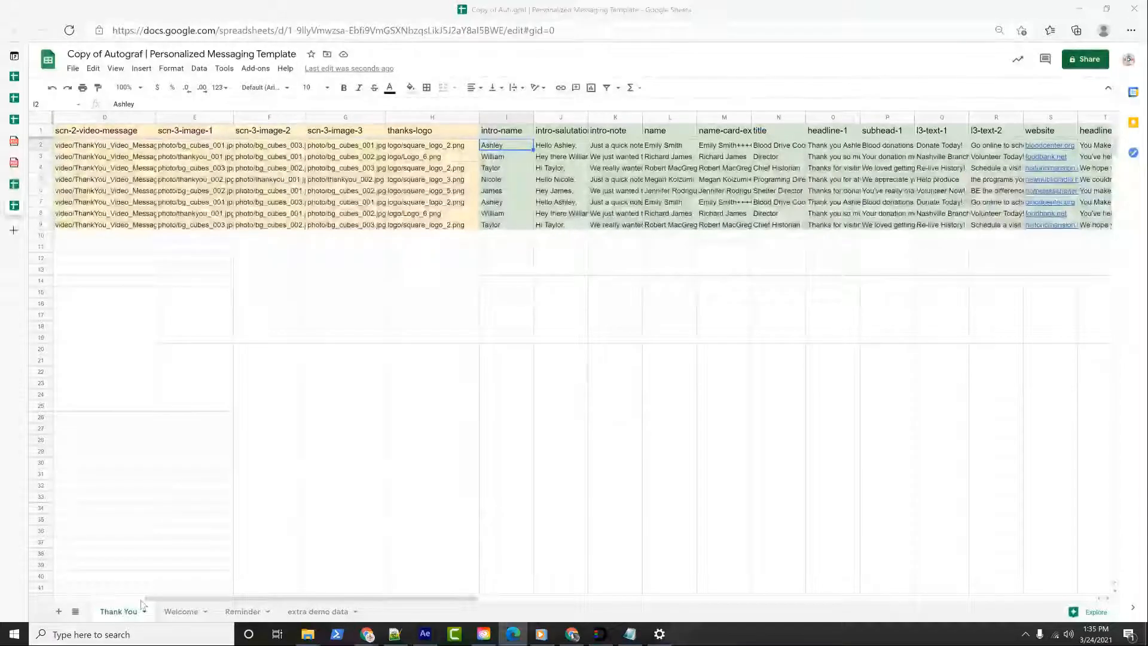
key("alt+Tab")
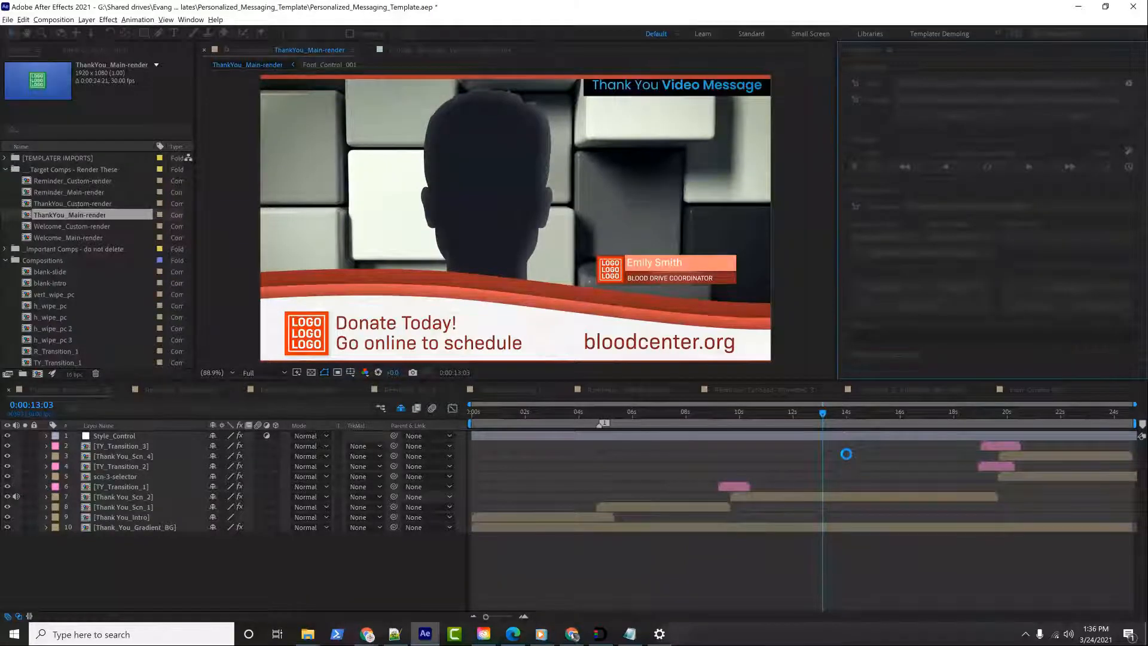
Scrub to about 18 seconds and preview the next data row, the Nashville Branch foodbank.net version
left_click_drag(822, 416, 1091, 413)
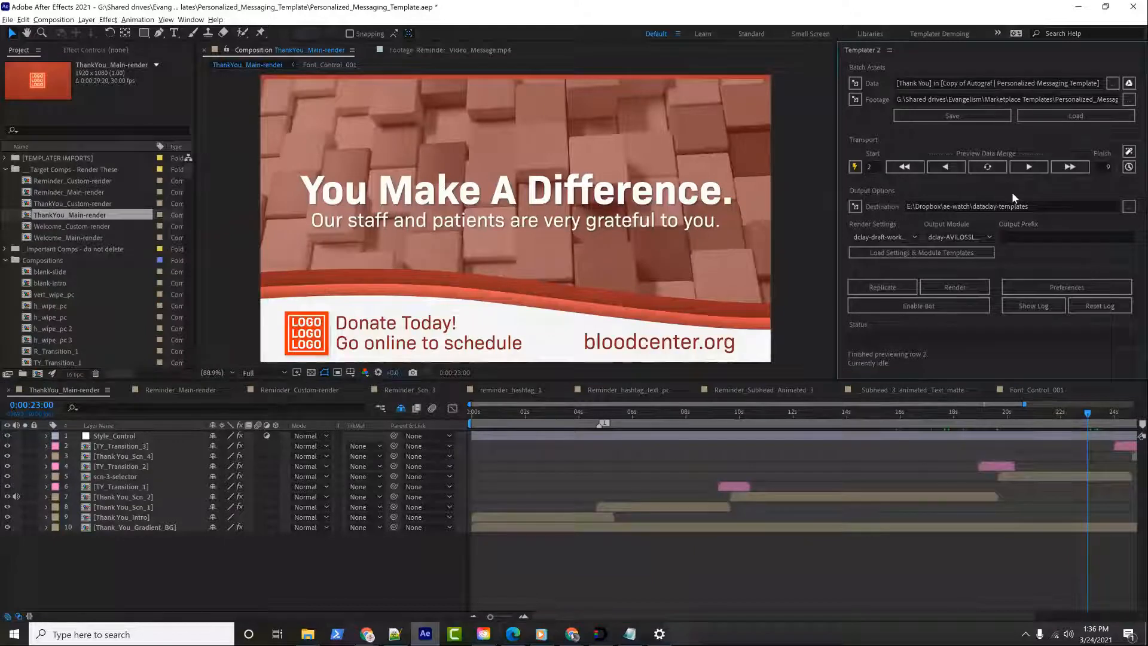
left_click(1029, 167)
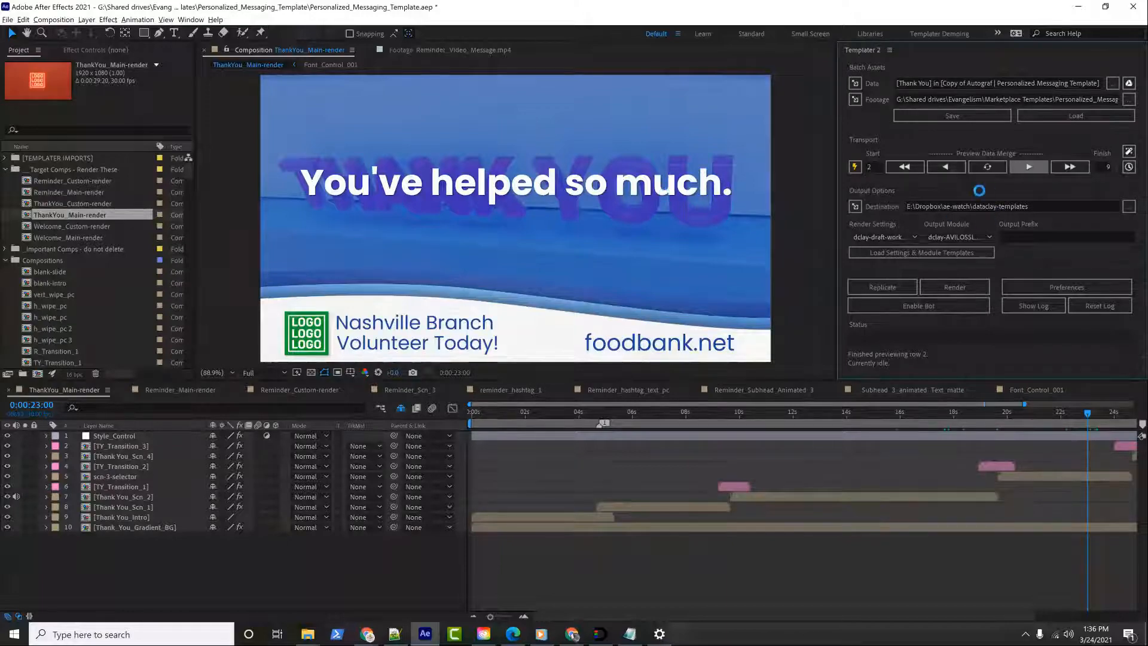
key("super+Tab")
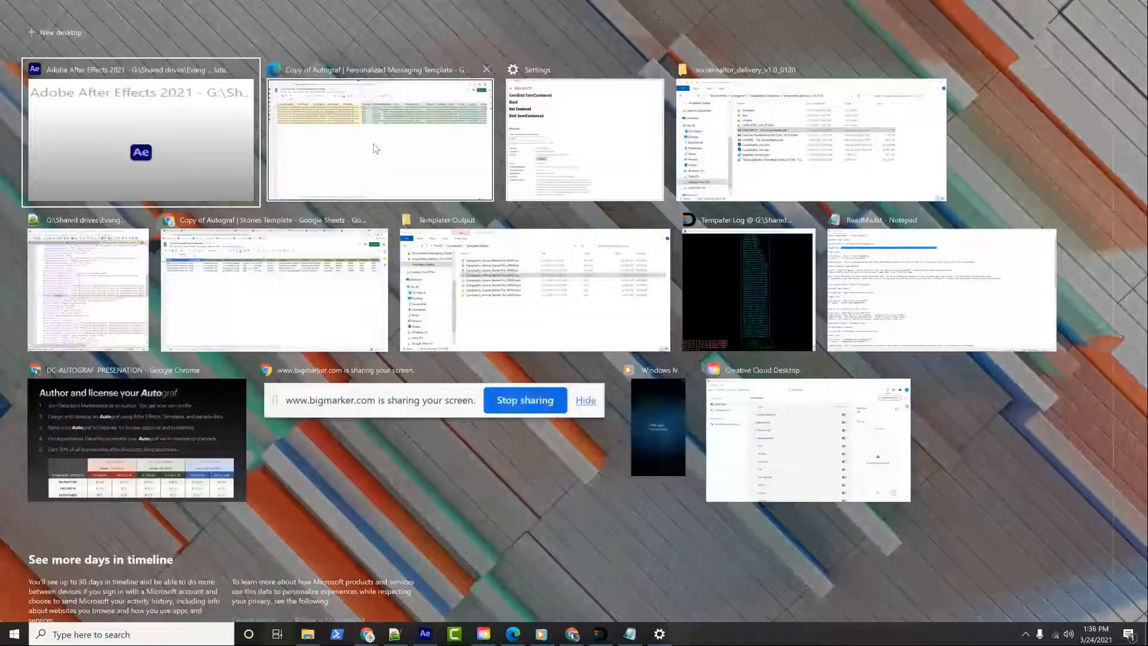
left_click(208, 150)
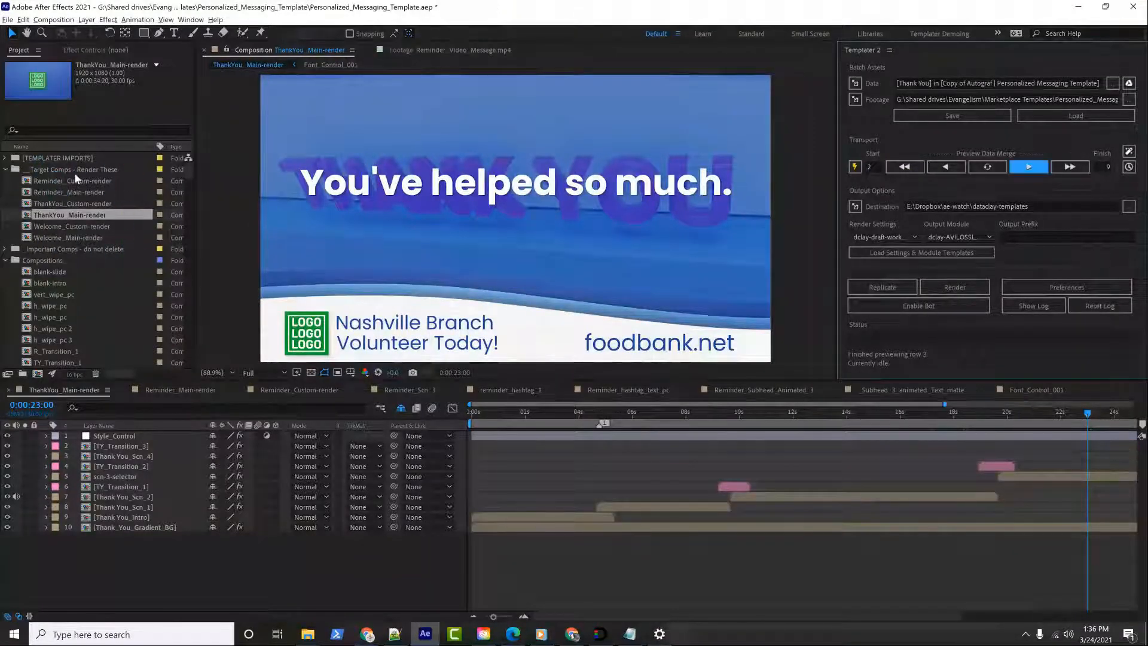
Step through the render target comps and open Welcome_Custom-render
left_click(95, 182)
left_click(94, 193)
left_click(94, 205)
left_click(90, 216)
left_click(85, 226)
left_click(82, 237)
left_click(83, 226)
left_click(86, 215)
left_click(89, 204)
left_click(91, 192)
left_click(90, 182)
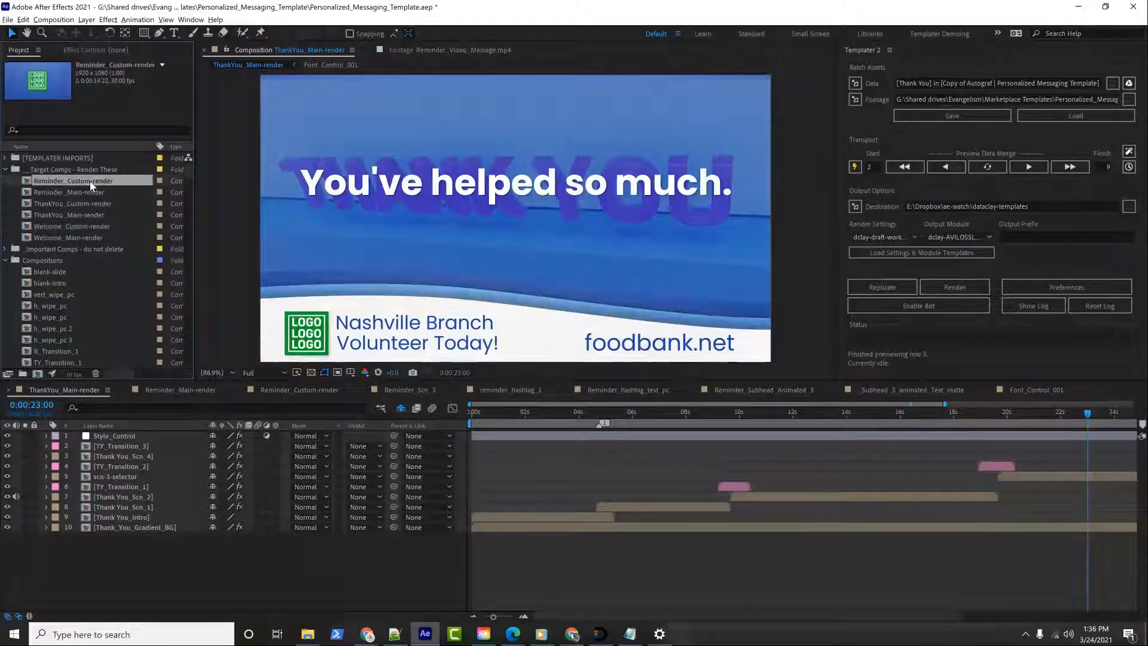
left_click(77, 226)
left_click(81, 237)
left_click(37, 230)
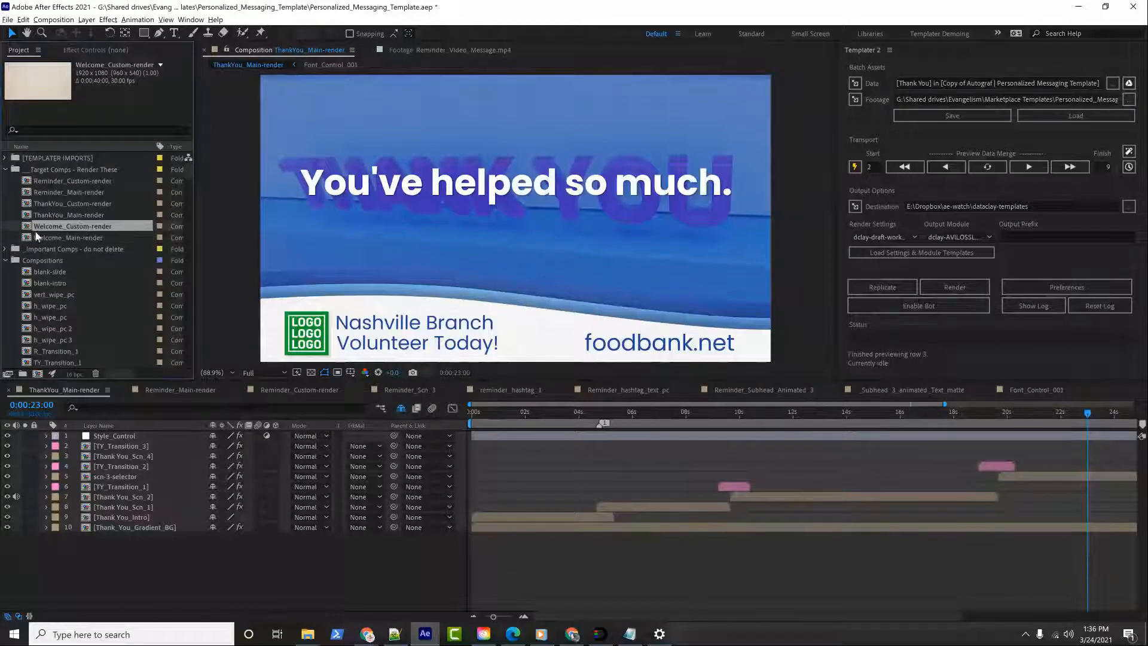
left_click(30, 232)
double_click(32, 229)
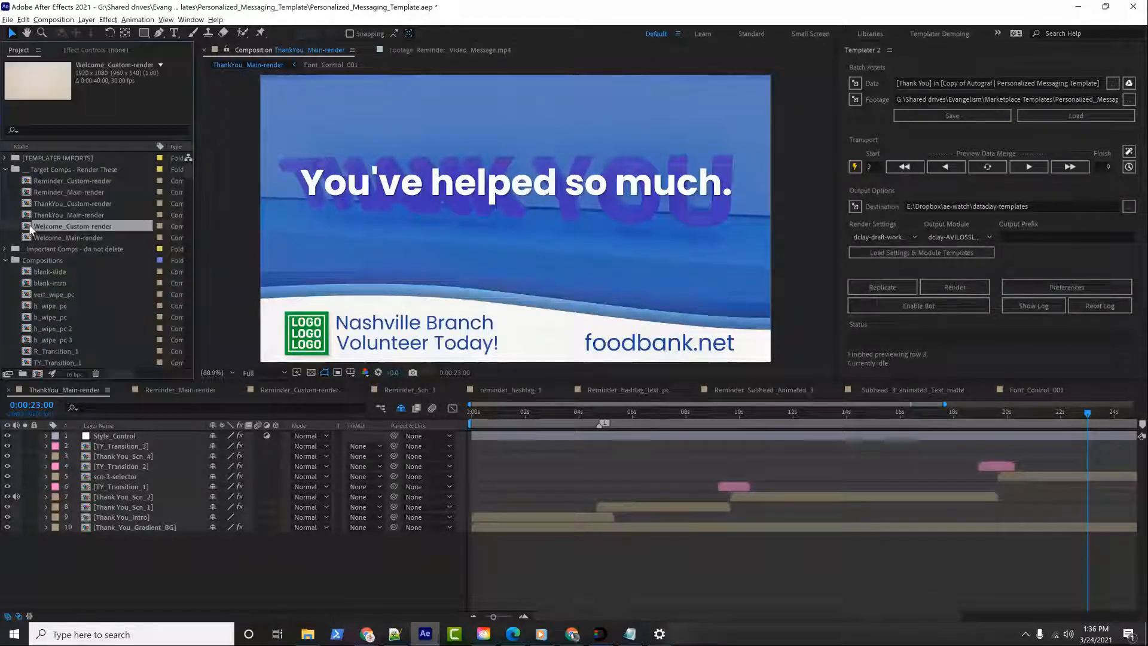
Link the comp's data to the Personalized Messaging spreadsheet's Welcome worksheet via Google Sheets
left_click(1128, 84)
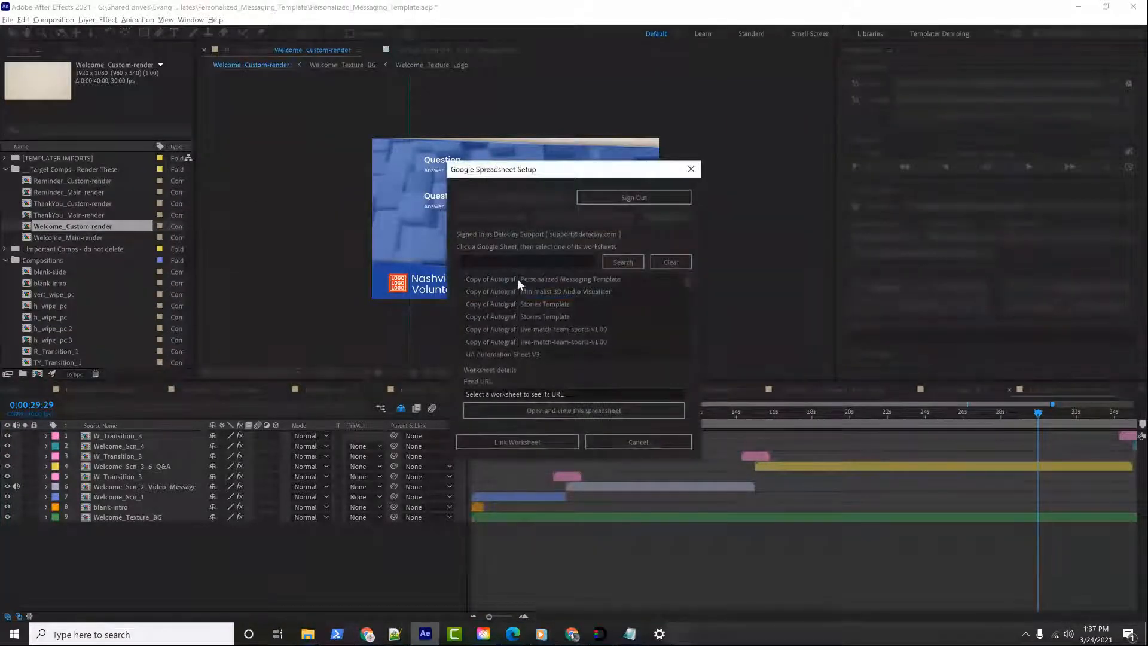
left_click(518, 278)
left_click(478, 305)
left_click(513, 441)
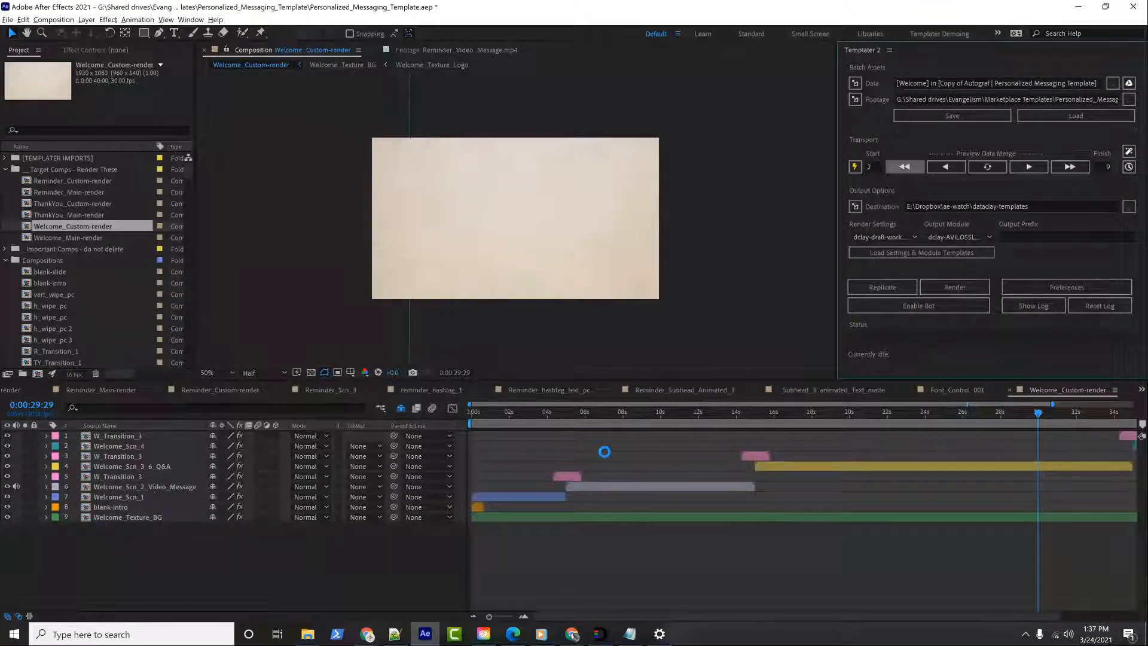
Scroll the Welcome sheet to columns AJ–AQ and check the scn-1, scn-2 and scn-3 length values
key("alt+Tab")
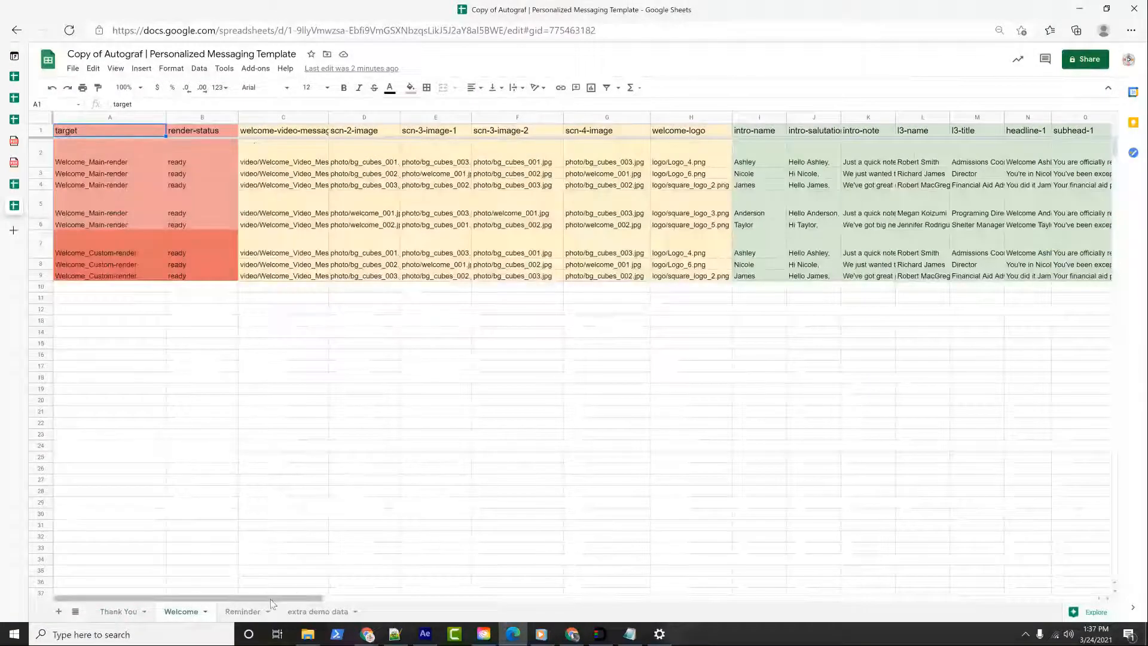
left_click_drag(268, 597, 819, 568)
left_click(940, 165)
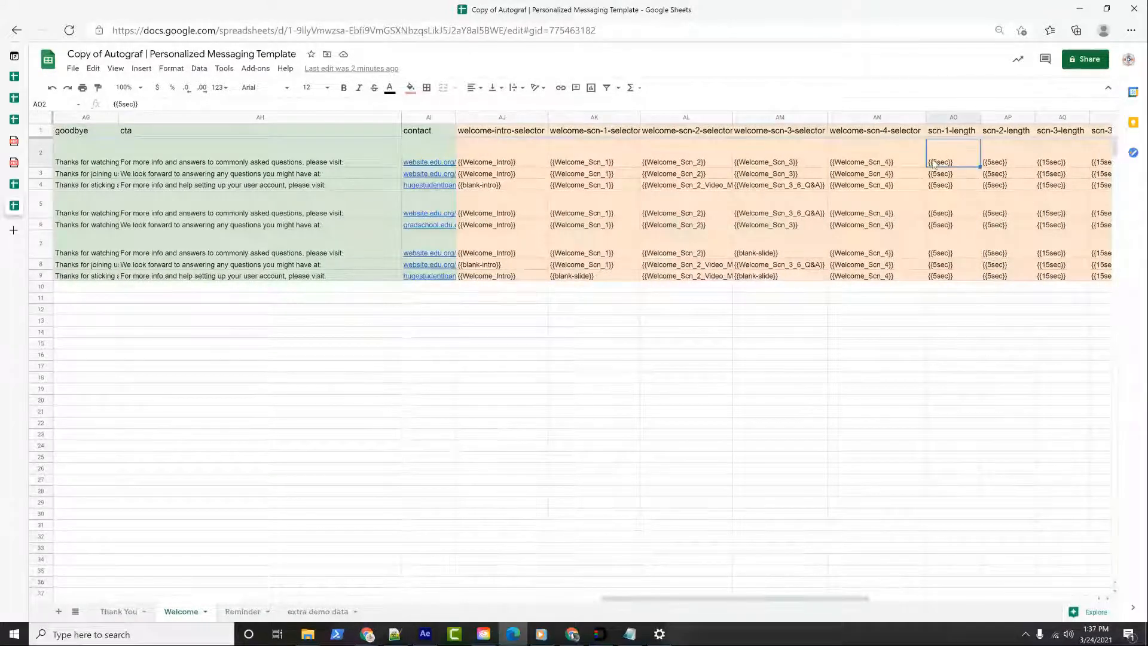
left_click(1008, 163)
key("Right")
key("Down")
key("Down")
Check the welcome-scn-3-selector value, then scrub the comp to the blue 'Thanks for joining us' ending
key("Left")
key("Left")
key("Left")
key("Up")
key("Up")
key("Left")
key("Left")
key("Left")
key("Left")
key("Right")
key("Right")
key("Right")
key("Right")
key("alt+Tab")
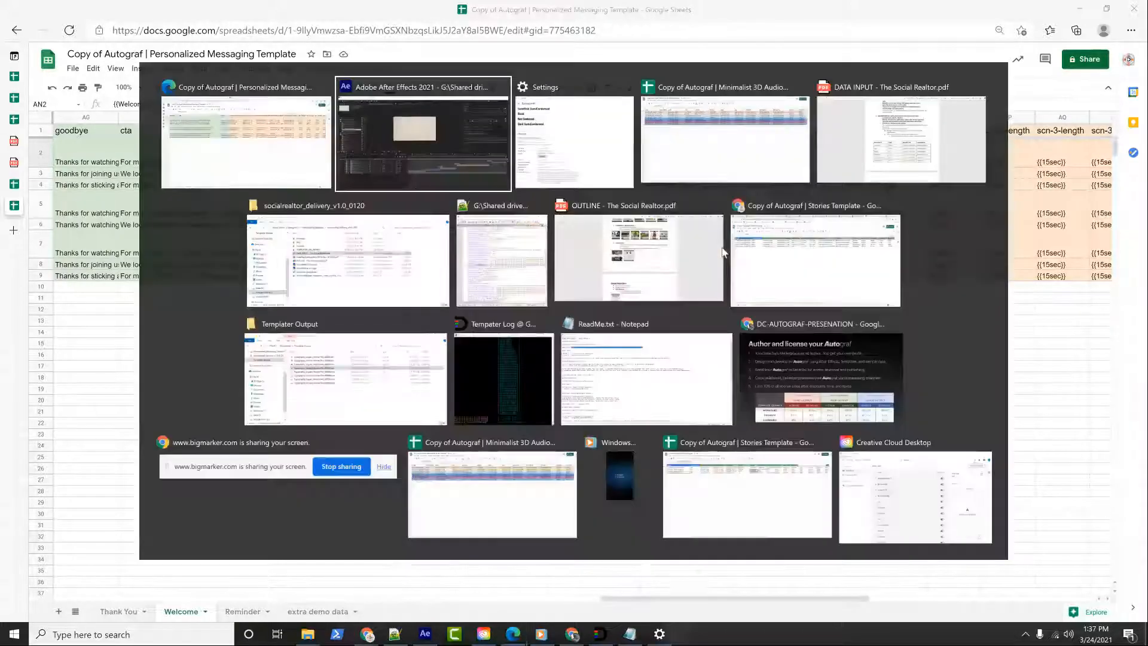
left_click_drag(518, 413, 1107, 369)
Preview Welcome data row 3, ending 'Thanks for joining us', then open File > Open Recent
left_click(1028, 167)
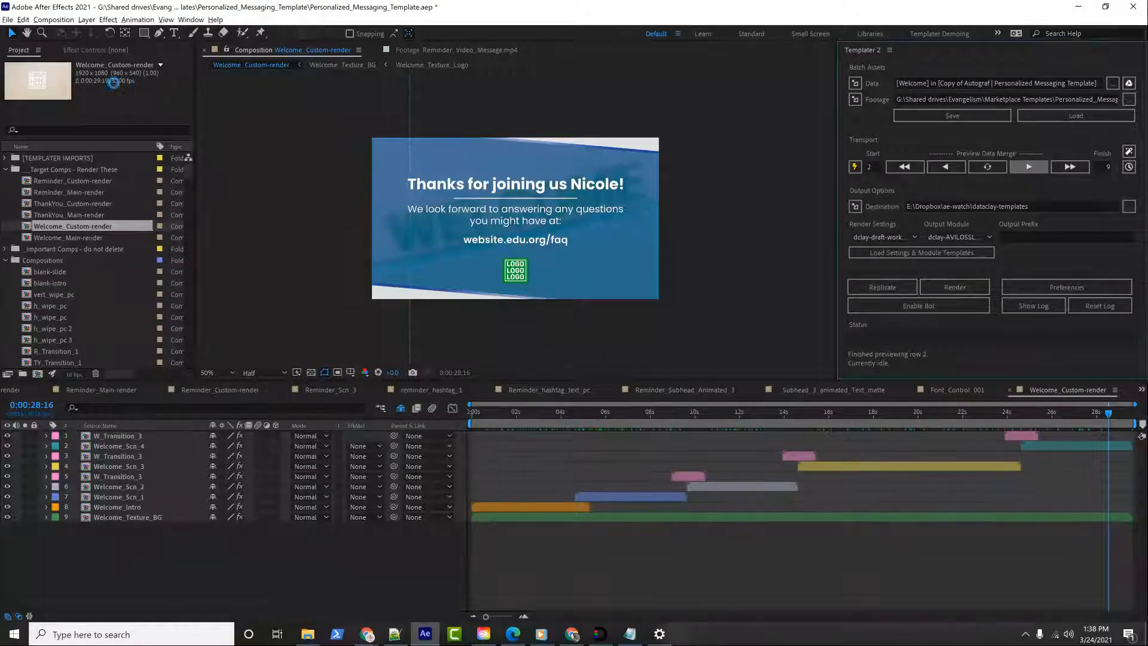
key("alt+Tab")
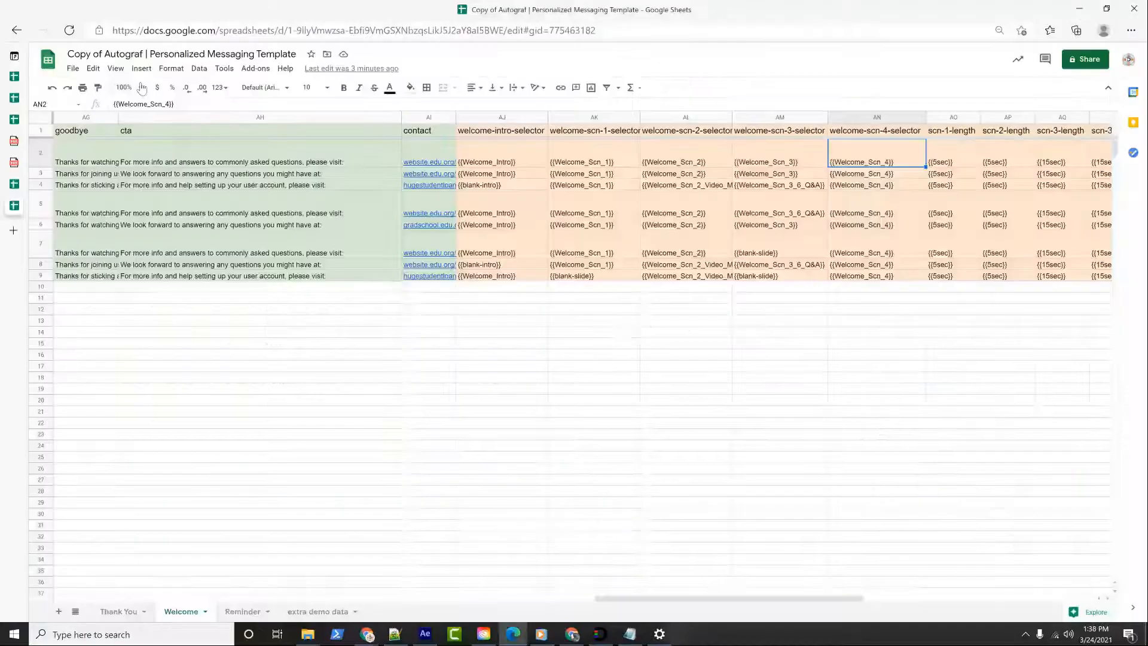
key("alt+Tab")
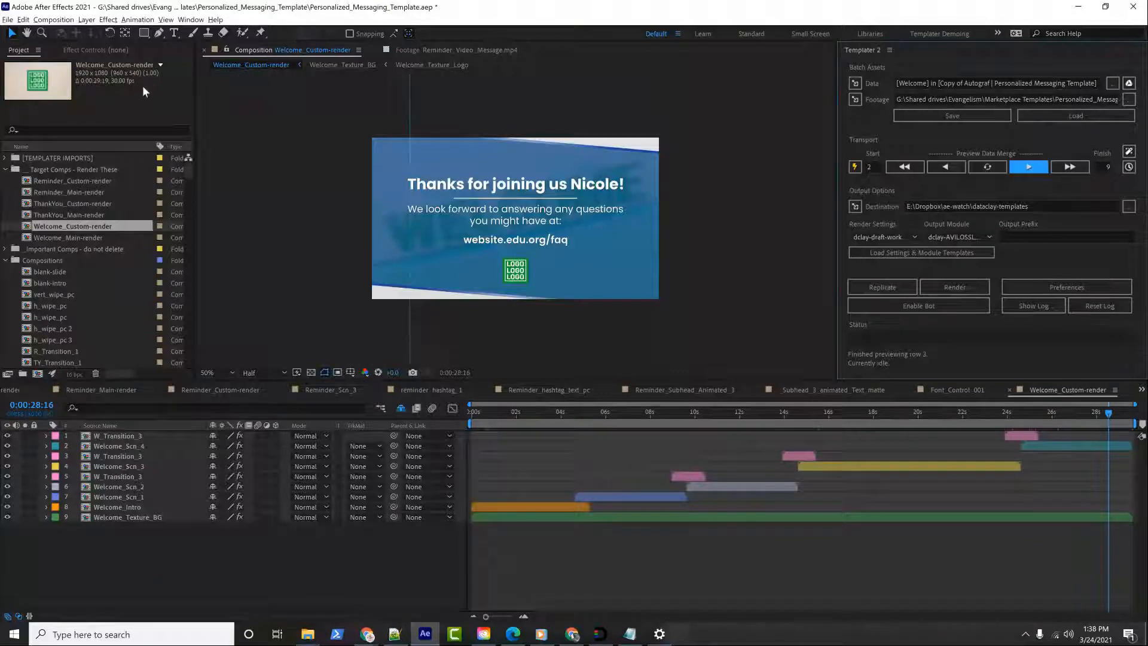
left_click(8, 19)
mouse_move(31, 67)
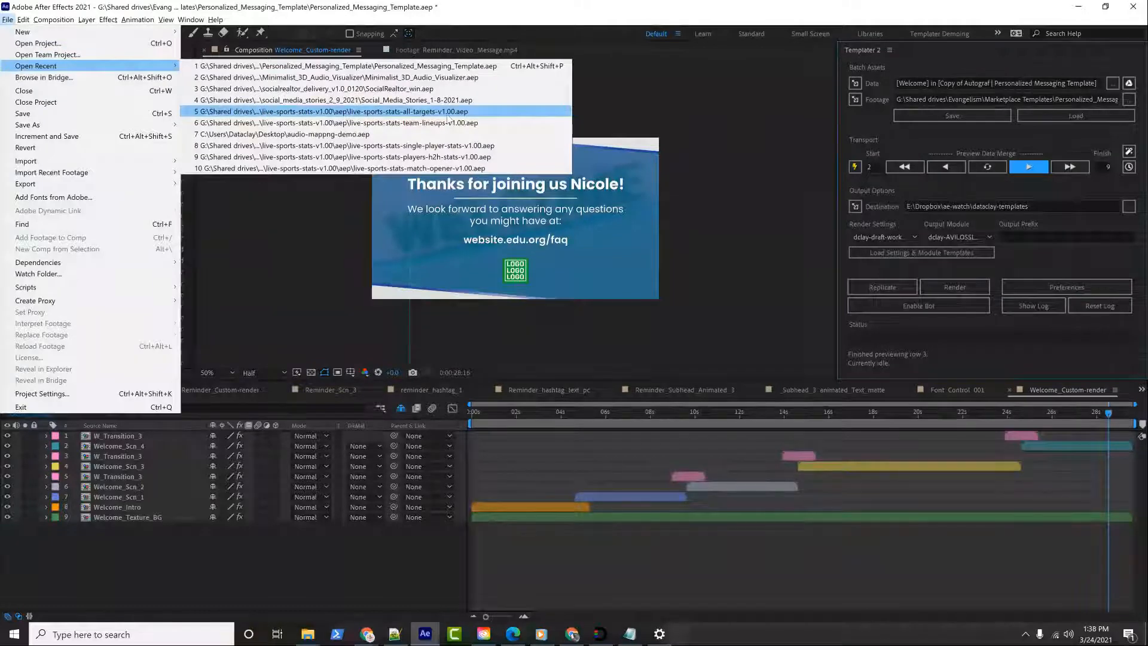
Open the live-sports-stats-all-targets project without saving the messaging project, scrubbing to about 4 seconds
left_click(406, 113)
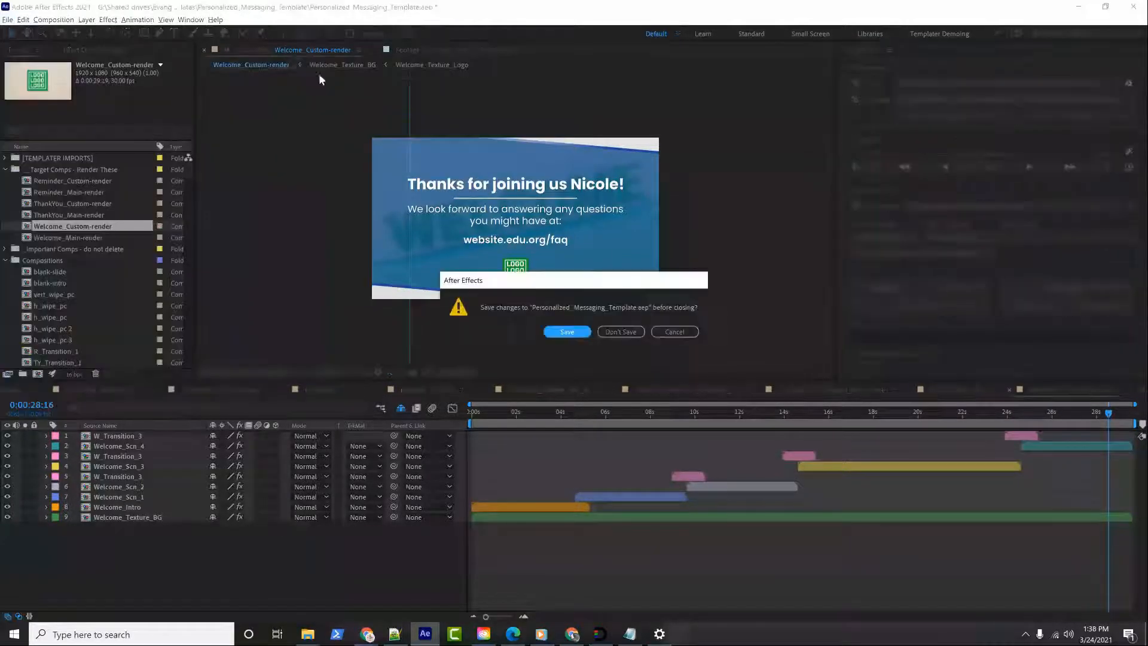
left_click(624, 330)
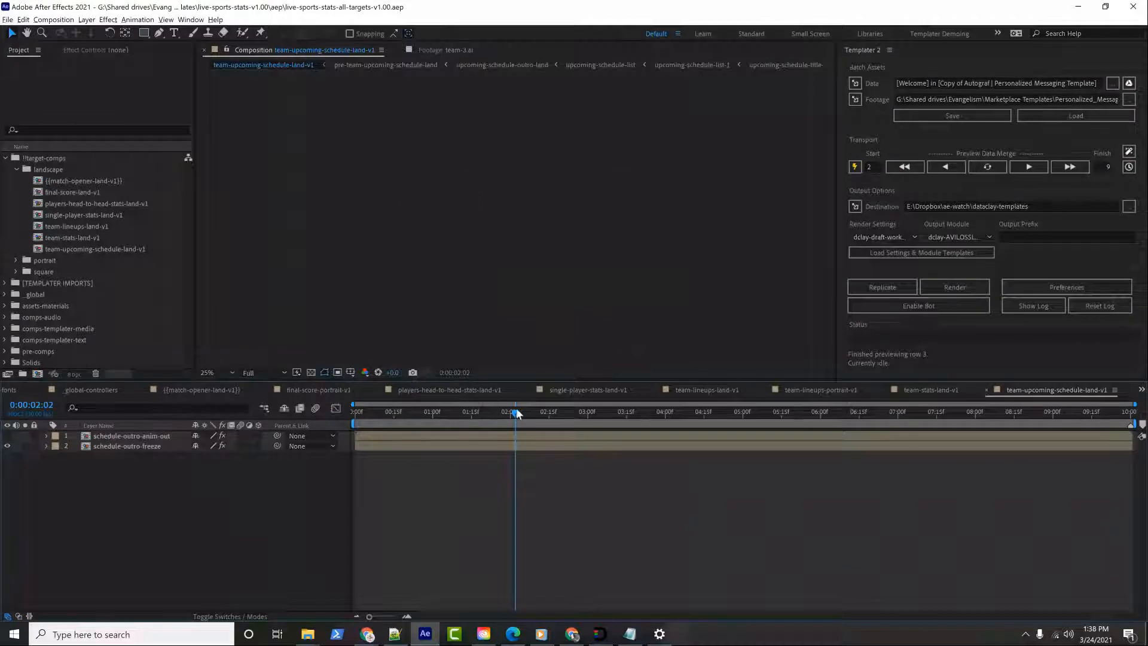
left_click(631, 408)
mouse_move(631, 404)
left_mouse_down()
mouse_move(730, 413)
mouse_move(575, 400)
mouse_move(687, 390)
mouse_move(377, 379)
left_mouse_up()
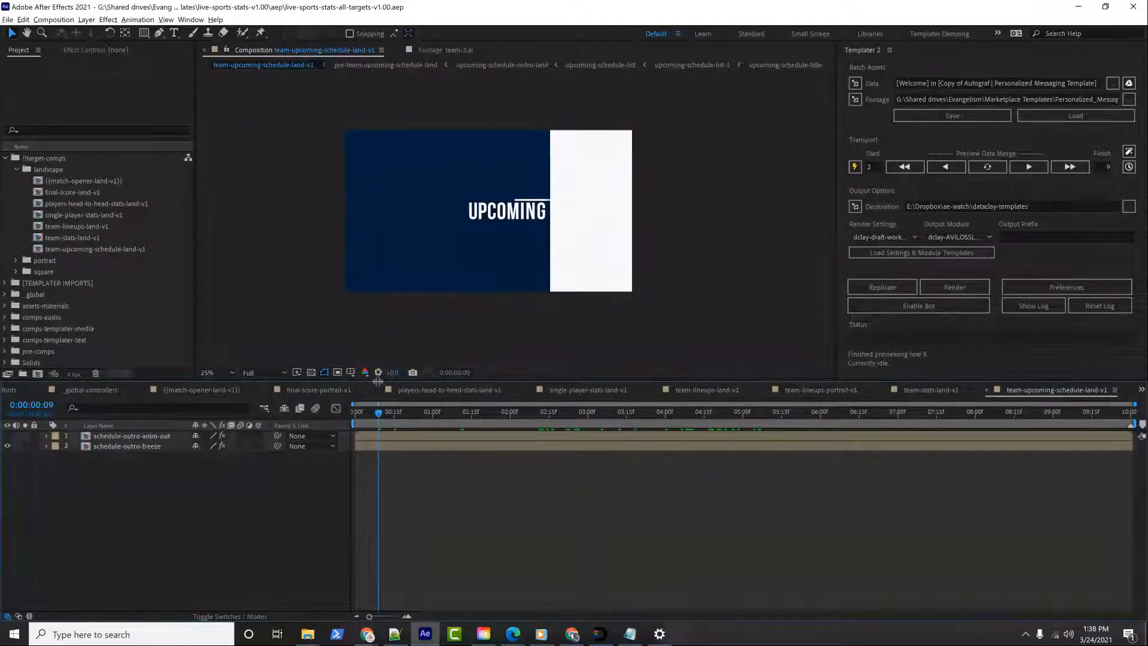
Preview the team-upcoming-schedule-land-v1 comp's animated 'UPCOMING' title and reveal the full data path
key("space")
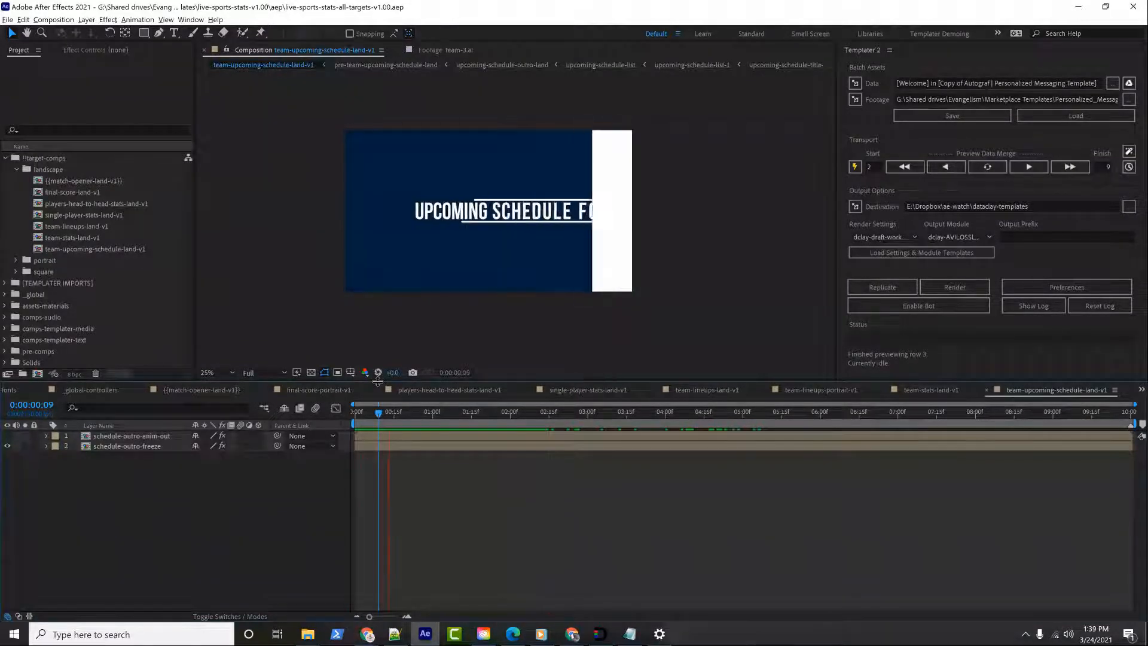
key("space")
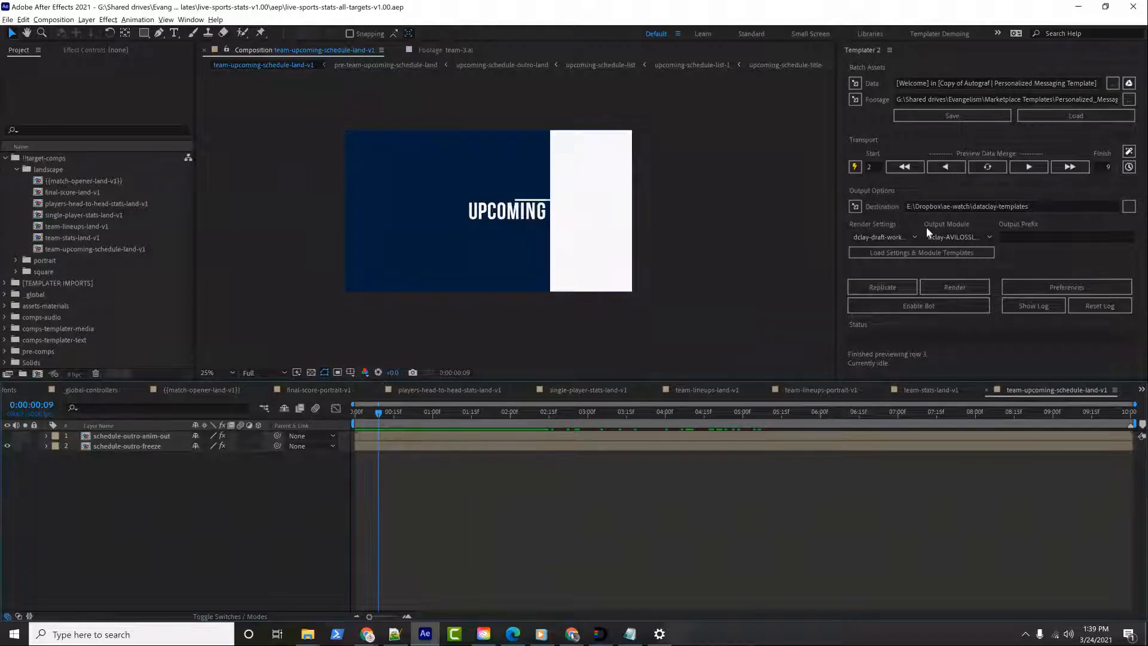
left_click(999, 84)
Load live-sports-stats-v1.00-team-upcoming-schedule.json as Templater data and scrub to the 'UPCOMING SCHEDULE FOR' title
left_click_drag(996, 84, 1043, 83)
key("End")
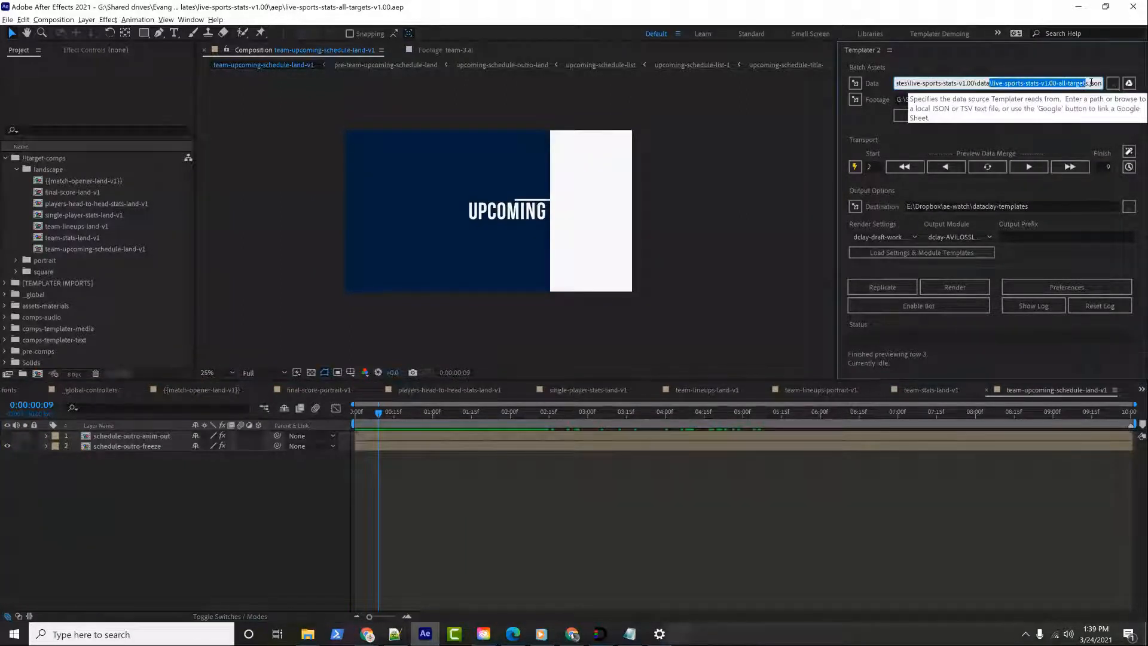
left_click(1113, 83)
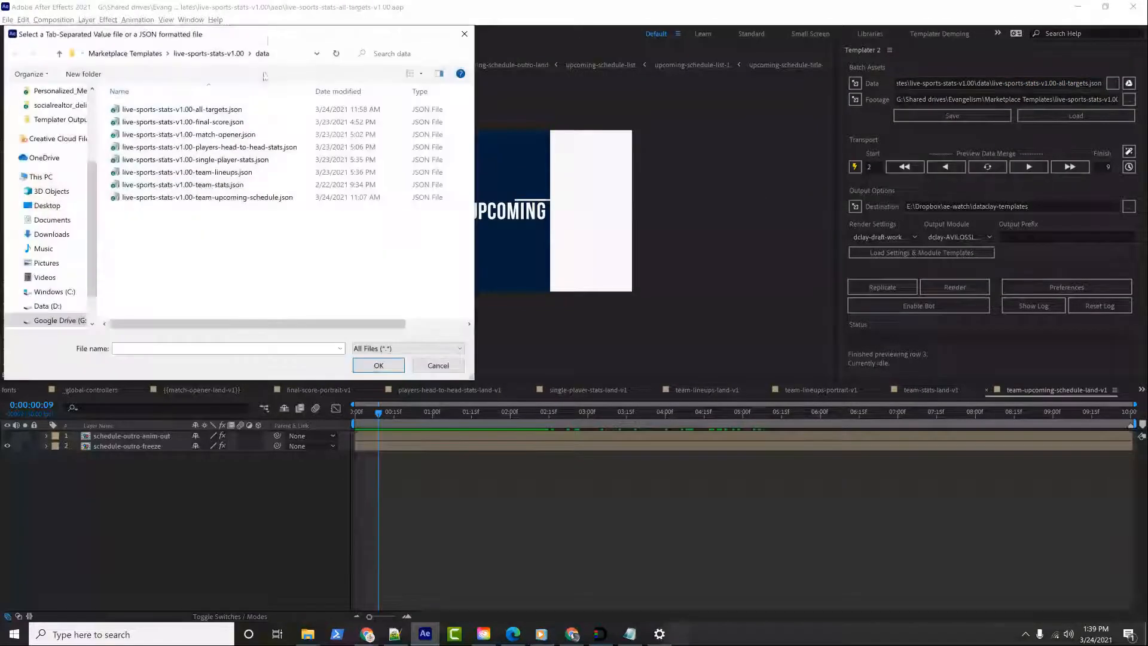
left_click_drag(271, 36, 831, 235)
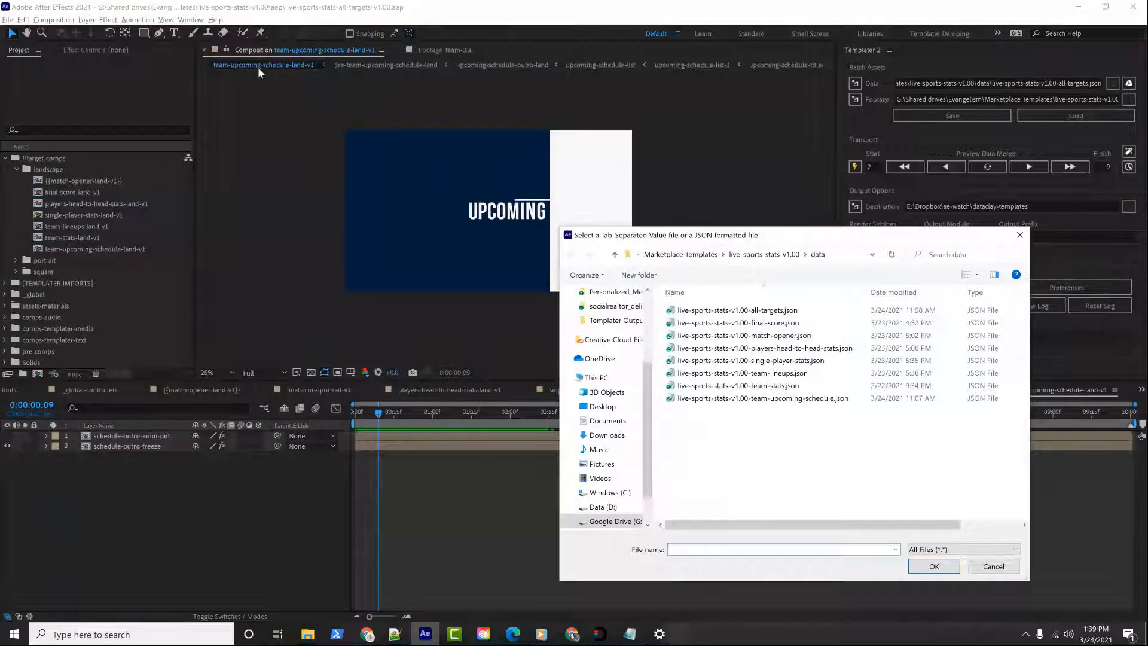
left_click(765, 399)
left_click(942, 566)
left_click_drag(428, 413, 487, 407)
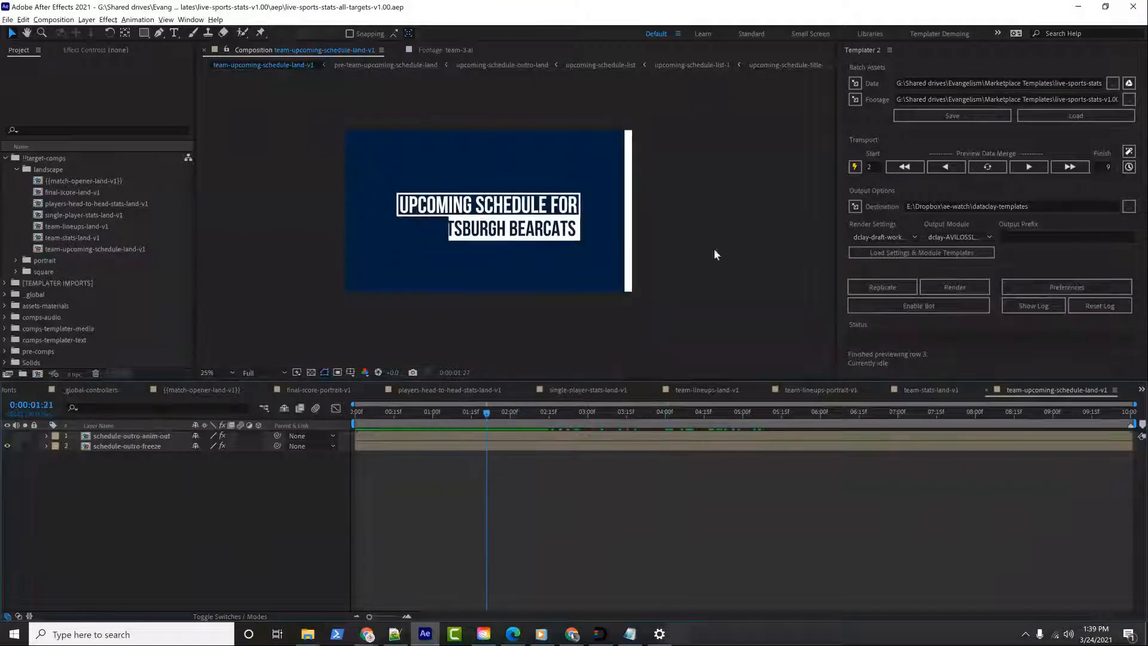
Open the team-upcoming-schedule JSON in Notepad++ from its folder and inspect the first record
left_click(855, 83)
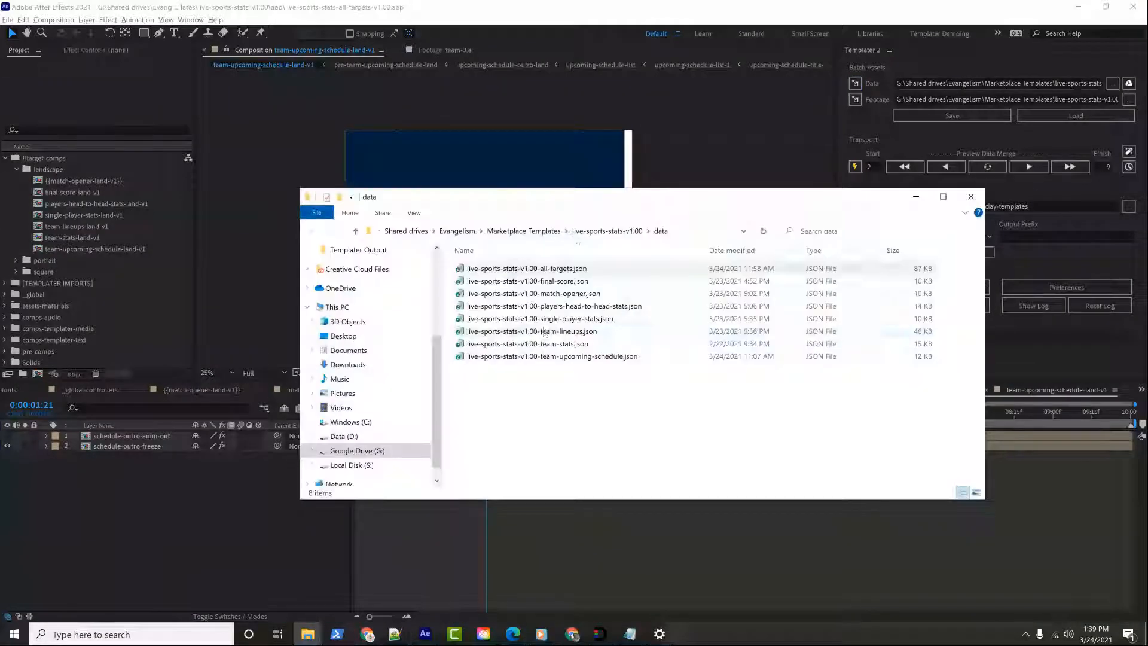
right_click(565, 357)
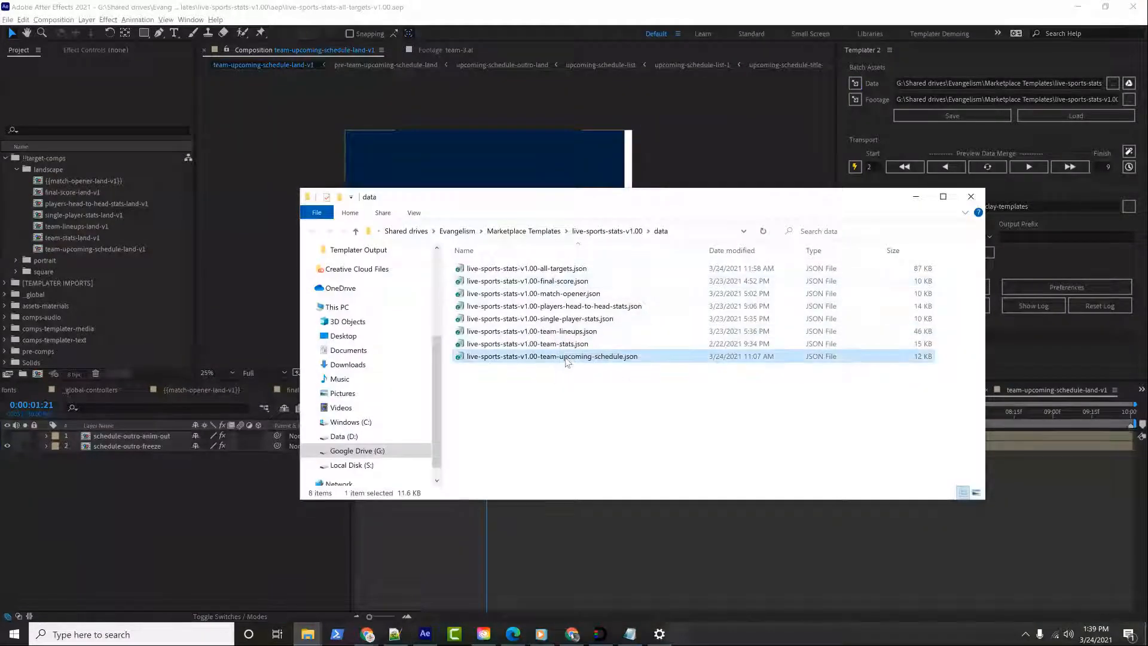
left_click(615, 100)
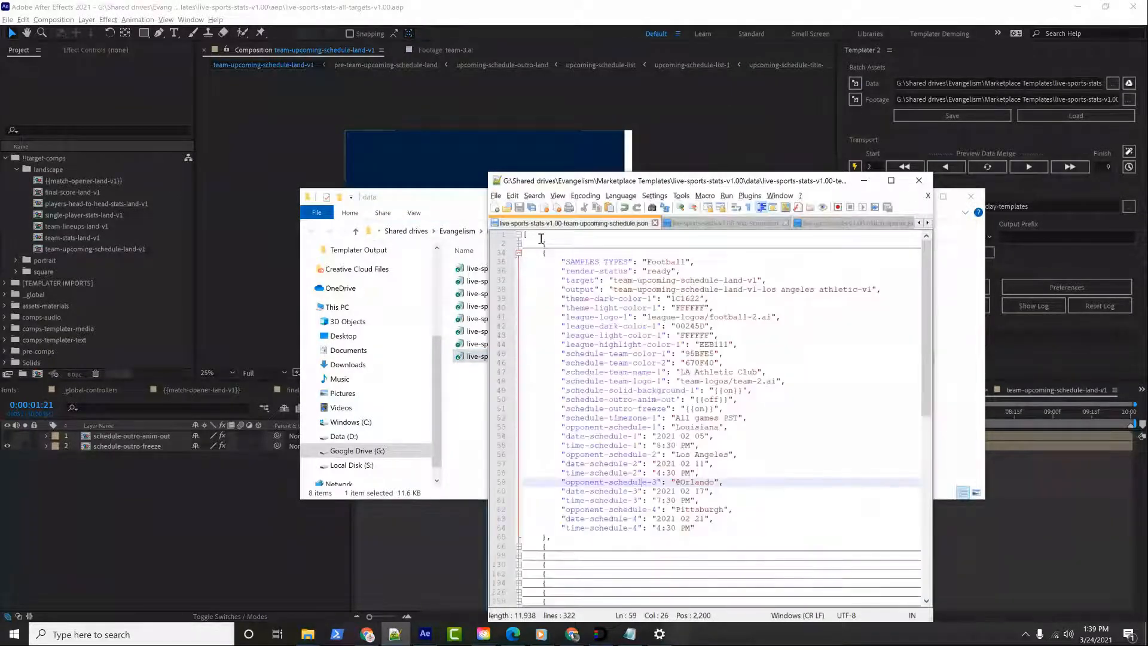
left_click(519, 243)
left_click(518, 243)
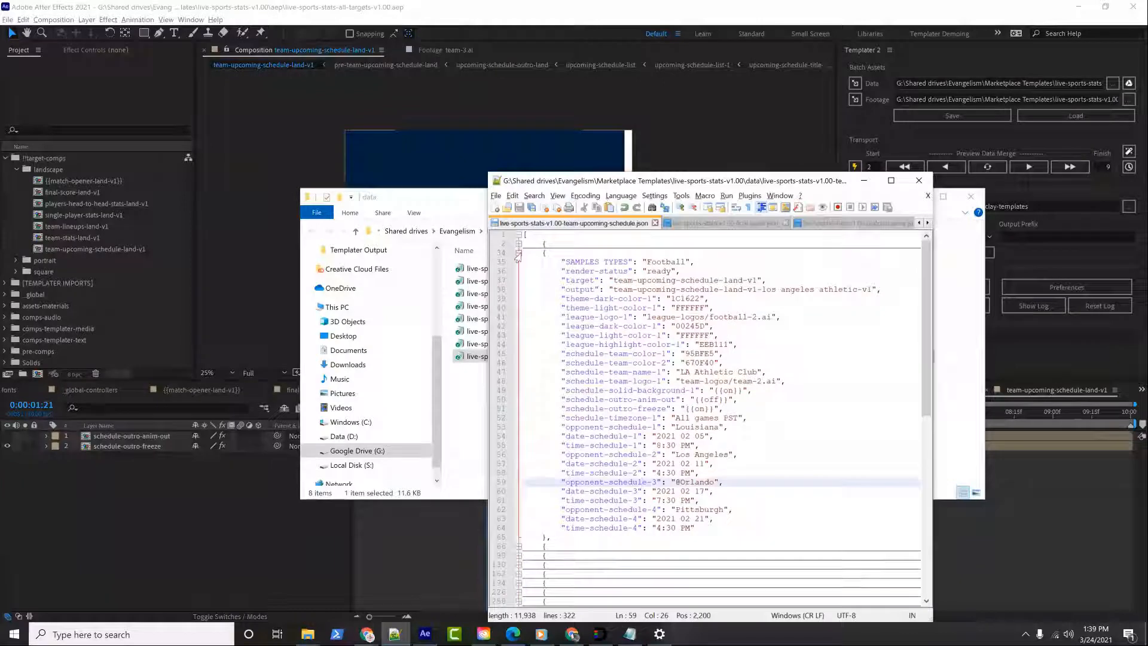
left_click(905, 169)
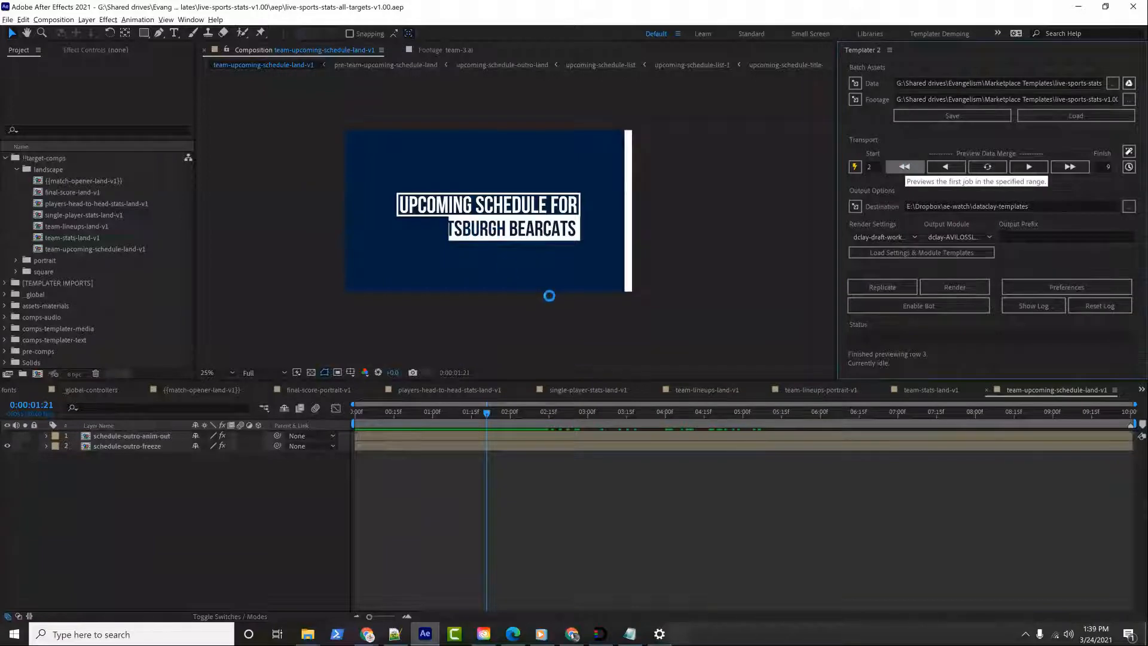
Select 'LA Athletic Club' on line 47 and move the Notepad++ window lower beside After Effects
key("alt+Tab")
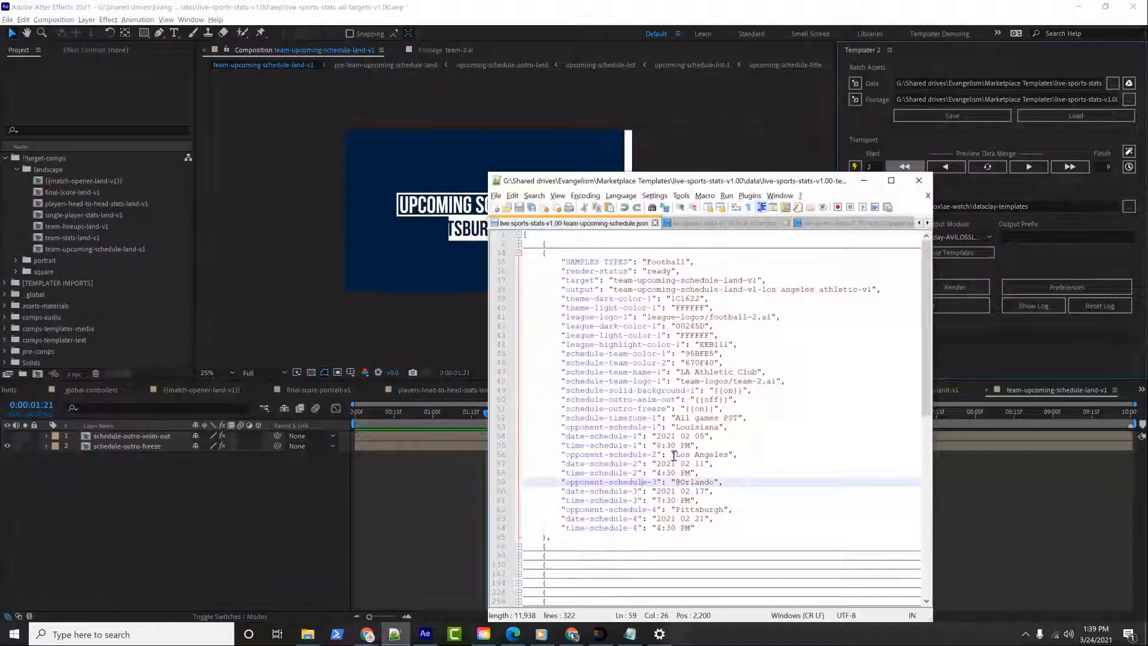
left_click_drag(676, 372, 758, 372)
key("alt+Tab")
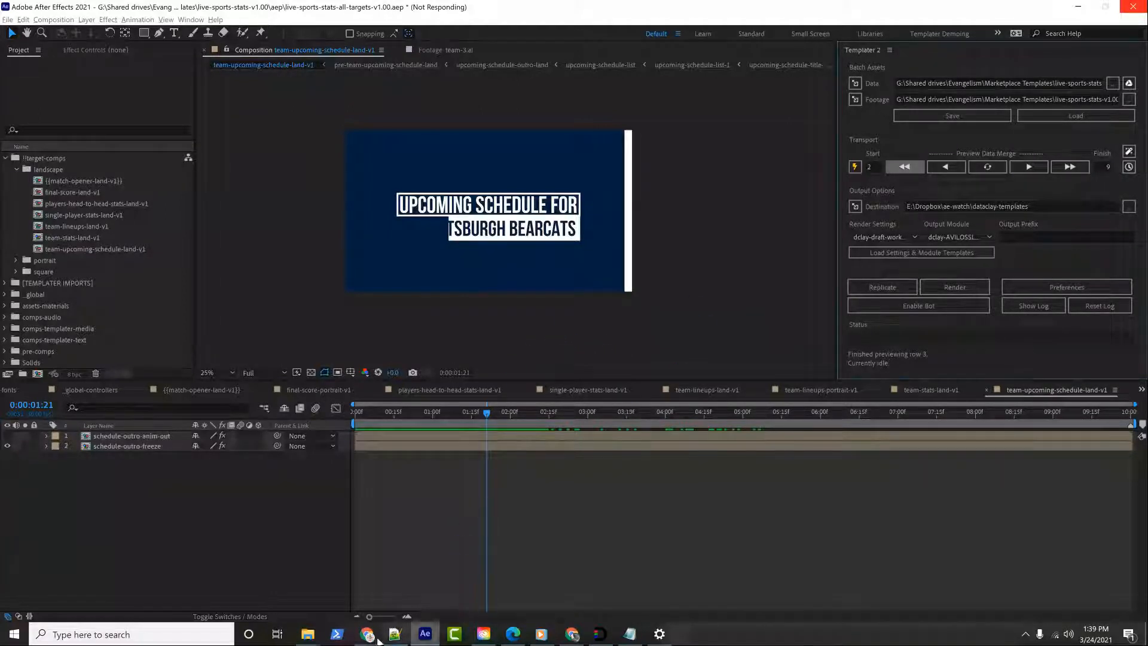
mouse_move(371, 638)
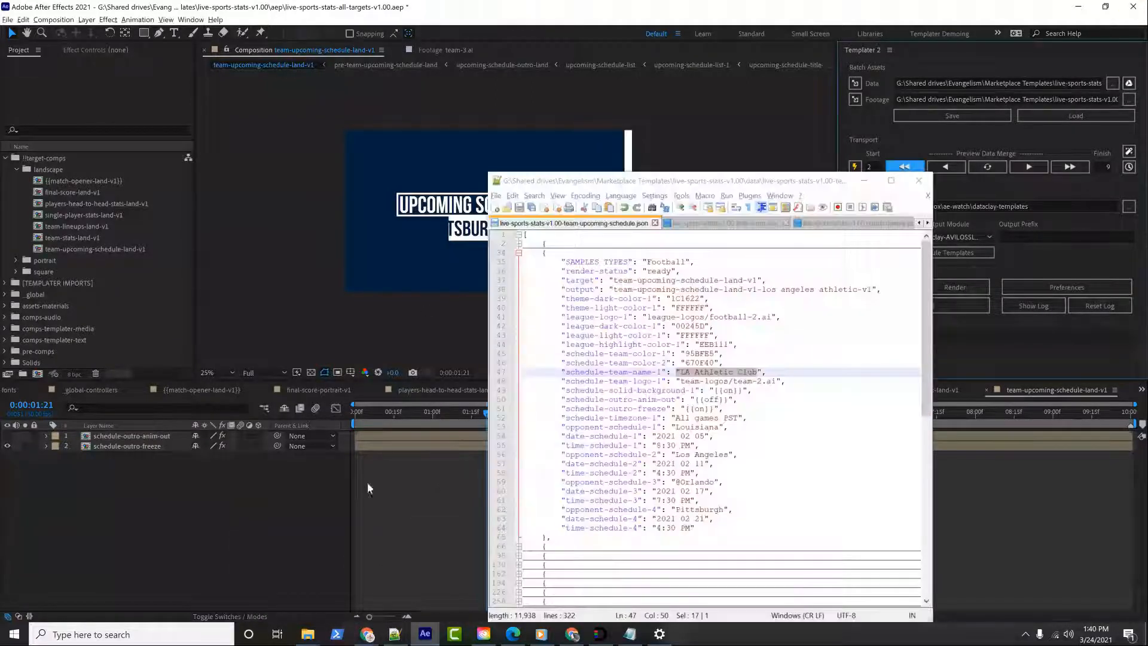
left_click_drag(742, 186, 595, 325)
left_click(1003, 82)
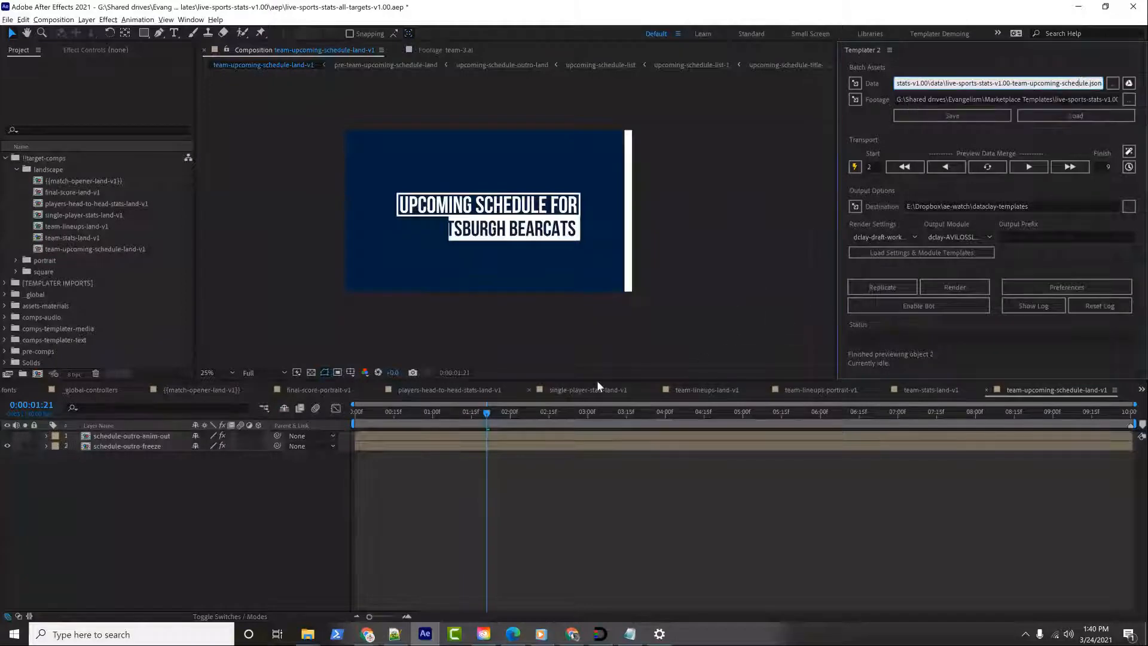
Review the JSON, scrub to 0:00:02:15 and preview the next job showing LA ATHLETIC CLUB
key("alt+Tab")
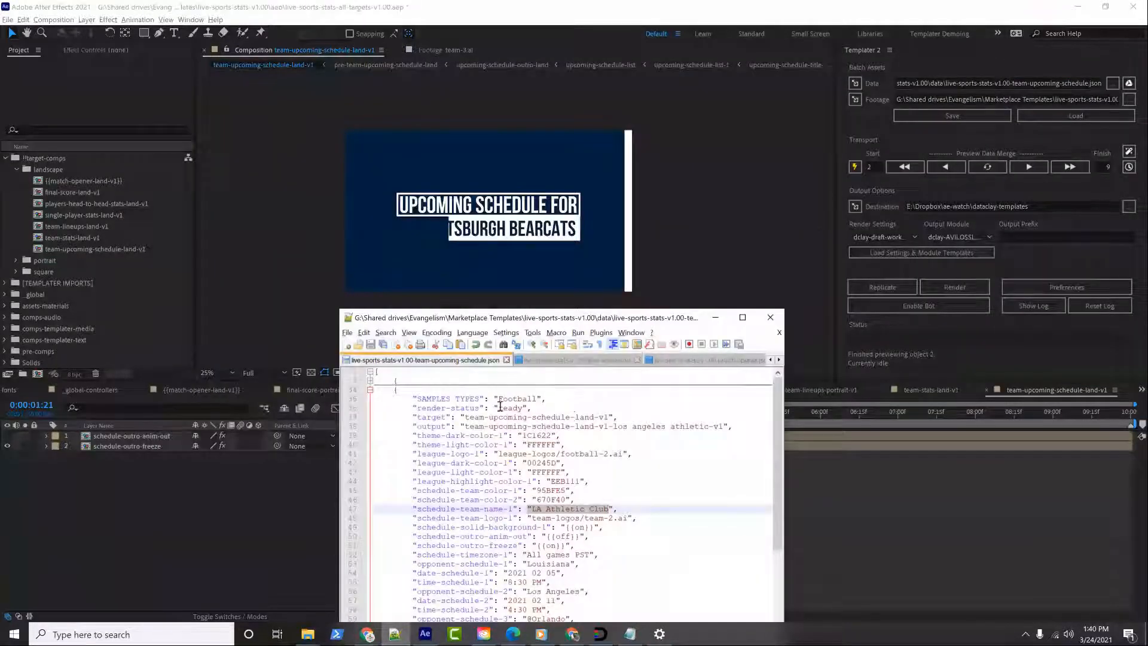
scroll(541, 474, "down", 3)
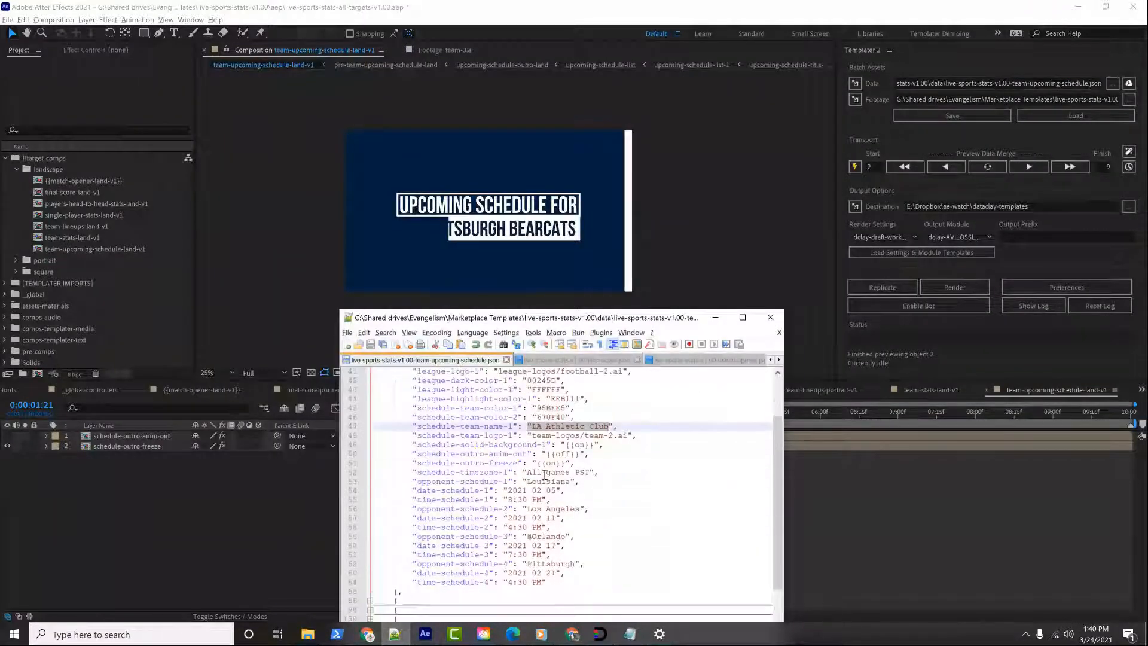
scroll(637, 377, "up", 1)
left_click(740, 273)
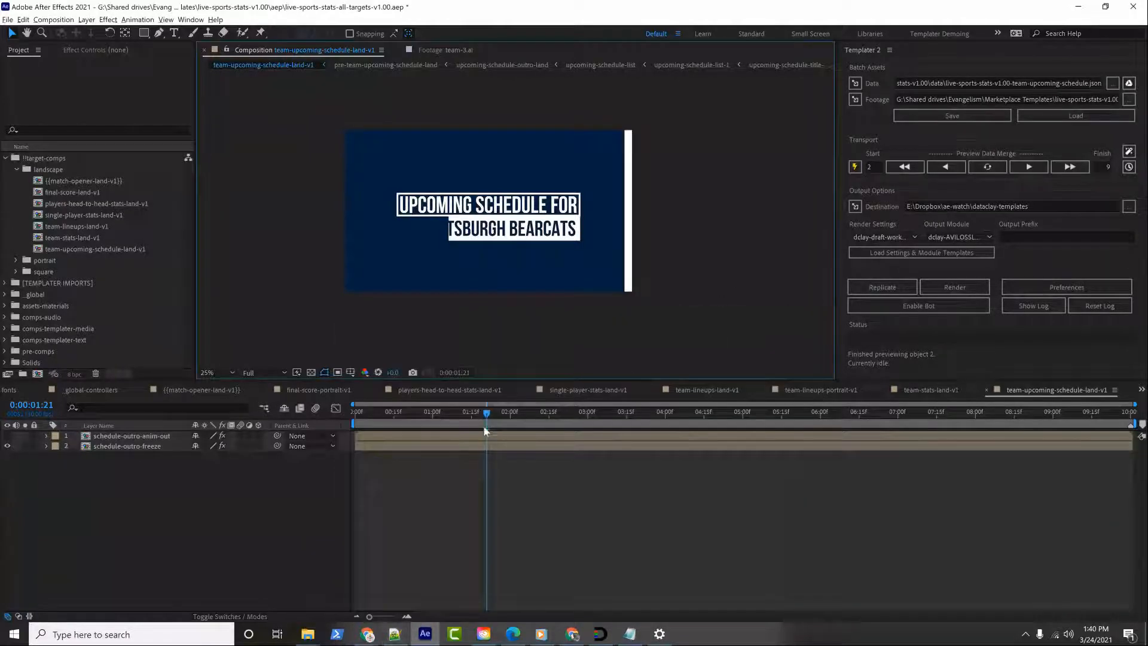
left_click_drag(525, 407, 420, 396)
left_click_drag(495, 397, 549, 386)
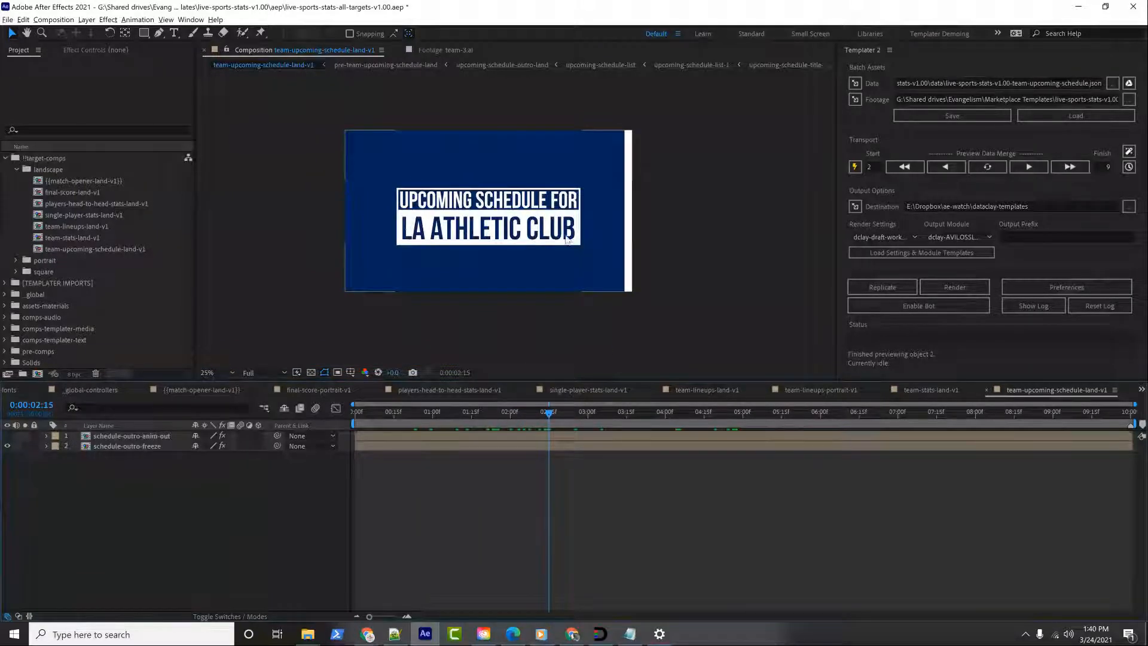
left_click(1029, 167)
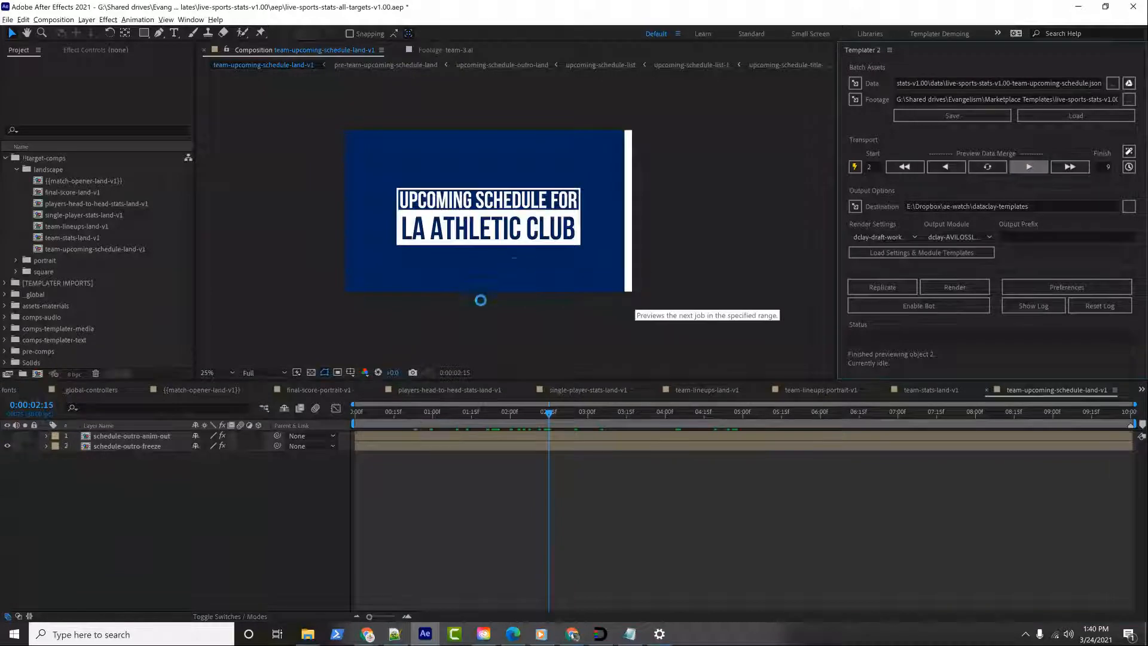
Go to dataclay from Chrome's address bar
mouse_move(369, 636)
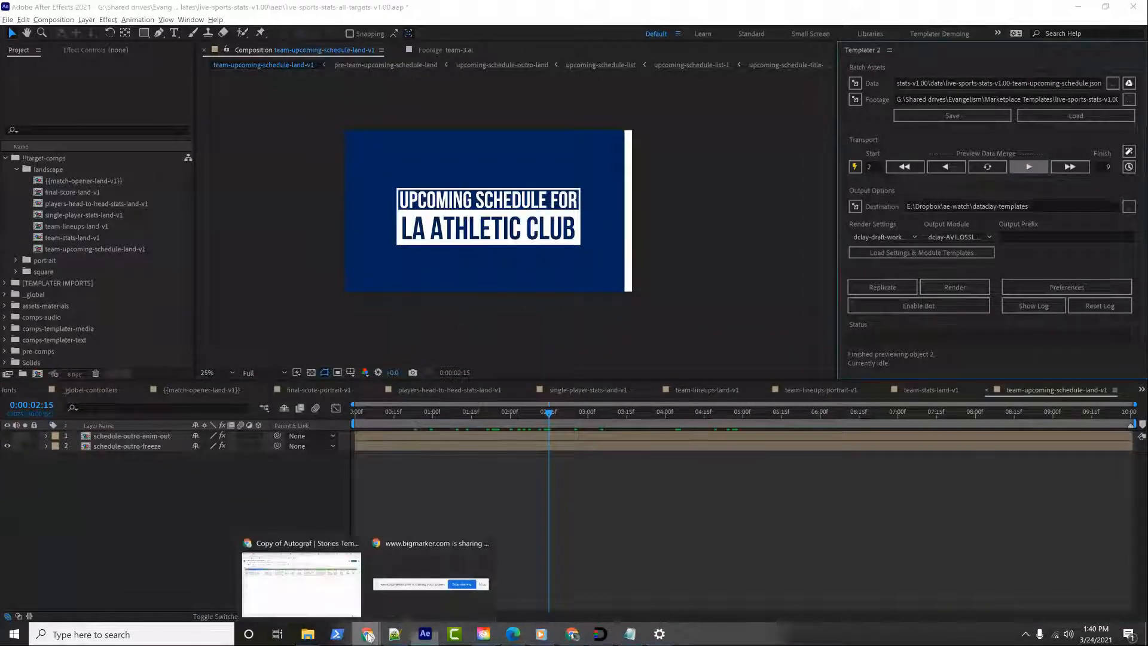
left_click(301, 583)
left_click(464, 33)
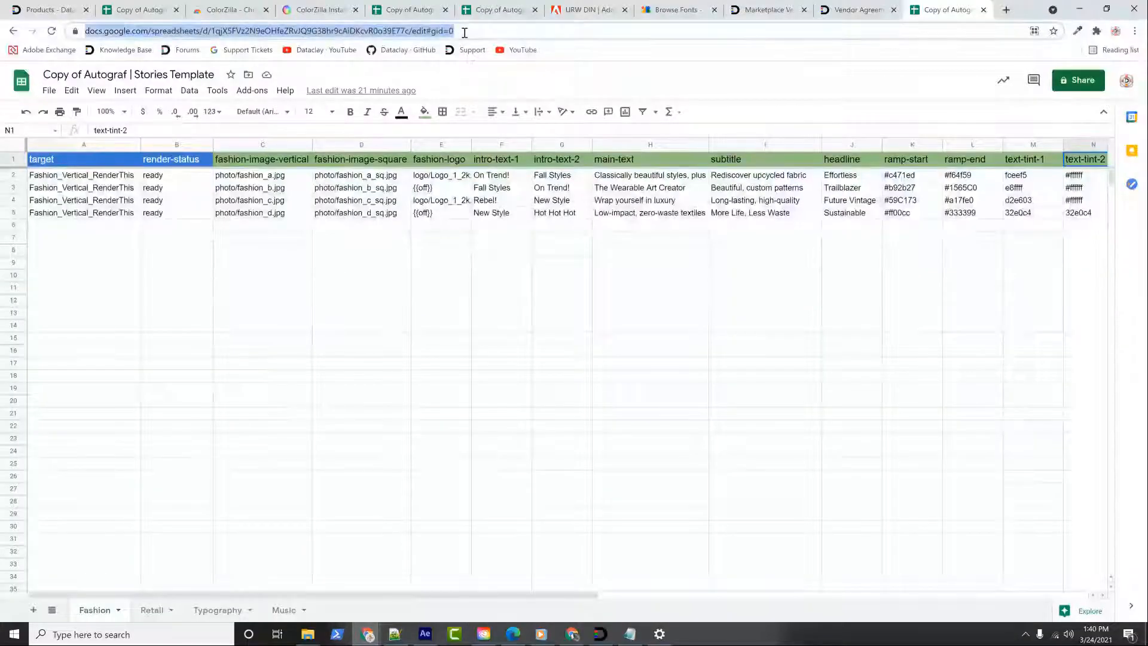
type("dataclay")
key("Return")
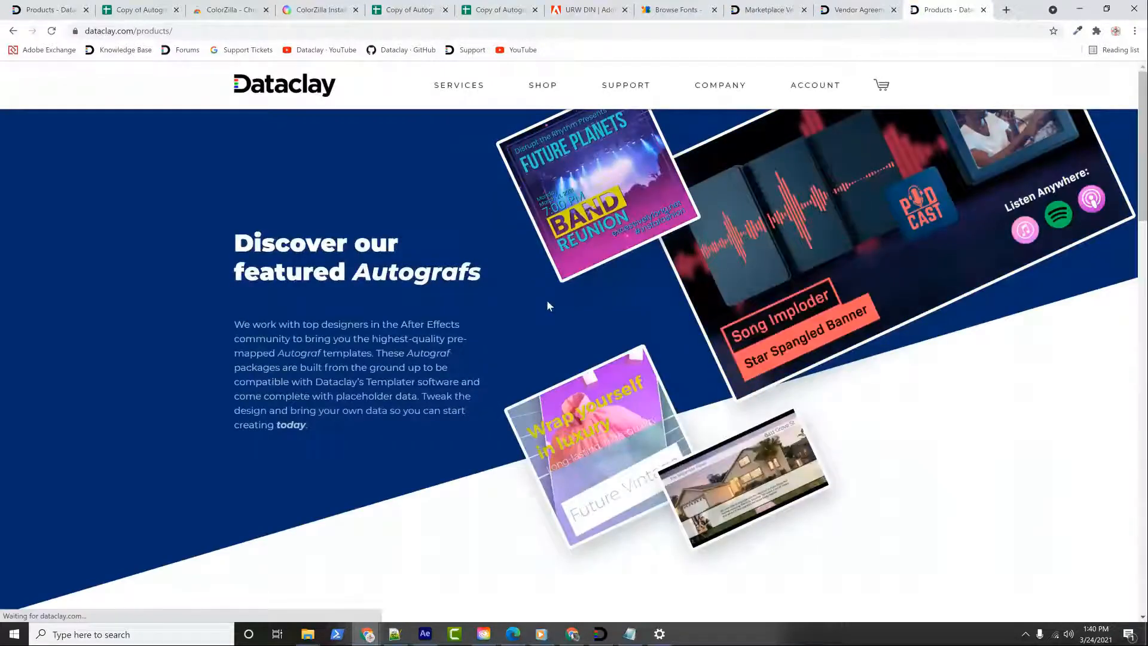
Scroll the Dataclay products page and load more products into the list
scroll(547, 302, "down", 3)
scroll(547, 305, "up", 3)
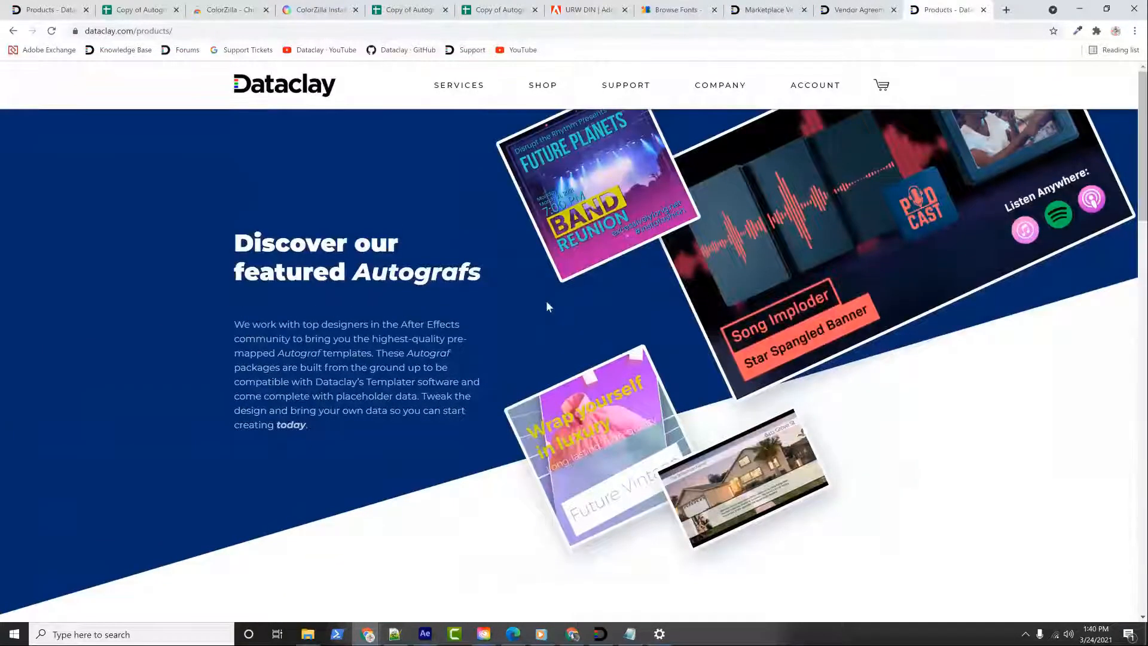
mouse_move(550, 86)
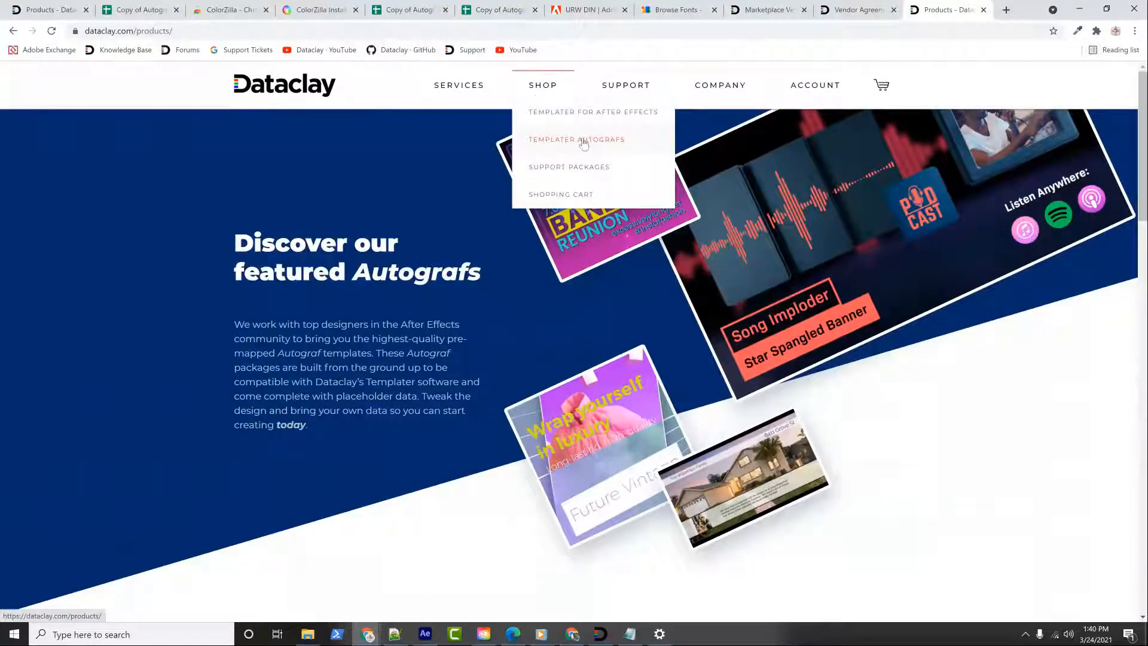
scroll(476, 302, "down", 5)
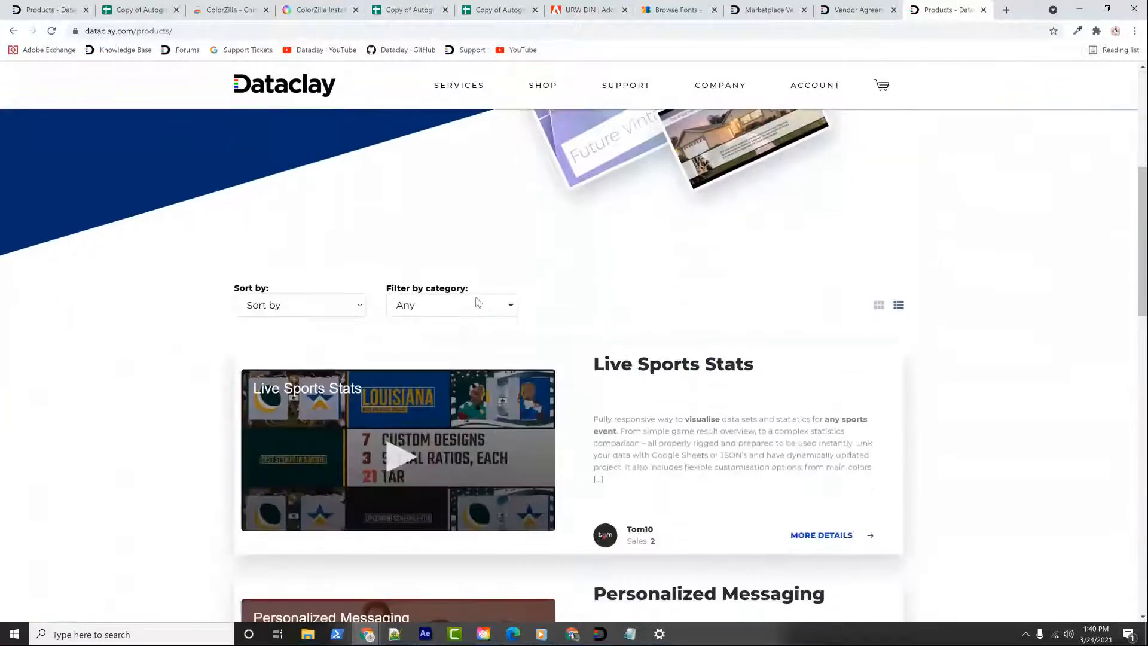
scroll(477, 302, "down", 3)
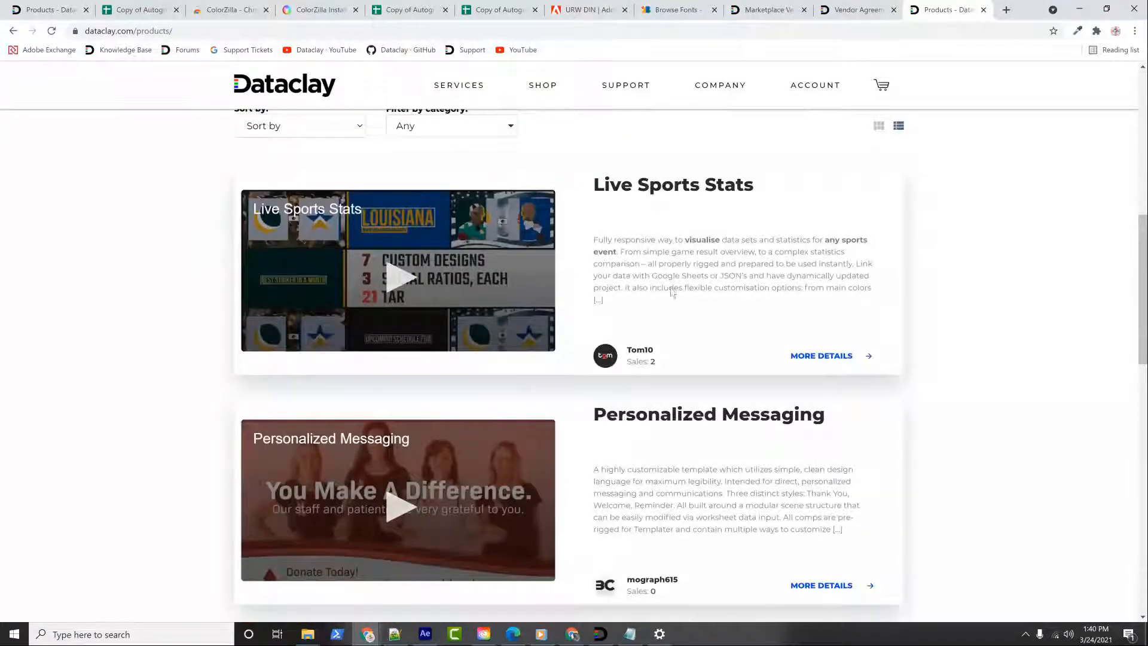
scroll(762, 325, "down", 11)
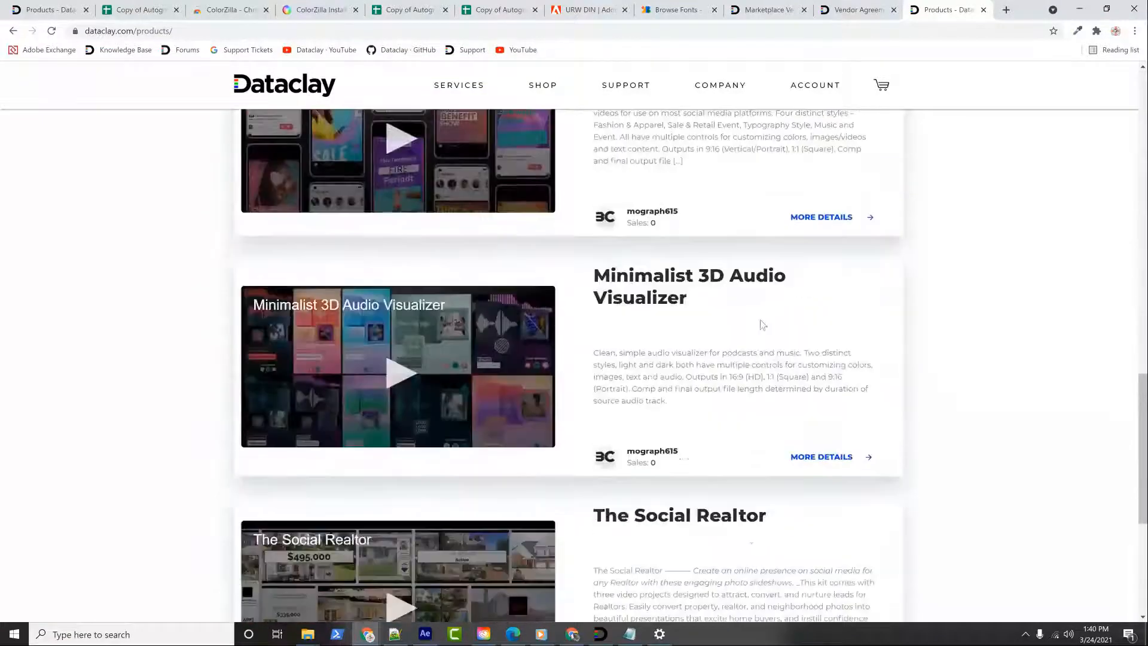
scroll(762, 325, "down", 4)
left_click(371, 402)
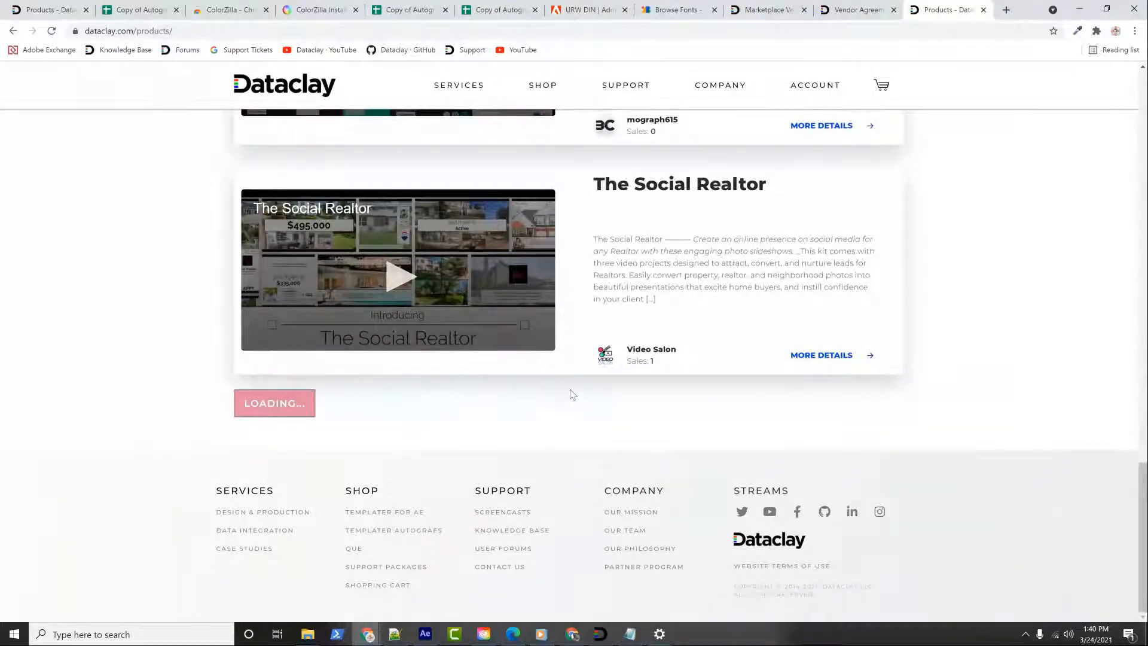
scroll(551, 385, "down", 5)
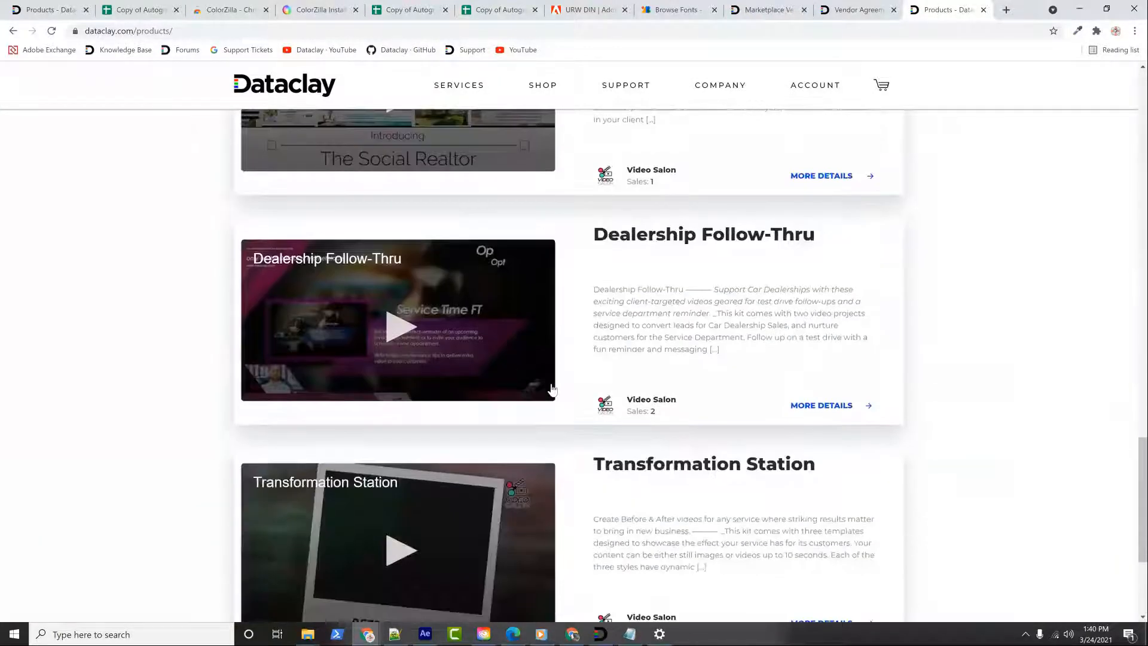
scroll(670, 366, "up", 12)
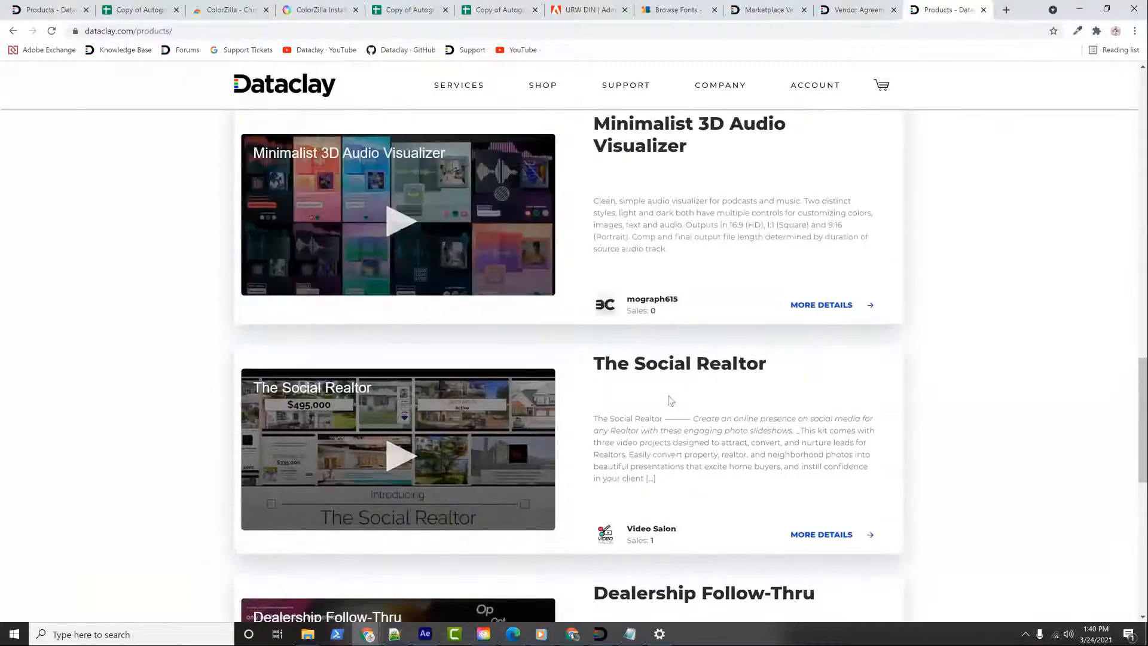
scroll(669, 401, "down", 2)
scroll(670, 398, "up", 4)
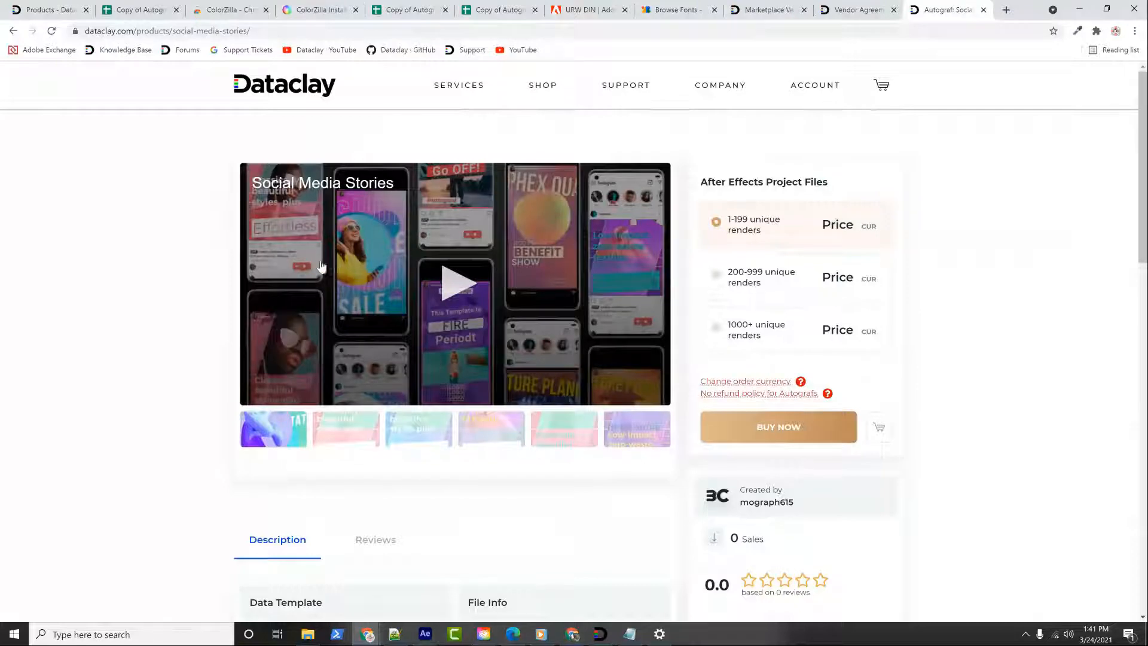
Play the Social Media Stories preview video and skip ahead to 00:16
scroll(203, 263, "down", 2)
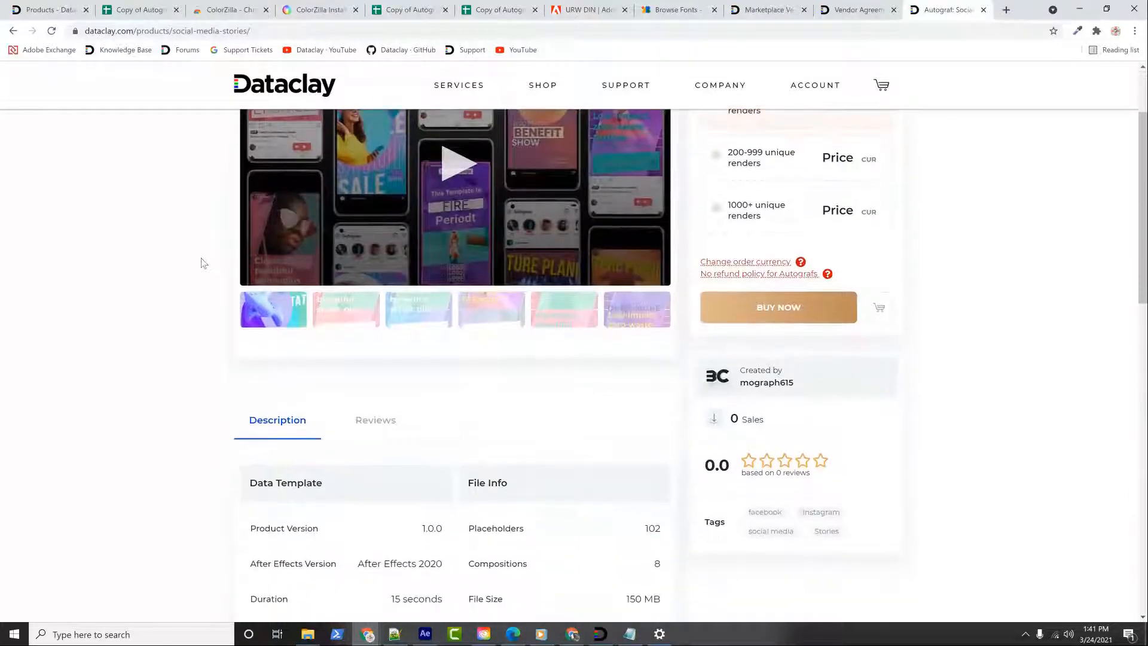
scroll(203, 263, "up", 2)
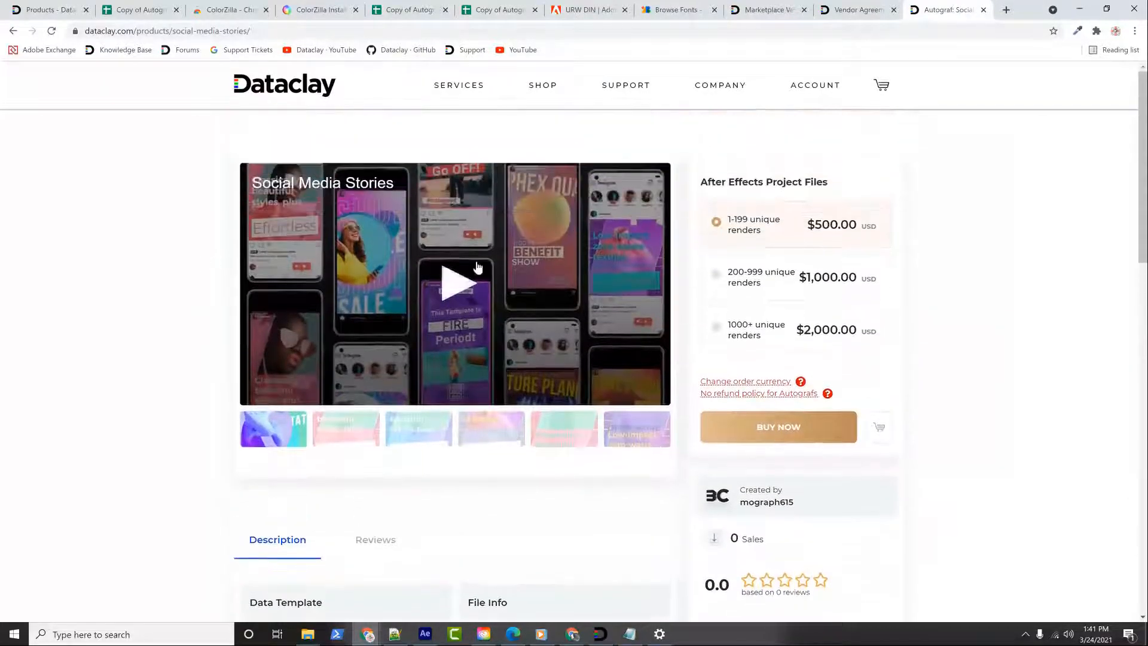
left_click(454, 292)
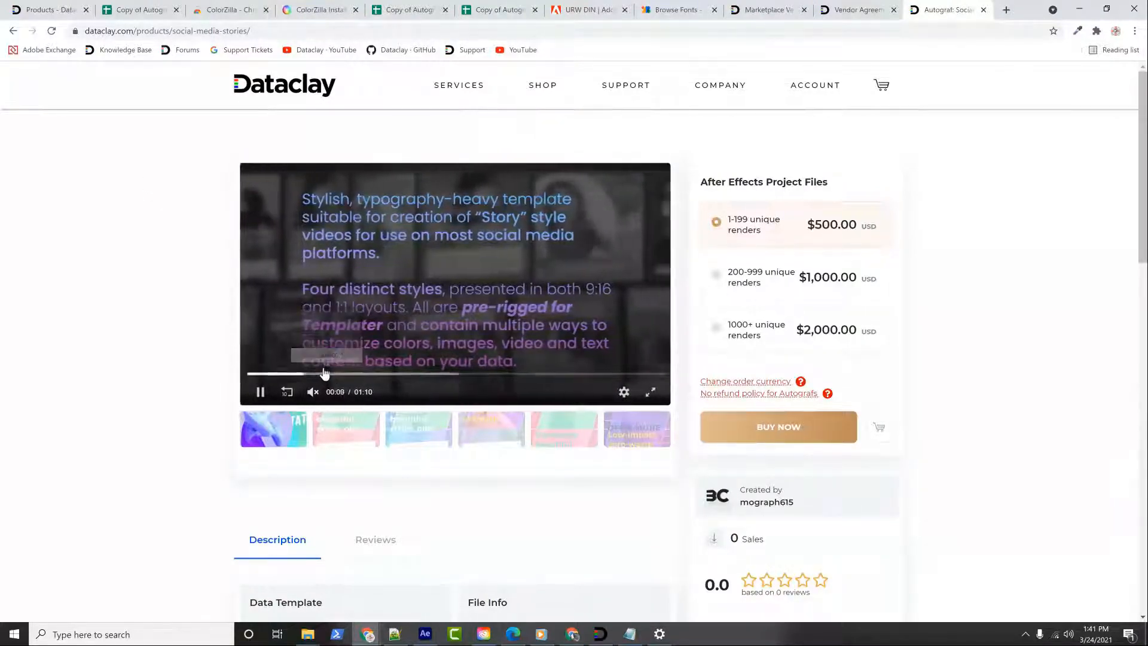
left_click(344, 374)
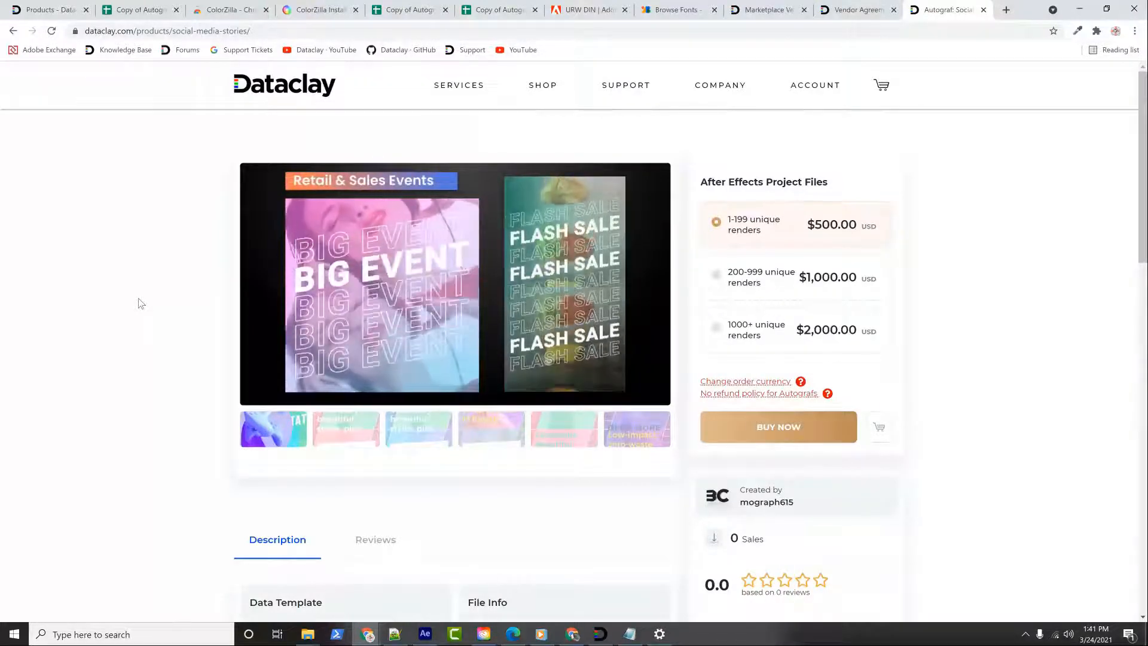
mouse_move(303, 264)
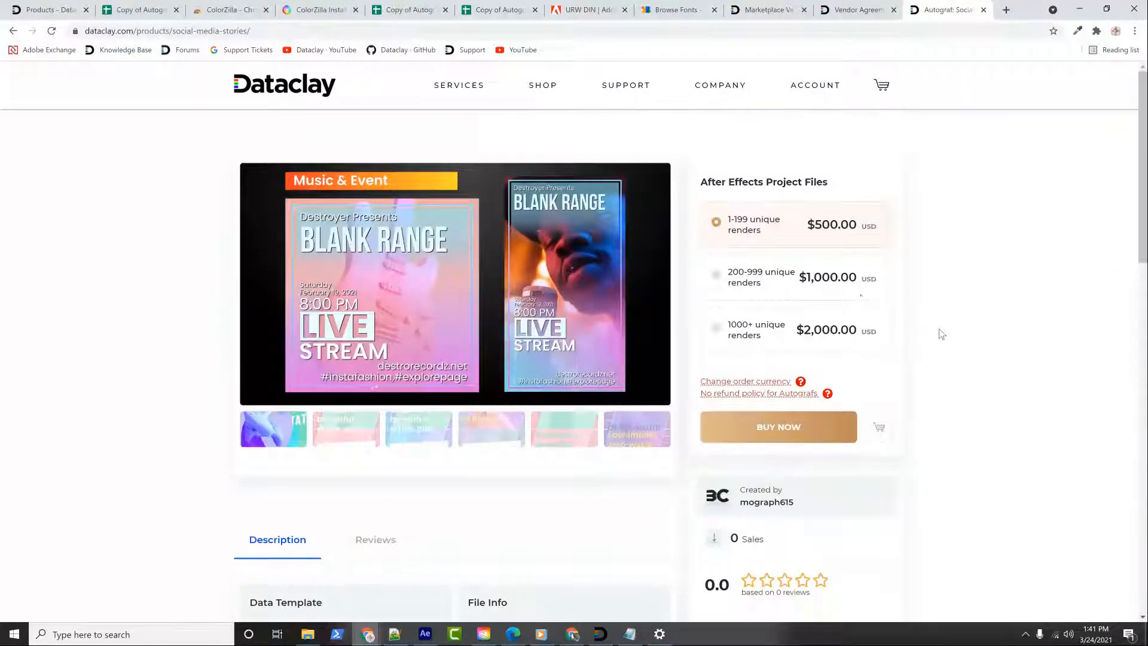
Scroll the product description and open the related Live Sports Stats product page
scroll(942, 334, "down", 9)
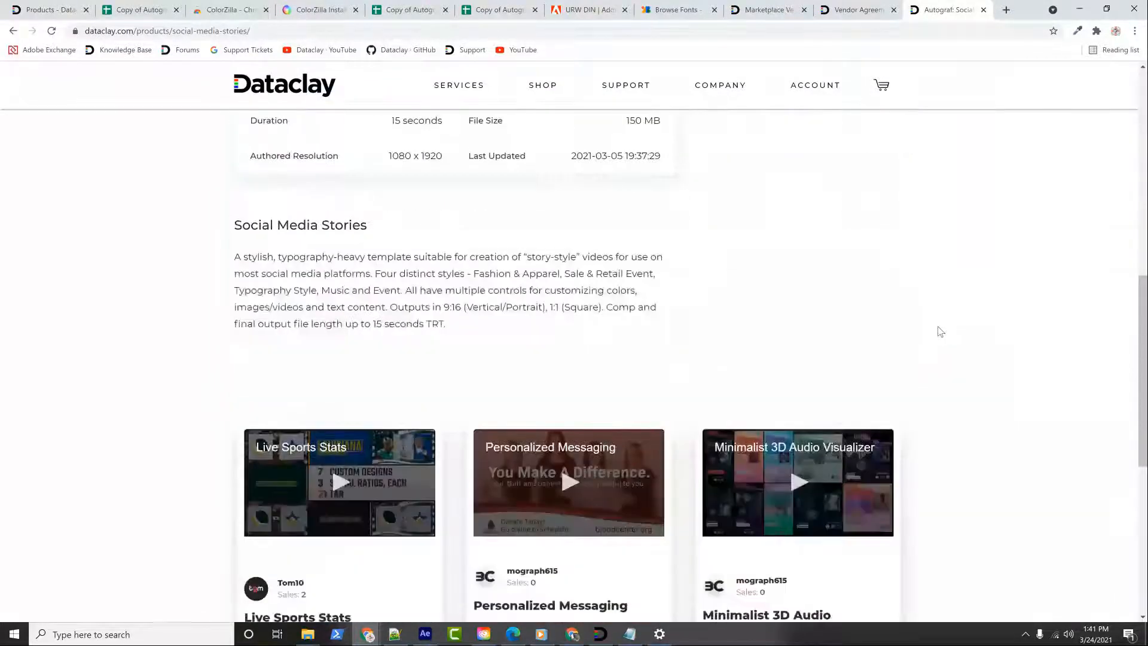
left_click_drag(524, 257, 628, 325)
left_click(630, 299)
scroll(632, 295, "up", 2)
scroll(632, 295, "up", 8)
scroll(631, 294, "down", 15)
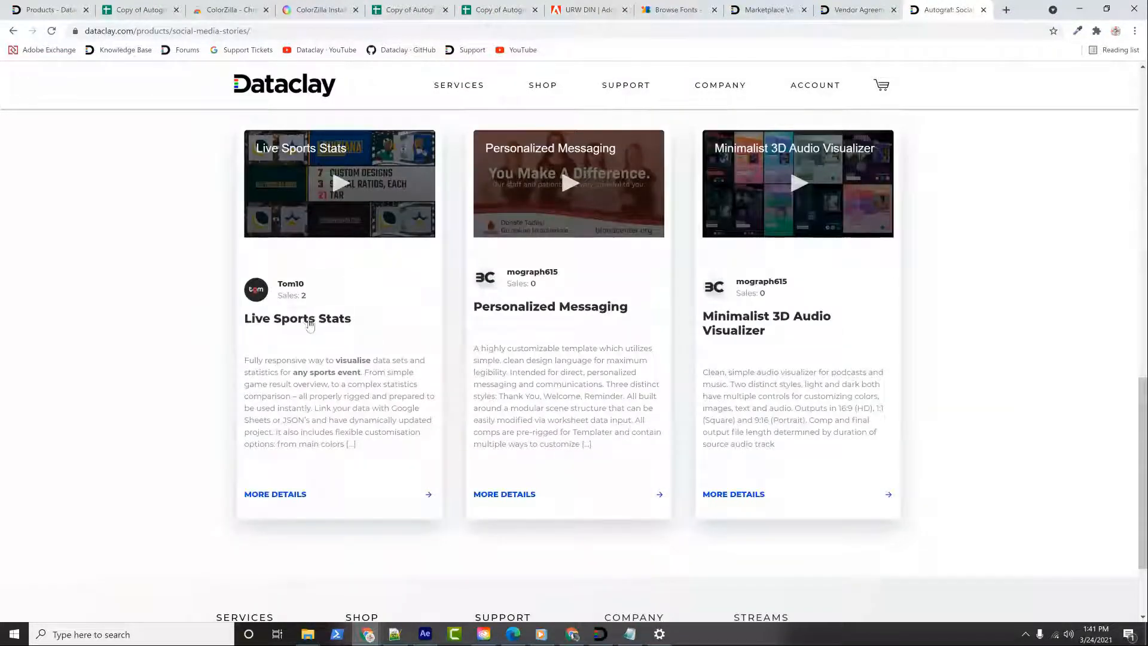
left_click(309, 323)
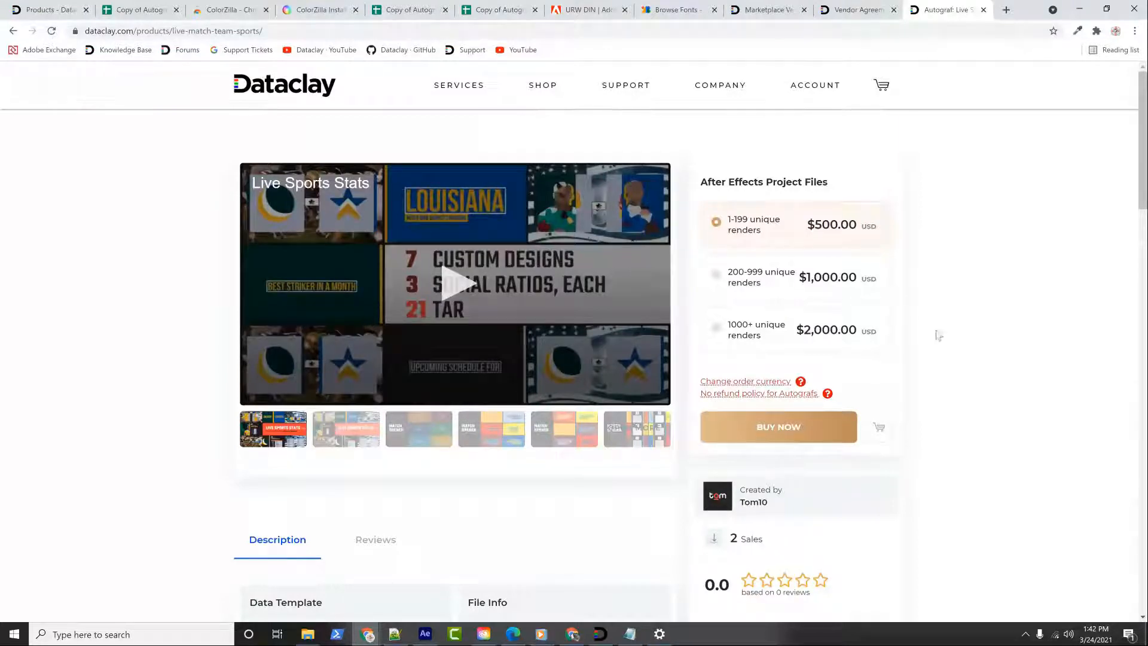
Play the Live Sports Stats product preview video
scroll(938, 336, "down", 4)
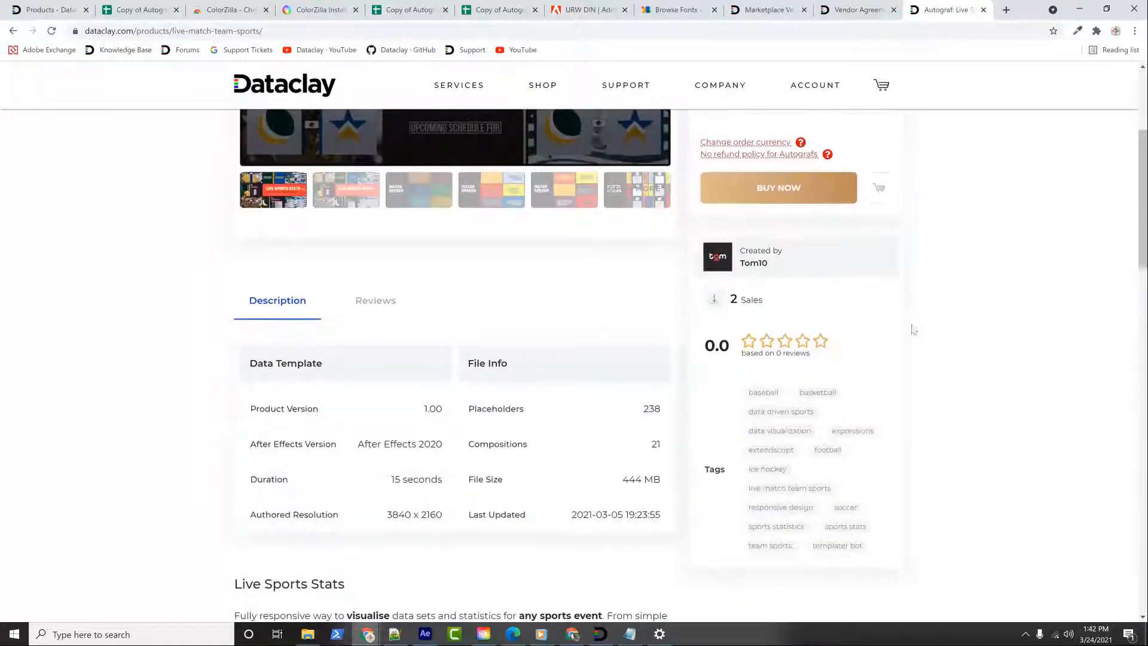
scroll(519, 350, "down", 12)
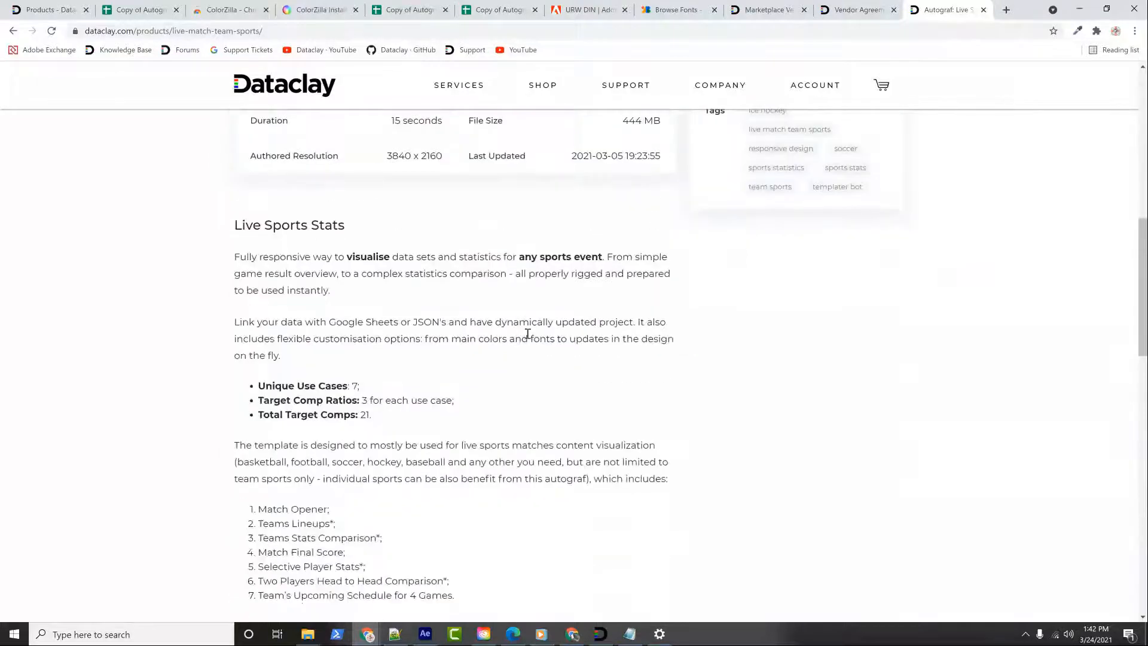
scroll(504, 320, "up", 15)
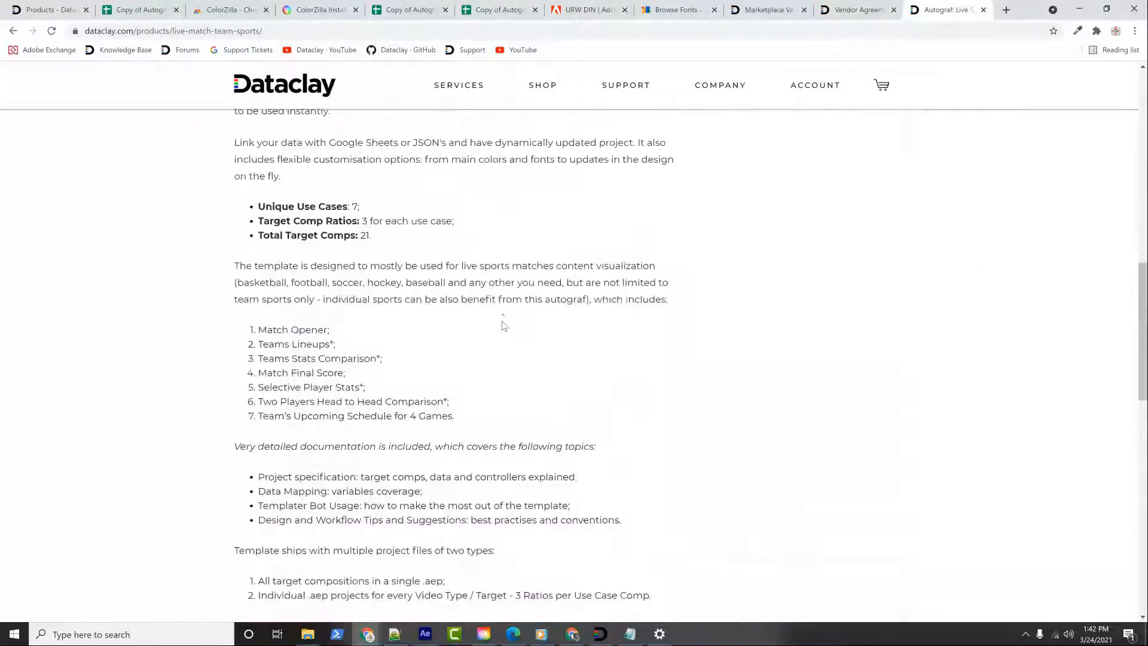
left_click(460, 290)
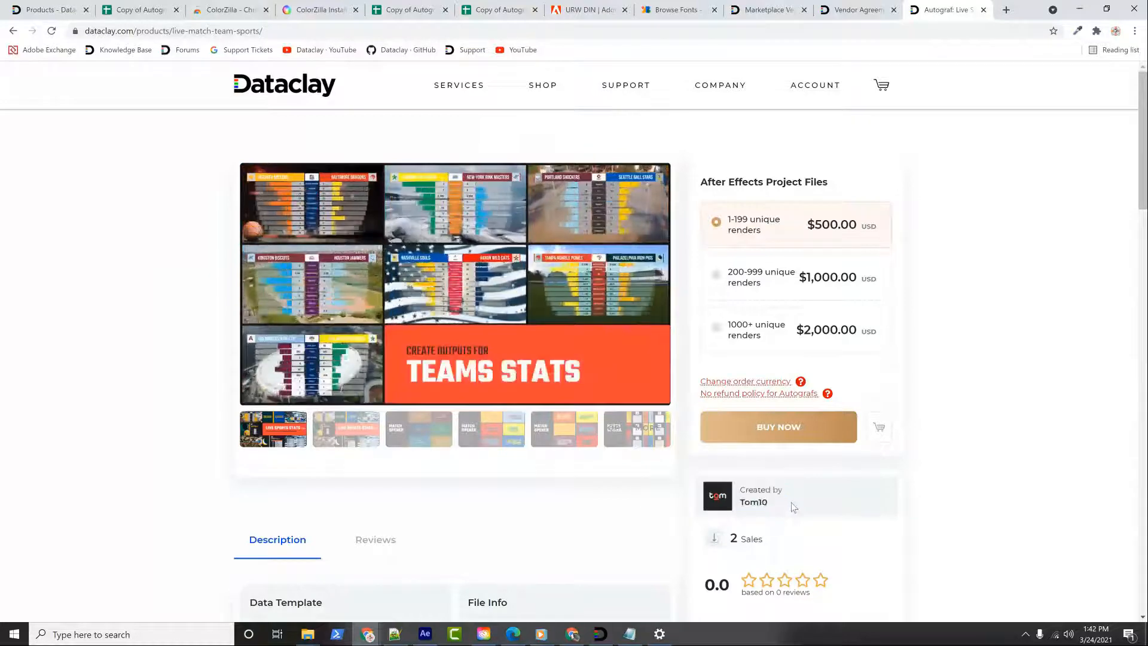
Highlight and clear the creator credit, then switch back to After Effects
left_click_drag(748, 490, 785, 495)
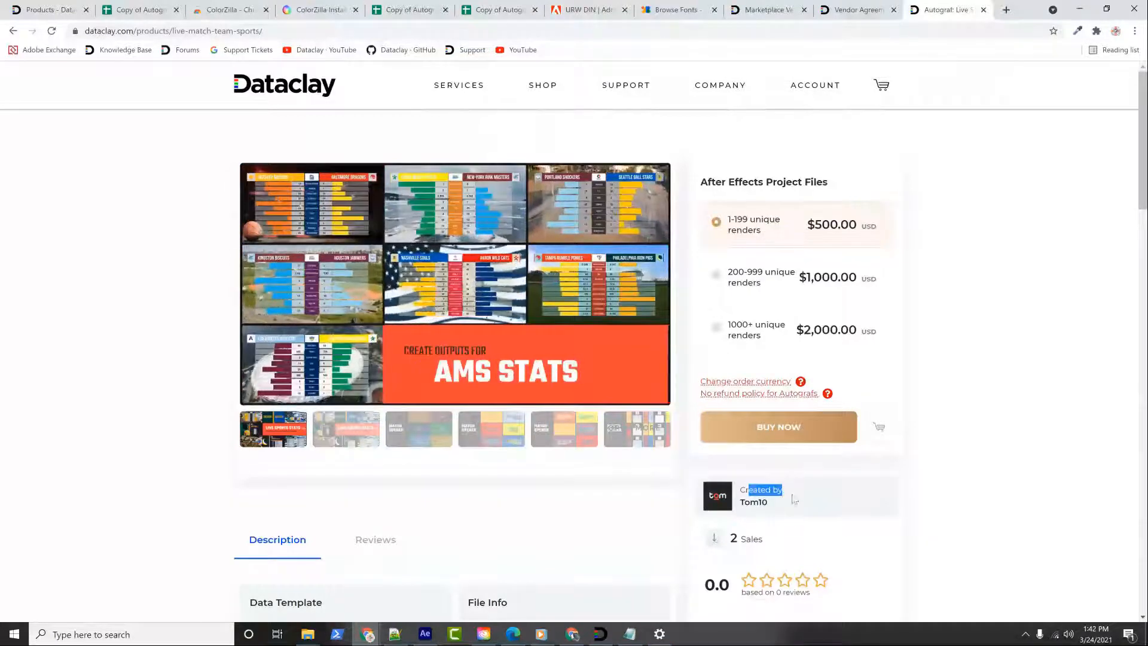
left_click(806, 502)
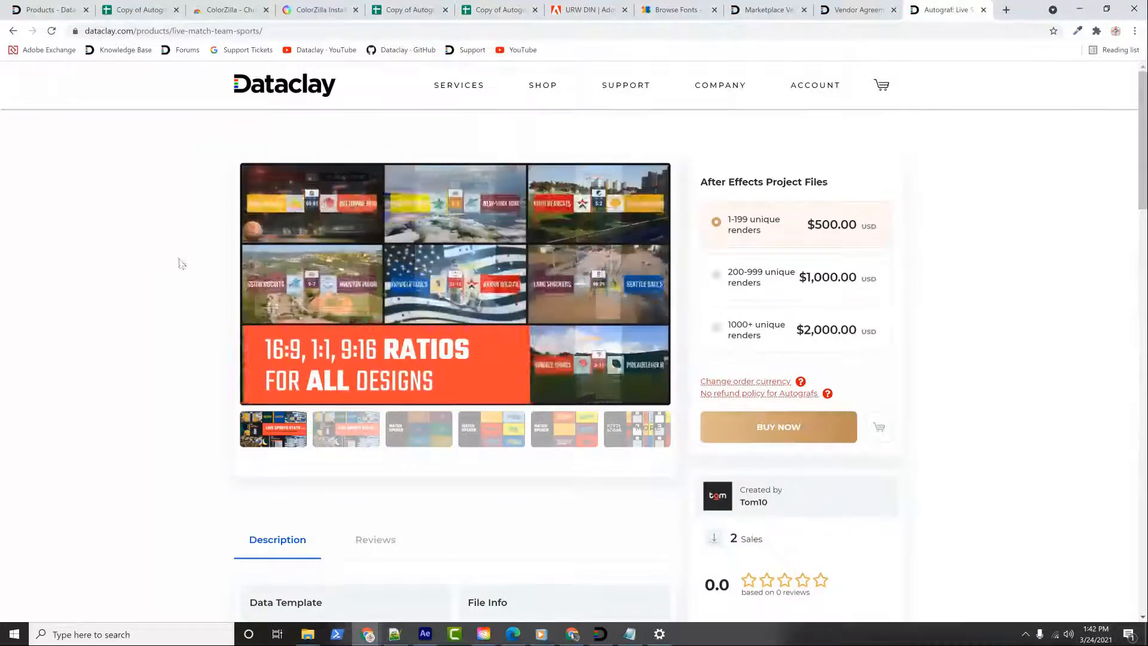
key("alt+Tab")
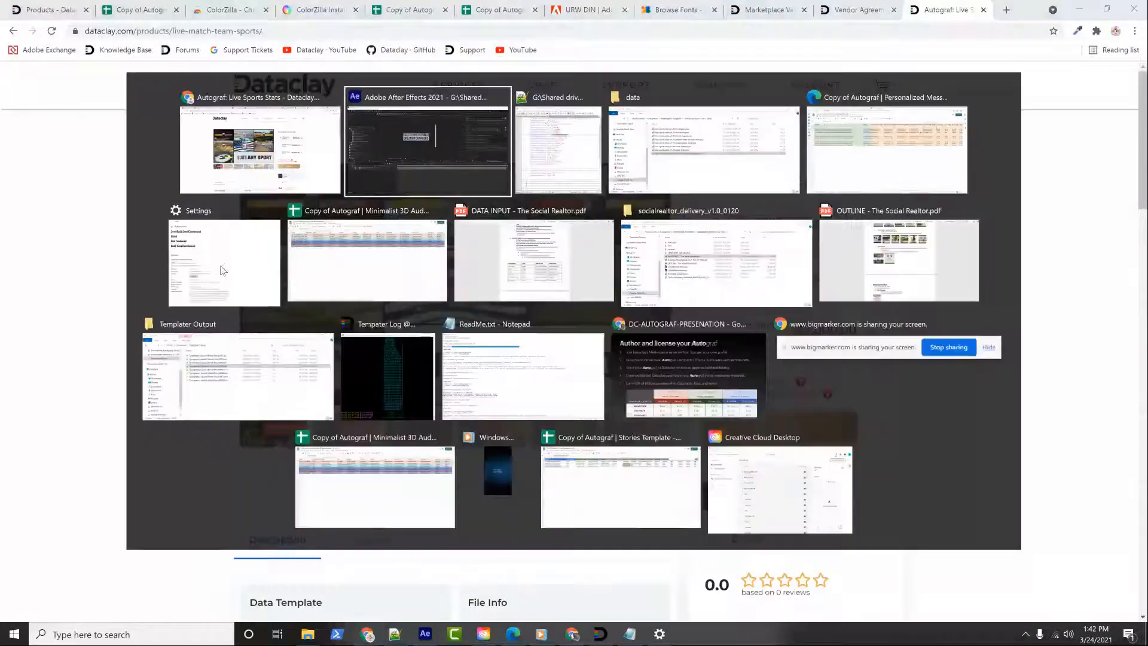
Open the team-lineups-land-v1 comp from the Project panel
left_click_drag(535, 410, 654, 384)
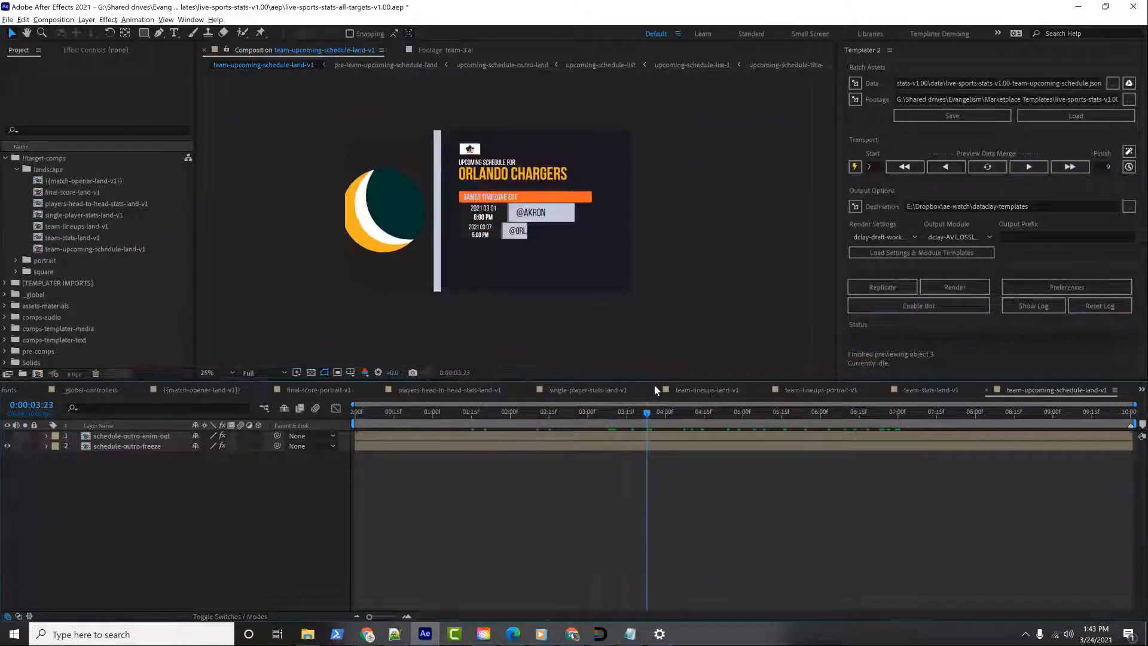
left_click(92, 236)
left_click(91, 226)
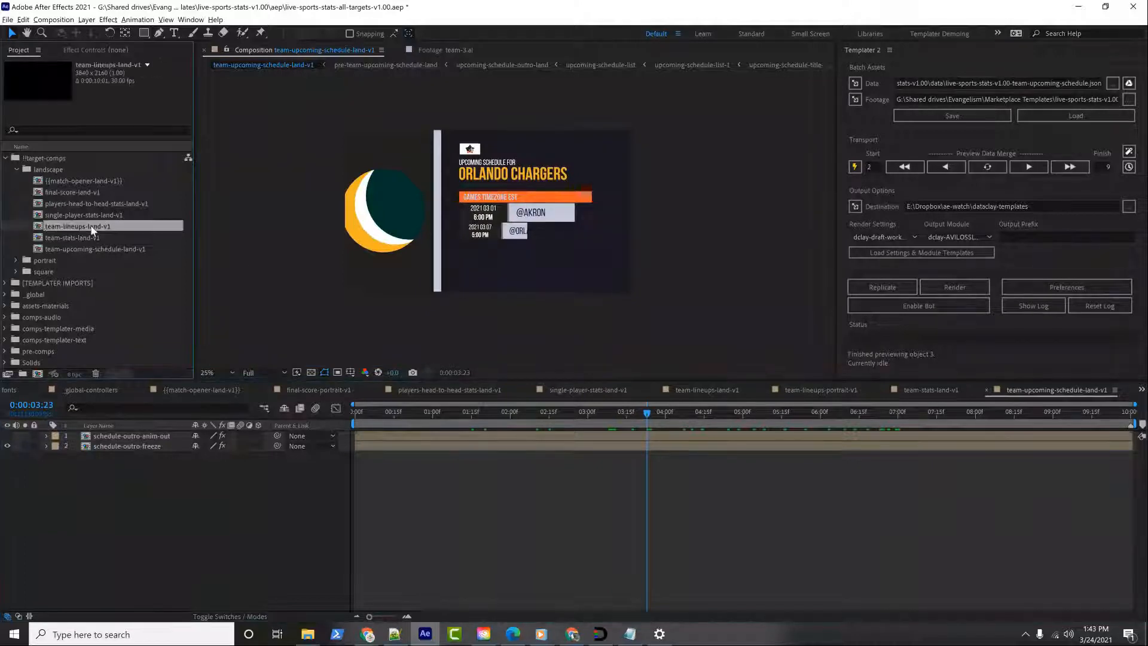
double_click(43, 228)
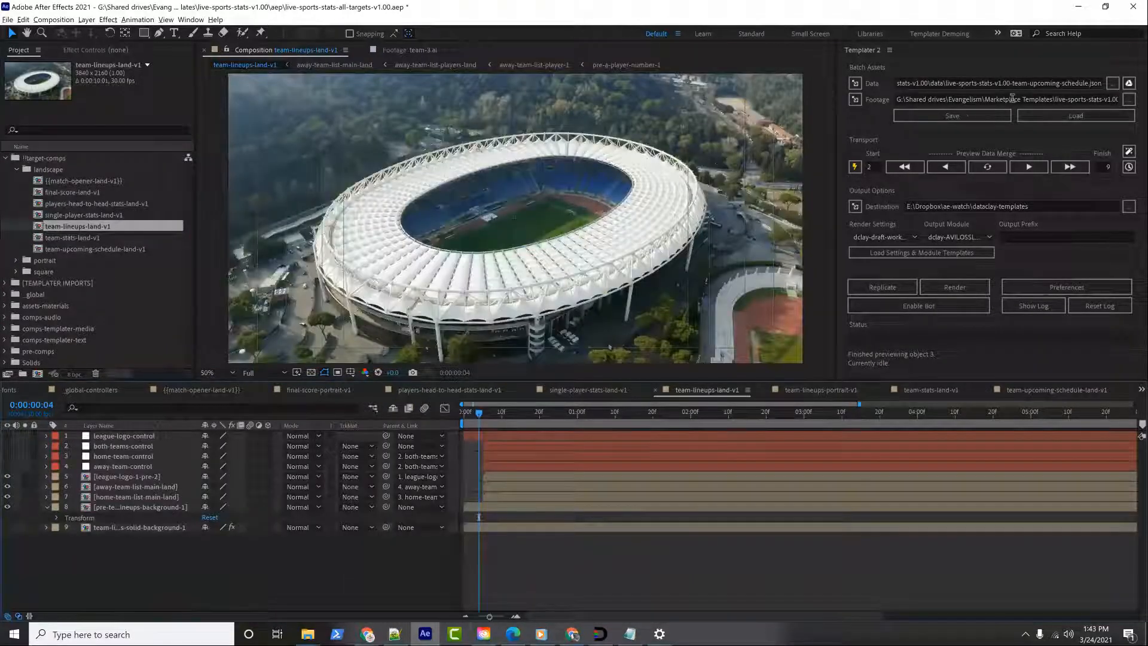
Load live-sports-stats-v1.00-team-lineups.json as Templater data and scrub to the team logos
left_click(1112, 83)
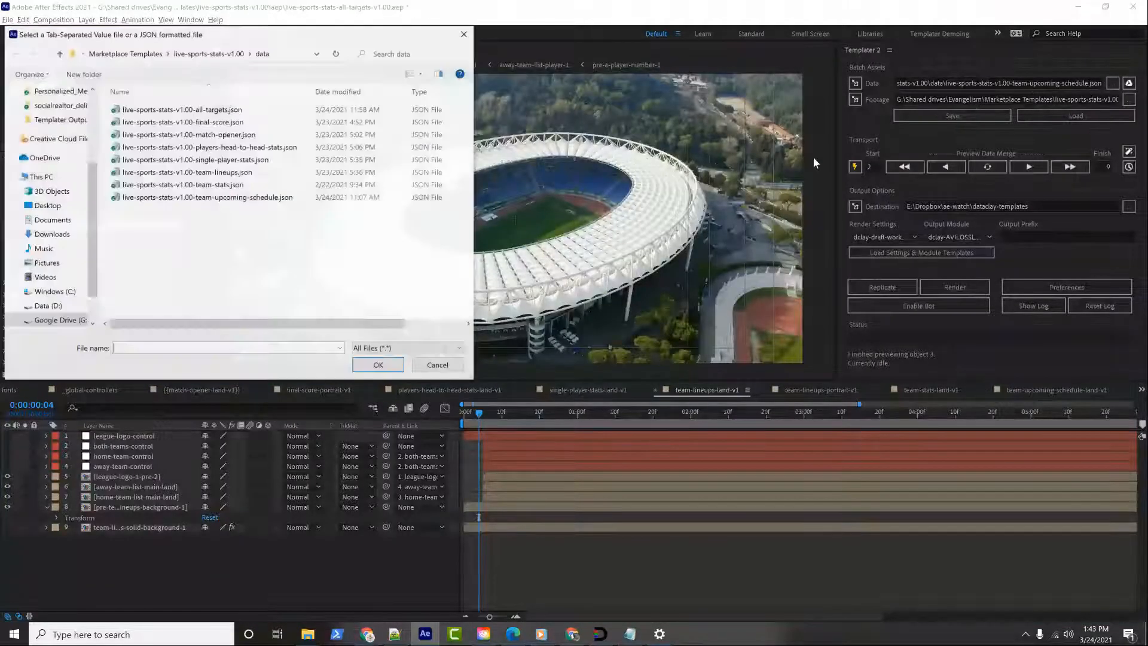
left_click(210, 185)
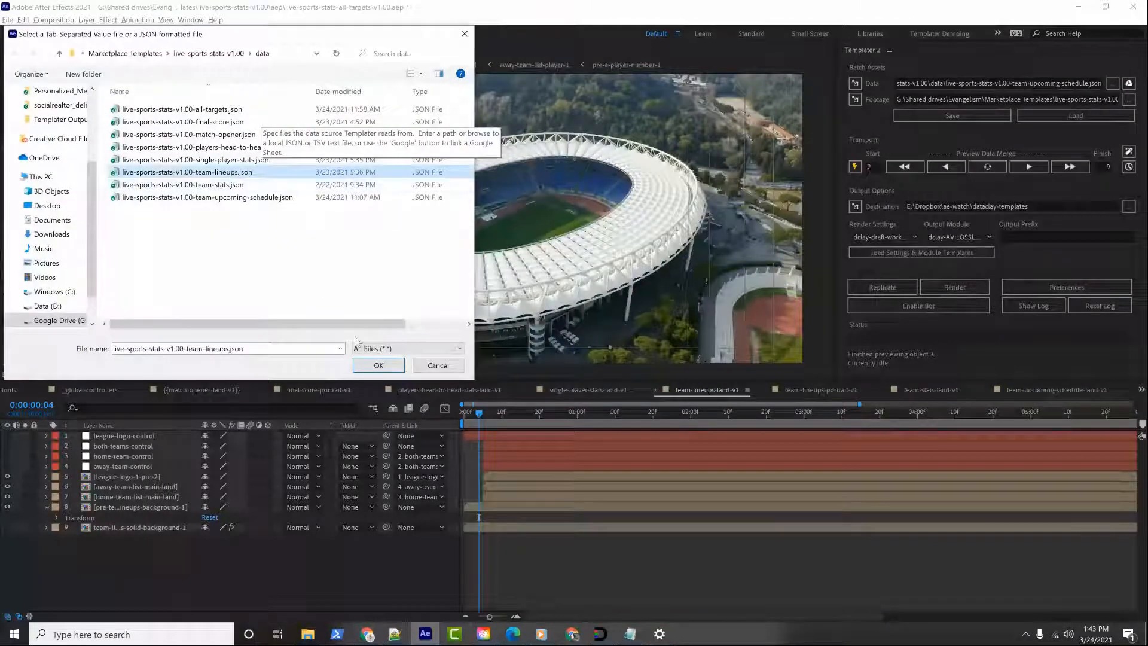
left_click(379, 365)
left_click_drag(505, 414, 1046, 404)
Preview the first lineups job, Los Angeles Athletic versus San Antonio Rangers, then open Templater Preferences
key("minus")
key("minus")
key("minus")
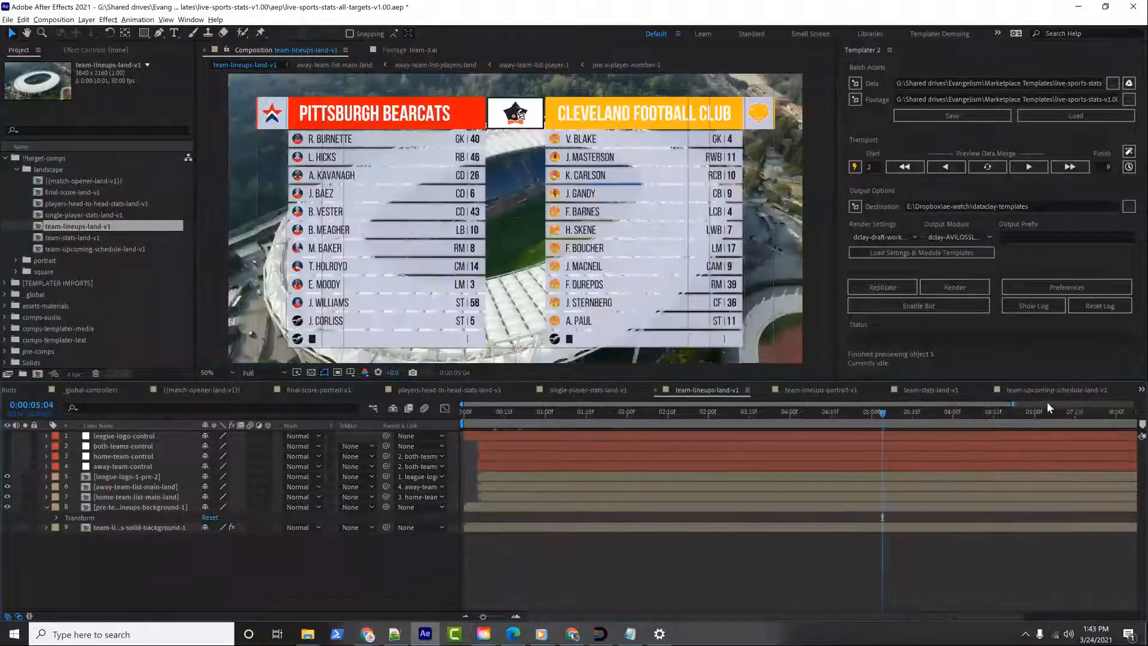
left_click(903, 167)
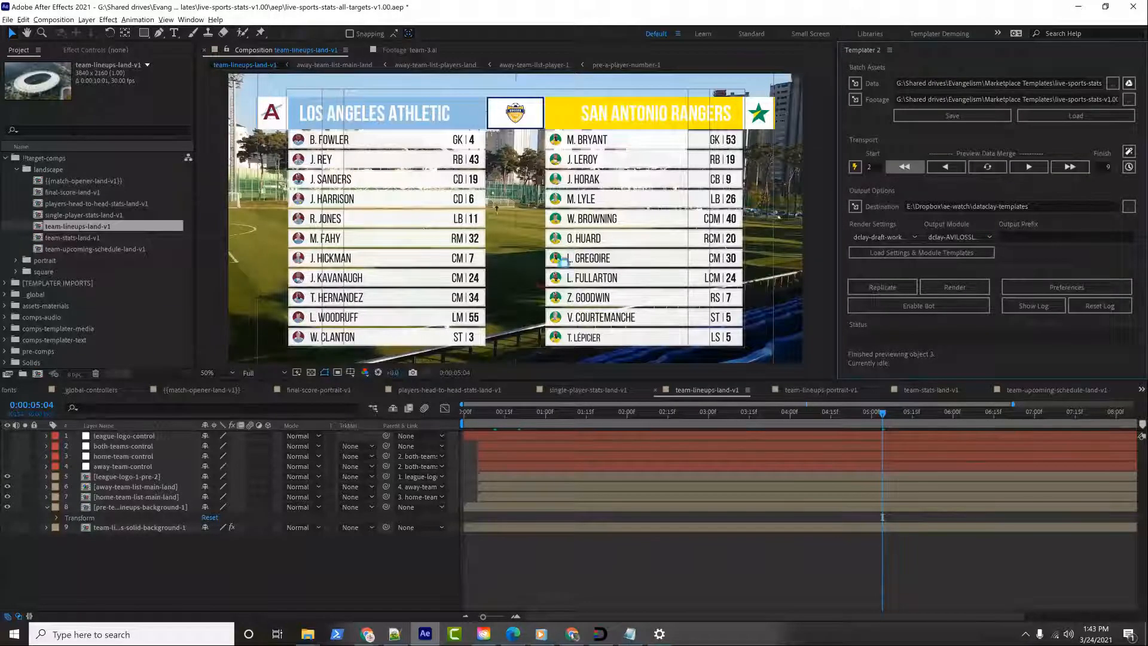
left_click(905, 167)
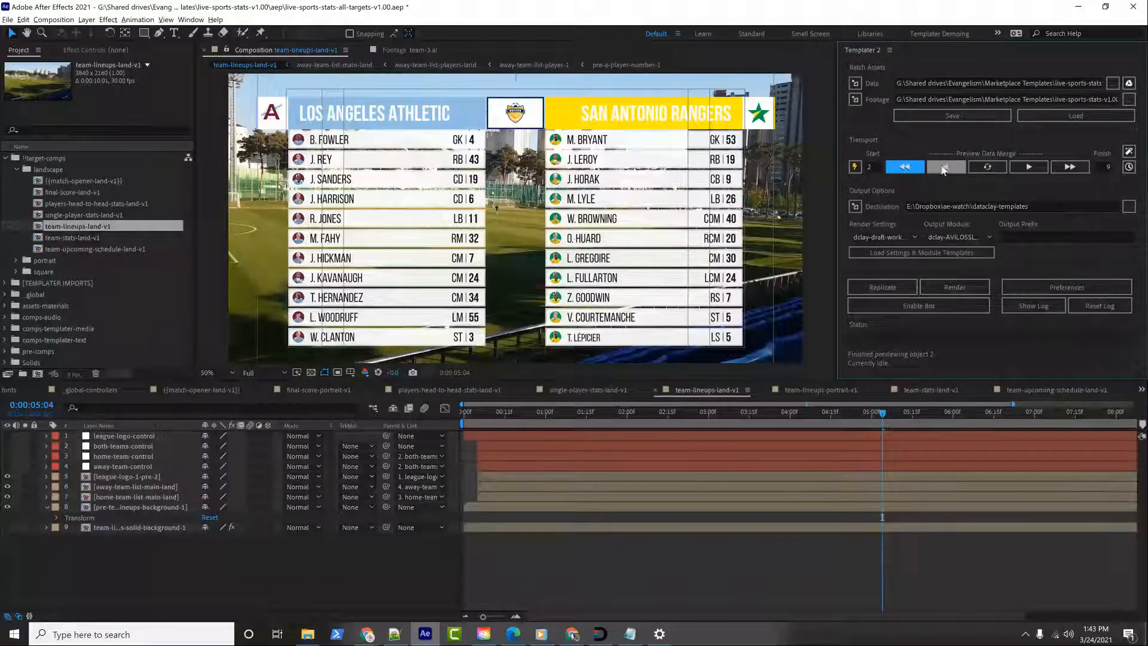
left_click(1056, 286)
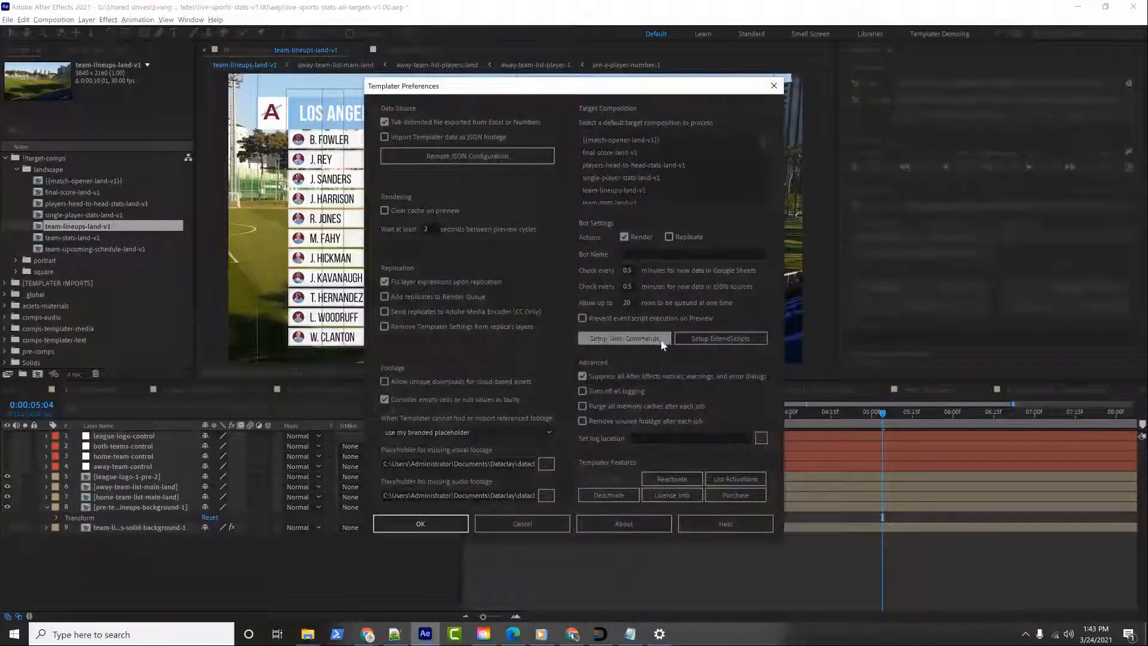
Inspect the live-match-data-duplication-v1.00.jsx script registered under Layer Processing, then close Templater preferences unchanged
left_click(693, 339)
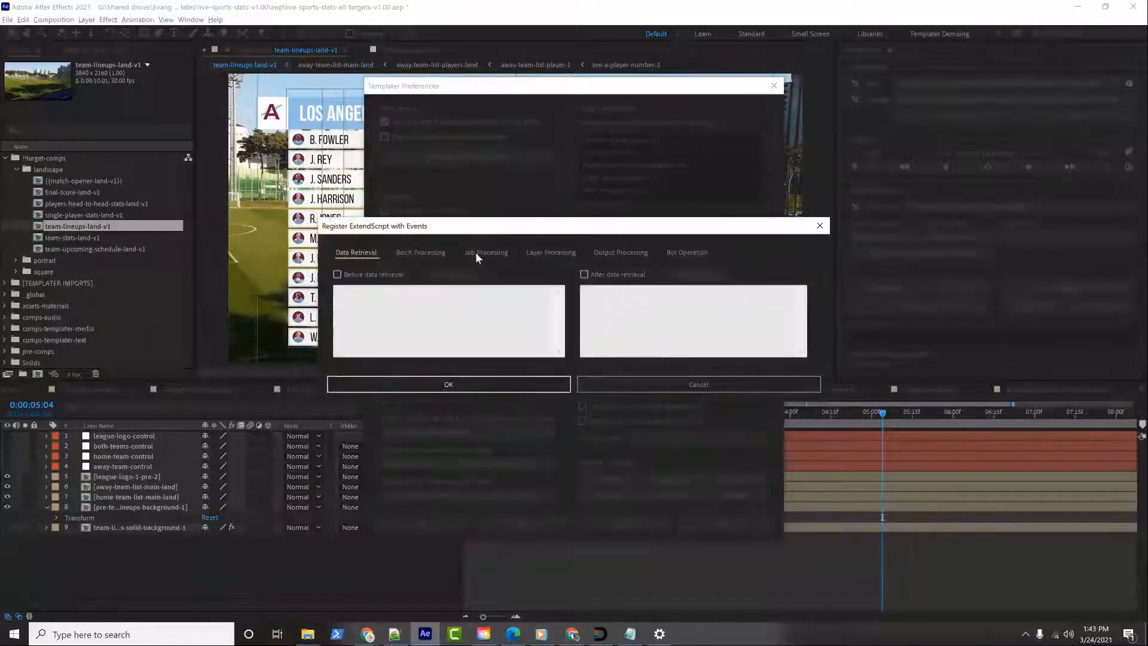
left_click(551, 253)
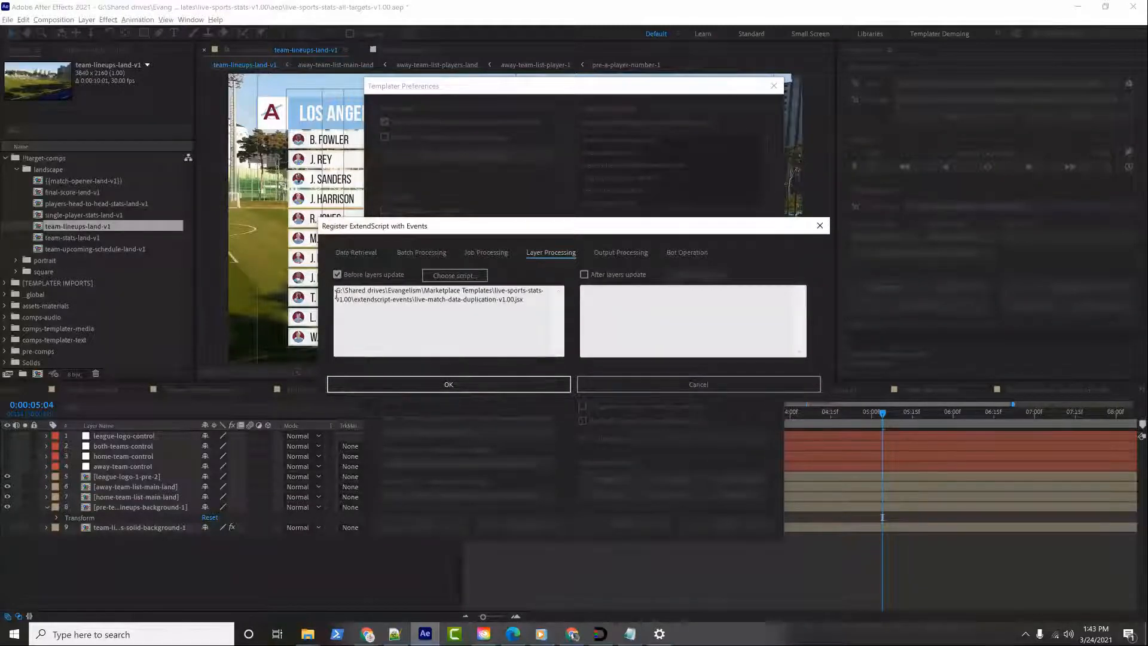
left_click_drag(336, 290, 414, 299)
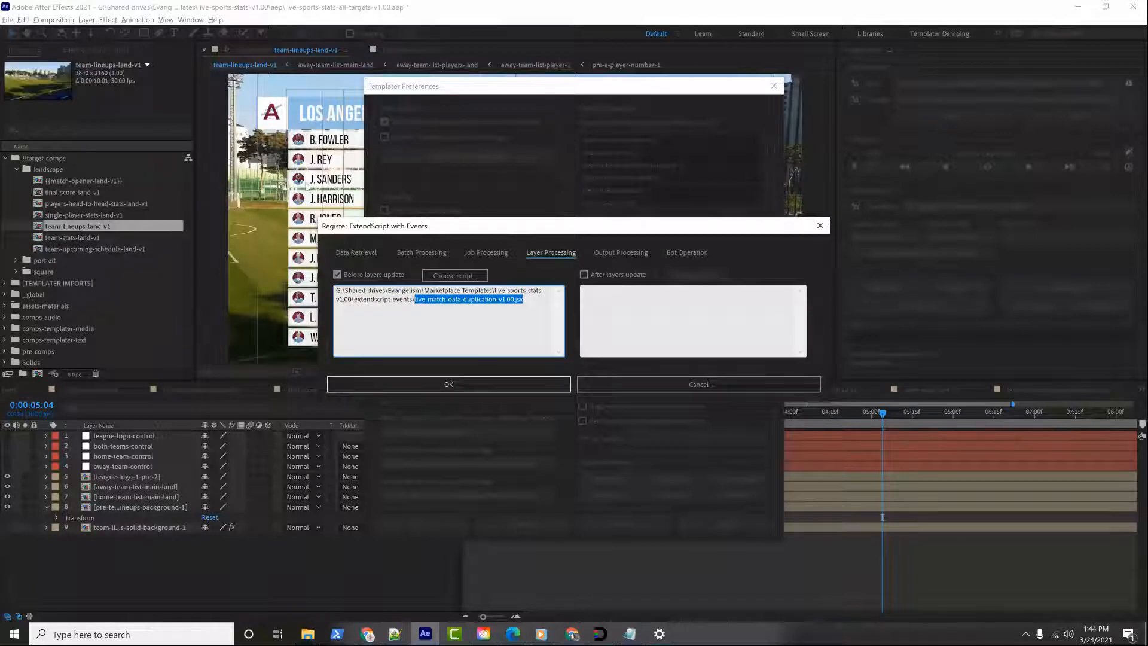
left_click(681, 382)
left_click(525, 521)
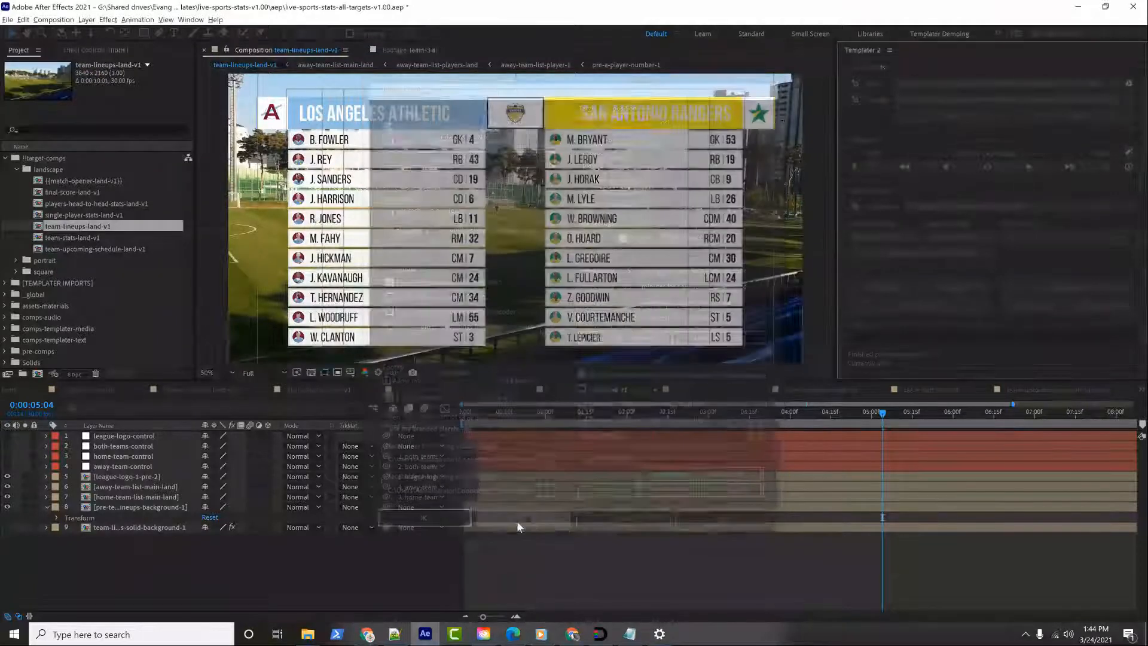
Preview data object 4 in the lineups comp: Nashville Souls versus Akron Wild Cats with full rosters
left_click(1035, 168)
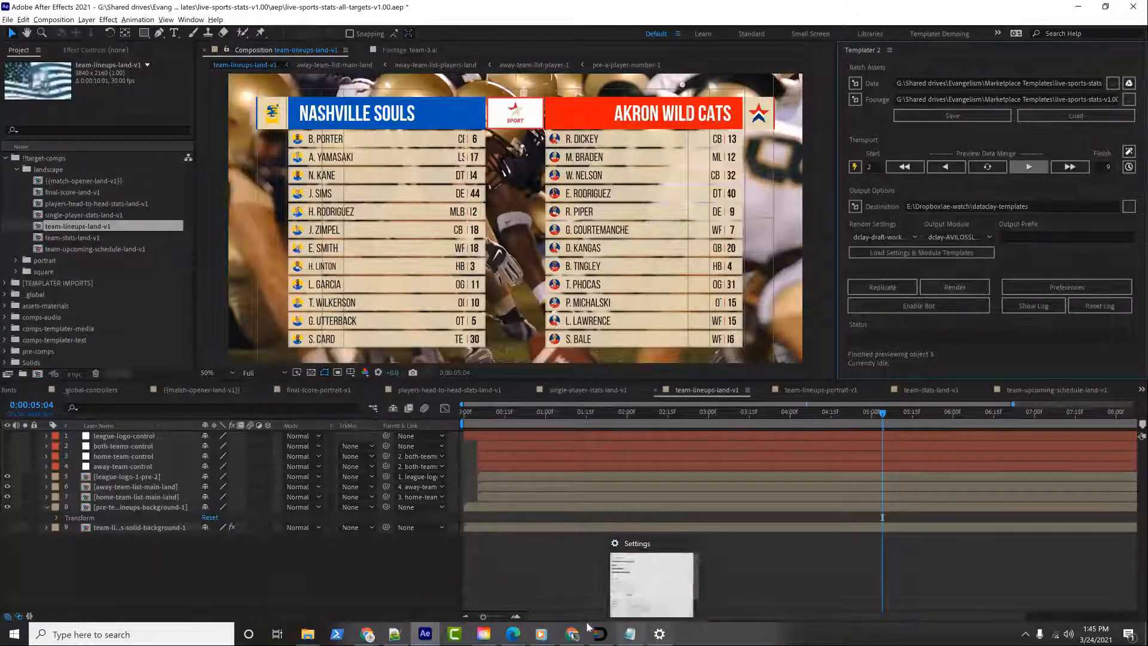
mouse_move(572, 634)
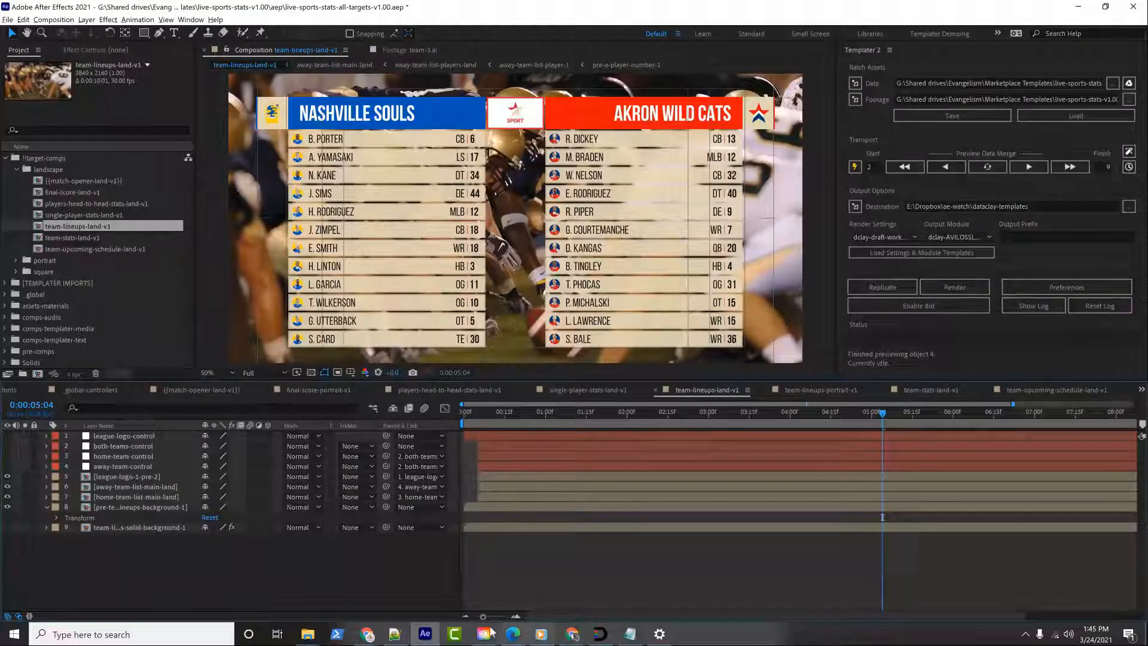
Advance the After Effects lineups comp to the next JSON record with Templater's Preview Next
mouse_move(368, 634)
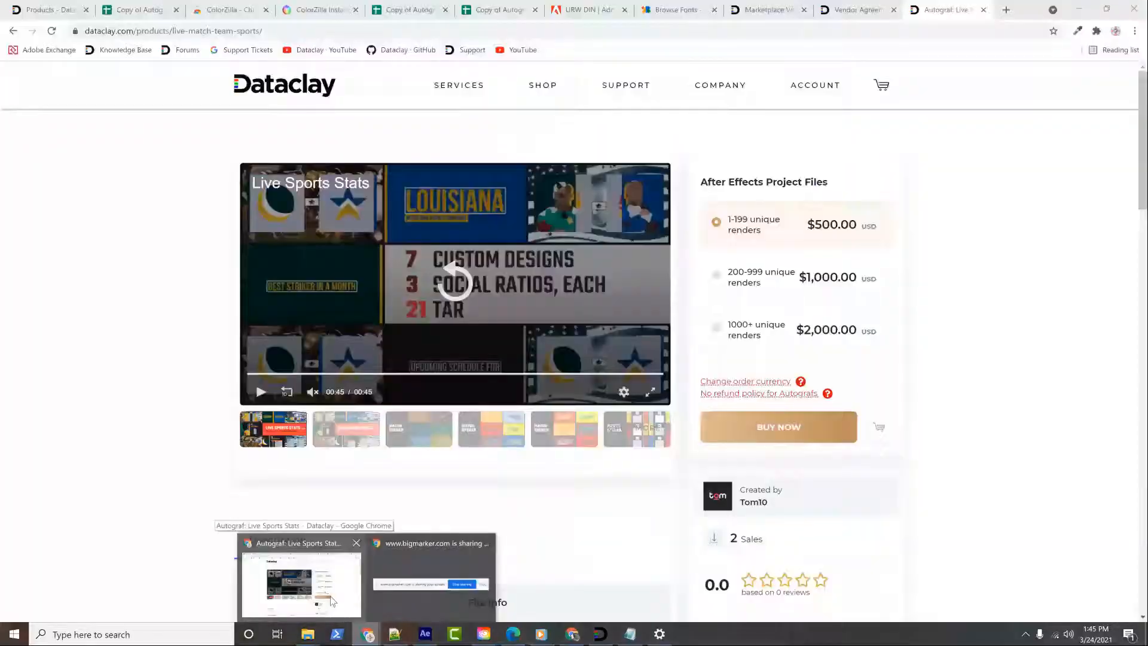
left_click(332, 601)
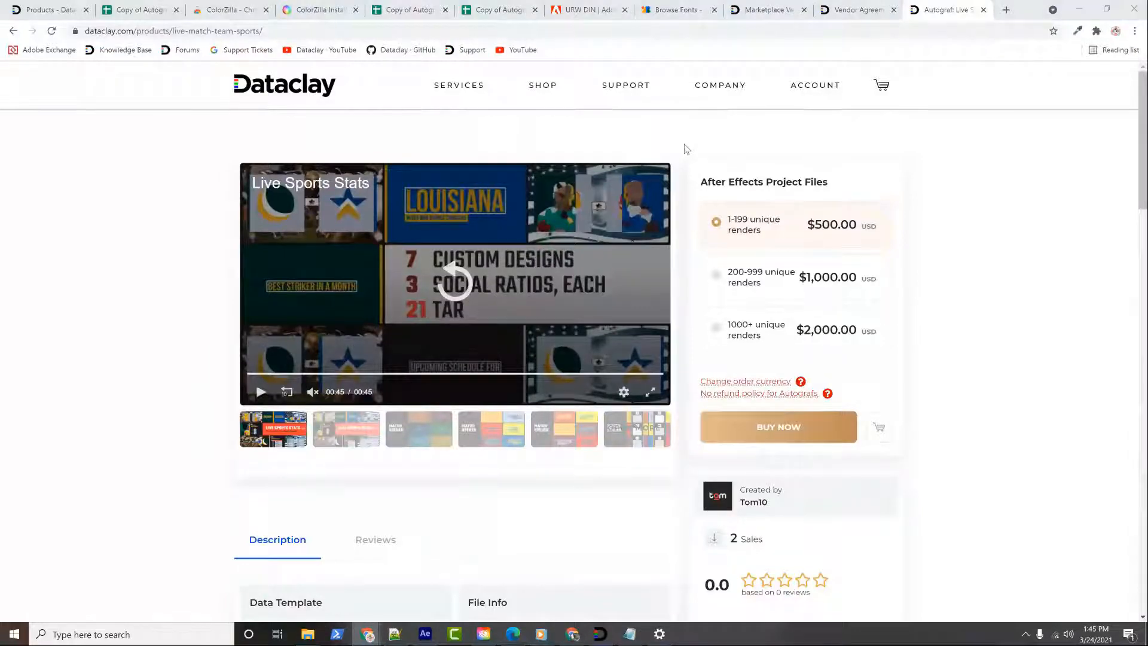
key("alt+Tab")
left_click(1024, 168)
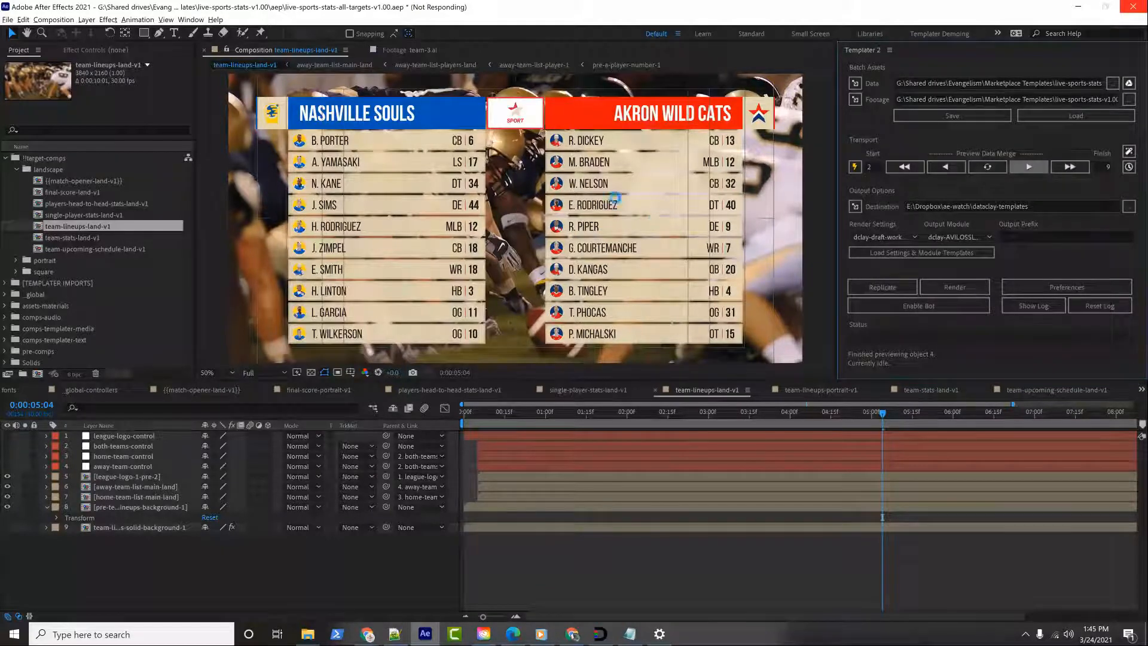
Return to the Dataclay Live Sports Stats product page showing its $500–$2,000 render pricing
key("super+Tab")
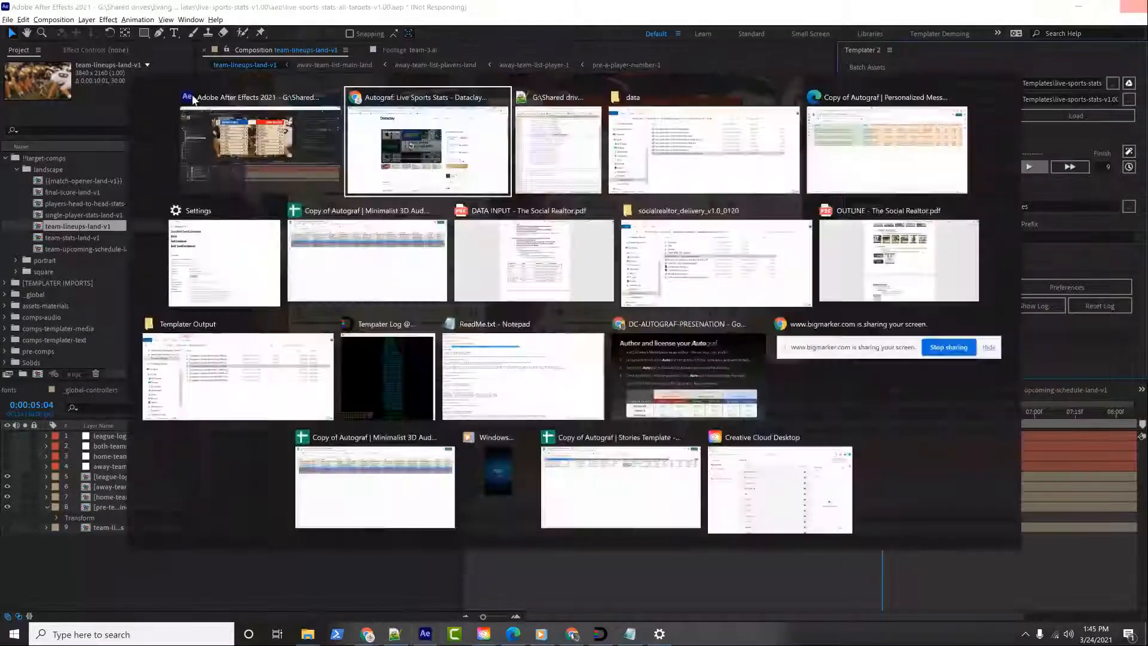
left_click(403, 78)
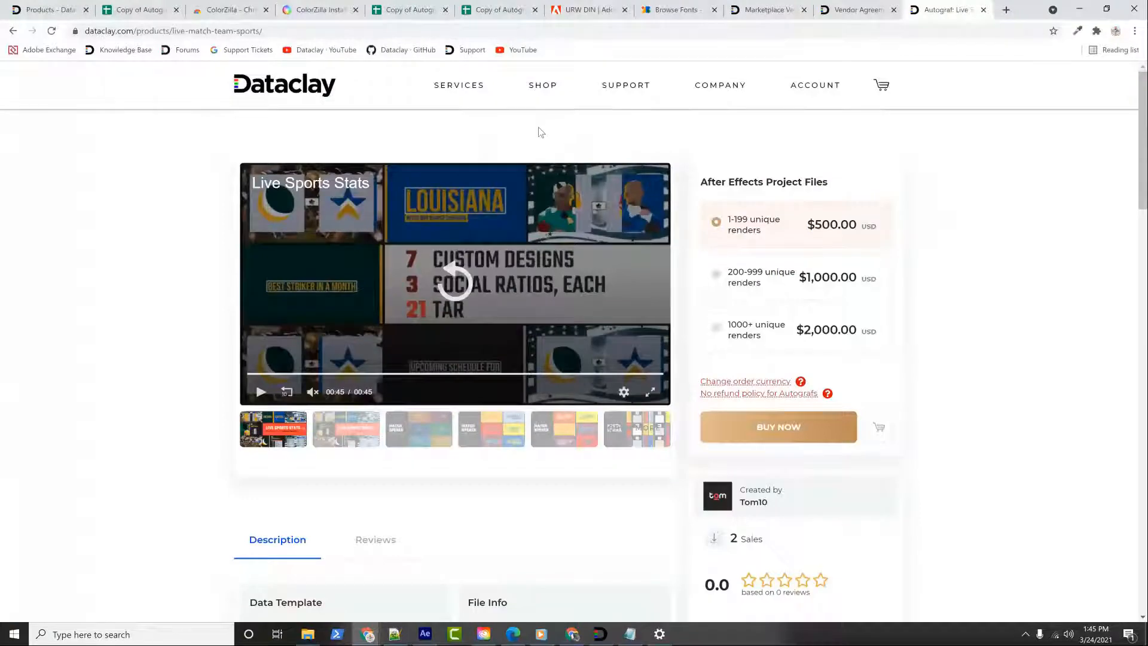
scroll(296, 203, "down", 4)
scroll(296, 203, "down", 4)
scroll(296, 203, "up", 8)
mouse_move(543, 85)
mouse_move(803, 93)
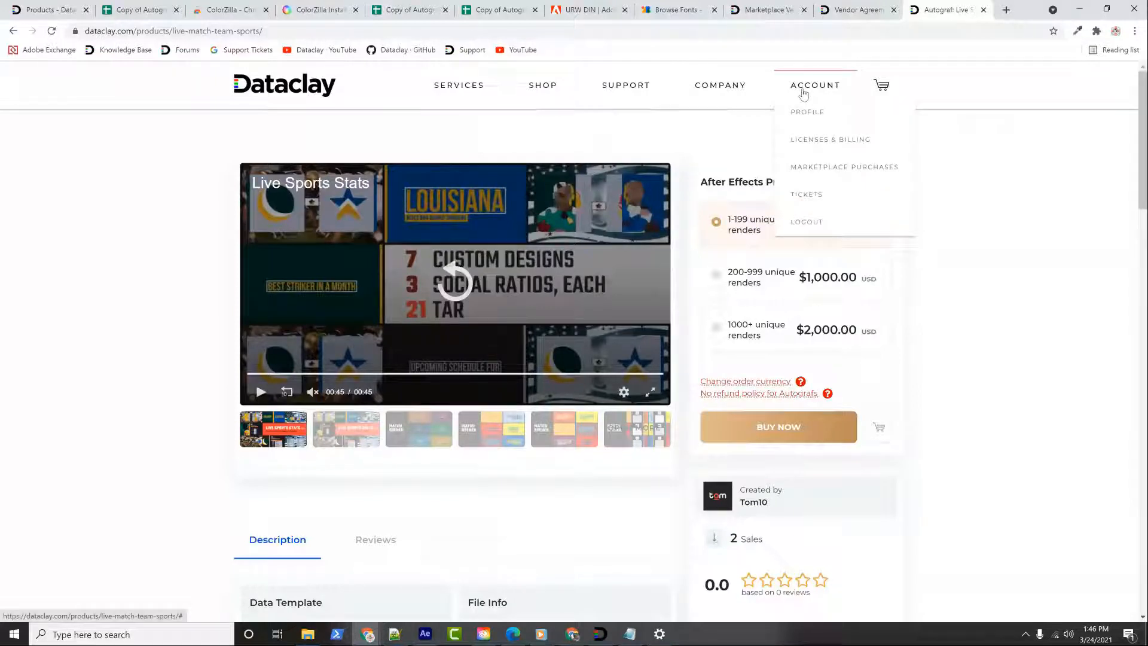
From the Your Account profile page, choose Register as Vendor to reach the Let's get started! page
left_click(807, 113)
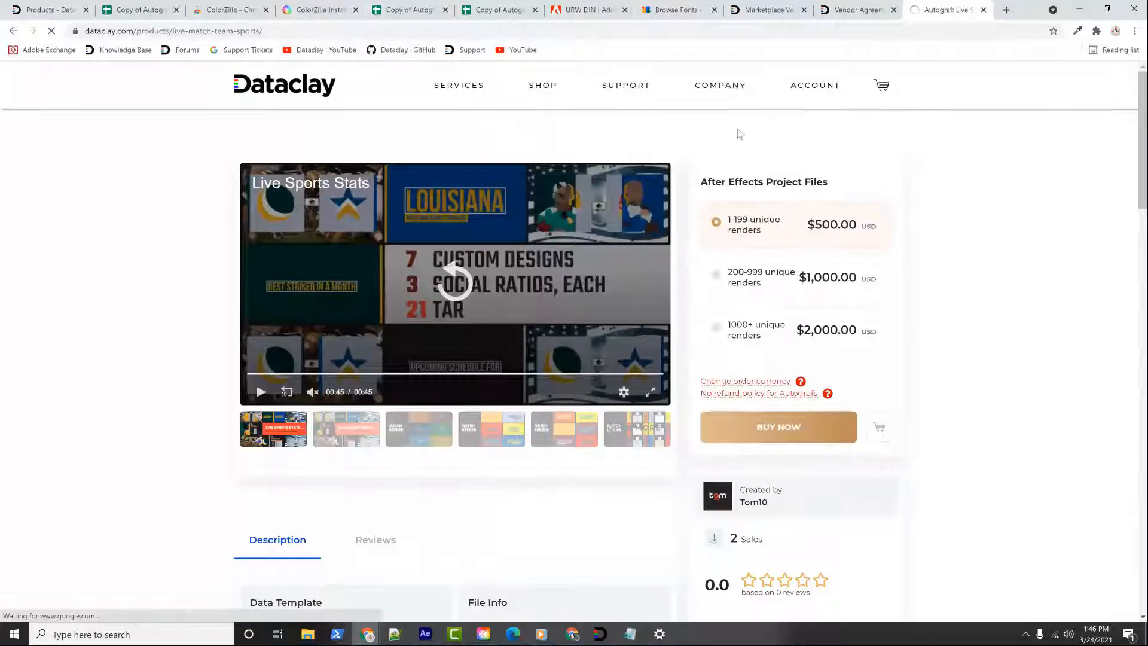
mouse_move(813, 93)
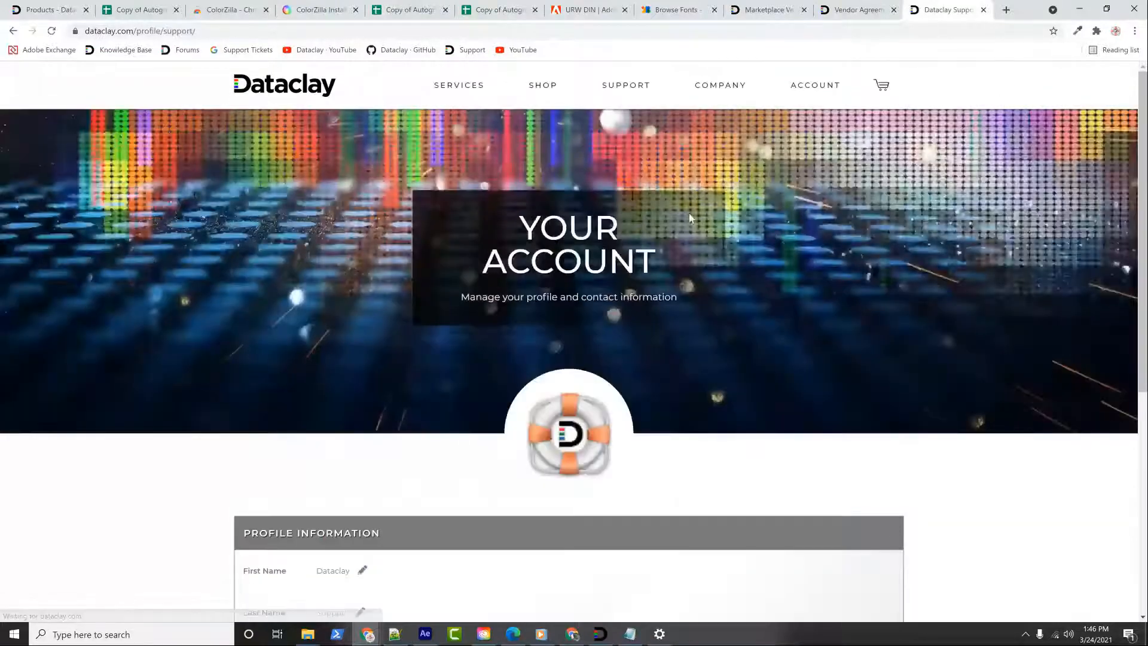
scroll(691, 218, "down", 4)
scroll(691, 219, "down", 2)
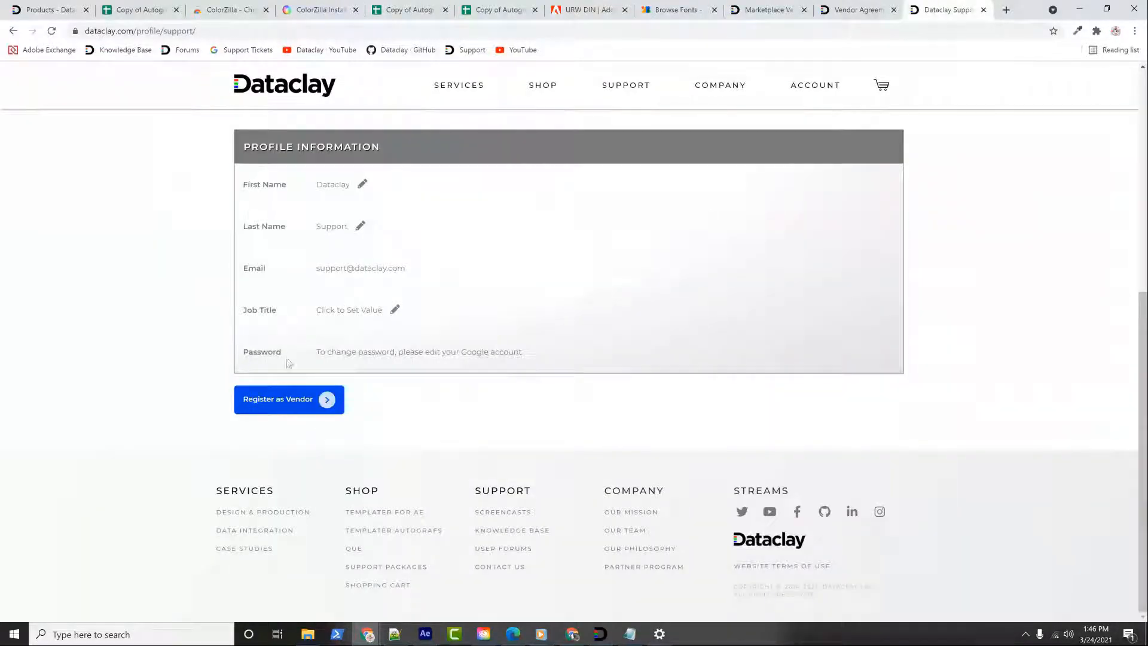
left_click(273, 403)
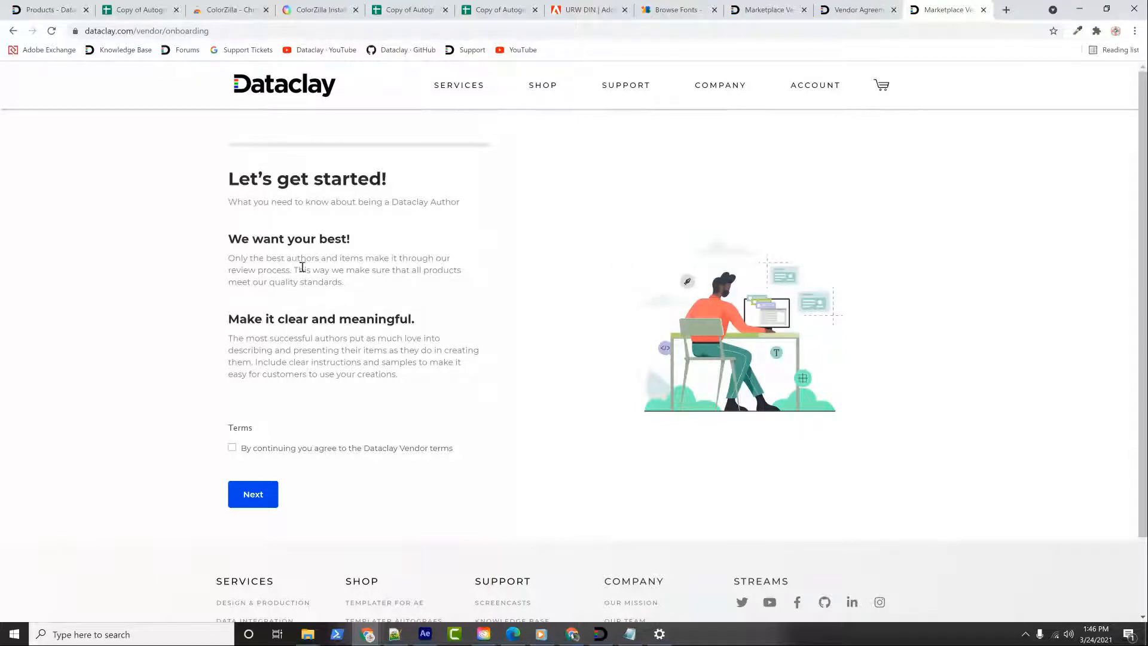
Read the Let's get started! guidelines and tick the Dataclay Vendor terms agreement checkbox
left_click_drag(235, 172, 448, 385)
left_click(449, 386)
left_click_drag(229, 428, 478, 450)
left_click(484, 451)
Continue to the Welcome on board! step and choose 'This is just a hobby for me'
left_click_drag(307, 318, 234, 317)
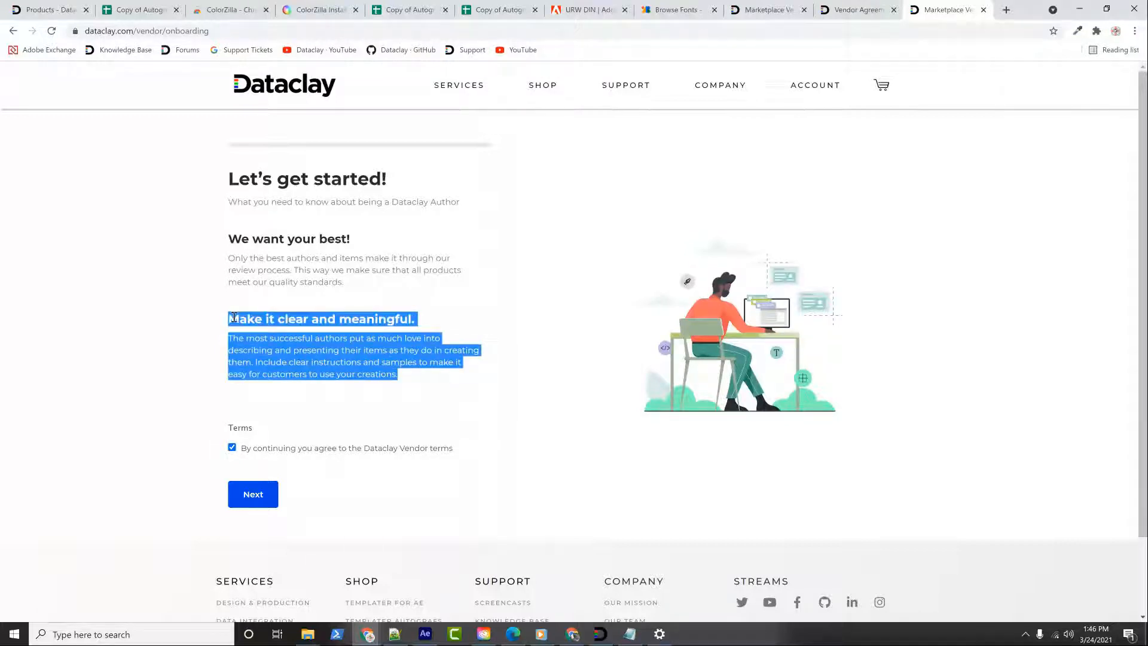
left_click(234, 317)
left_click(262, 492)
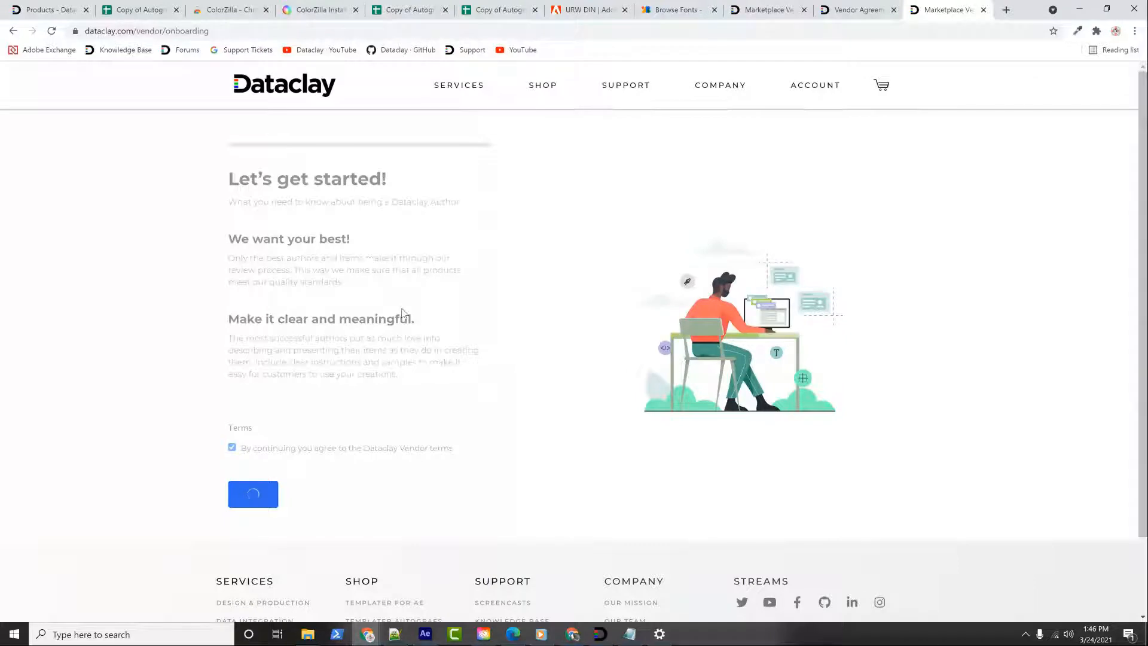
left_click_drag(233, 268, 426, 390)
left_click(428, 401)
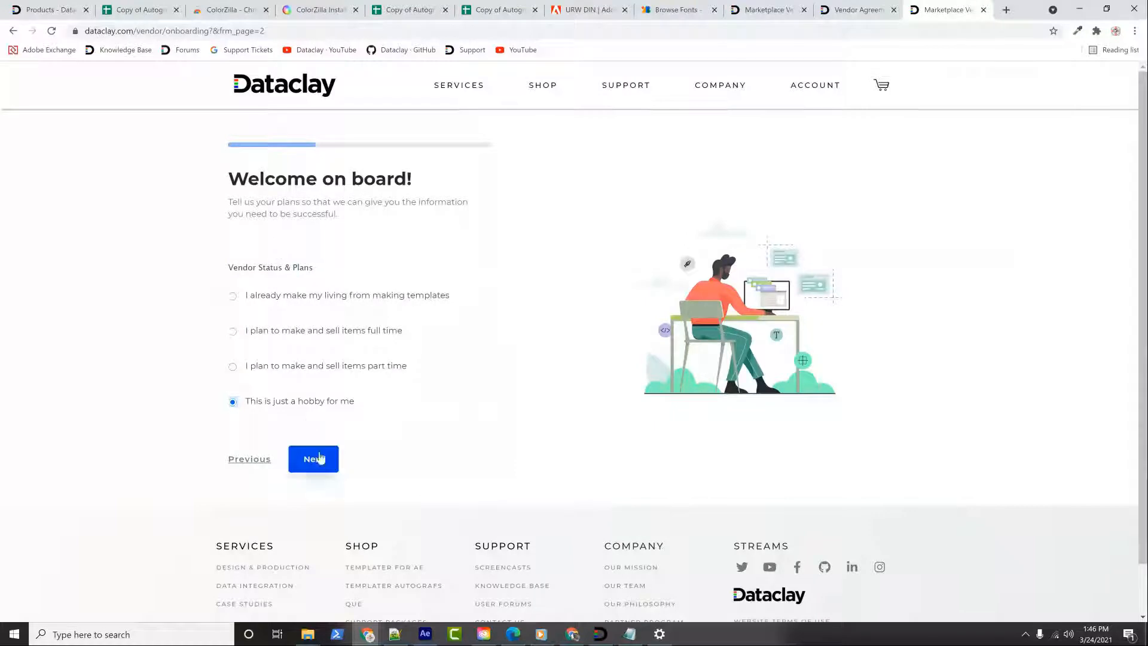
Choose 'I plan to make and sell items part time' and continue to the FastSpring step
left_click(256, 335)
left_click(312, 370)
left_click(318, 456)
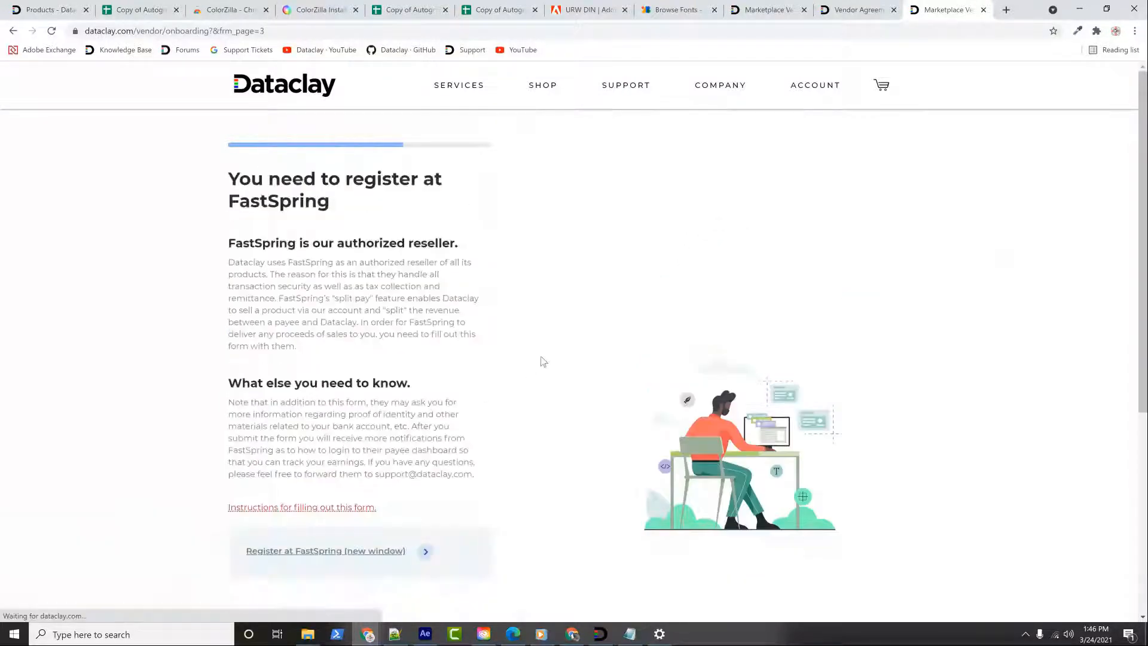
Read the FastSpring registration heading and subheading, highlighting the FastSpring mentions
scroll(390, 364, "down", 1)
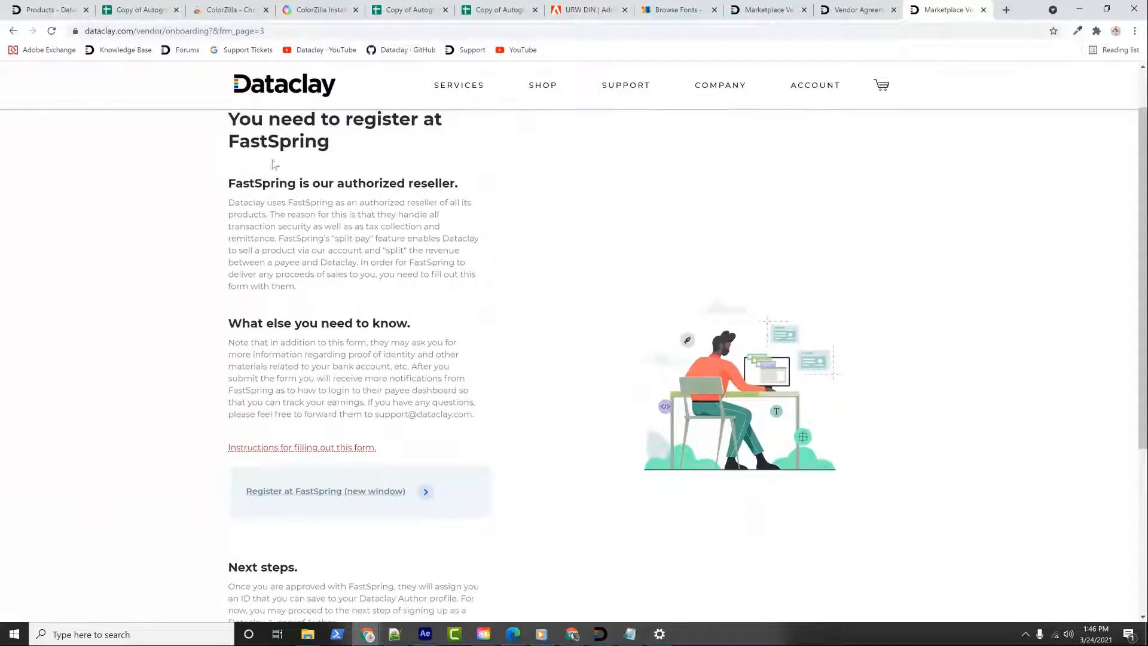
mouse_move(230, 140)
left_mouse_down()
mouse_move(347, 148)
mouse_move(229, 141)
left_mouse_up()
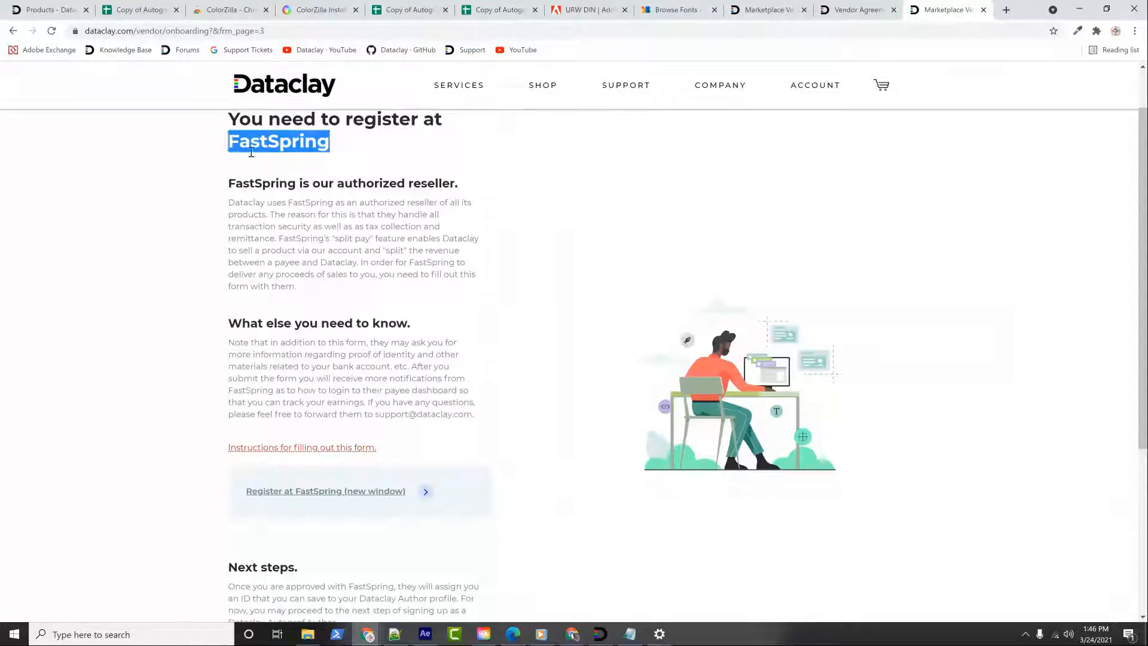
left_click_drag(229, 183, 294, 179)
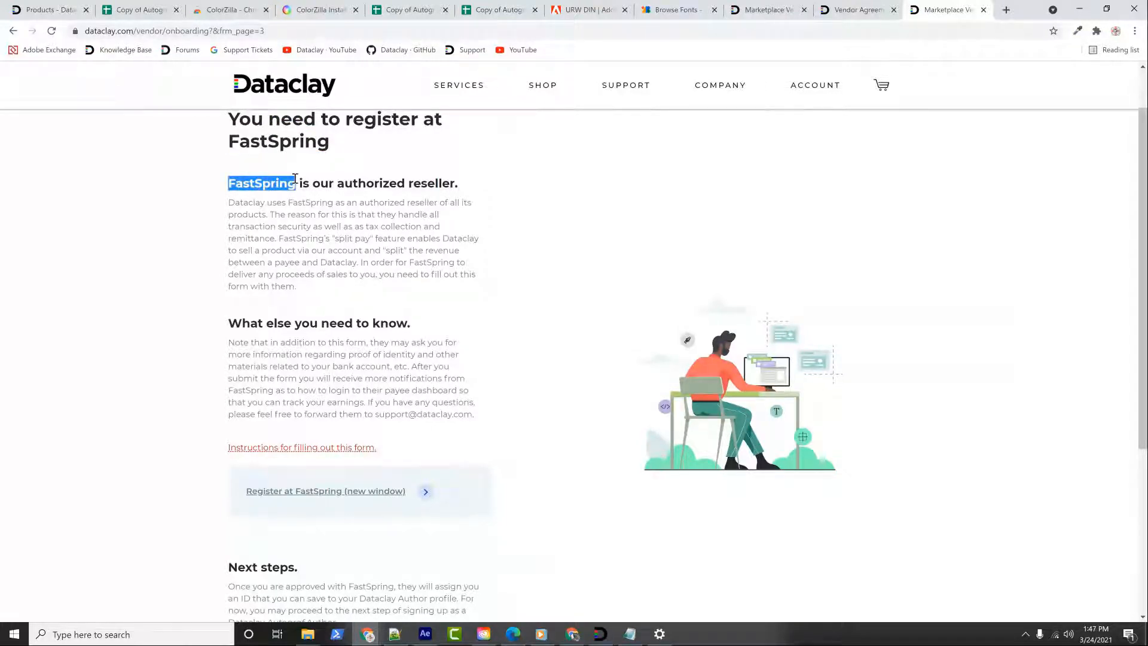
scroll(295, 179, "down", 1)
scroll(315, 237, "up", 2)
left_click(304, 237)
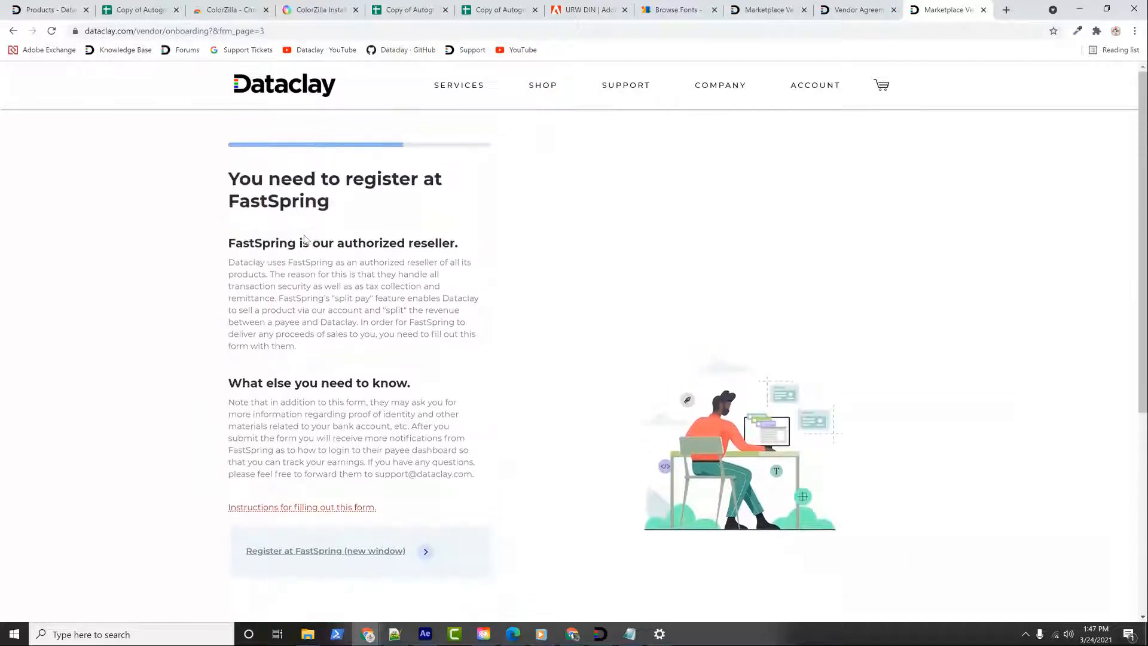
left_click_drag(299, 243, 460, 263)
left_click(231, 243)
left_click(440, 283)
Review the What else you need to know section and the authorized reseller paragraph
scroll(438, 284, "down", 3)
left_click_drag(371, 204, 467, 306)
left_click(424, 281)
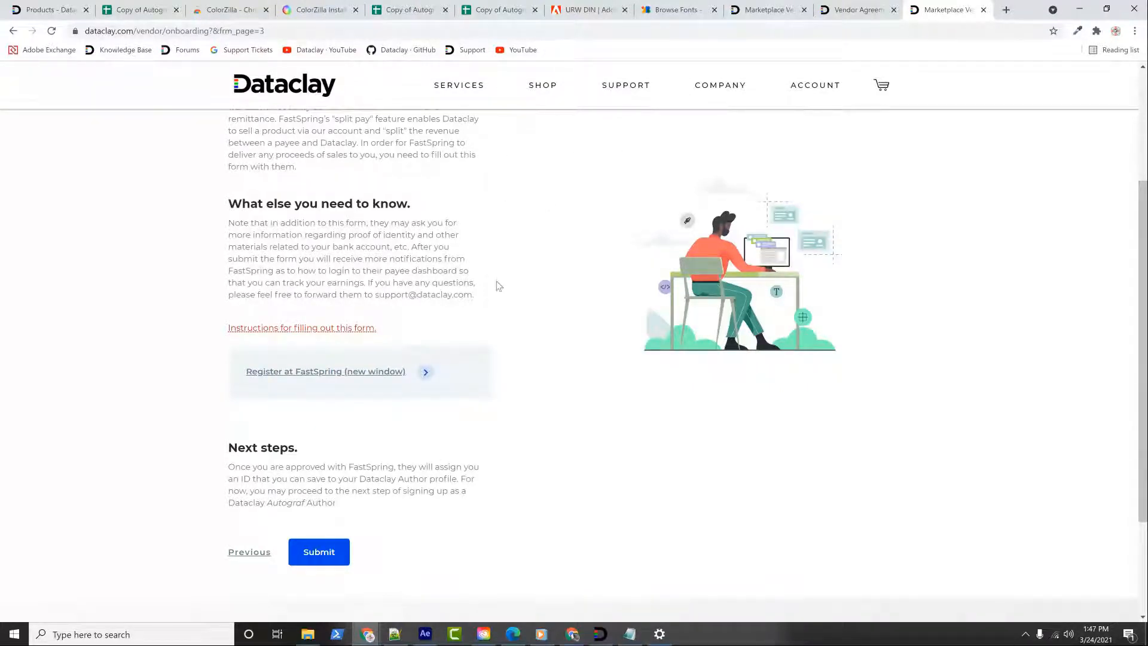
scroll(501, 278, "up", 3)
left_click_drag(362, 247, 453, 346)
left_click(456, 345)
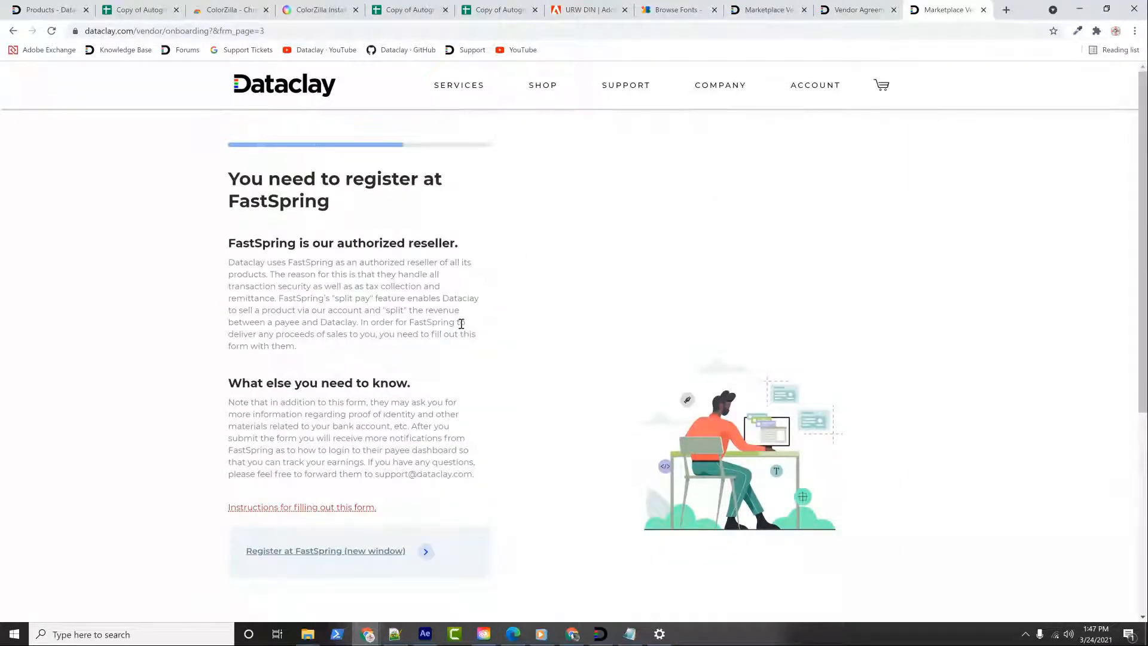
left_click_drag(373, 241, 485, 352)
left_click(484, 351)
Visit Shop > Templater Autografs, then Support > Contact Us > Contact Form, then back to Templater Autografs
mouse_move(546, 95)
left_click(548, 139)
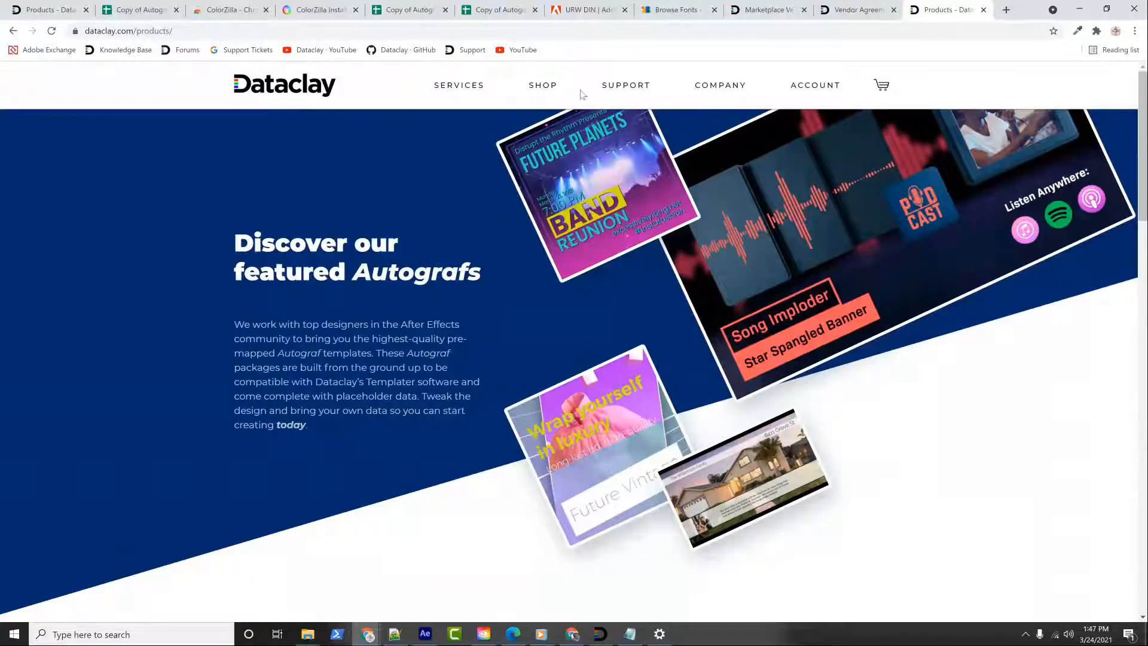
mouse_move(627, 91)
mouse_move(724, 223)
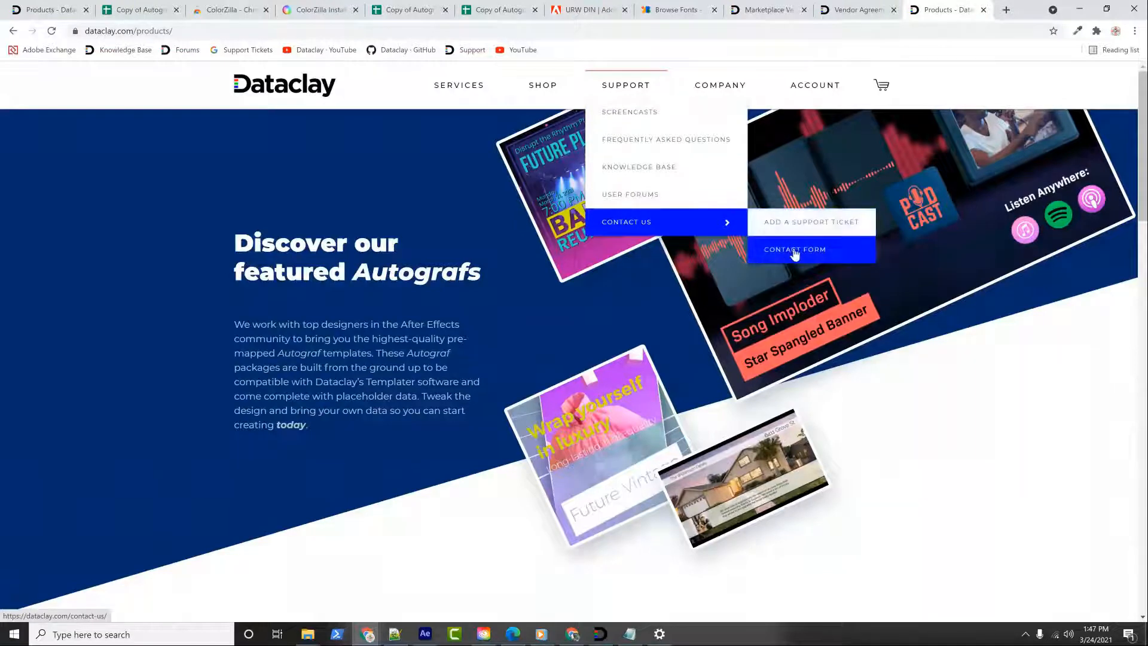
left_click(793, 251)
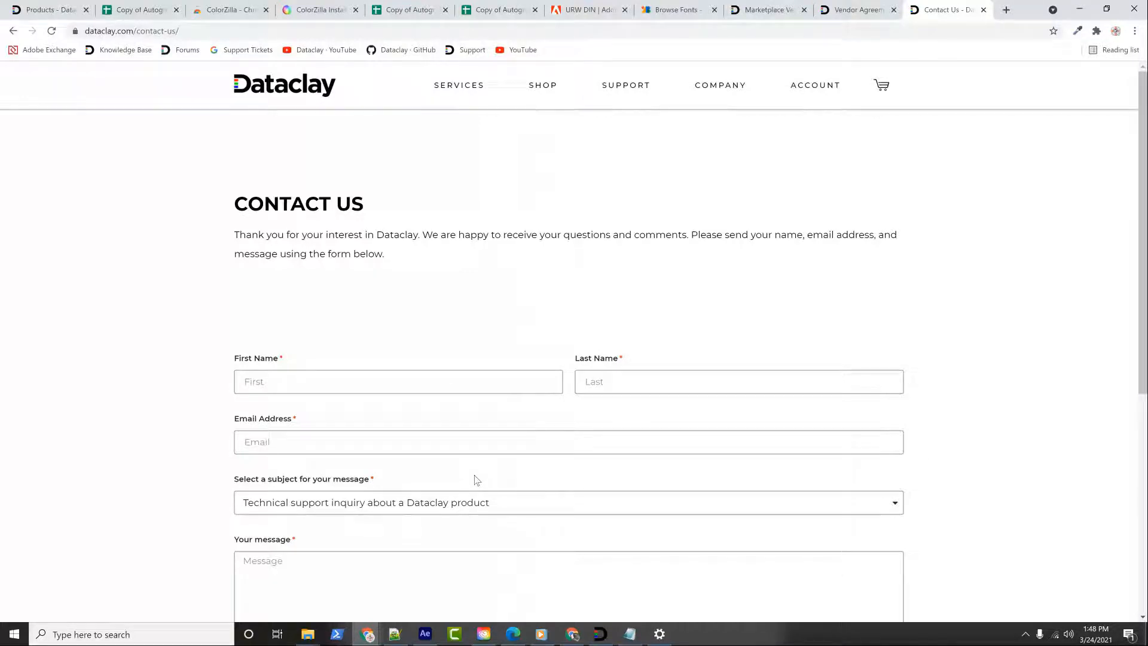
mouse_move(553, 104)
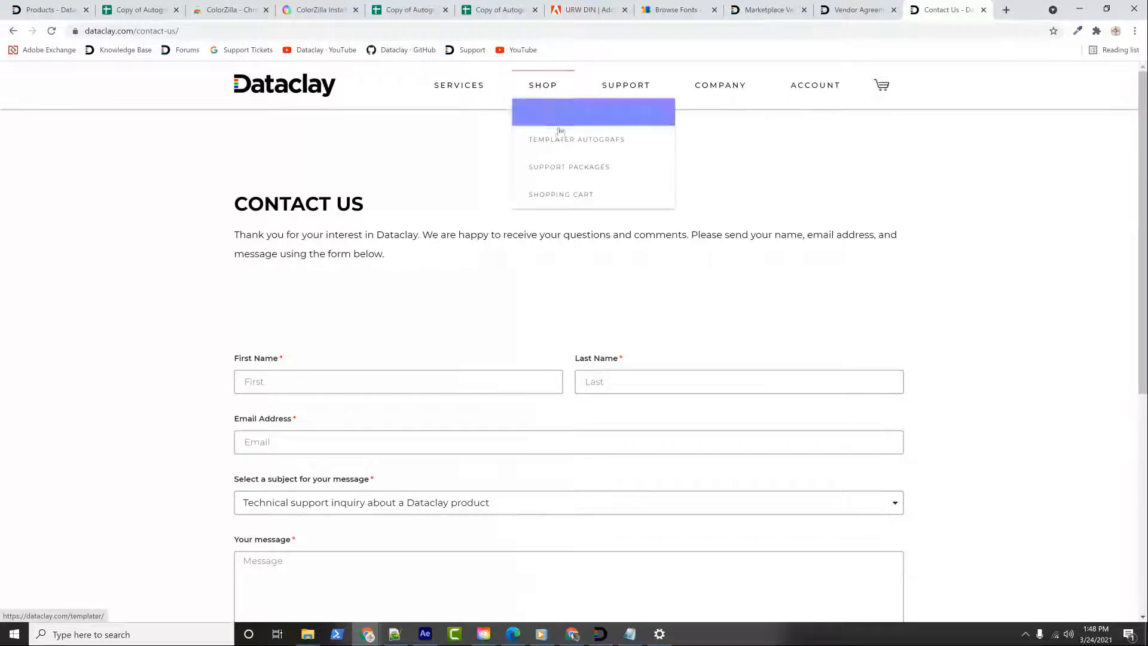
left_click(571, 142)
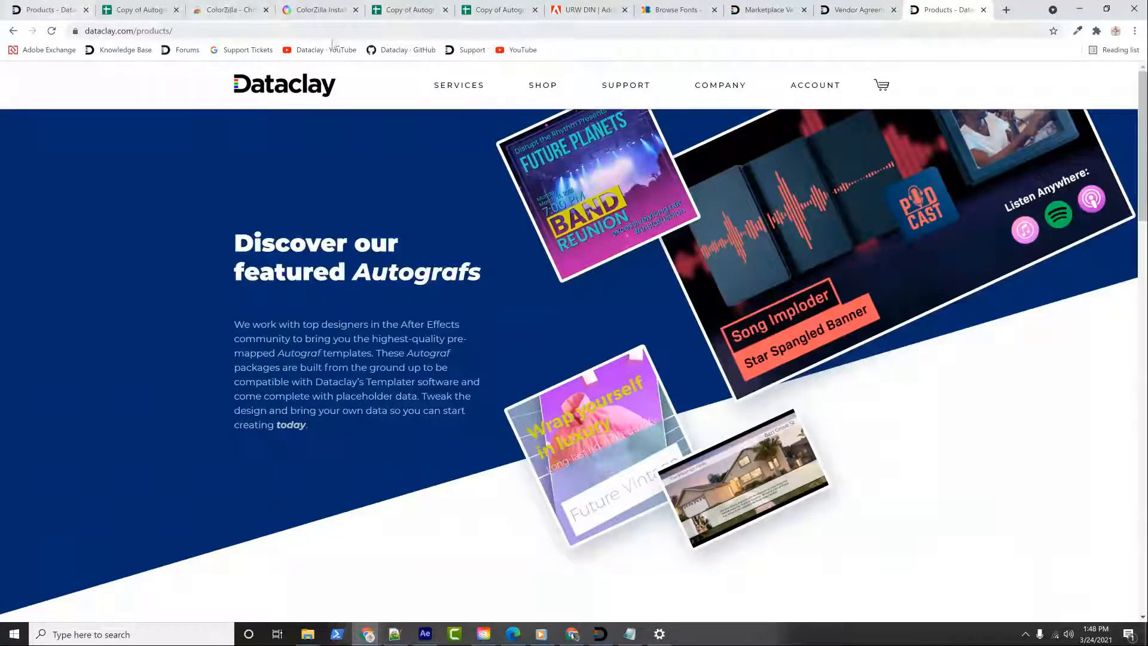
Exit the full-screen 'Author and license your Autograf' Keynote slide and go back to the BigMarker Webinar Room
left_click(573, 634)
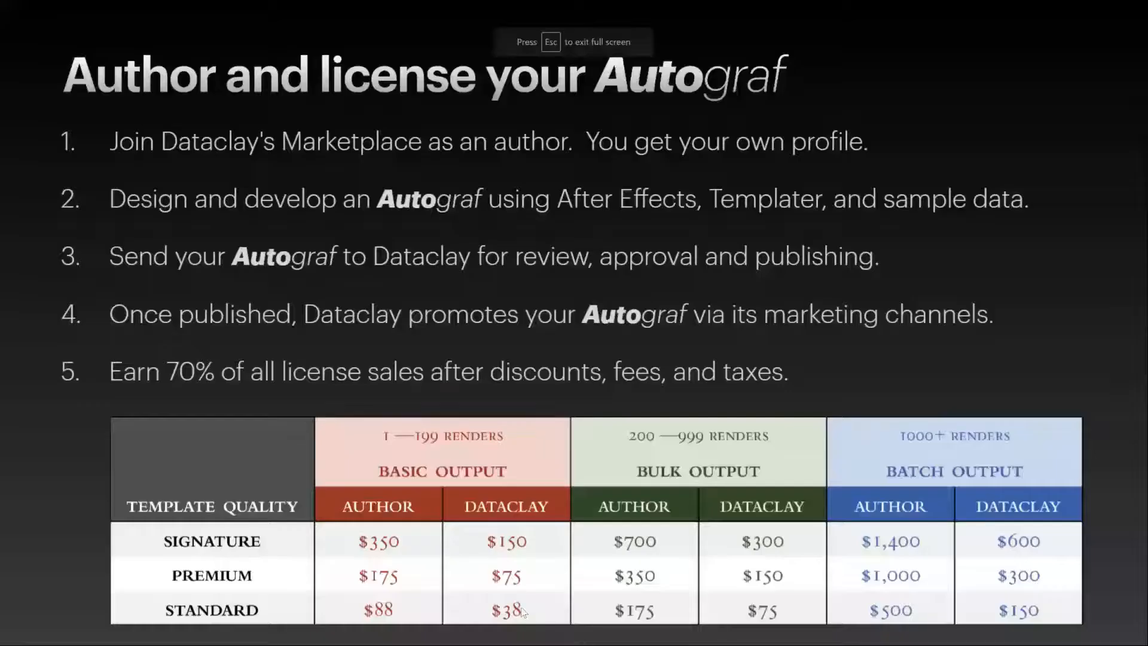
key("Escape")
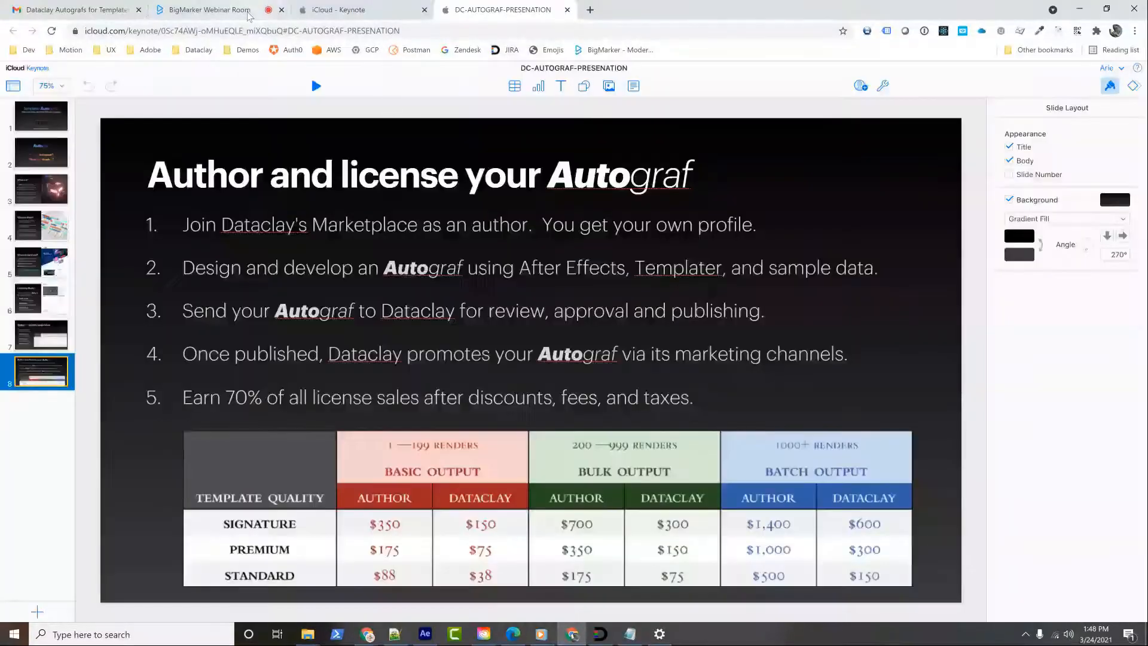
left_click(209, 9)
left_click(793, 106)
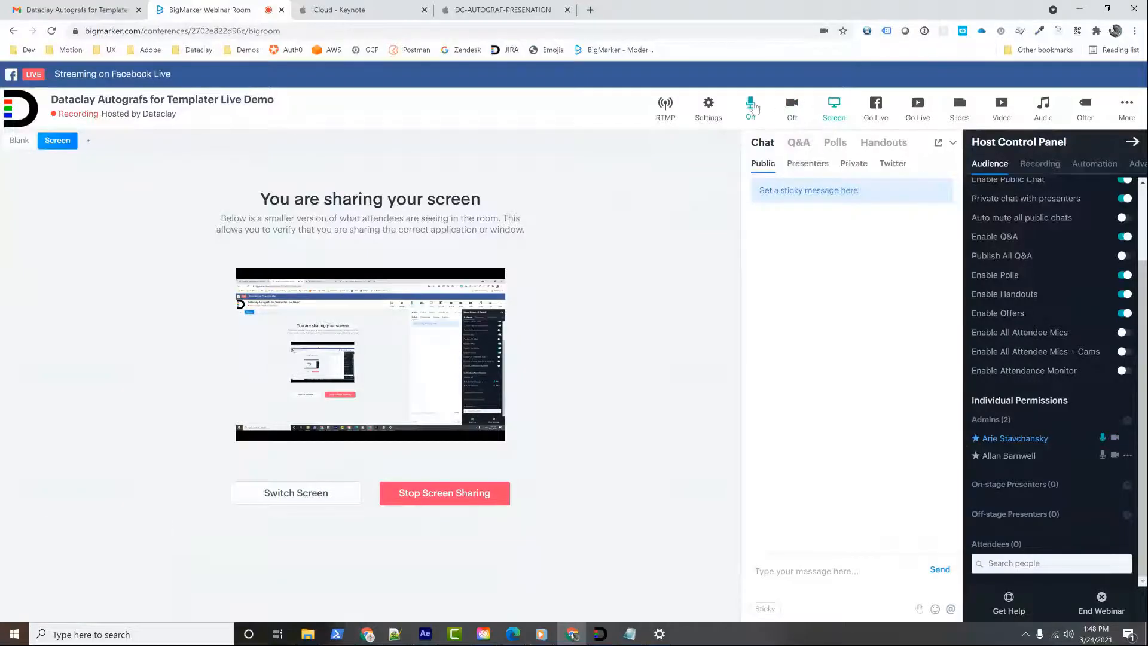
Stop the BigMarker screen share via Screen > Stop Sharing and confirm with OK
left_click(832, 149)
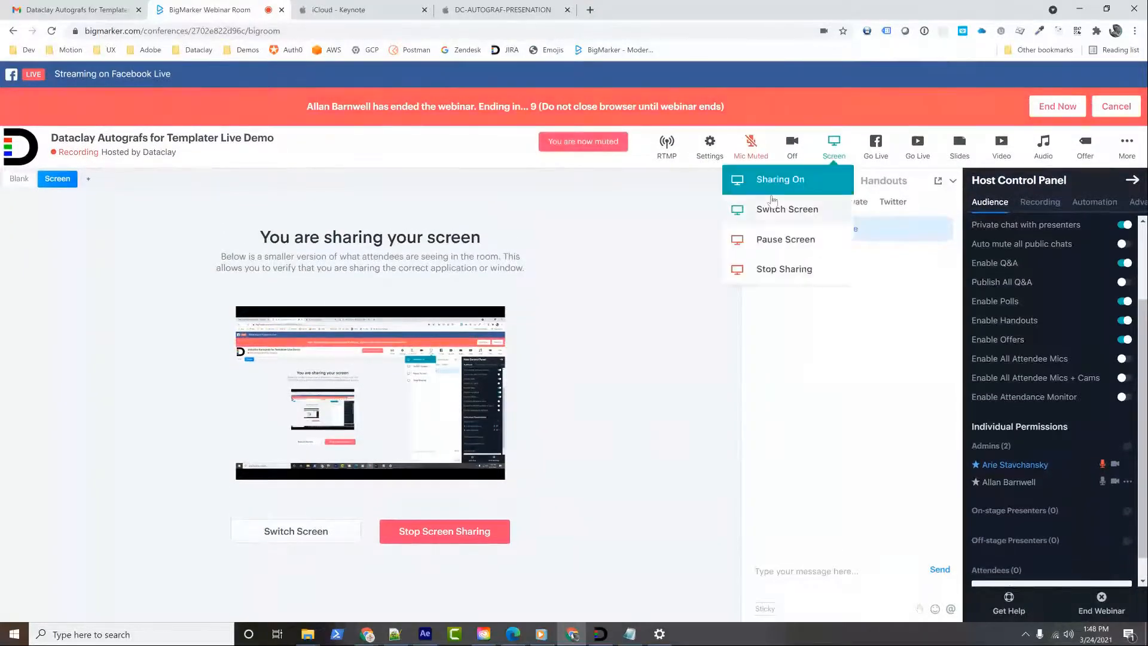
left_click(797, 274)
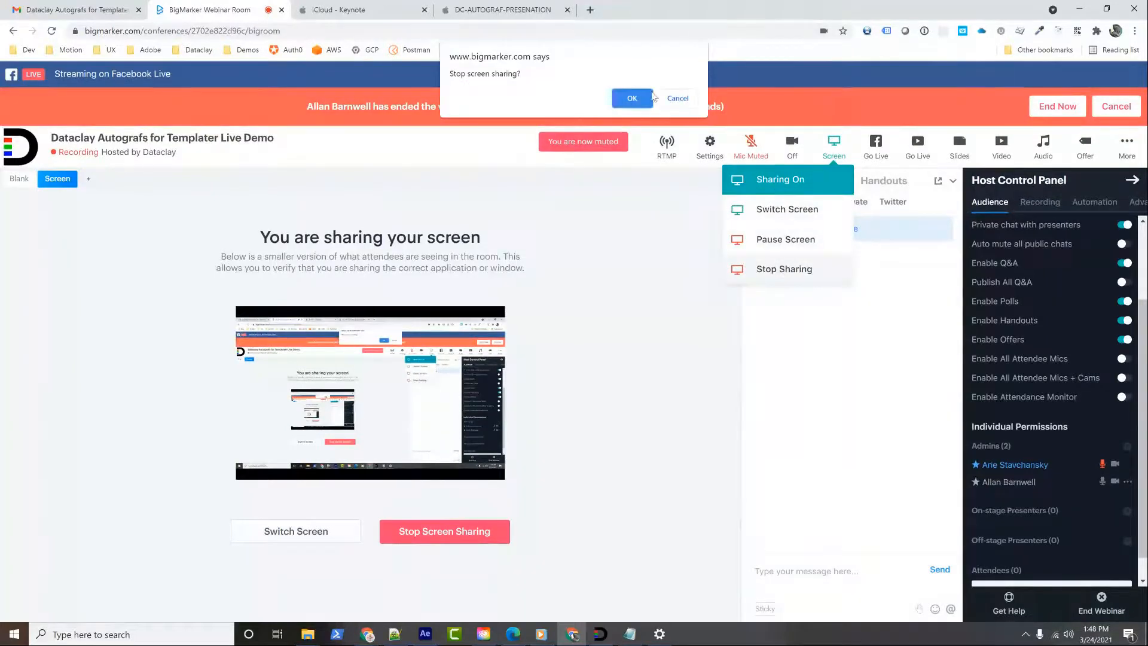
left_click(627, 106)
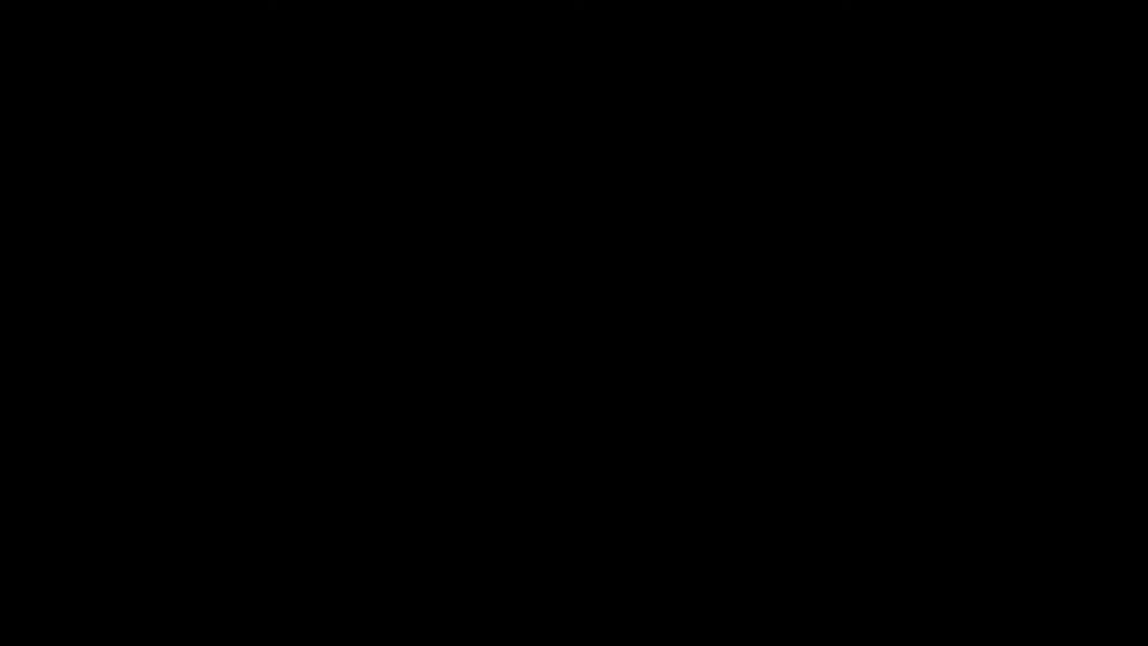